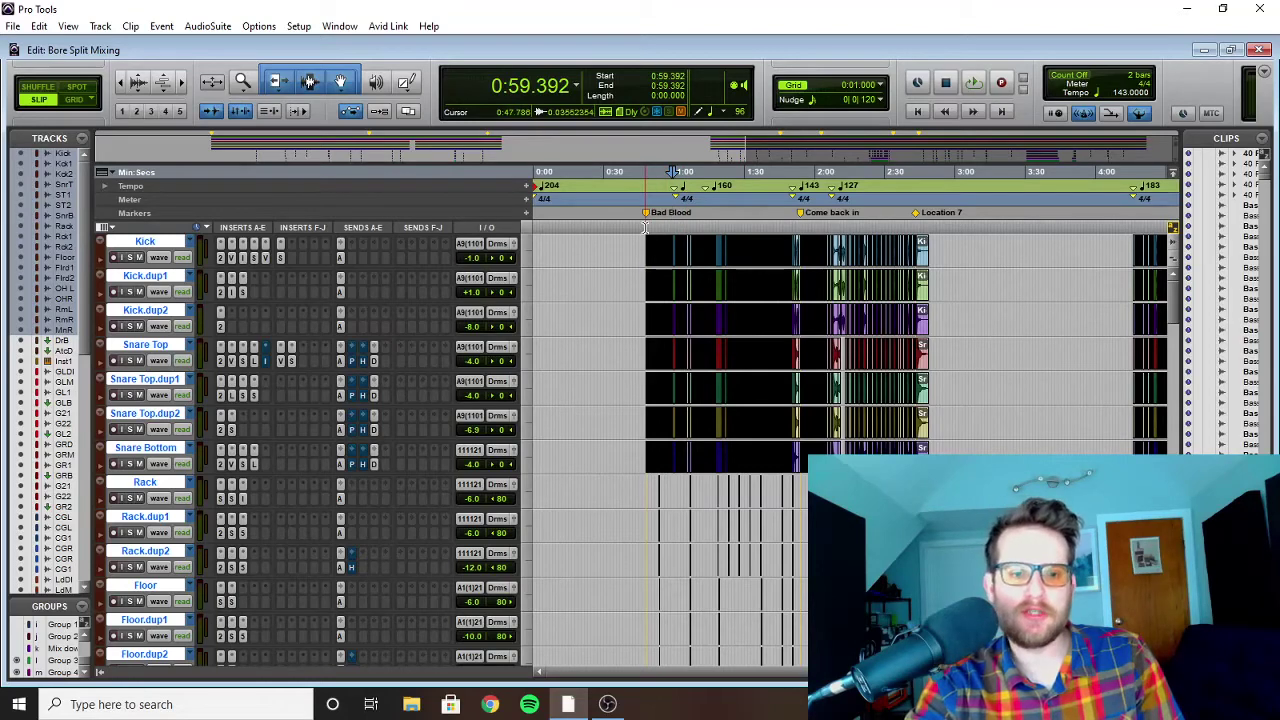
Step: Place the playback start at 0:47.786, just before the Bad Blood marker
left_click(645, 228)
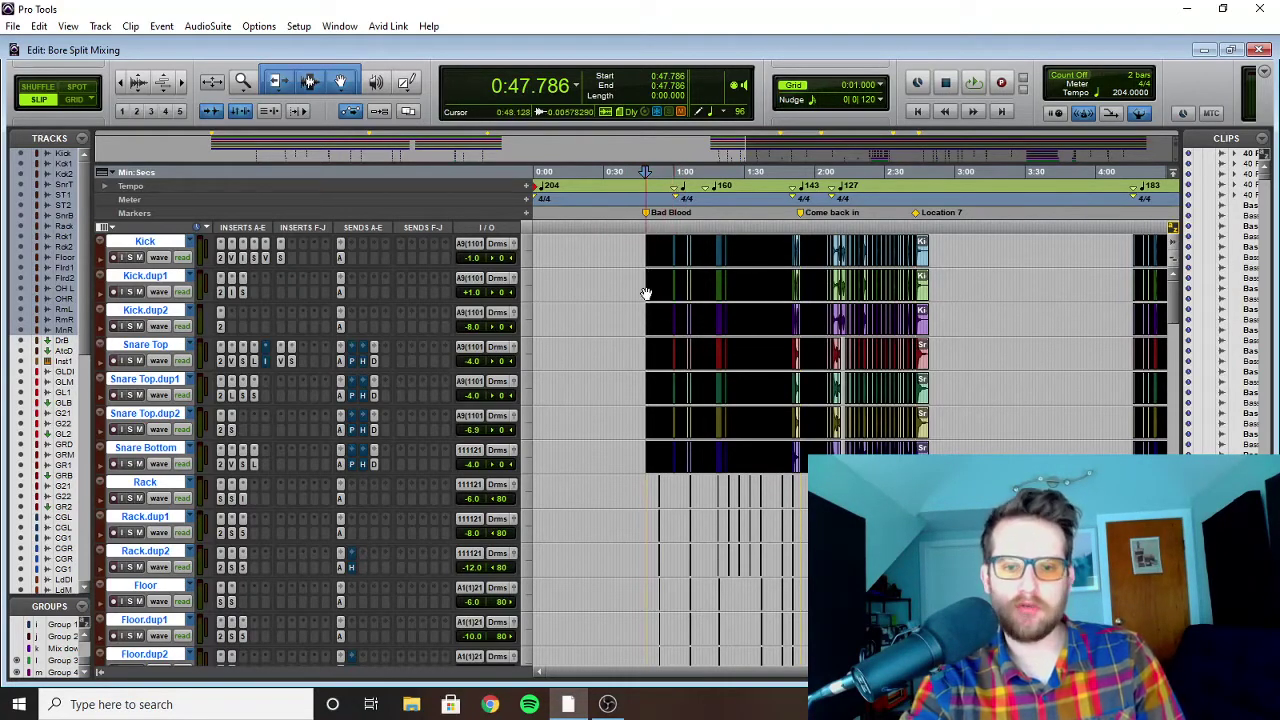
Step: Zoom in and set the start point to 0:48.128 at the drum clips, playing briefly
left_click(643, 226)
key("ctrl+]")
key("ctrl+]")
key("ctrl+]")
key("ctrl+]")
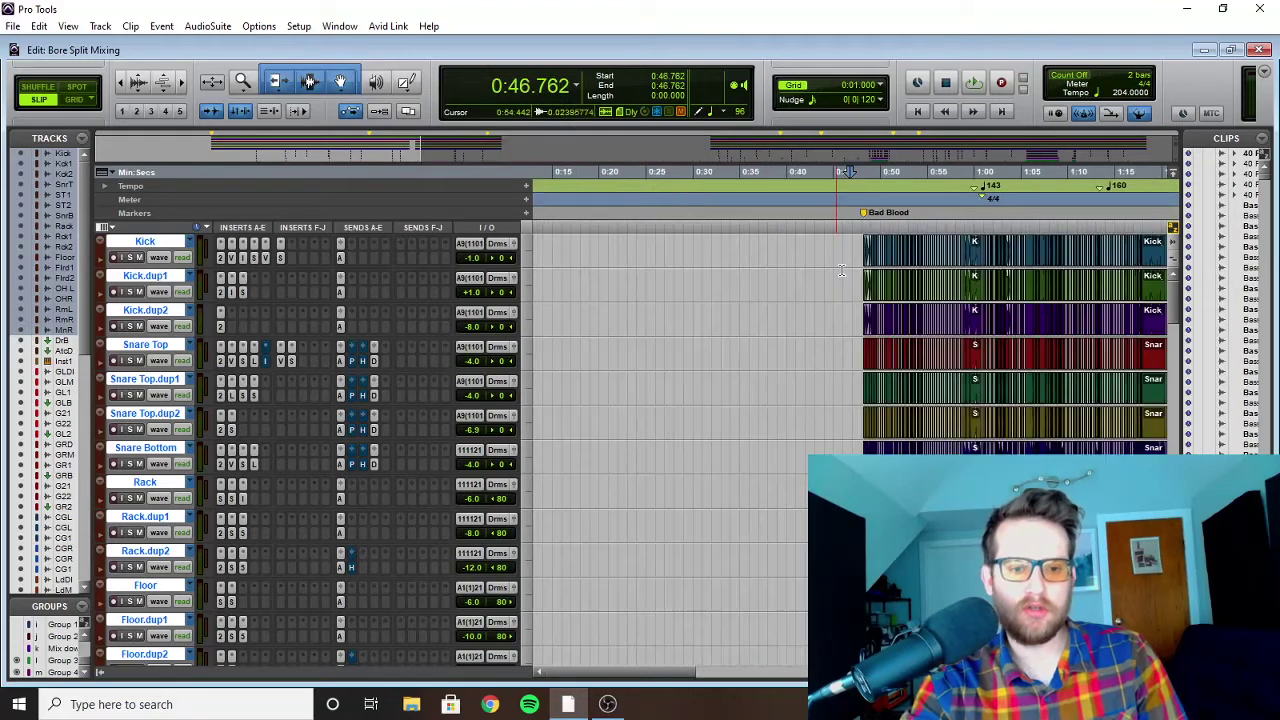
left_click(673, 229)
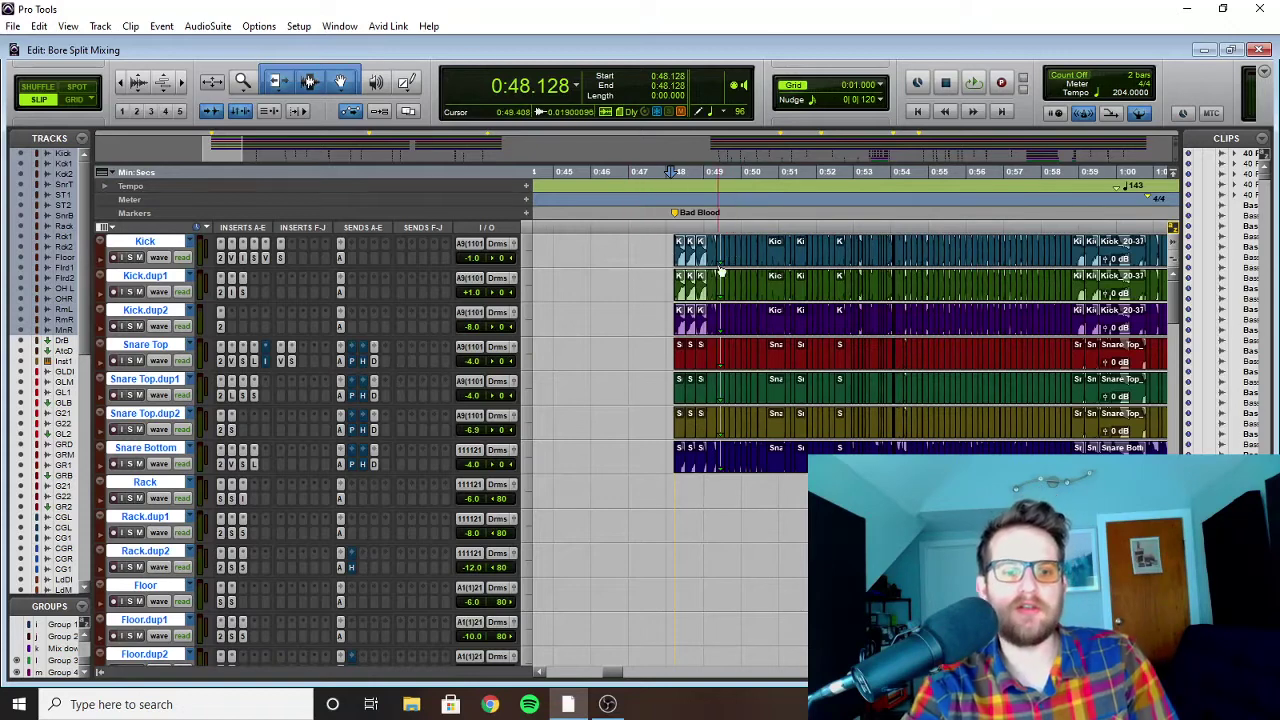
key("space")
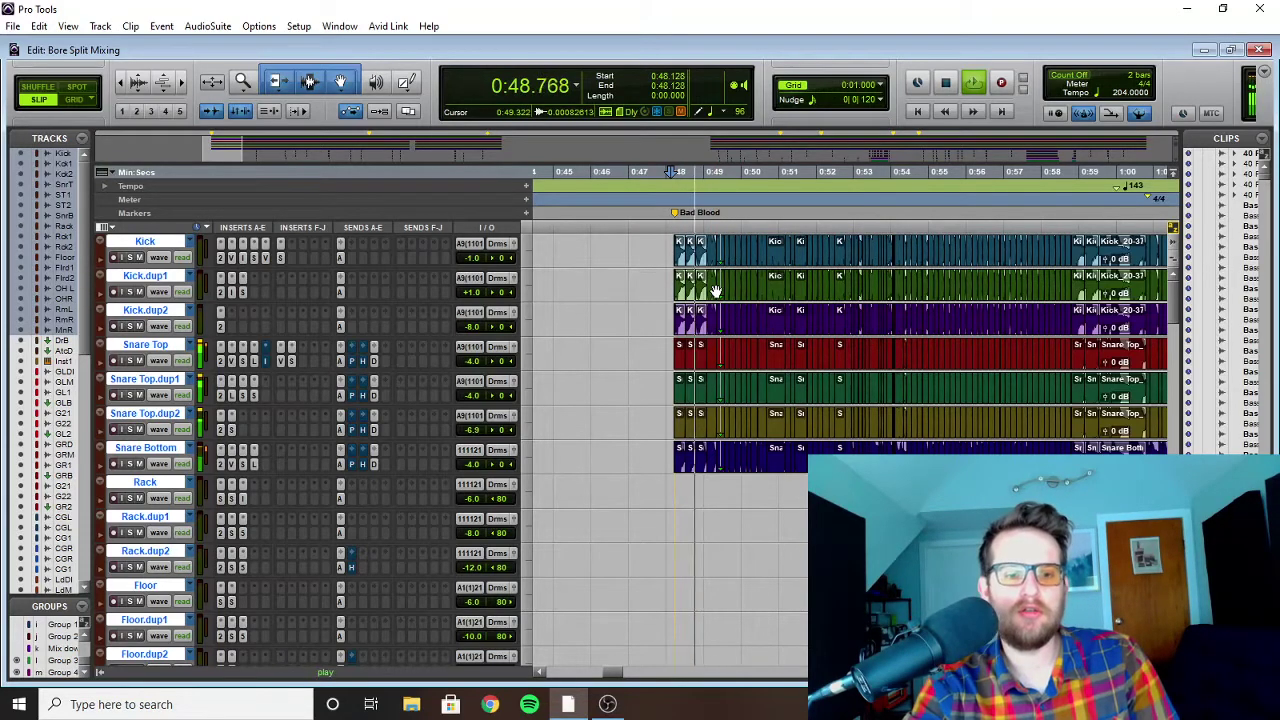
key("space")
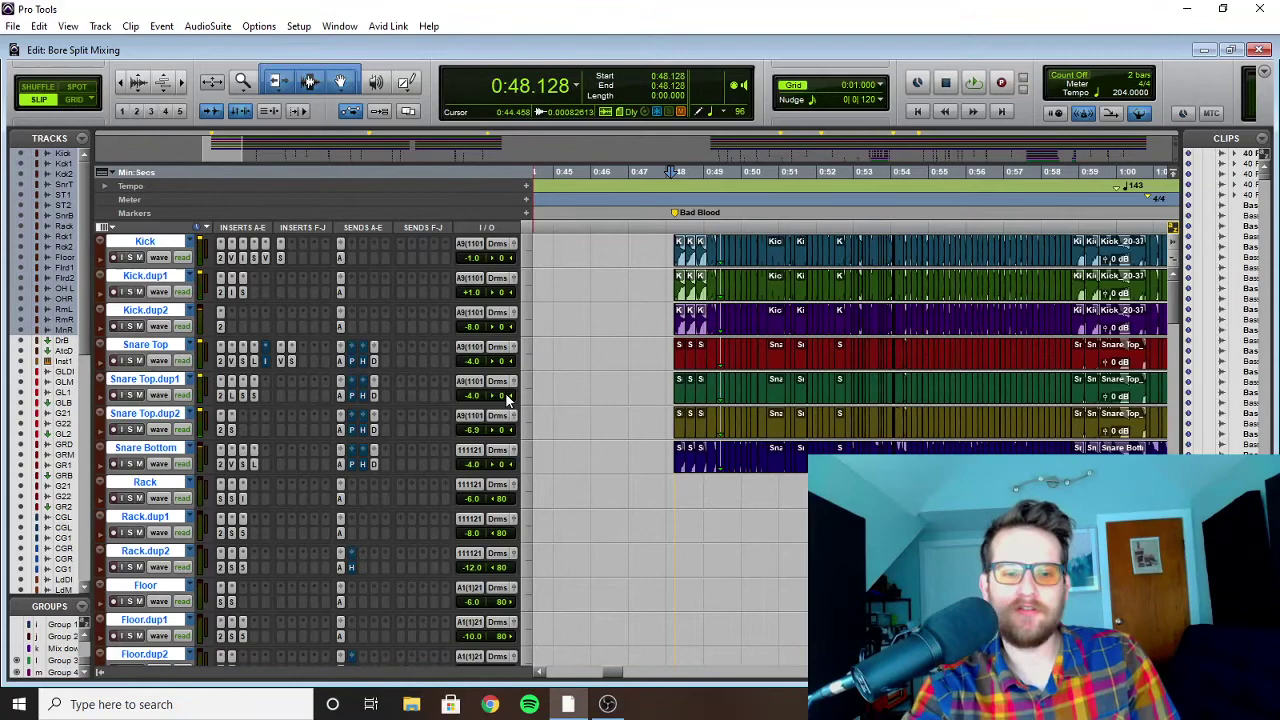
Step: Solo the OH L and OH R overhead tracks and play them back
scroll(206, 425, "down", 10)
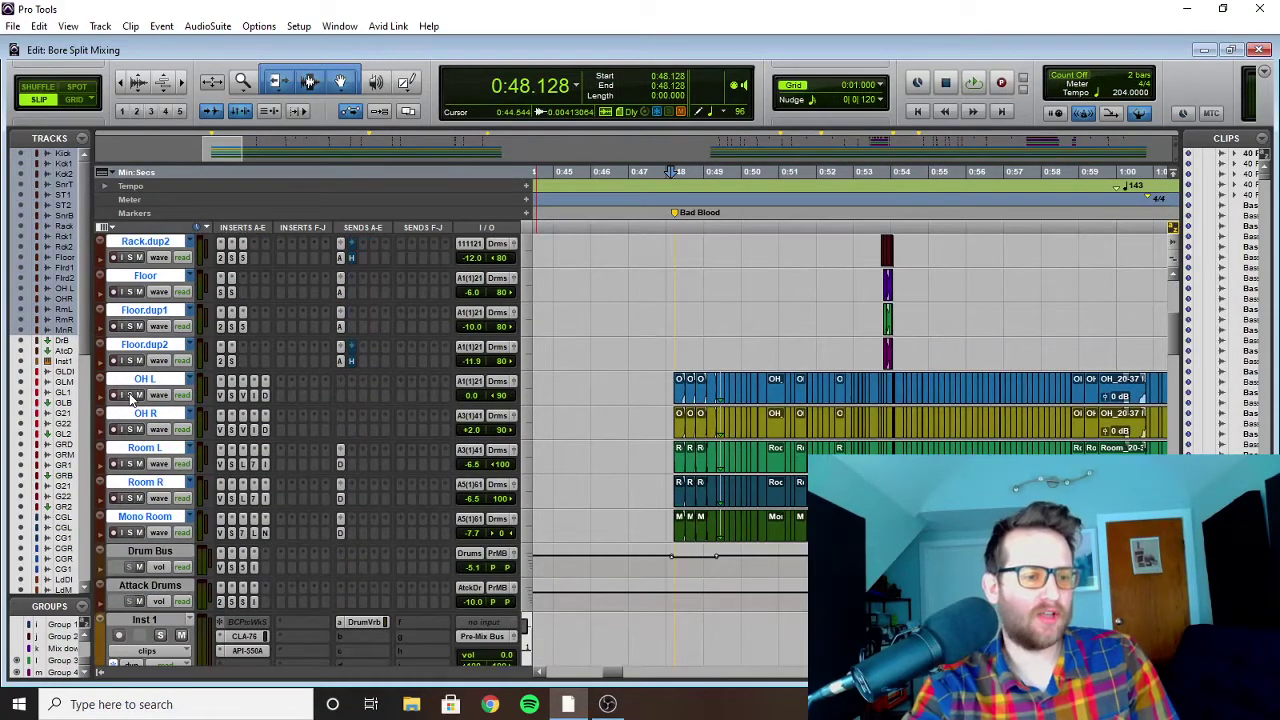
left_click_drag(130, 397, 133, 440)
key("space")
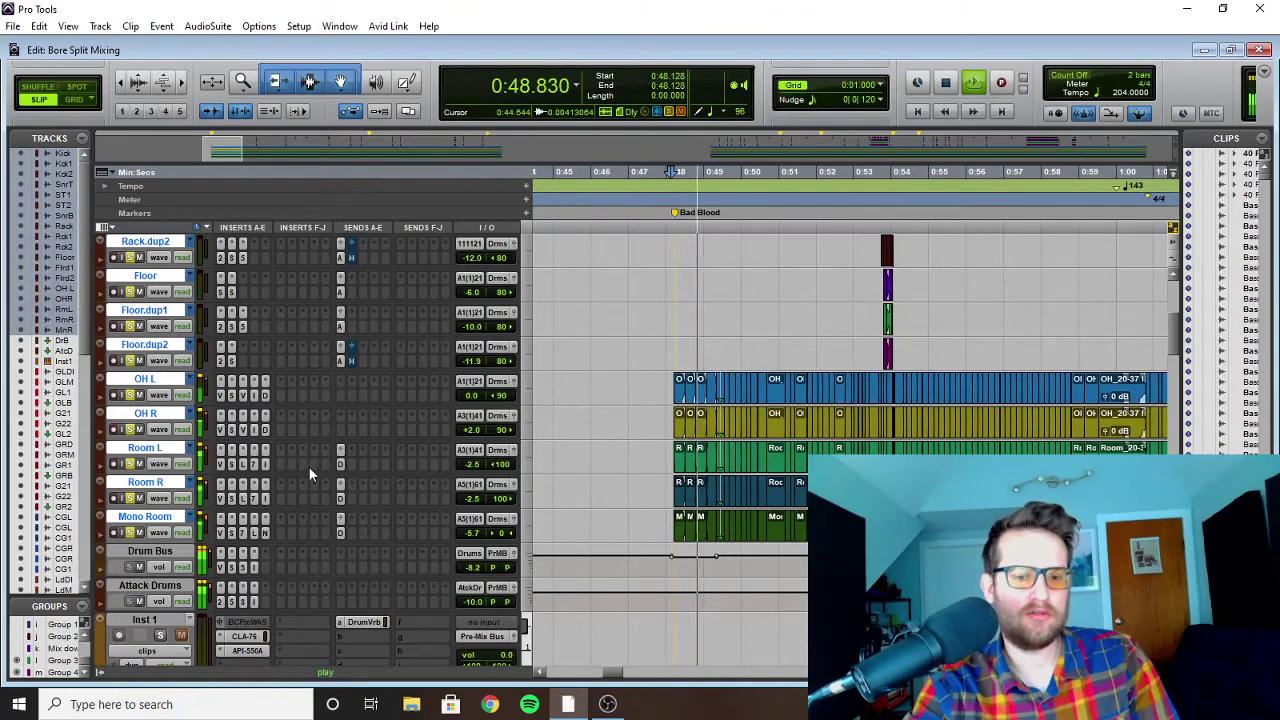
key("space")
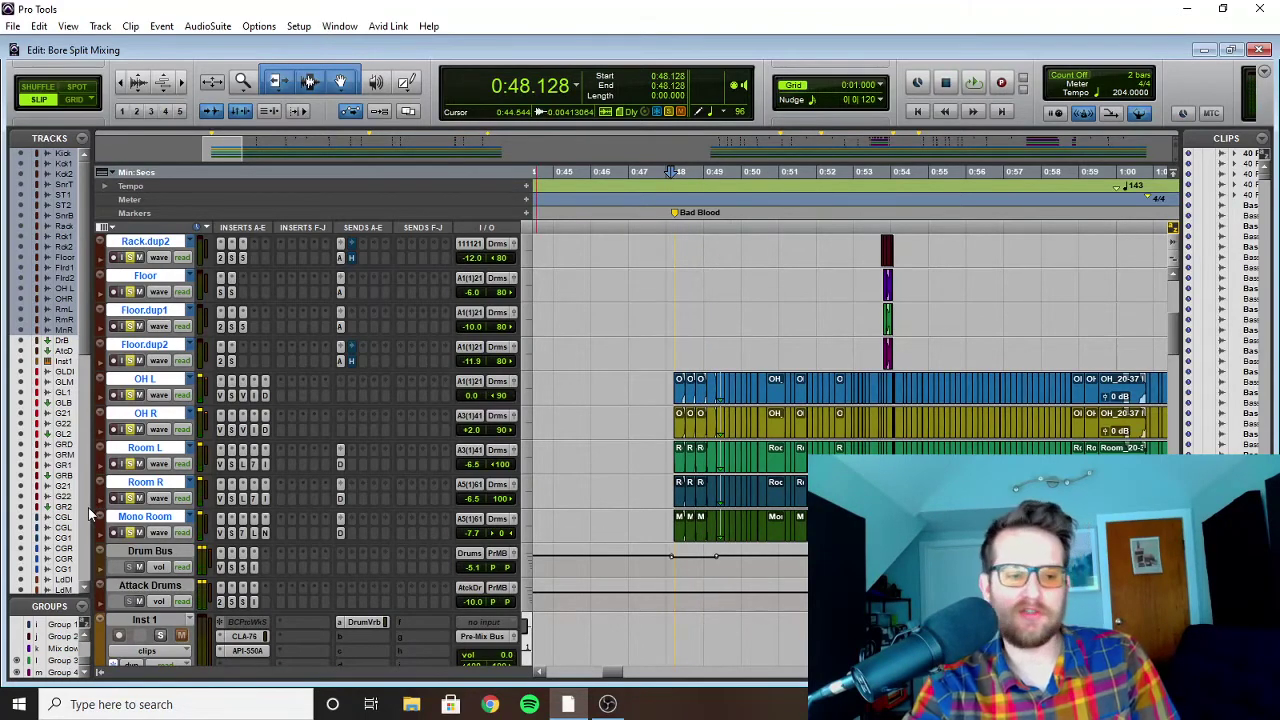
Step: Switch Snare Top.dup2 to its volume line, then back to its waveform
scroll(62, 635, "up", 5)
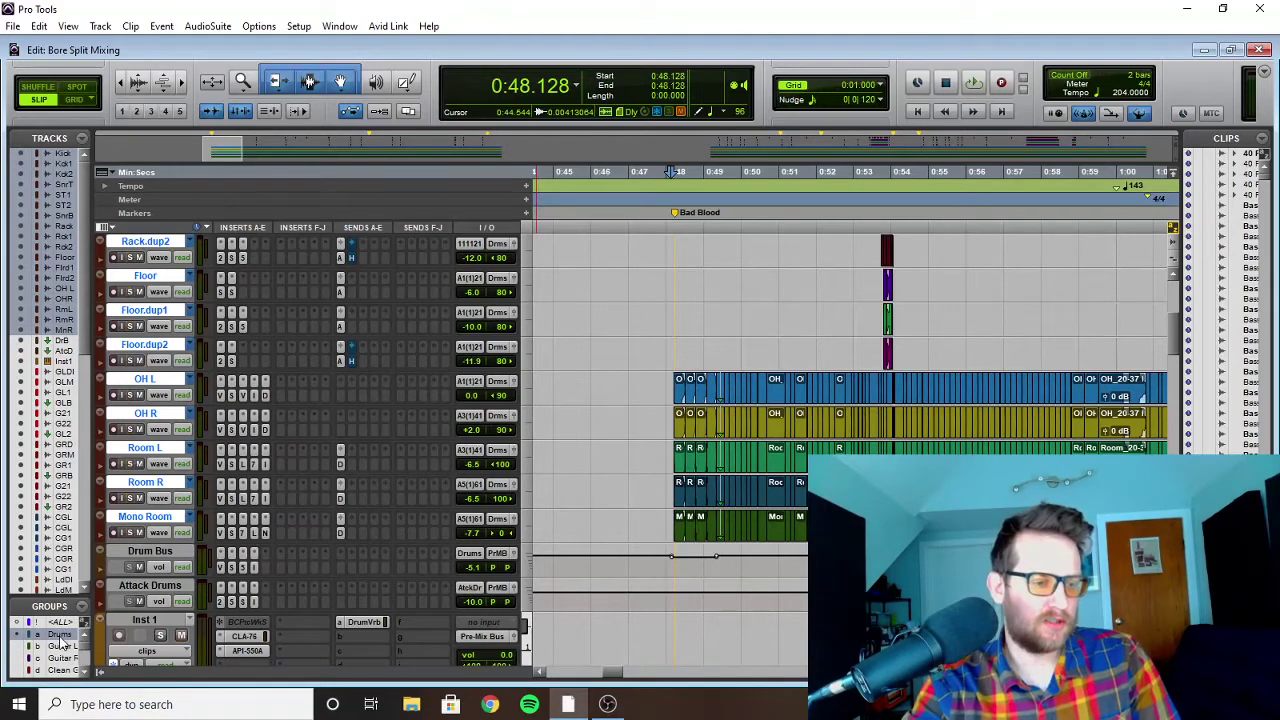
scroll(237, 424, "up", 9)
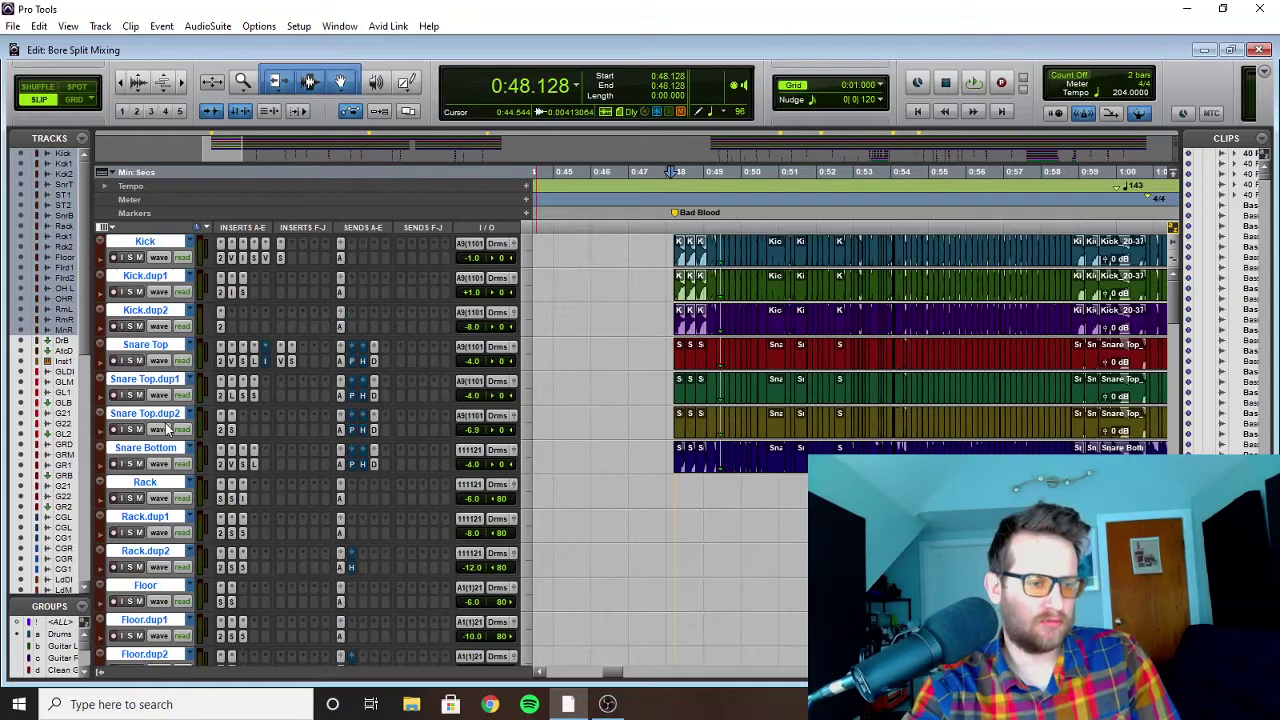
left_click(160, 432)
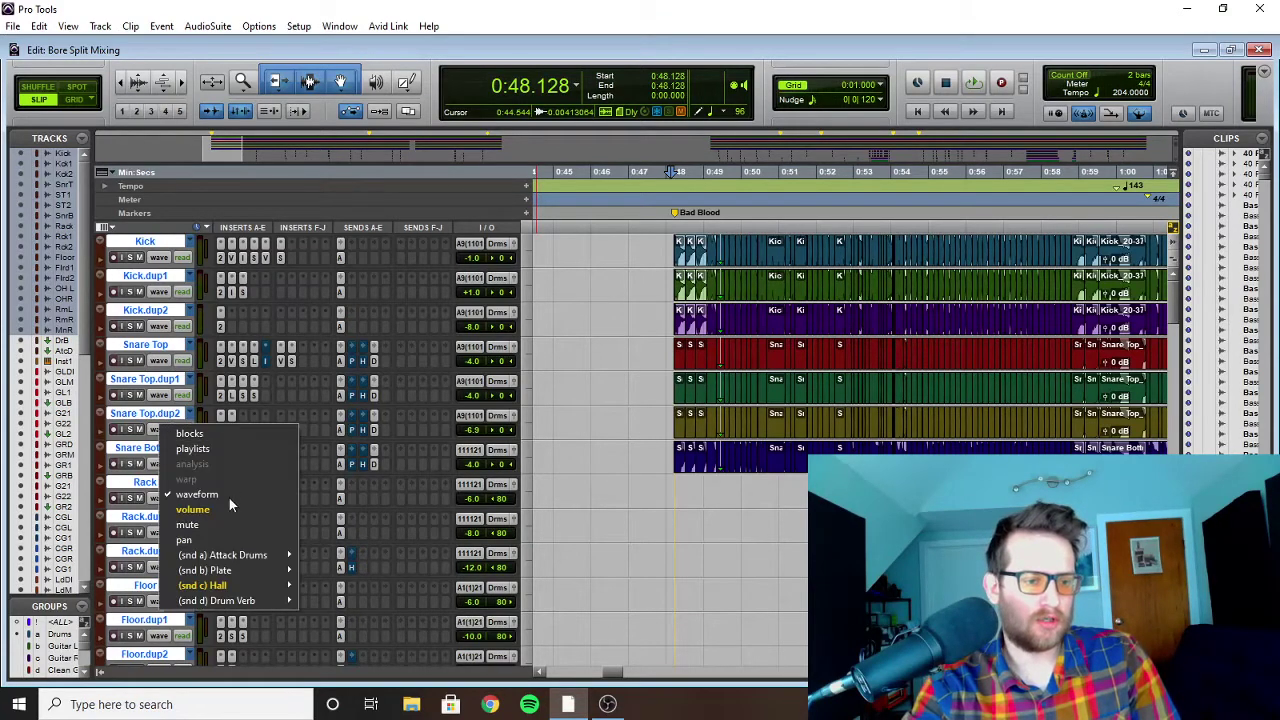
left_click(221, 507)
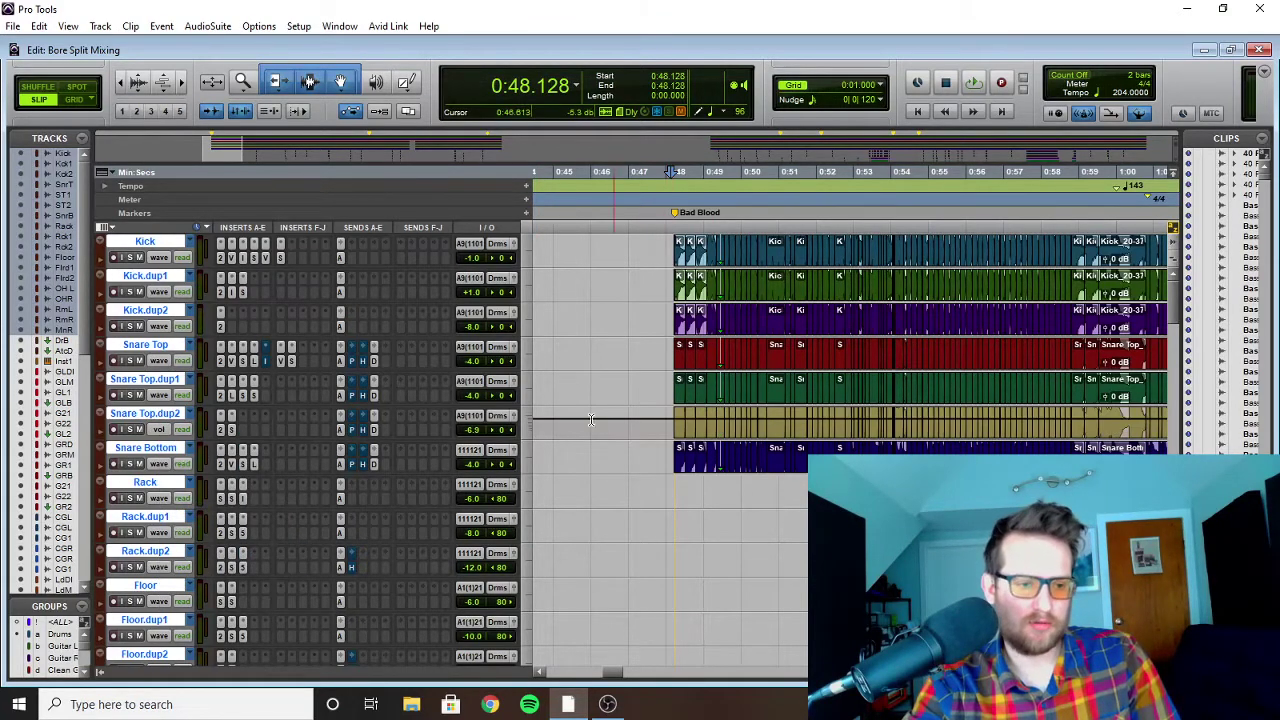
left_click(160, 429)
left_click(217, 497)
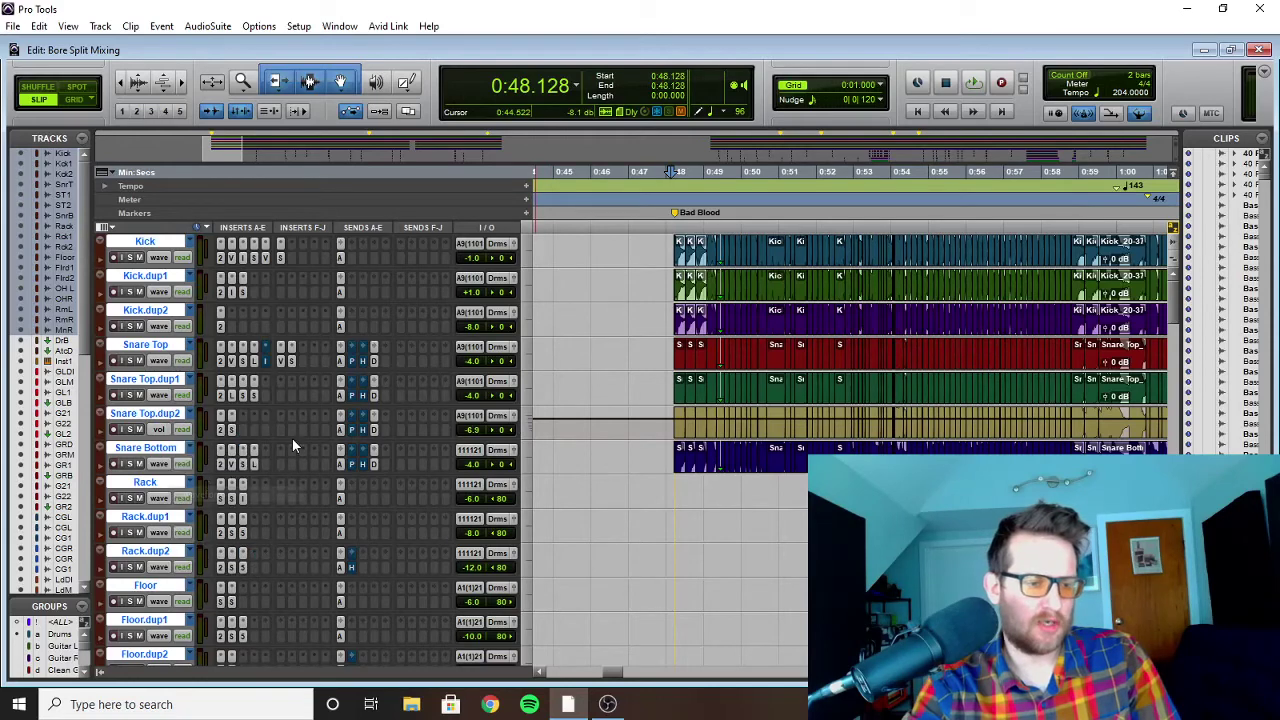
Step: Solo Room L and Room R, show Room L's volume automation, and play the room mics
scroll(200, 475, "down", 8)
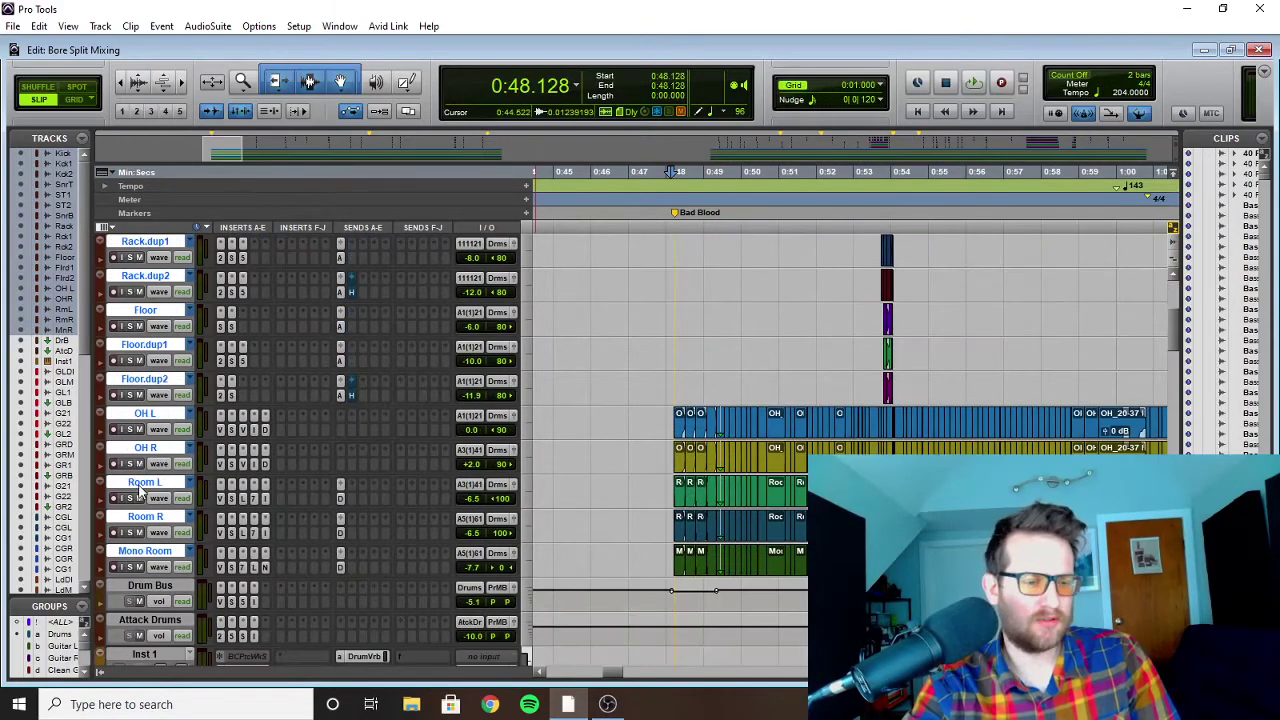
left_click(128, 498)
left_click(128, 532)
left_click(160, 498)
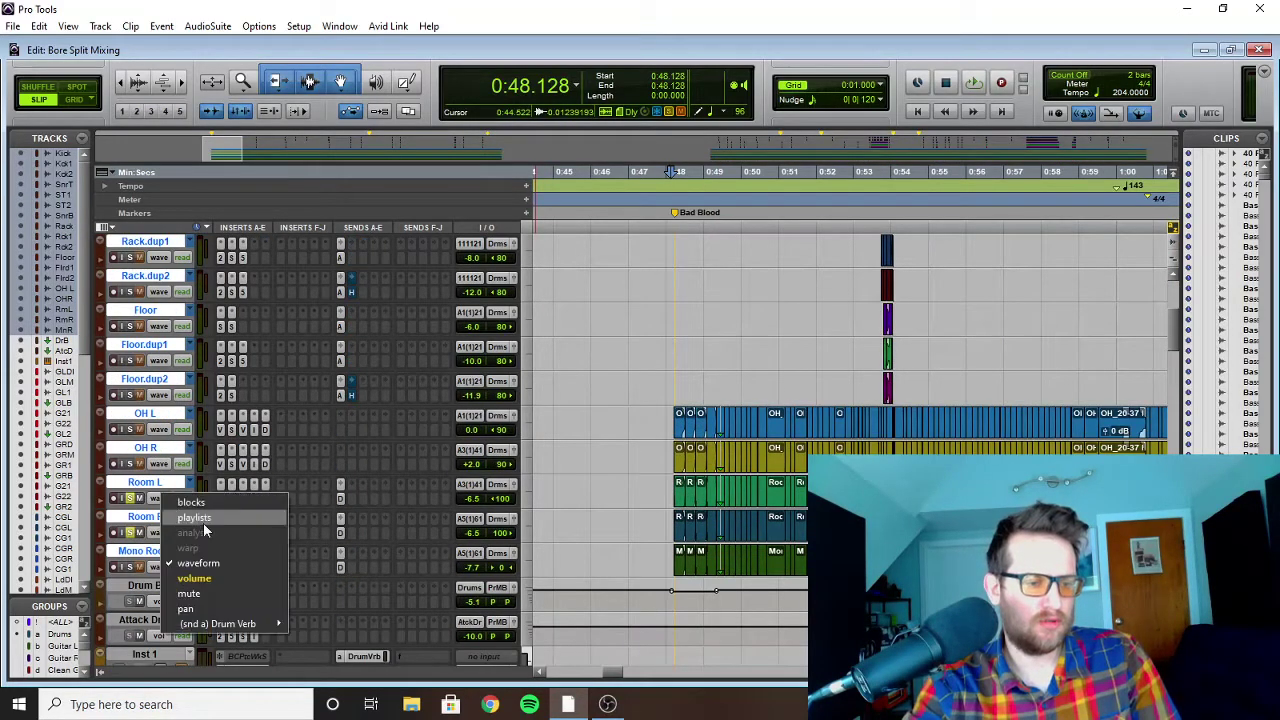
left_click(224, 572)
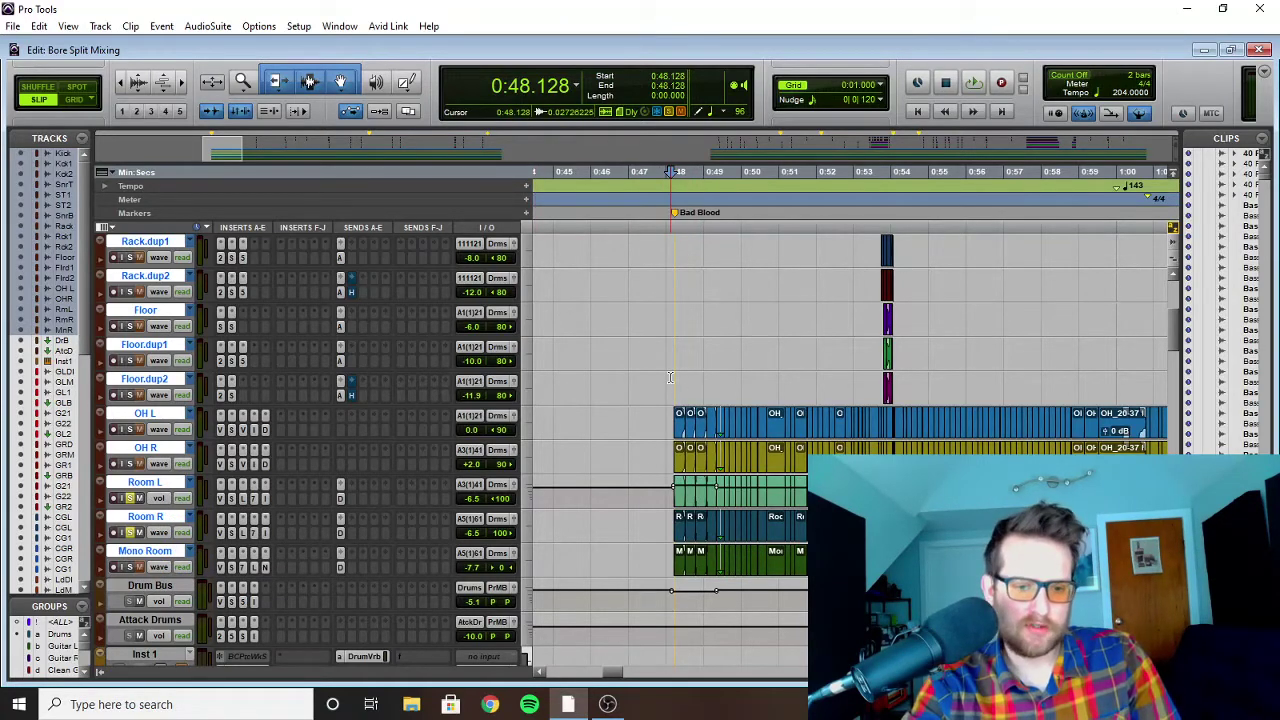
key("space")
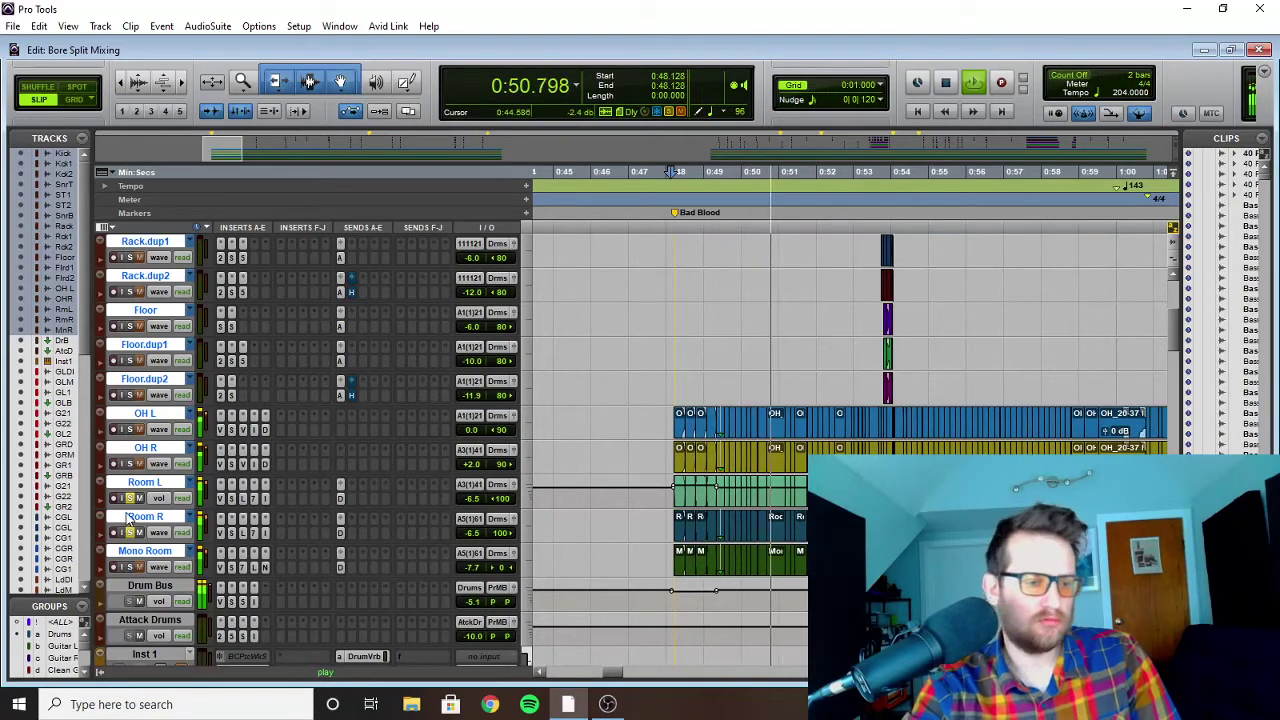
key("space")
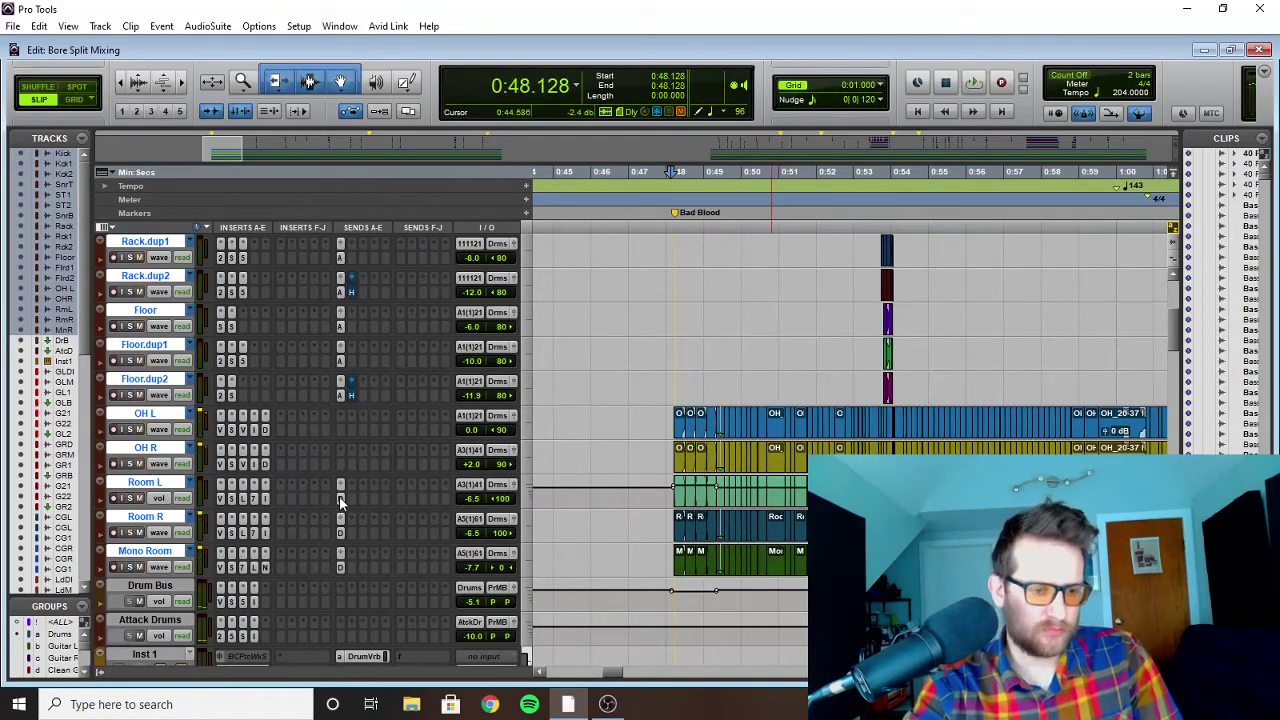
left_click(340, 500)
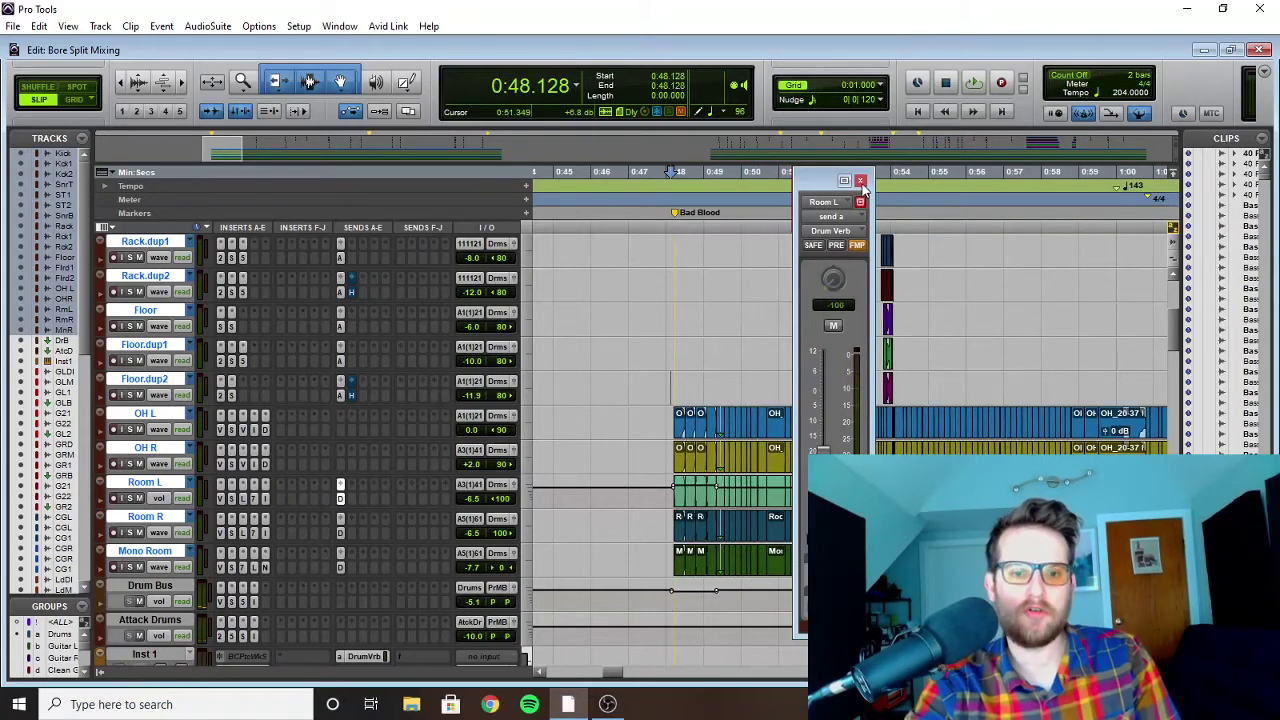
left_click(860, 181)
left_click(233, 500)
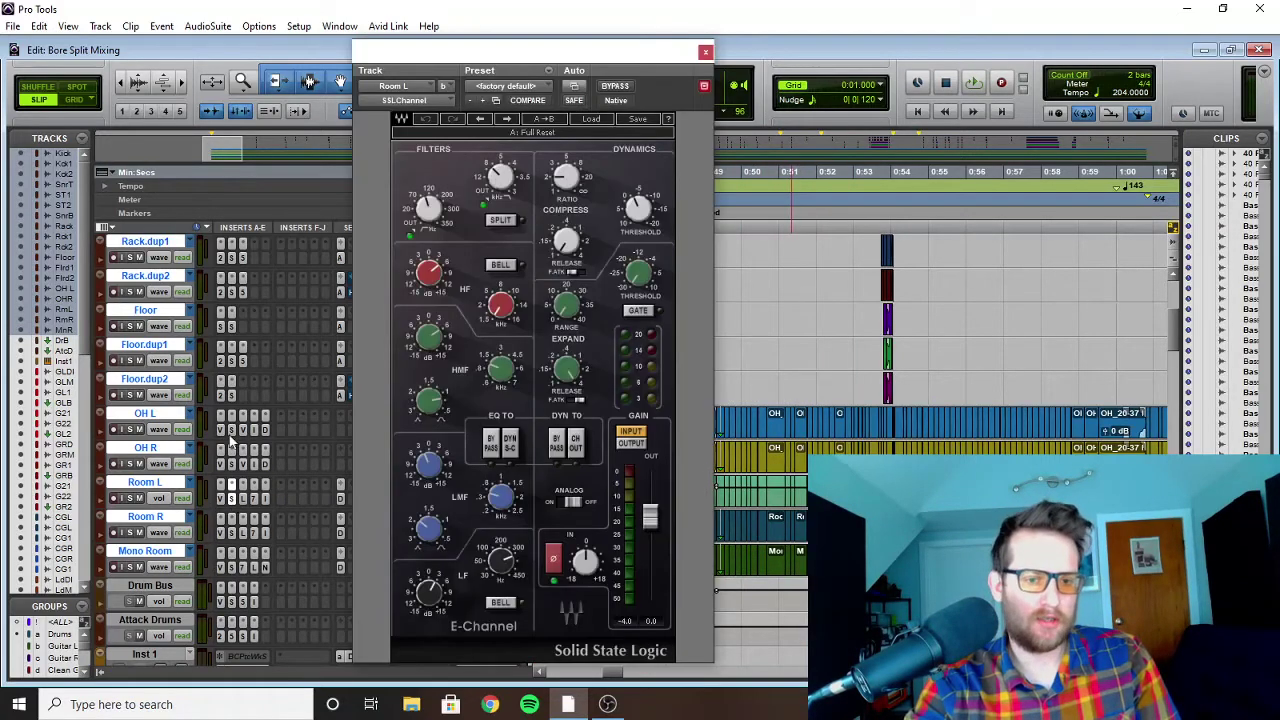
left_click(705, 52)
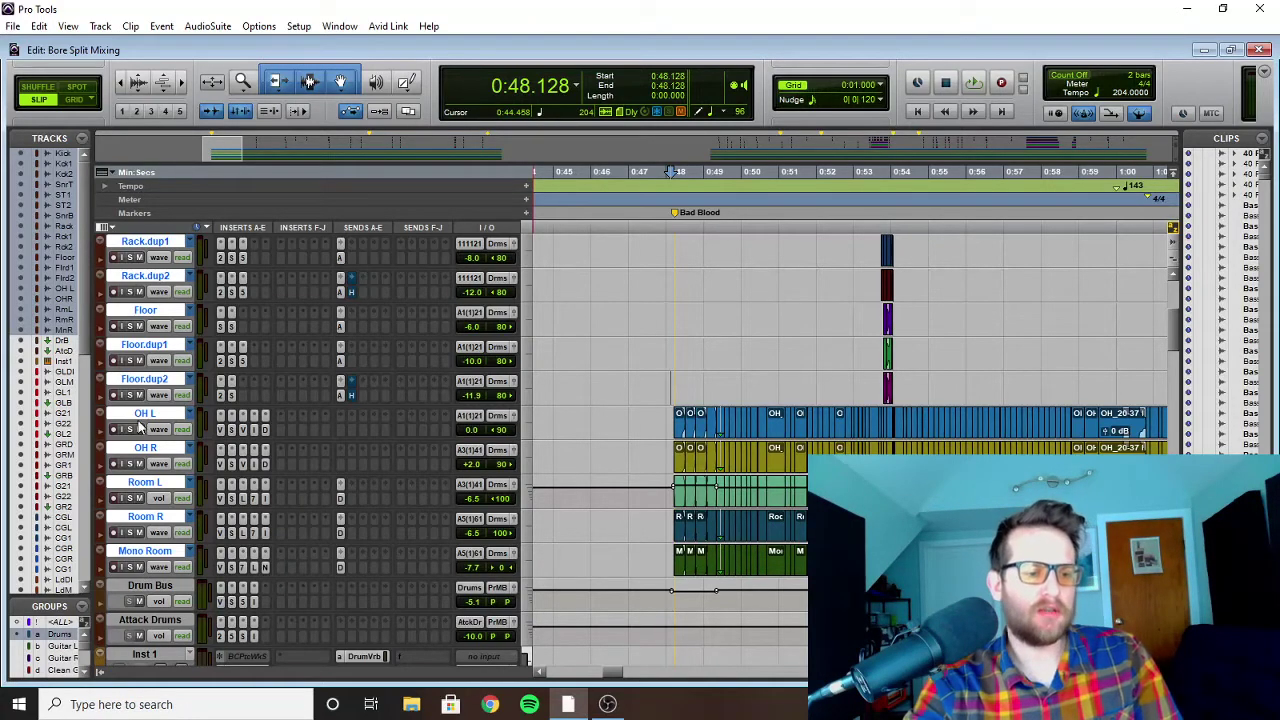
Step: Play the drums from 0:48.170, zooming the timeline out during playback, then stop
scroll(673, 303, "up", 2)
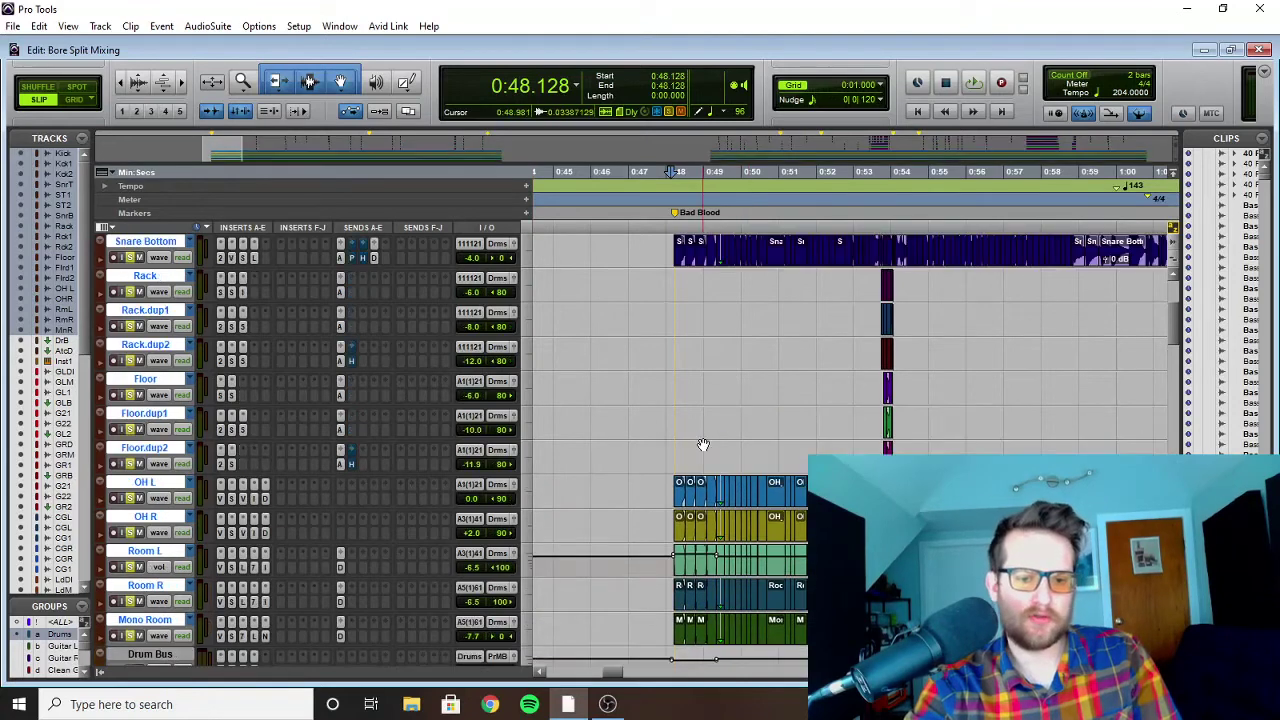
left_click(670, 277)
key("space")
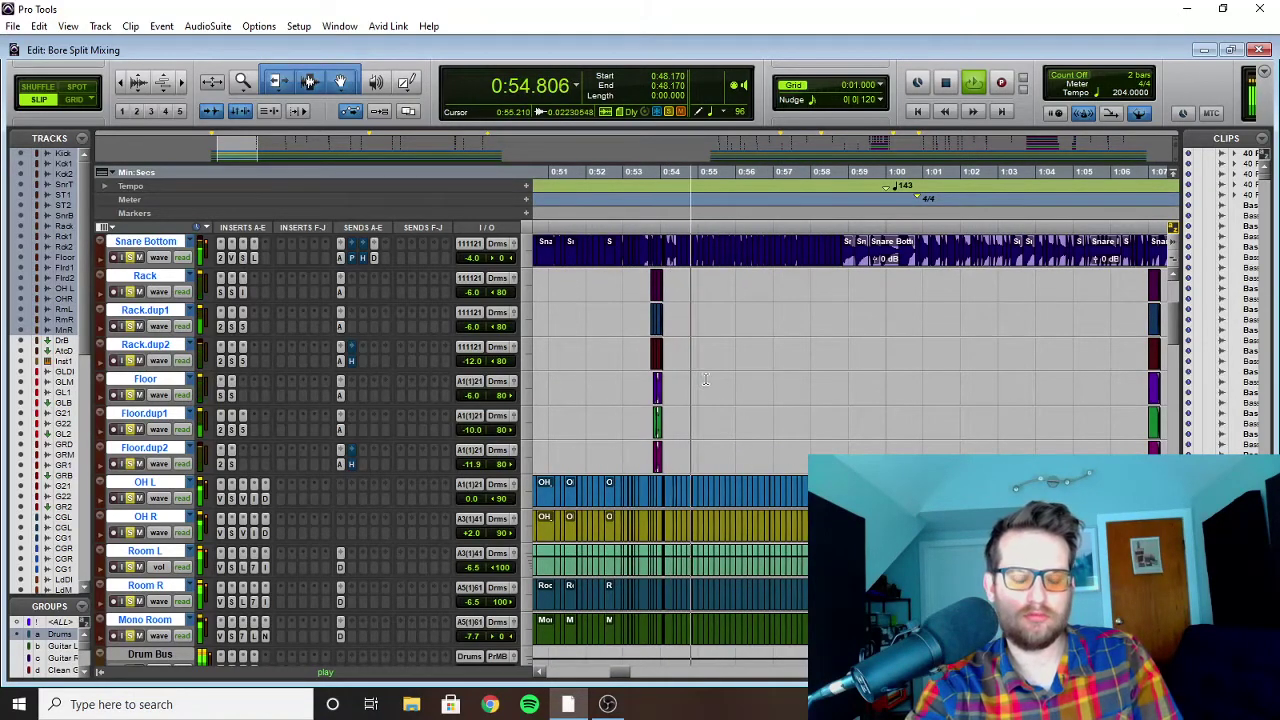
scroll(718, 413, "up", 5)
key("ctrl+[")
key("ctrl+[")
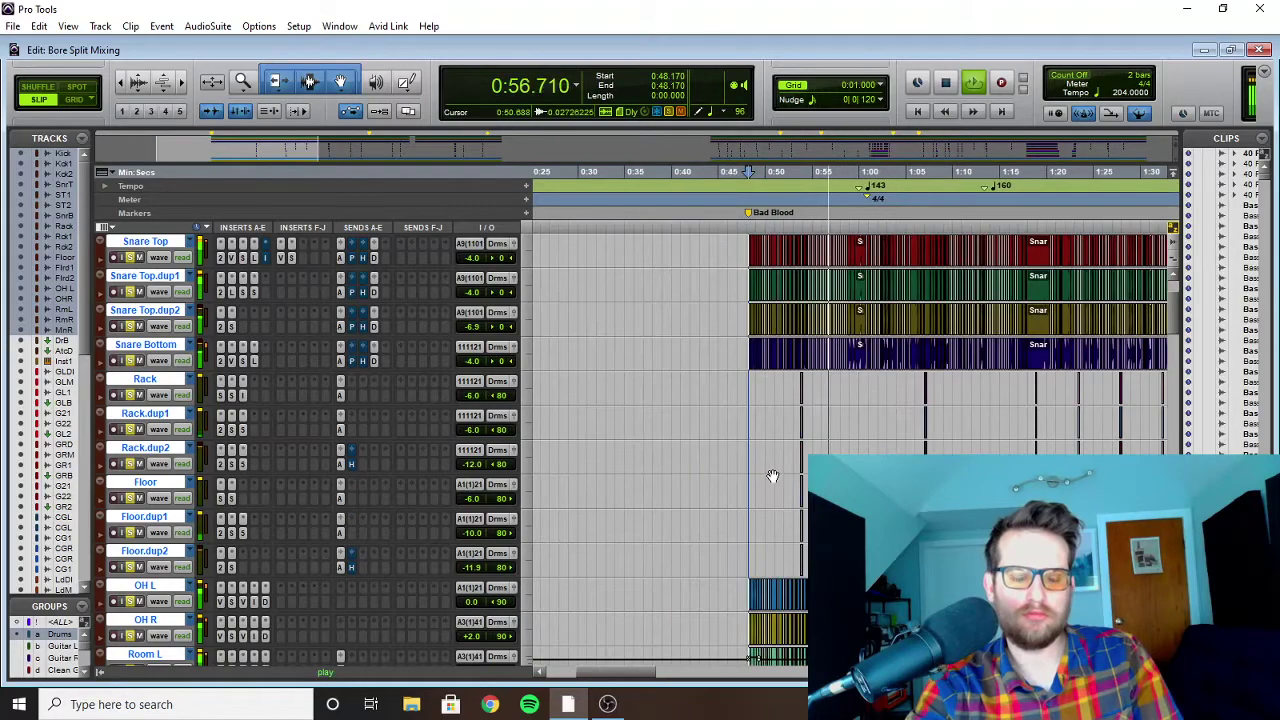
scroll(747, 491, "right", 4)
scroll(663, 466, "left", 2)
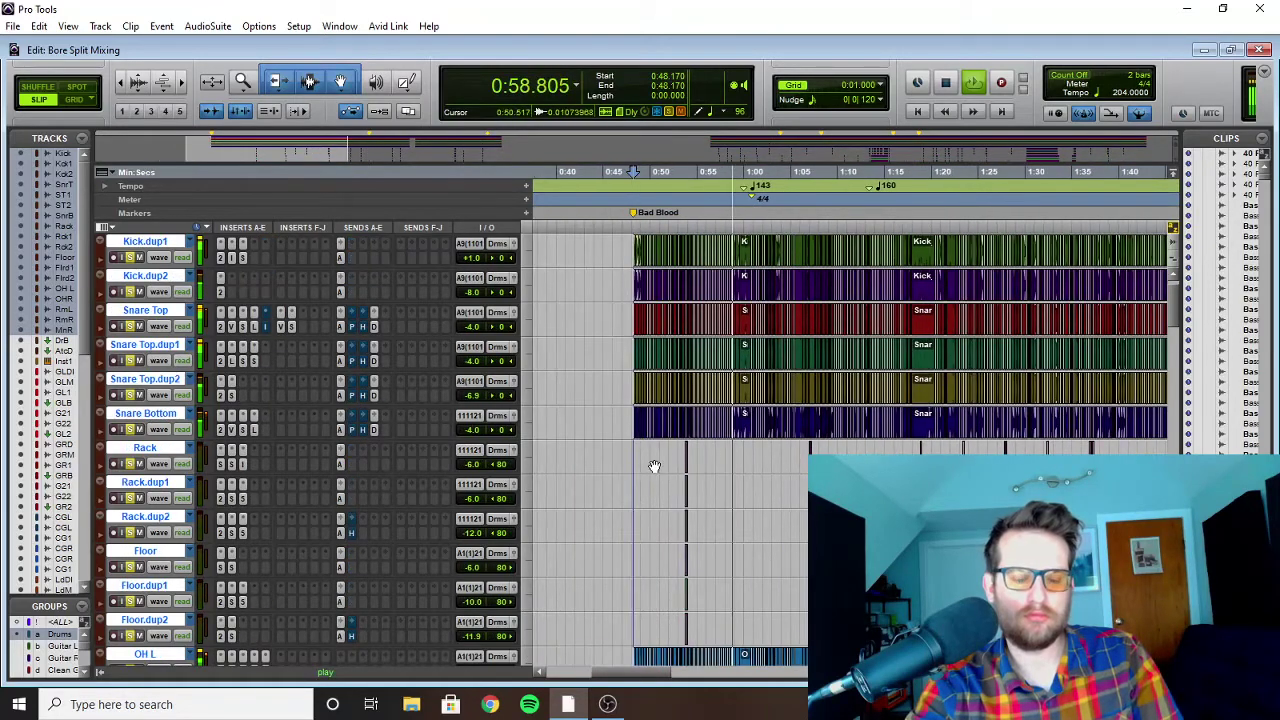
key("space")
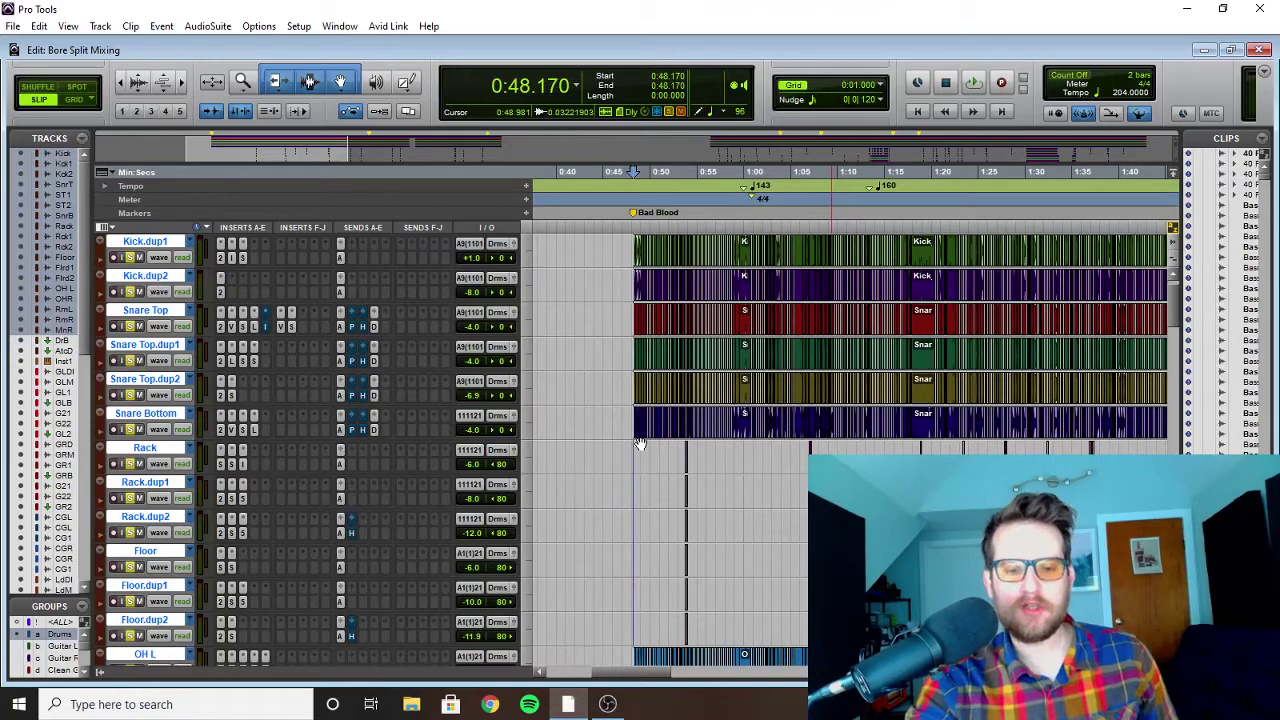
Step: Make the drum waveforms taller and play the drums from around 0:49
scroll(640, 444, "up", 4)
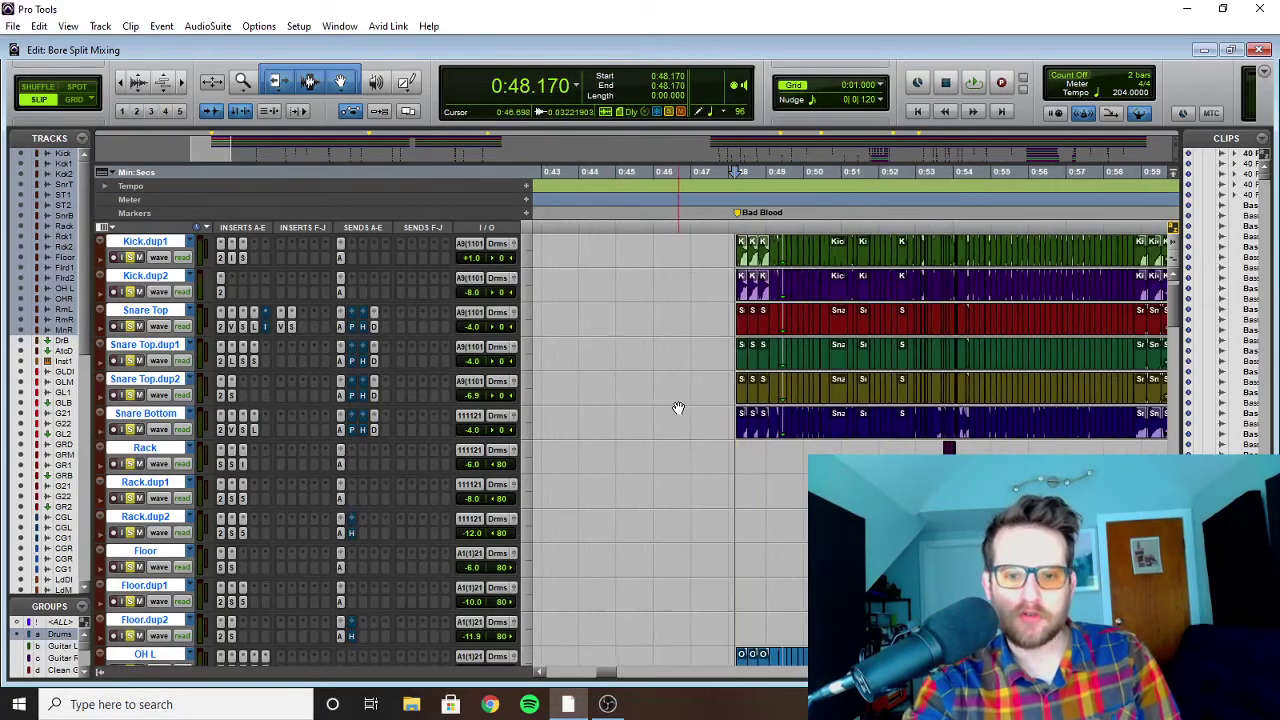
scroll(745, 262, "right", 3)
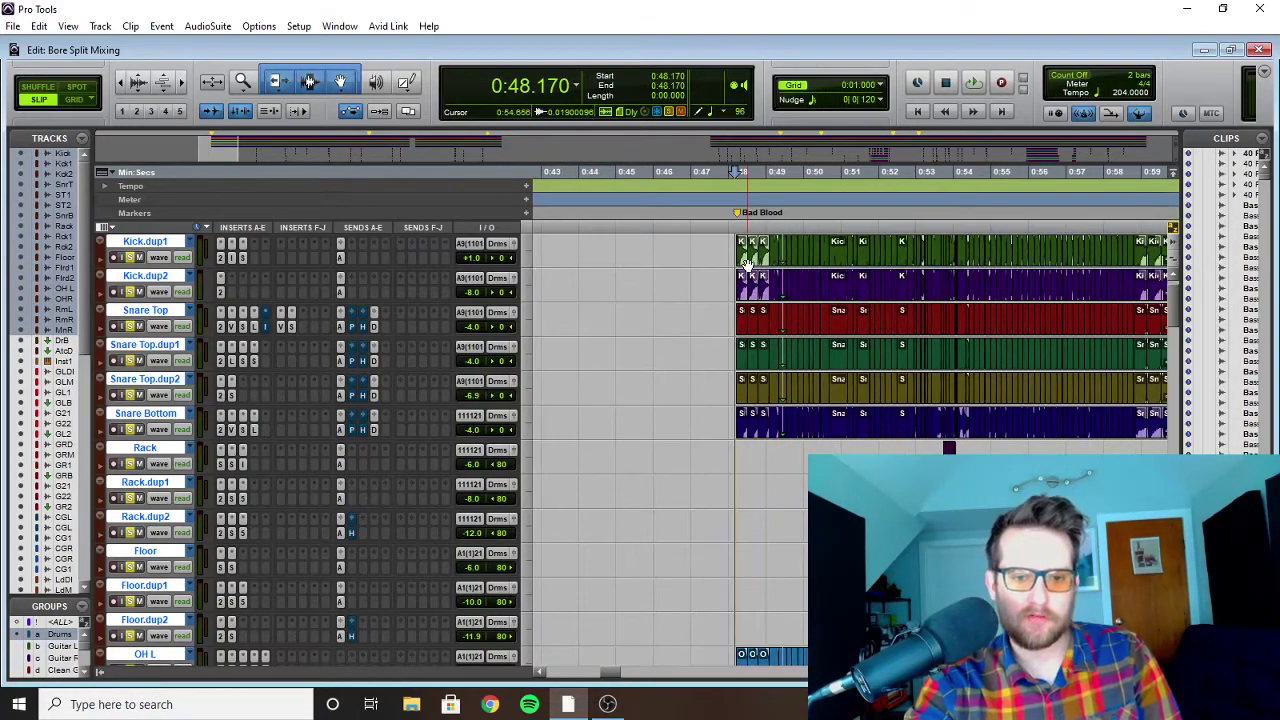
scroll(636, 232, "left", 3)
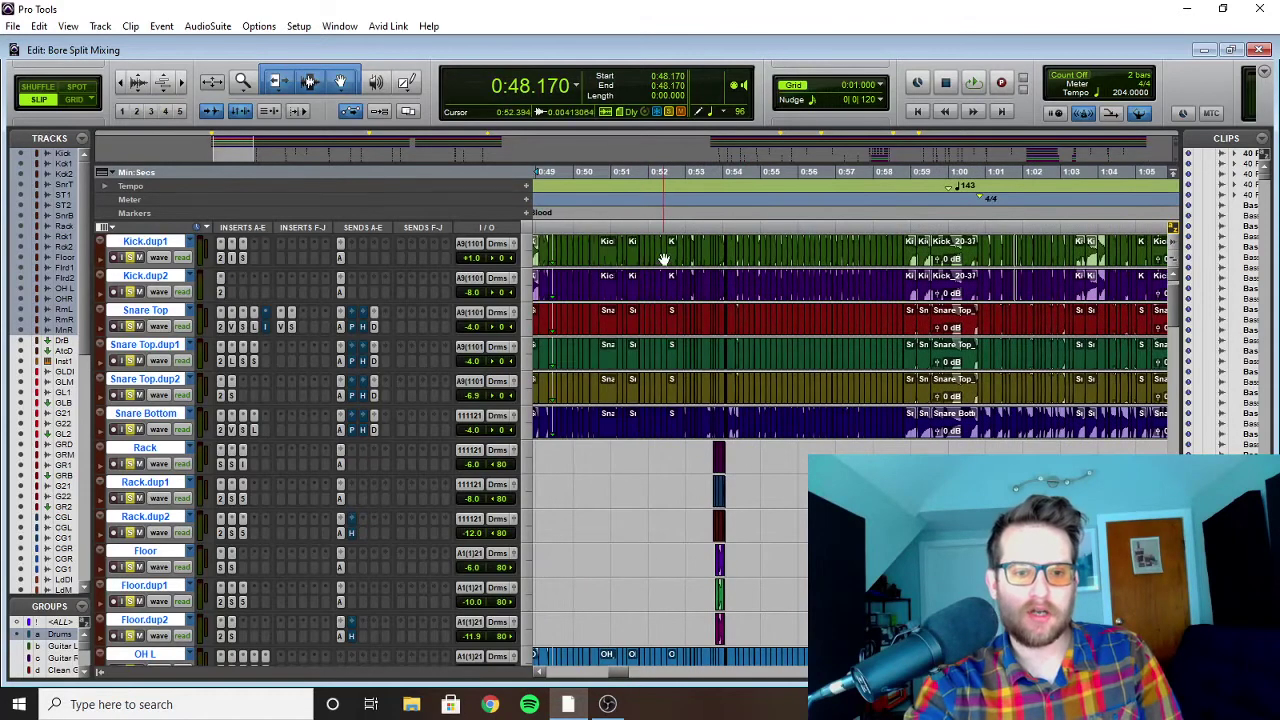
key("ctrl+alt+bracketright")
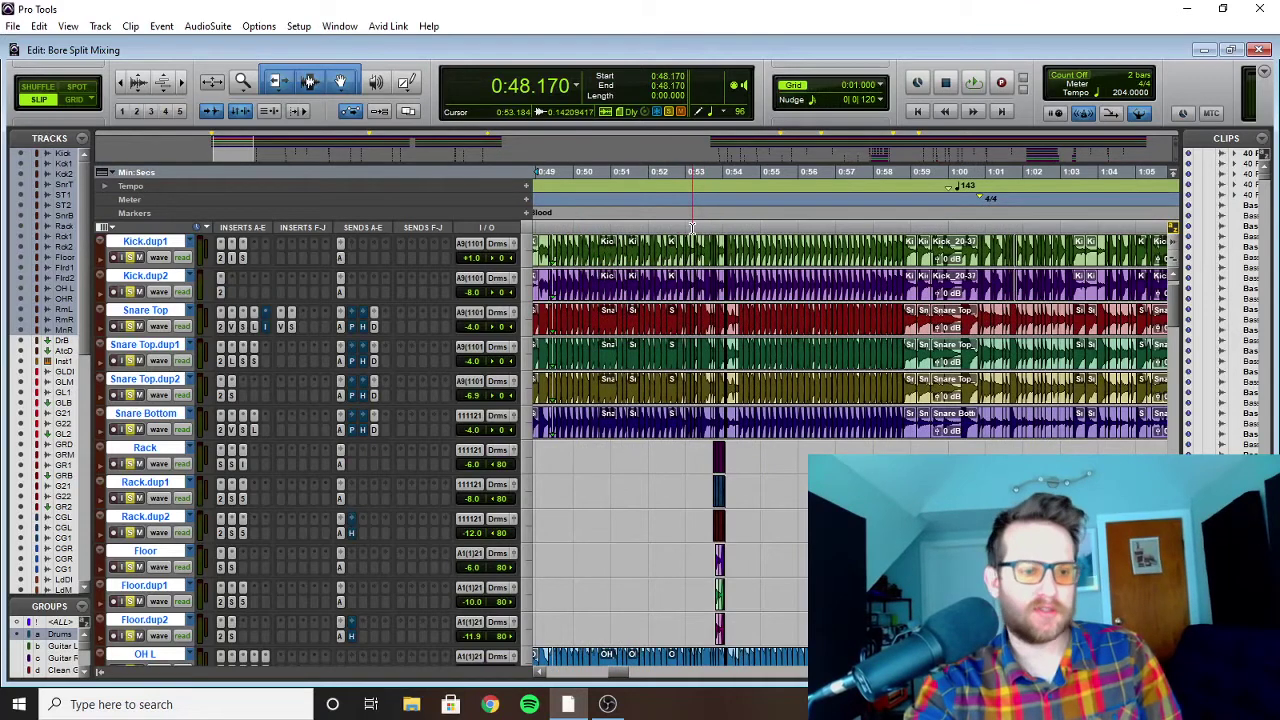
left_click(692, 242)
scroll(803, 295, "left", 3)
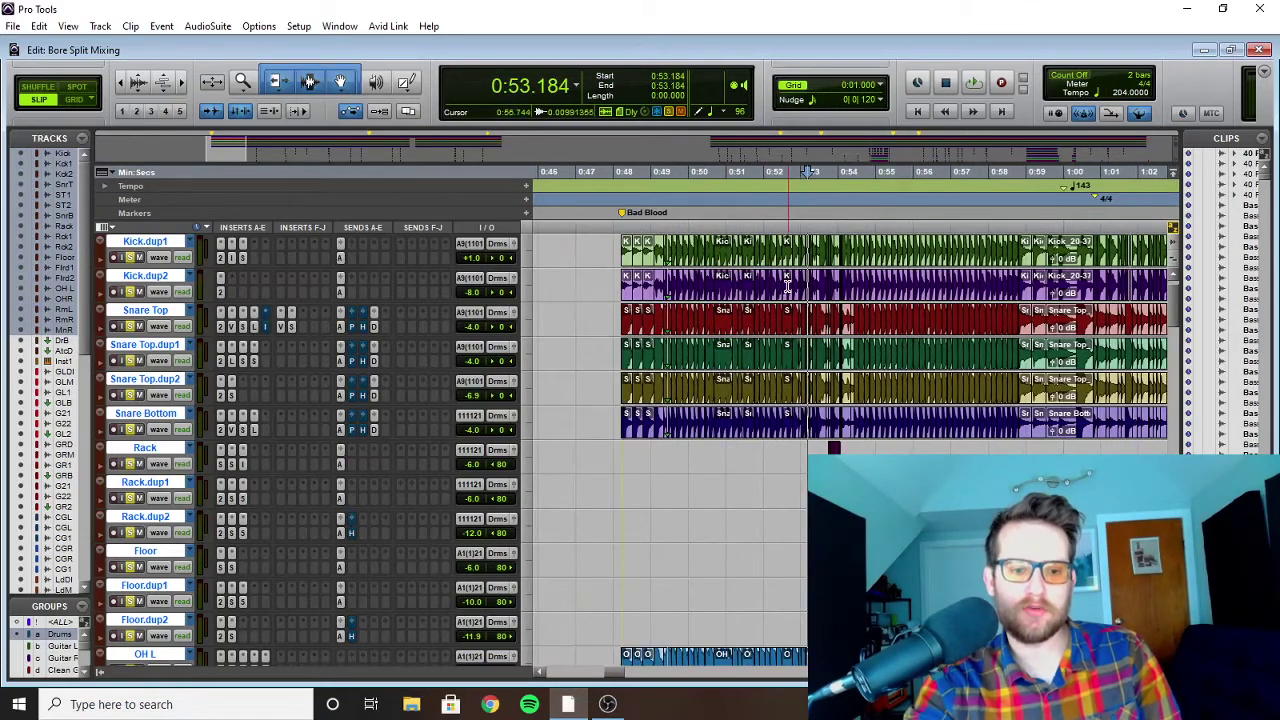
key("ctrl+KP_1")
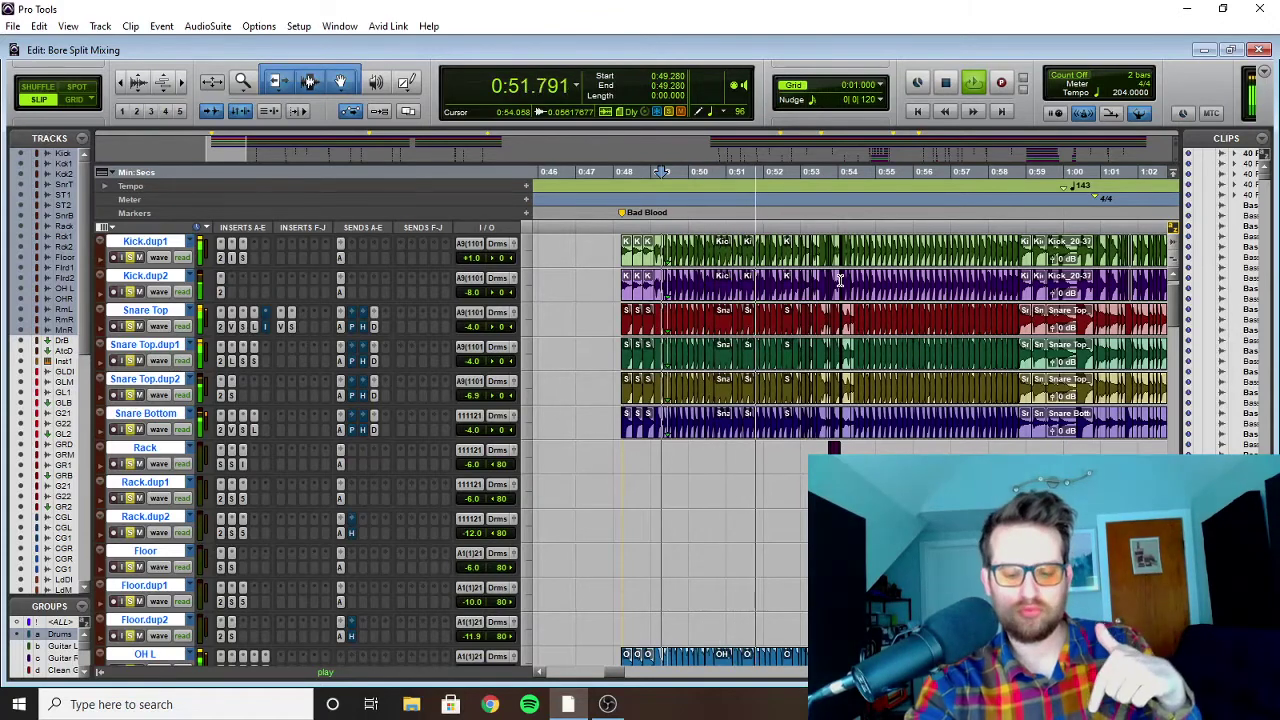
key("space")
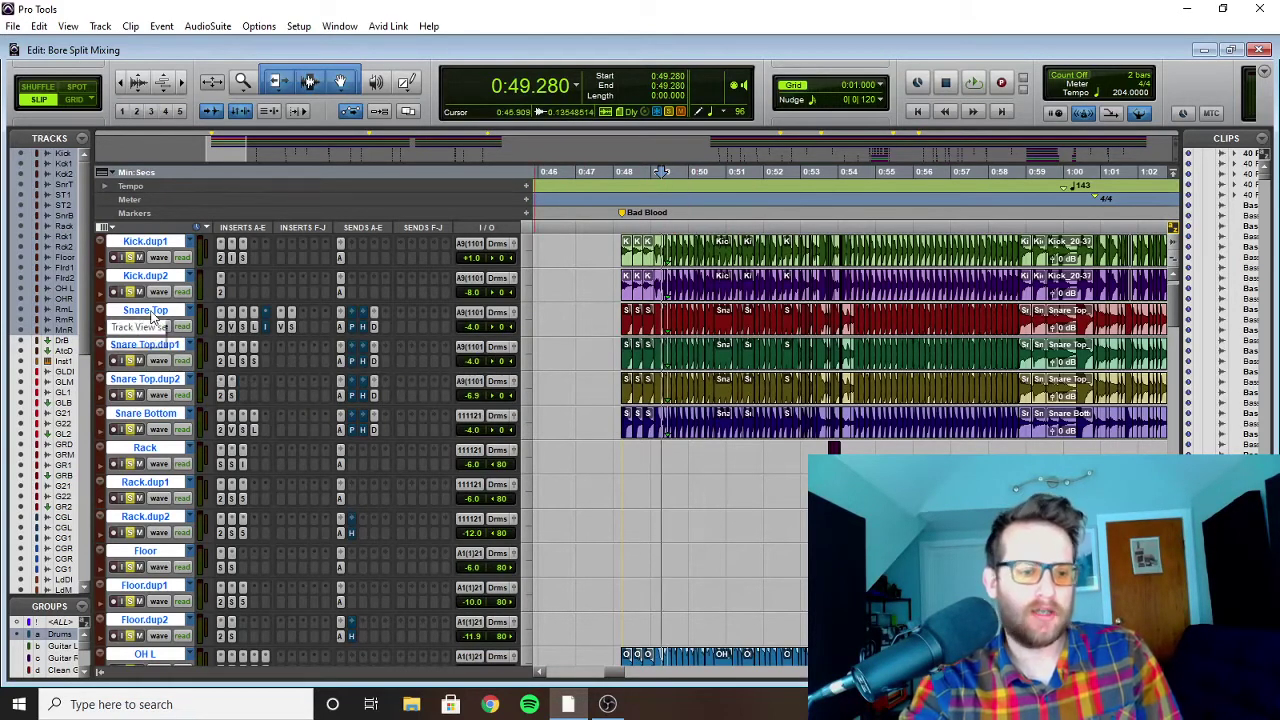
Step: Play the drums from 0:48.256 and stop back at that start point
left_click(632, 230)
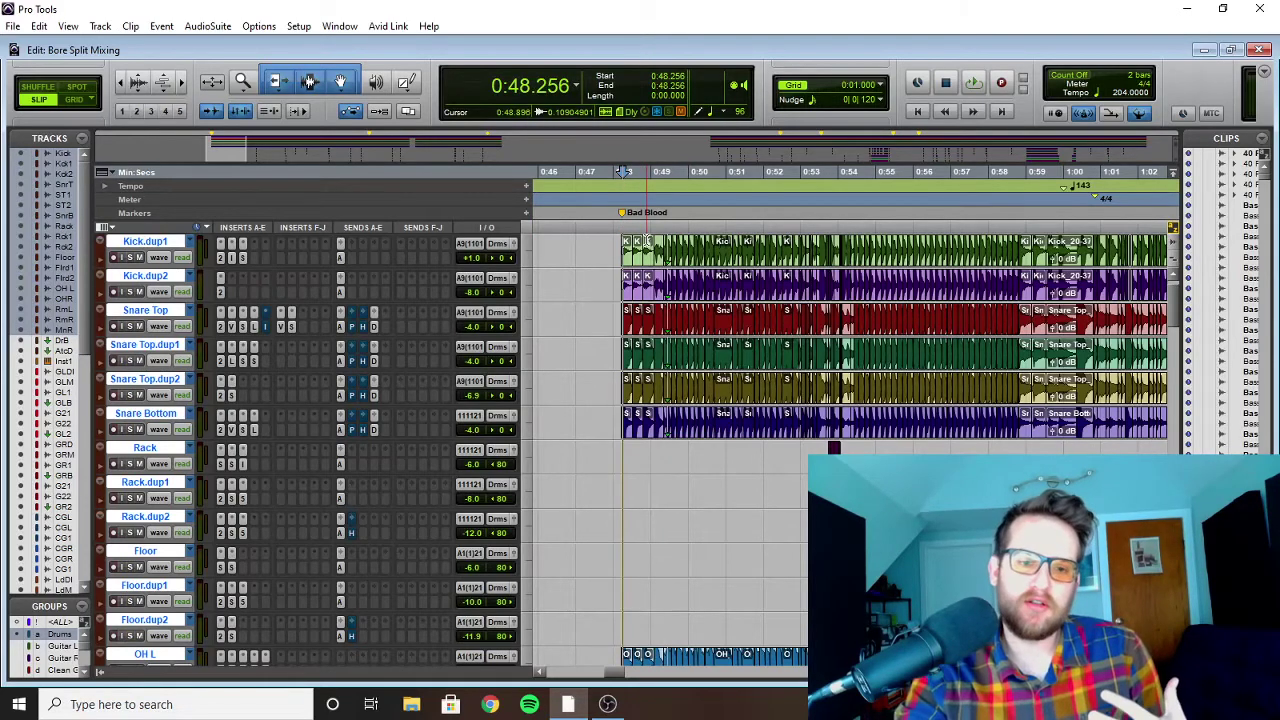
key("space")
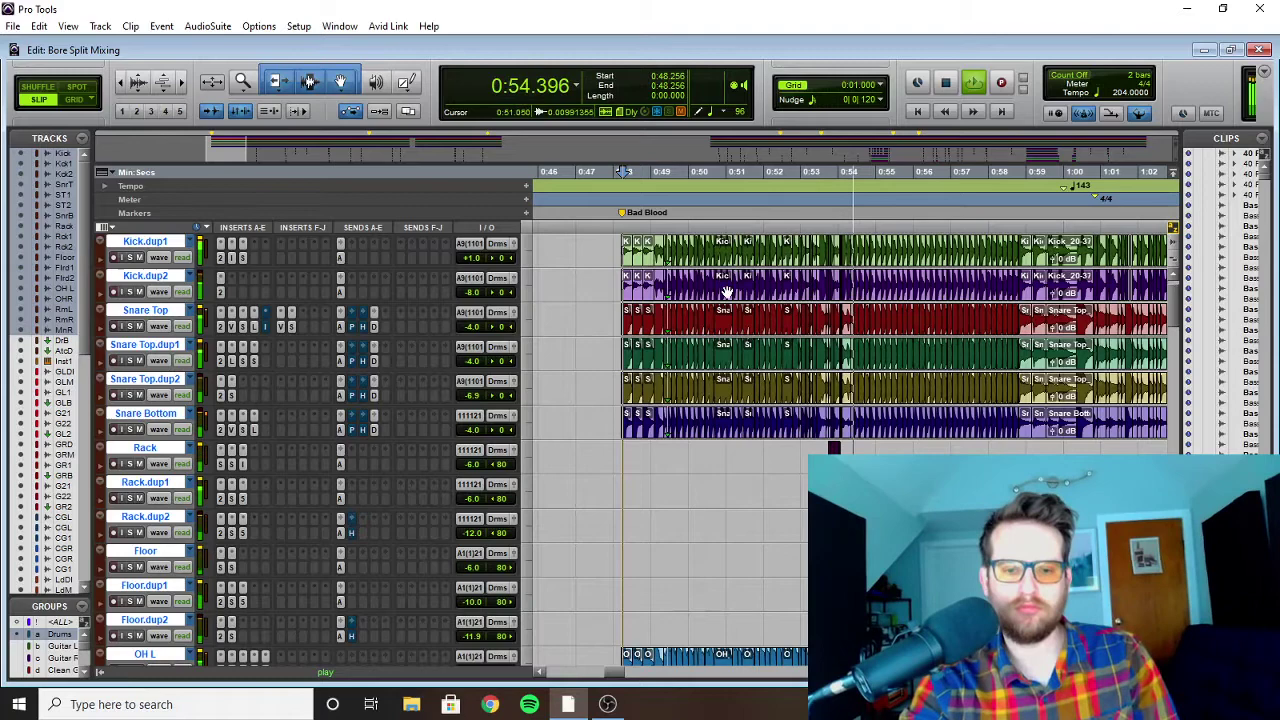
key("space")
scroll(865, 298, "up", 1)
scroll(865, 298, "right", 3)
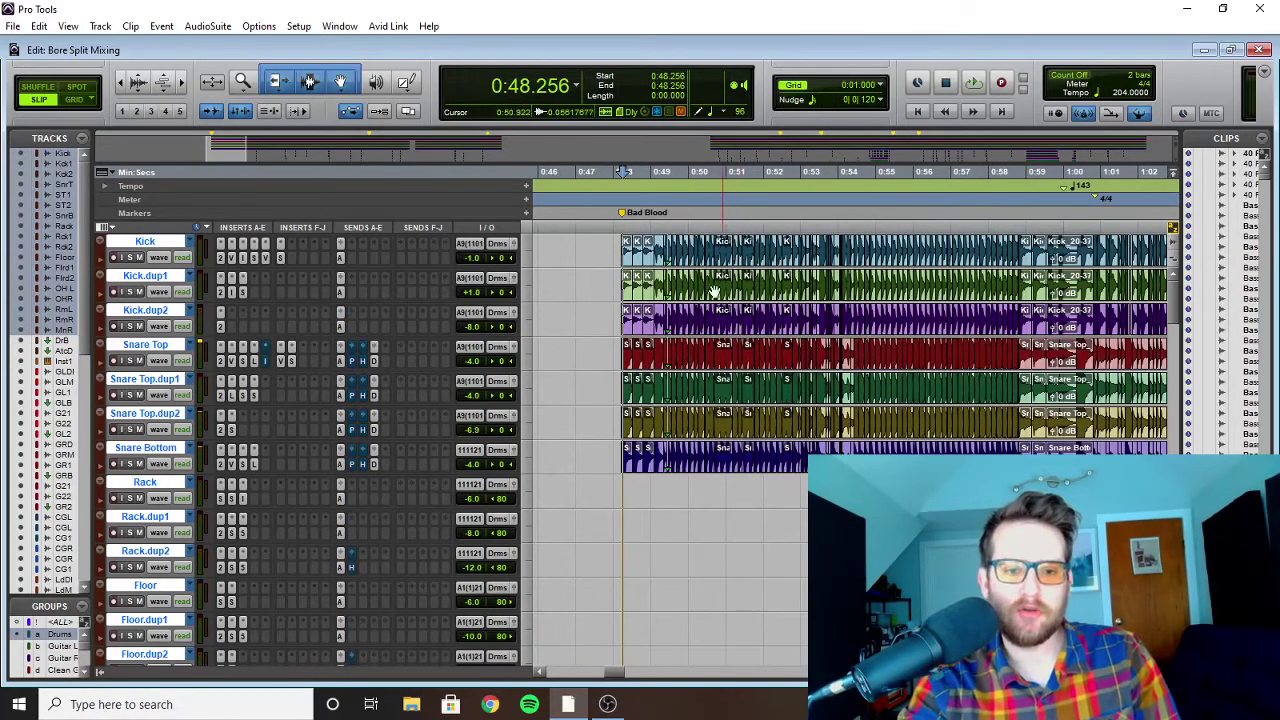
Step: Toggle the Drums mix group, solo Kick, and play it from about 0:49.3
left_click(60, 635)
left_click(129, 257)
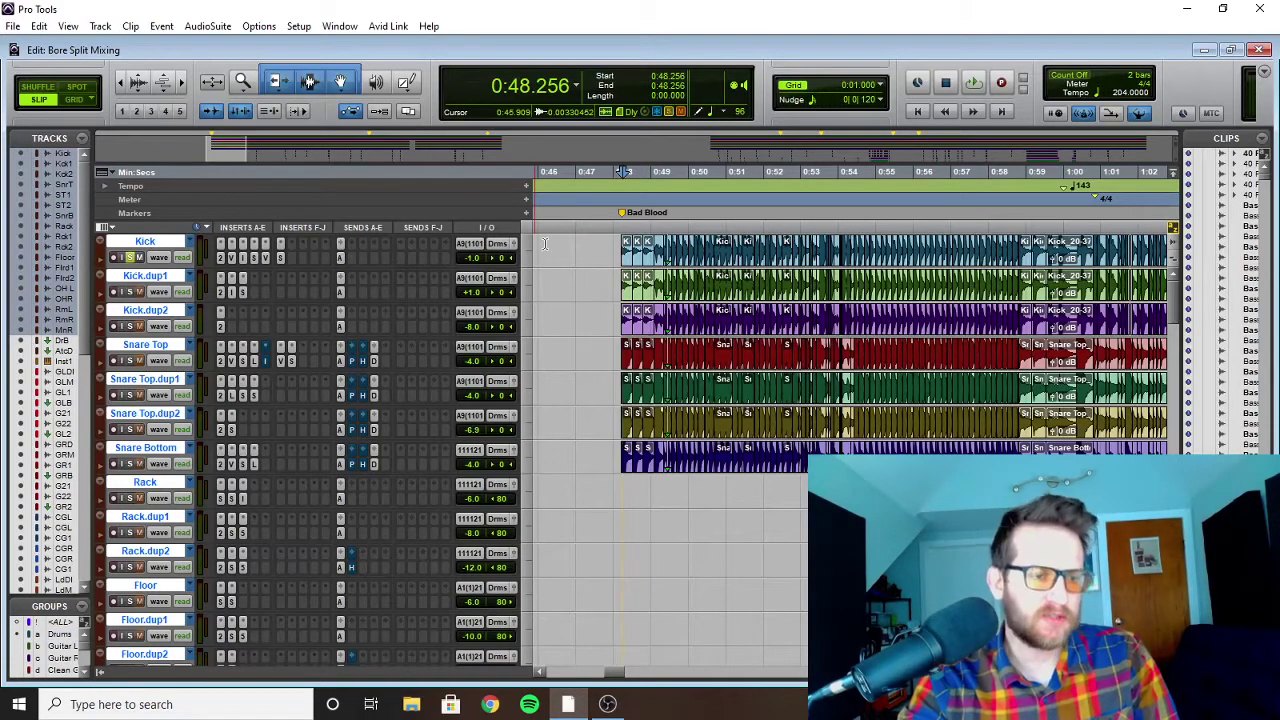
left_click(663, 250)
key("space")
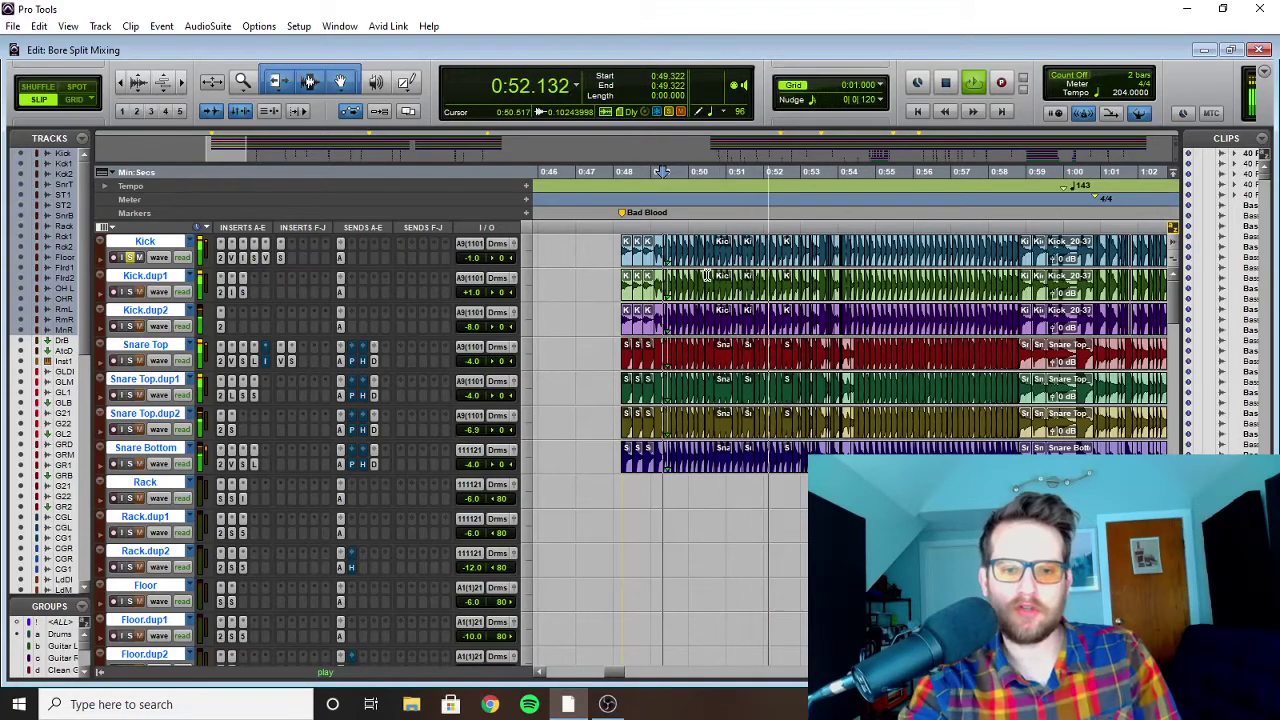
key("space")
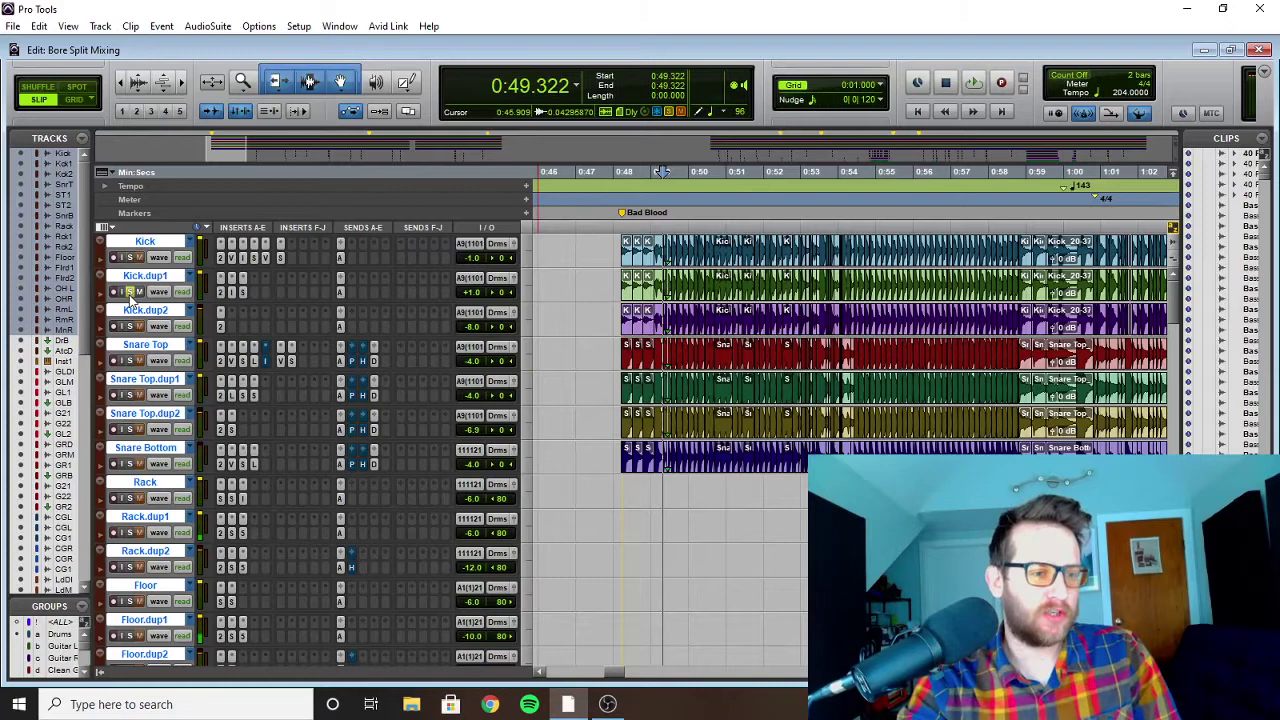
Step: Solo Kick.dup1, add Kick to the solo during playback, then stop
left_click(129, 291)
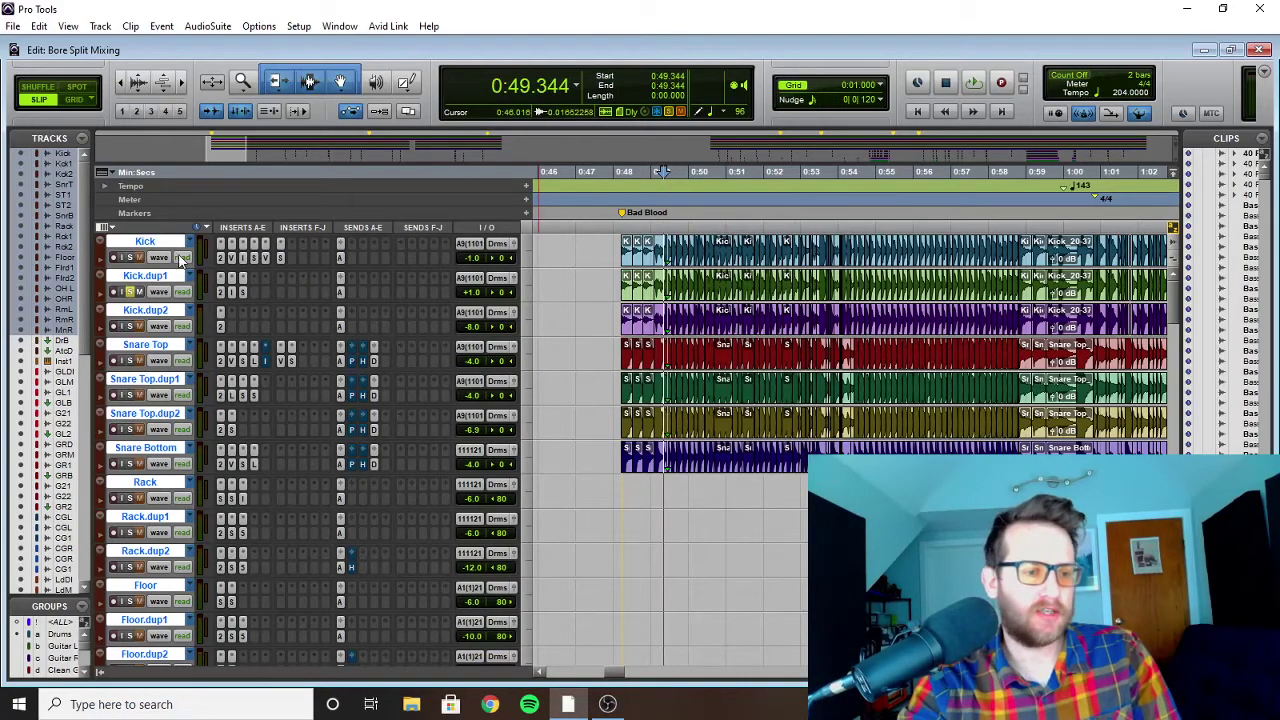
key("space")
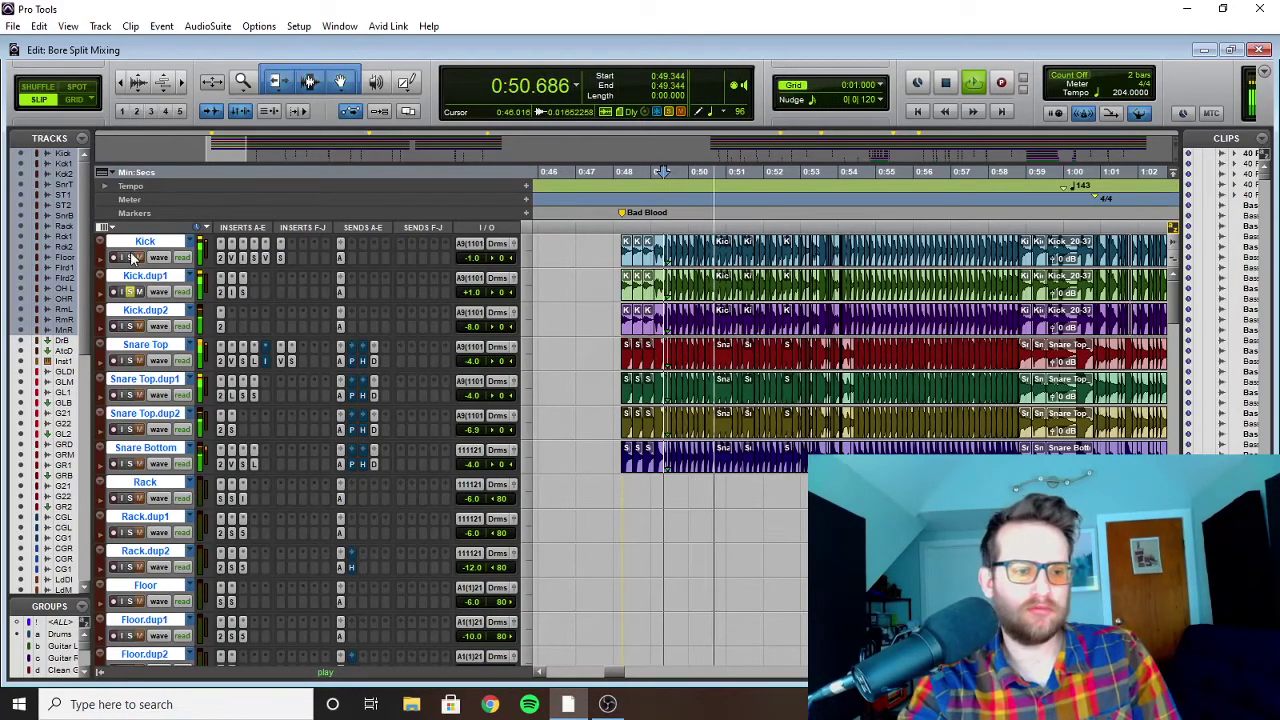
left_click(129, 257)
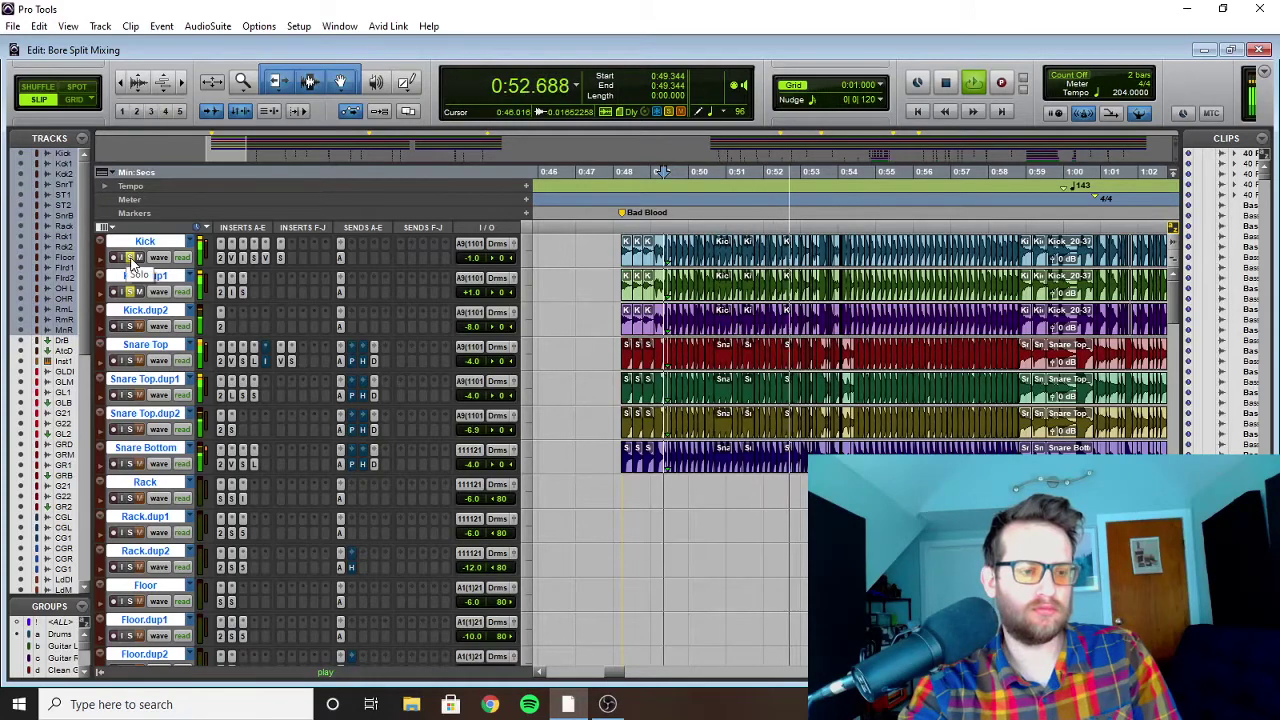
key("space")
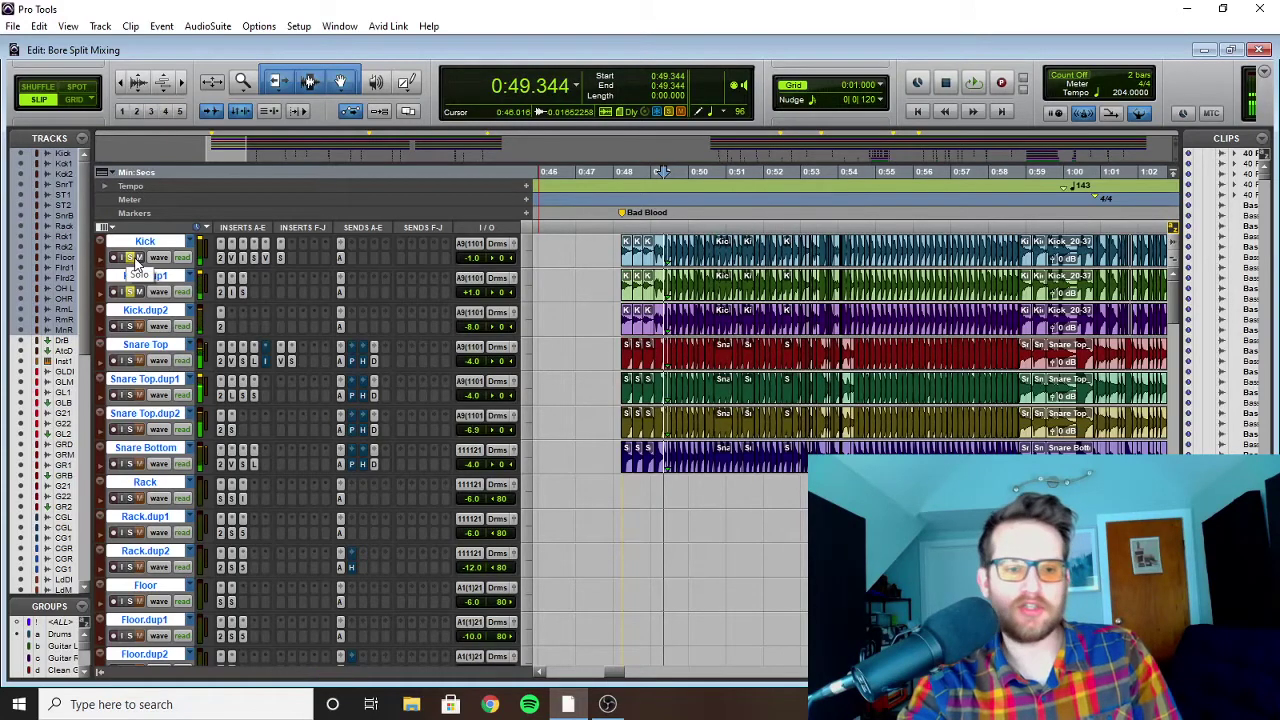
Step: Move the solo to Kick.dup2 and play it from 0:49.429
left_click(129, 326)
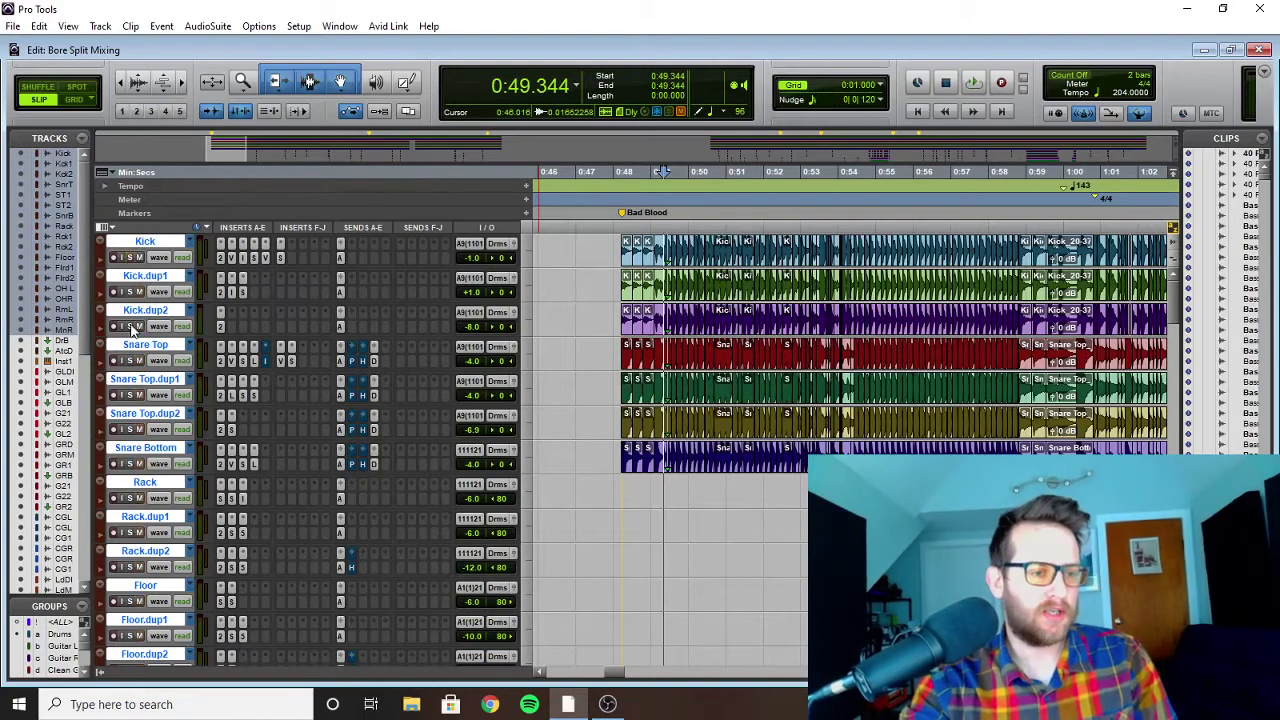
left_click(672, 230)
key("space")
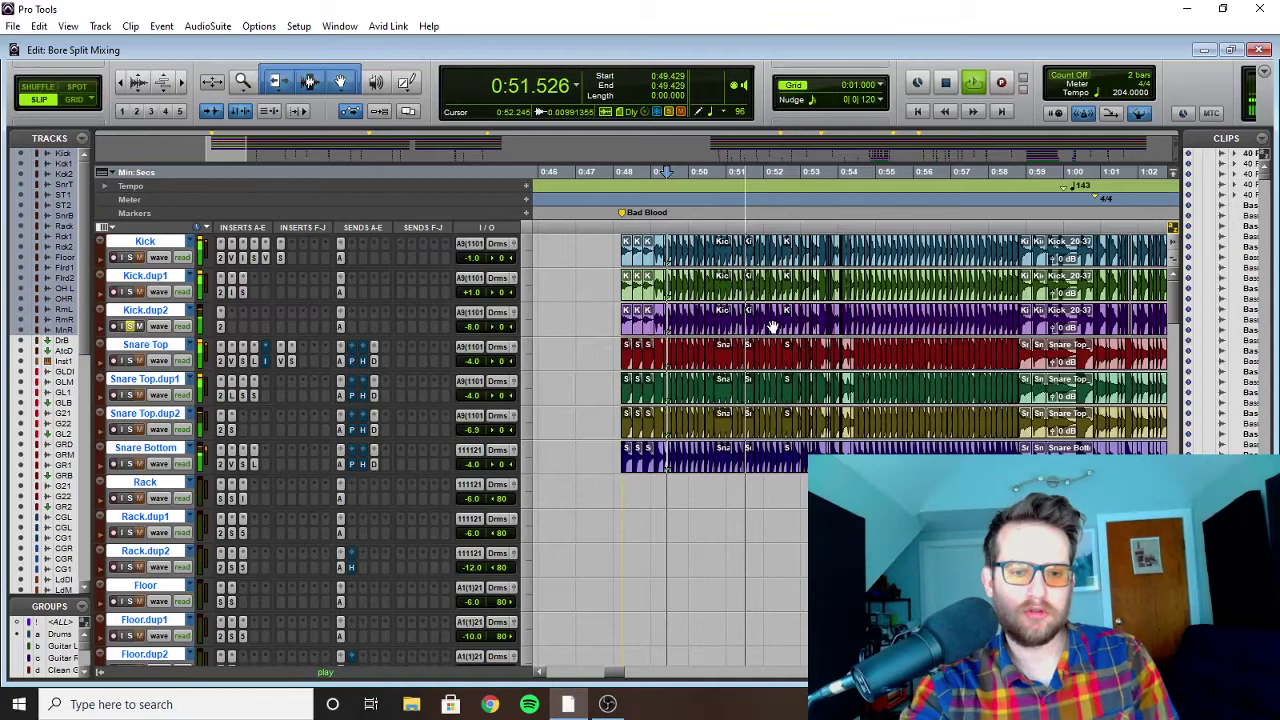
key("space")
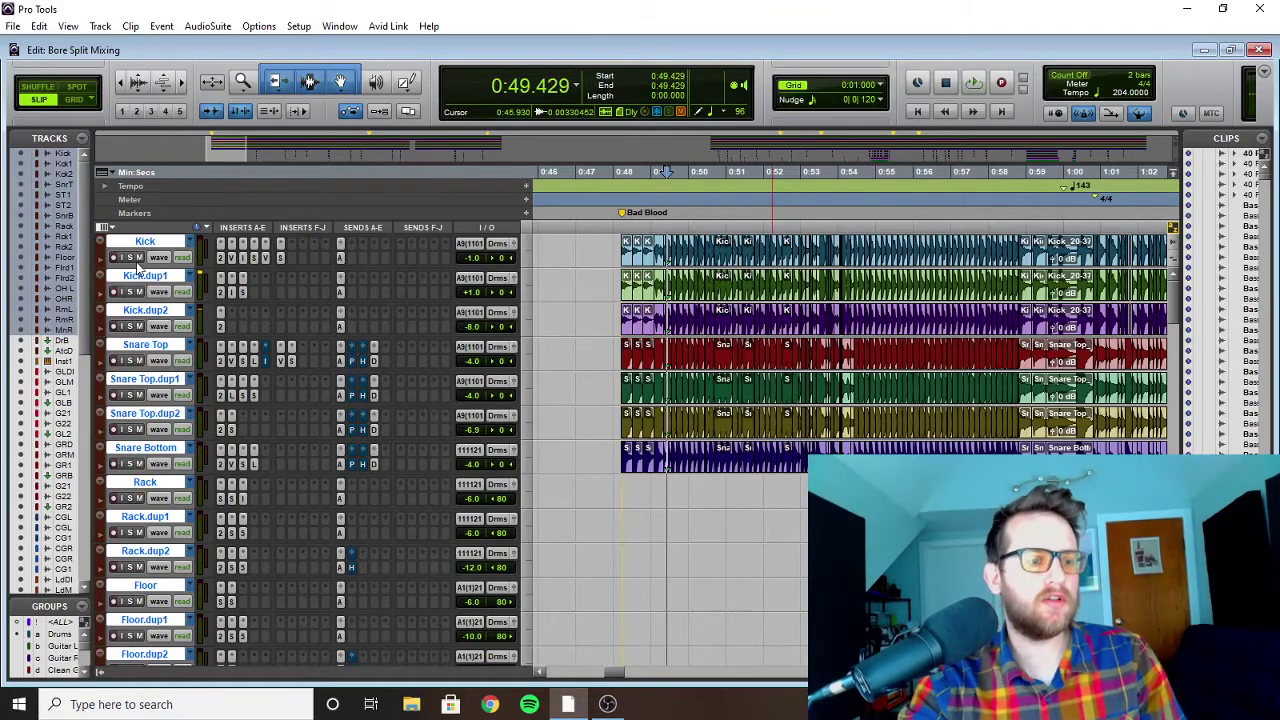
Step: Solo Kick, Kick.dup1 and Kick.dup2 together, play them, and set the start to 0:48.149
left_click_drag(131, 258, 135, 326)
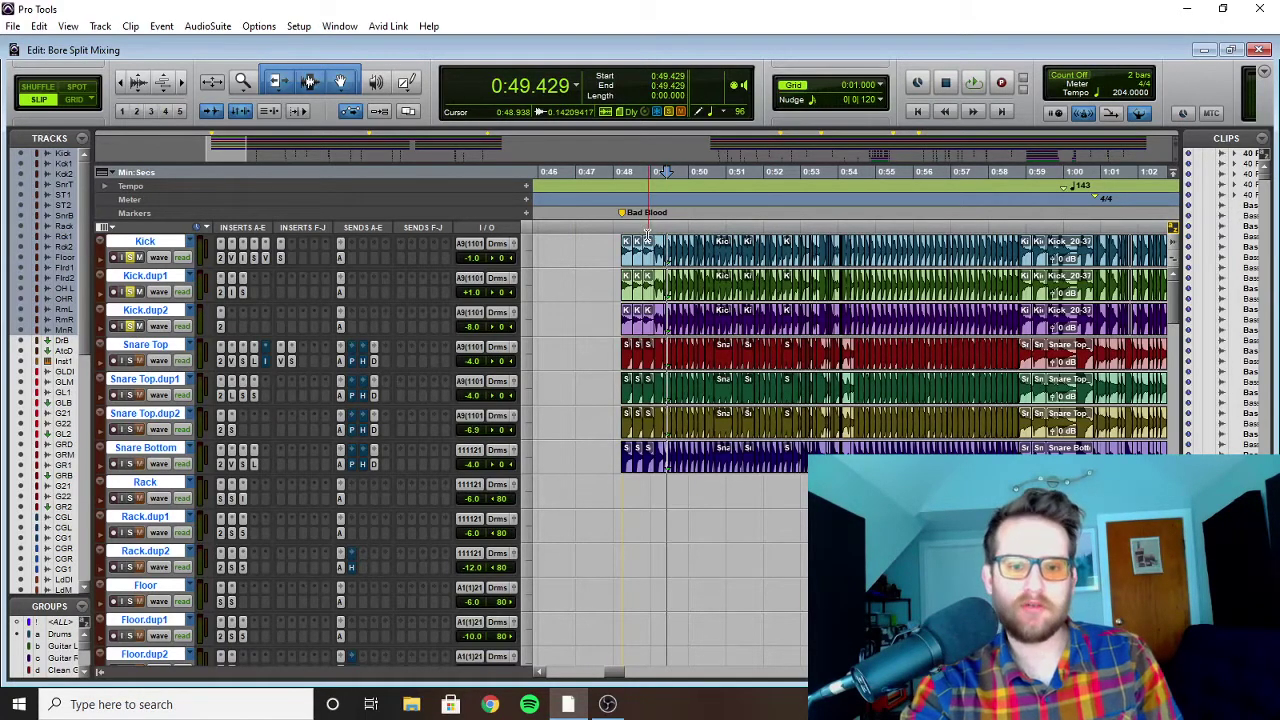
key("space")
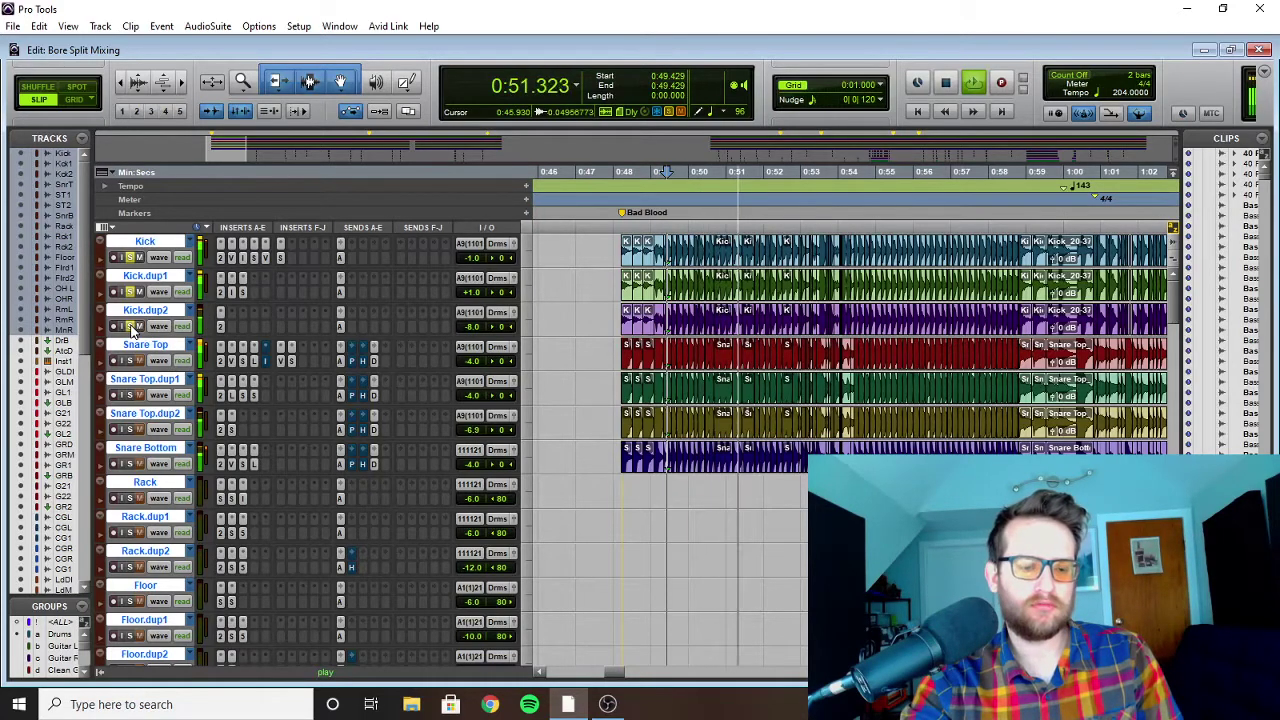
key("space")
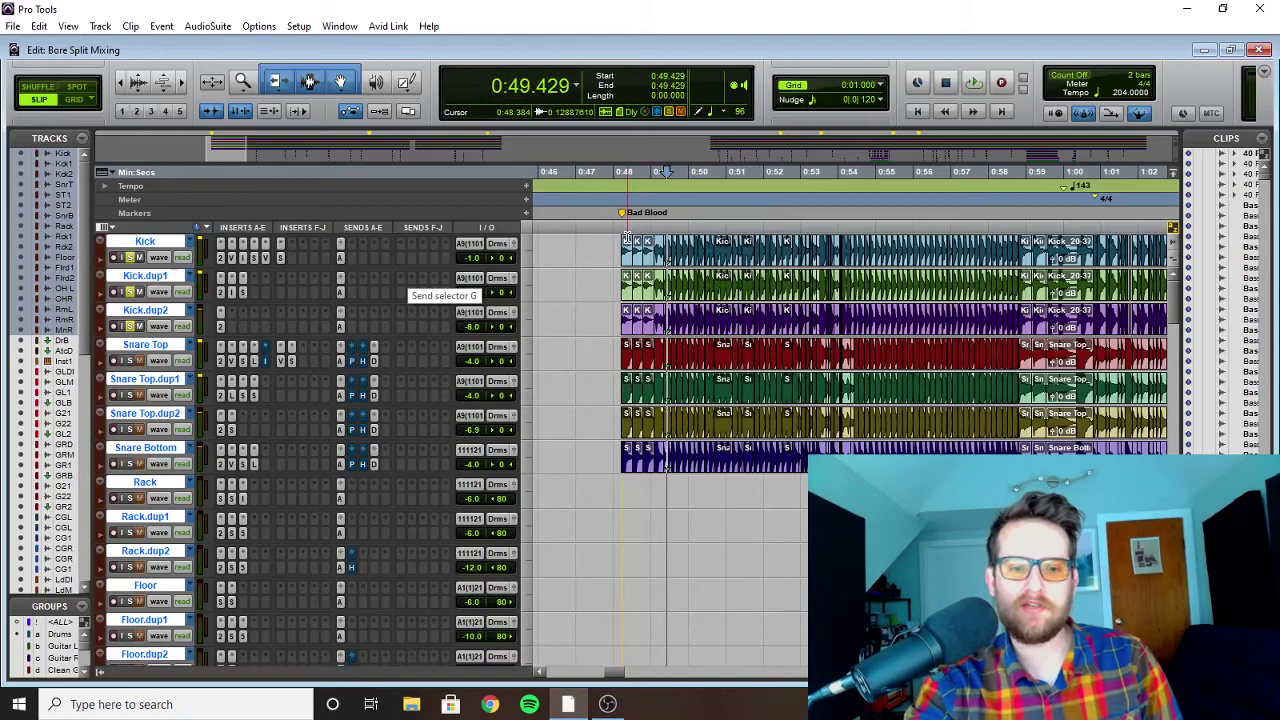
left_click(620, 240)
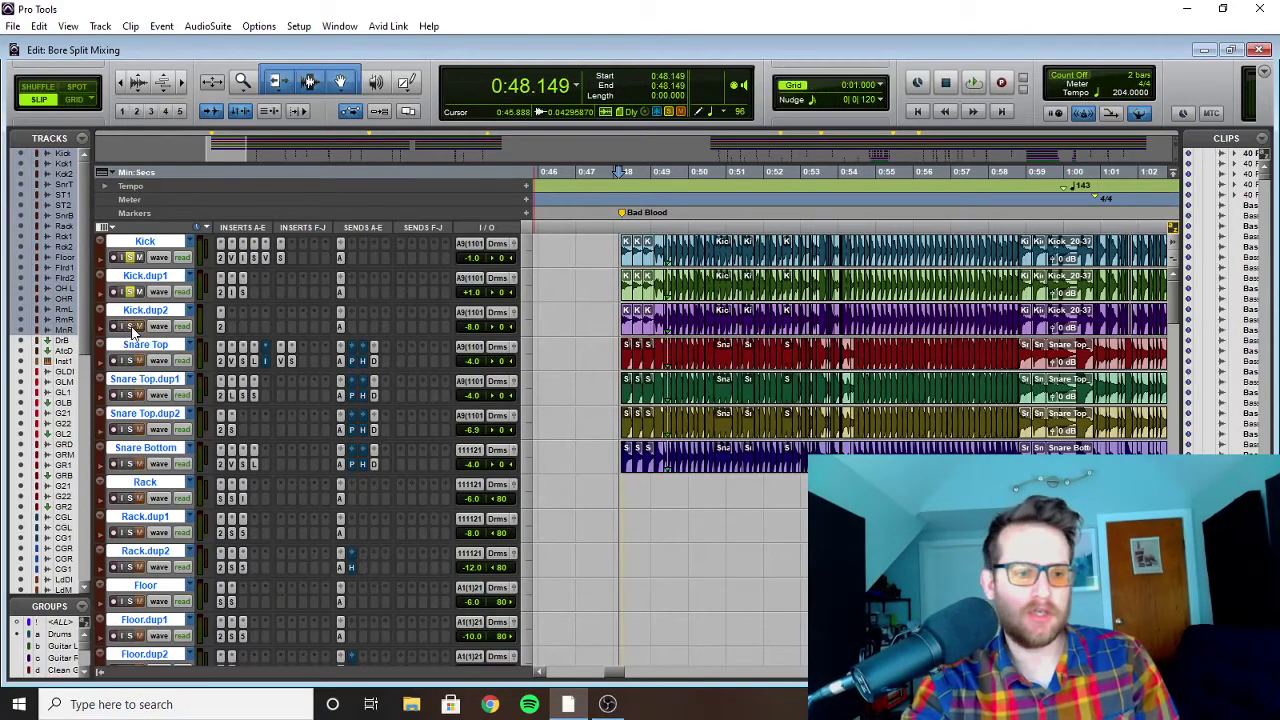
Step: Unsolo the kicks, solo Snare Top, play it from 0:49.258, and open its Lo-Fi plugin
left_click(129, 291)
left_click(129, 257)
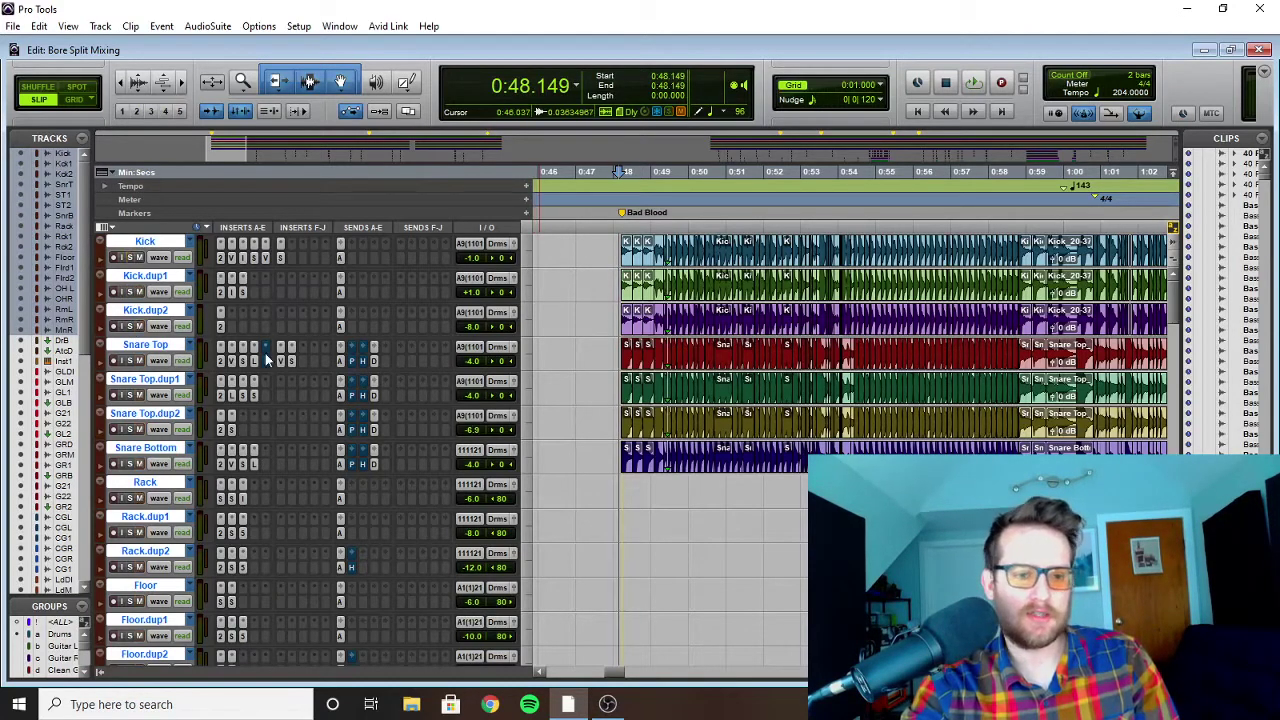
left_click(129, 360)
left_click(660, 225)
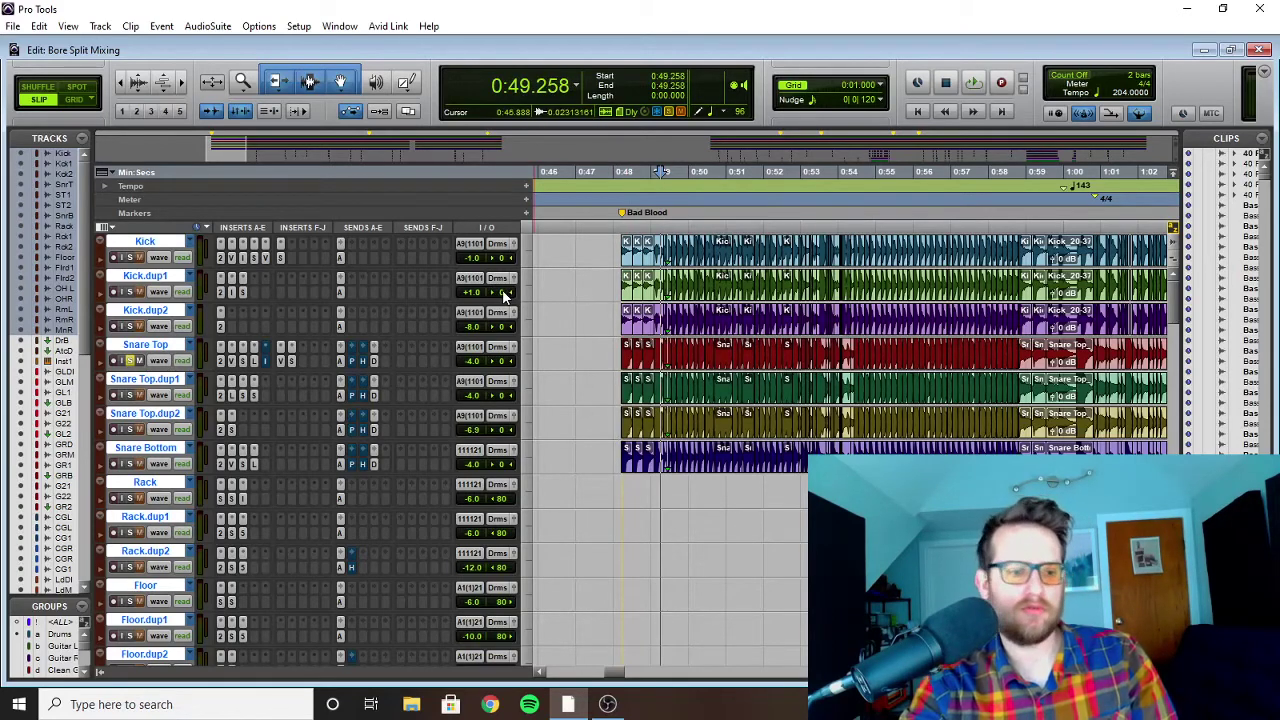
key("space")
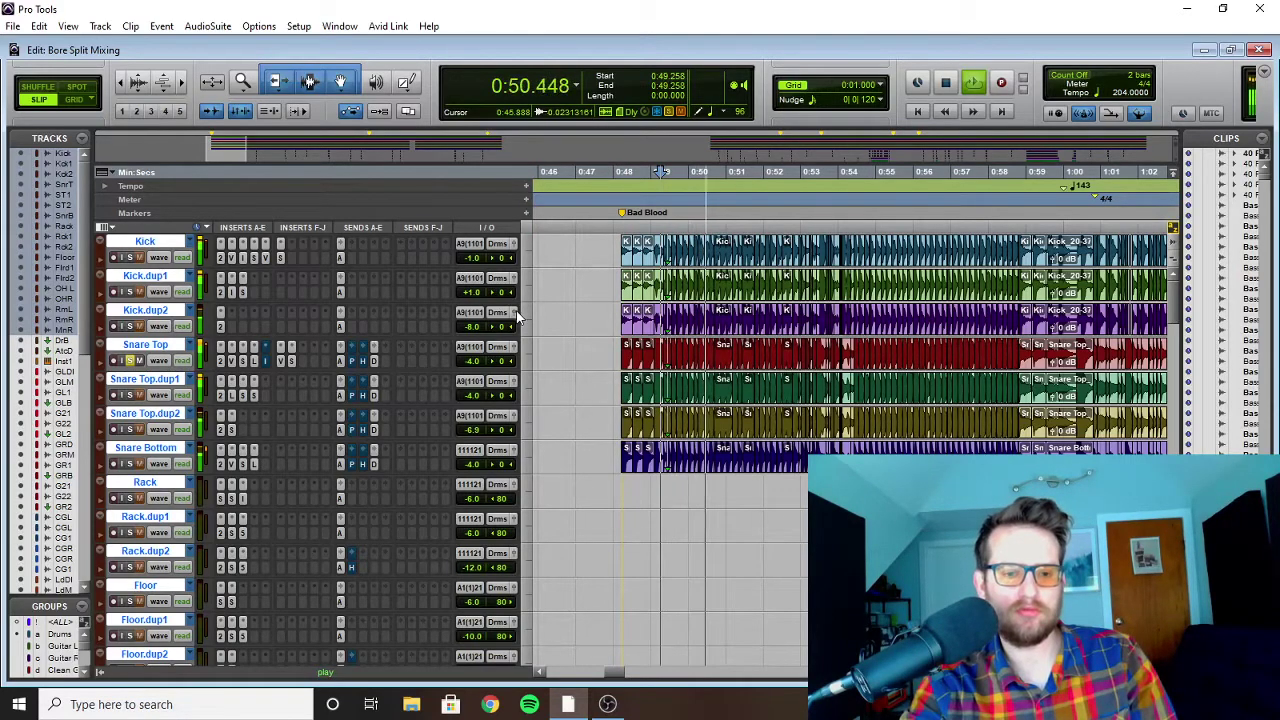
left_click(253, 360)
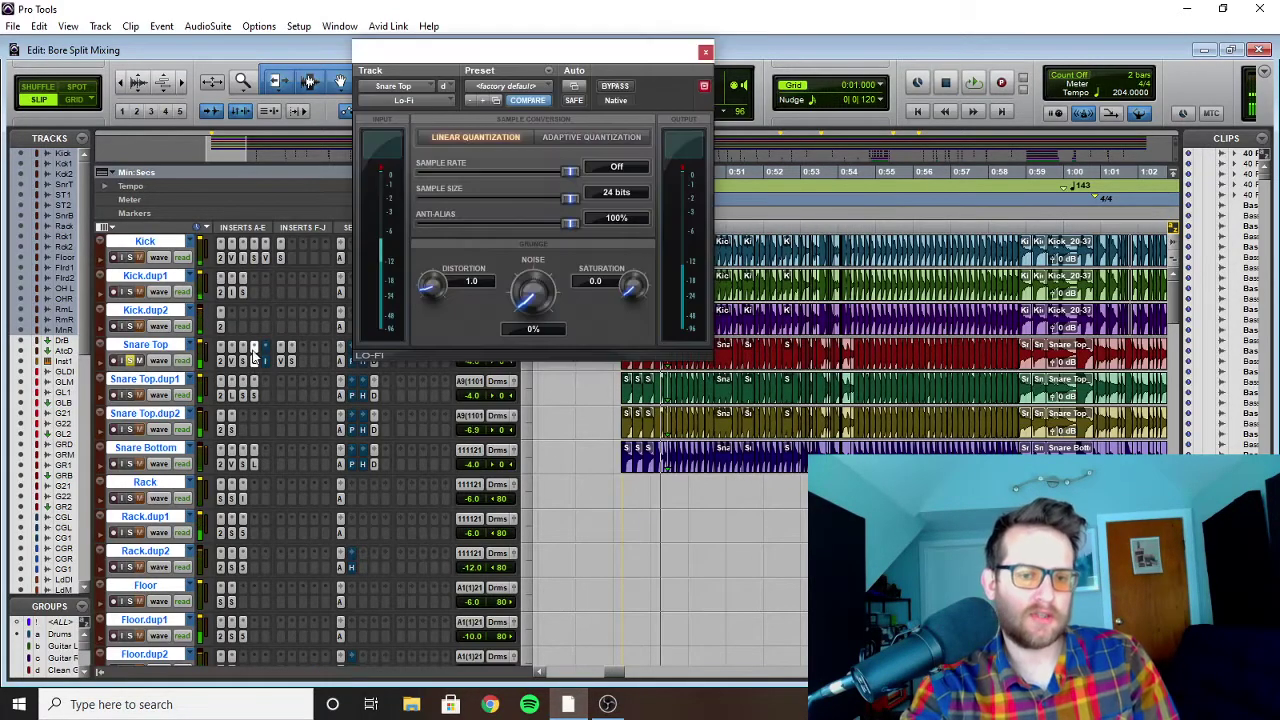
Step: Look through Snare Top's E-Channel, Trigger 2 and Smack Attack plugin windows, closing each
left_click(706, 52)
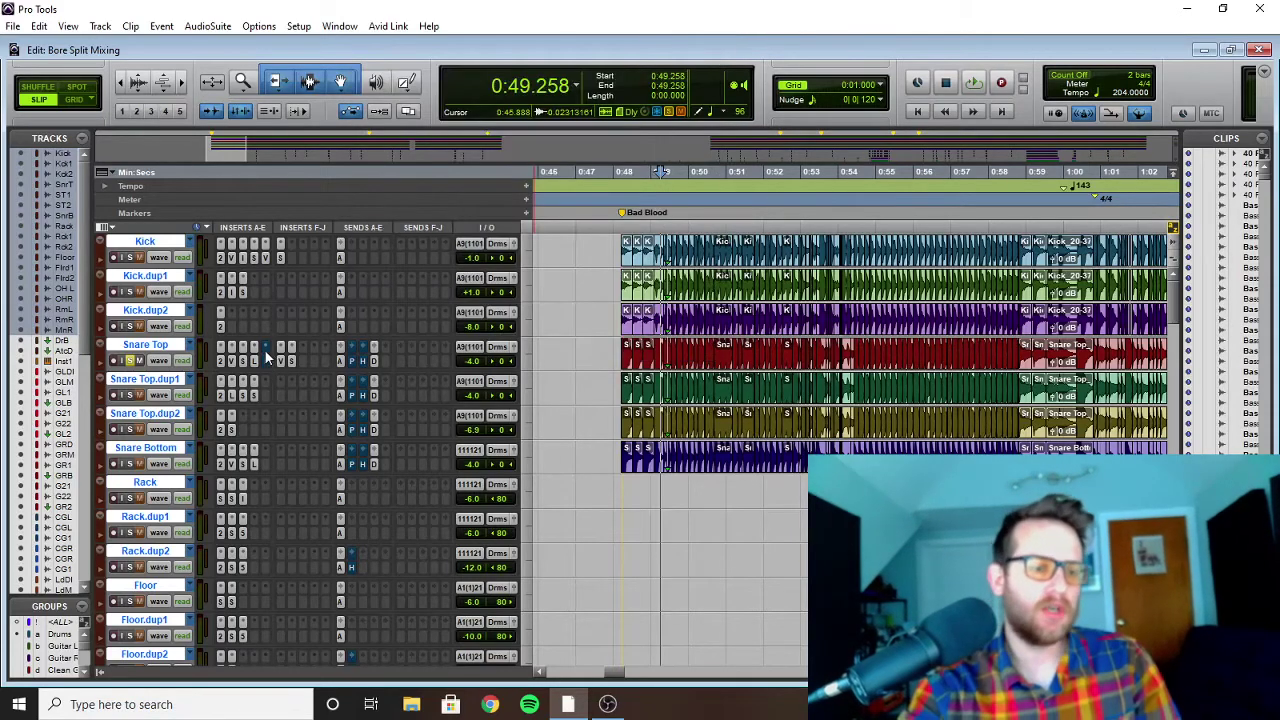
left_click(244, 364)
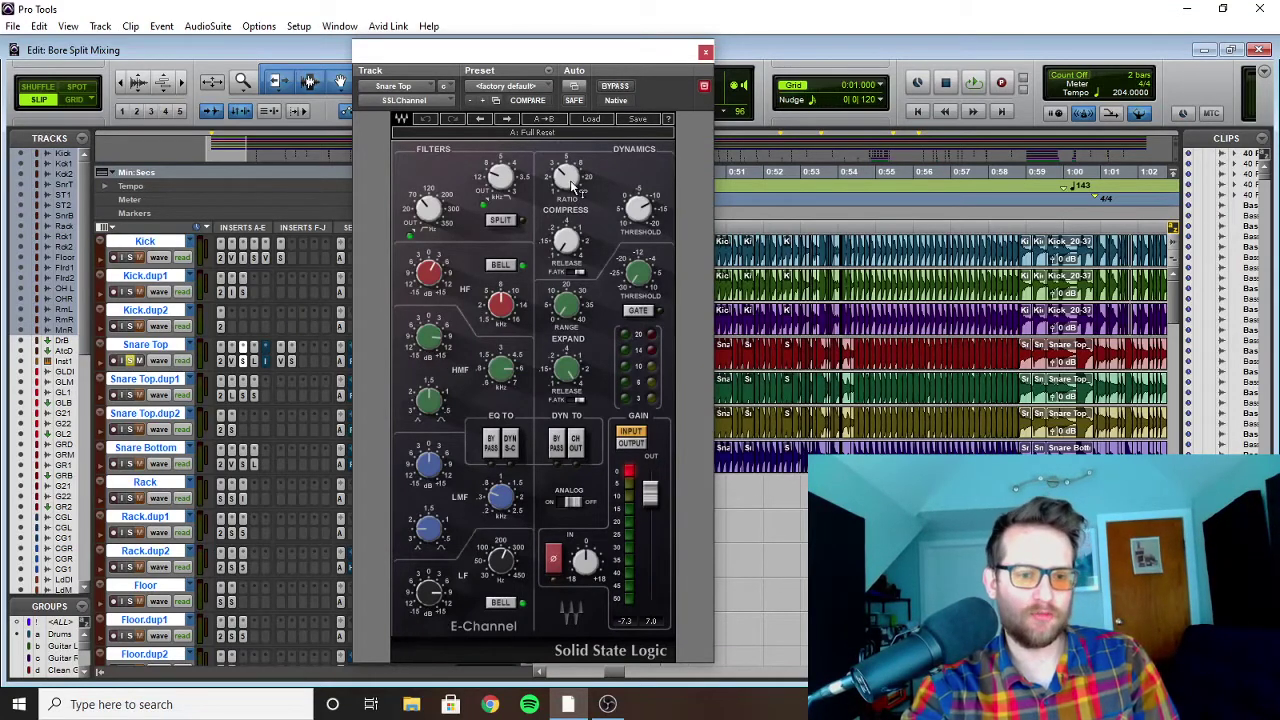
left_click(706, 52)
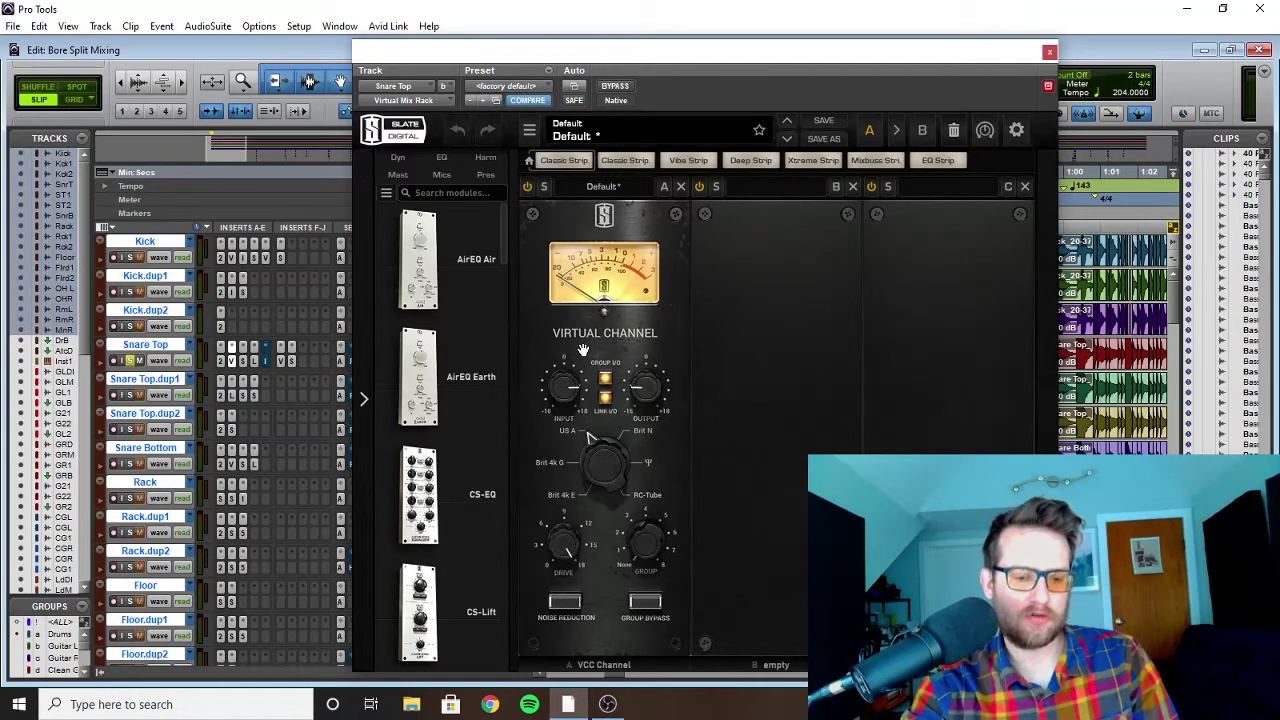
left_click(1048, 52)
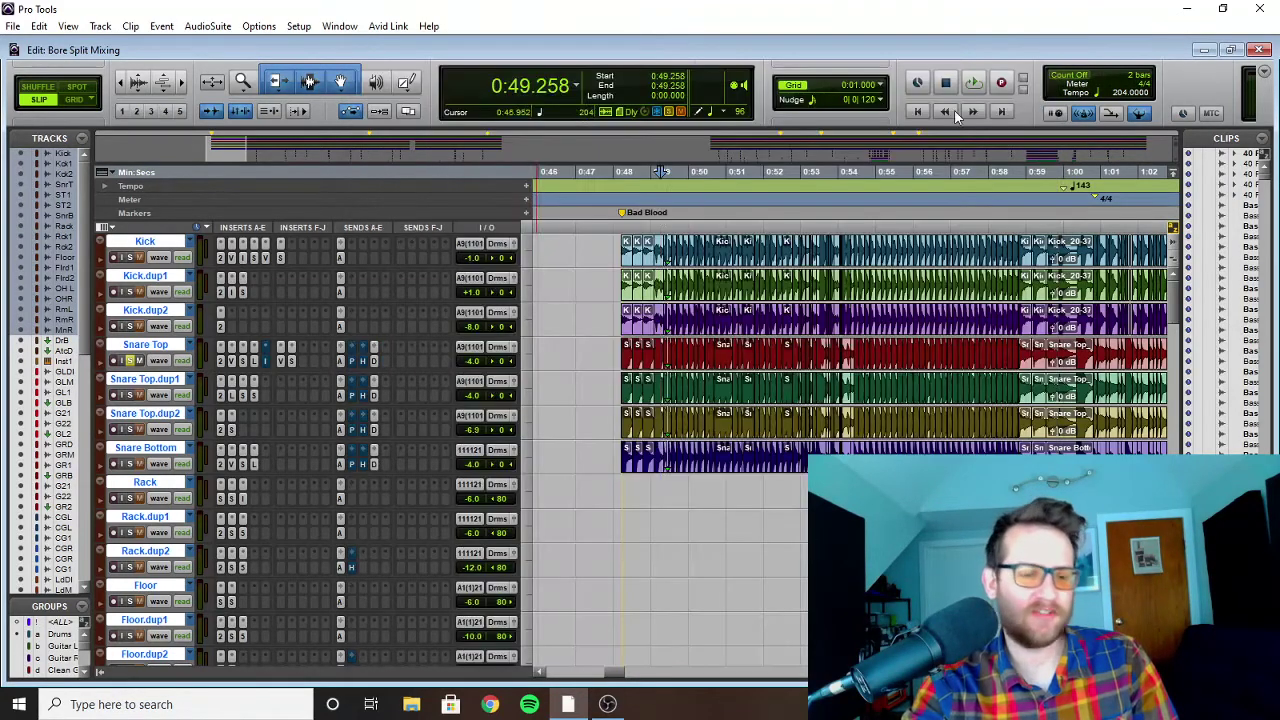
left_click(224, 365)
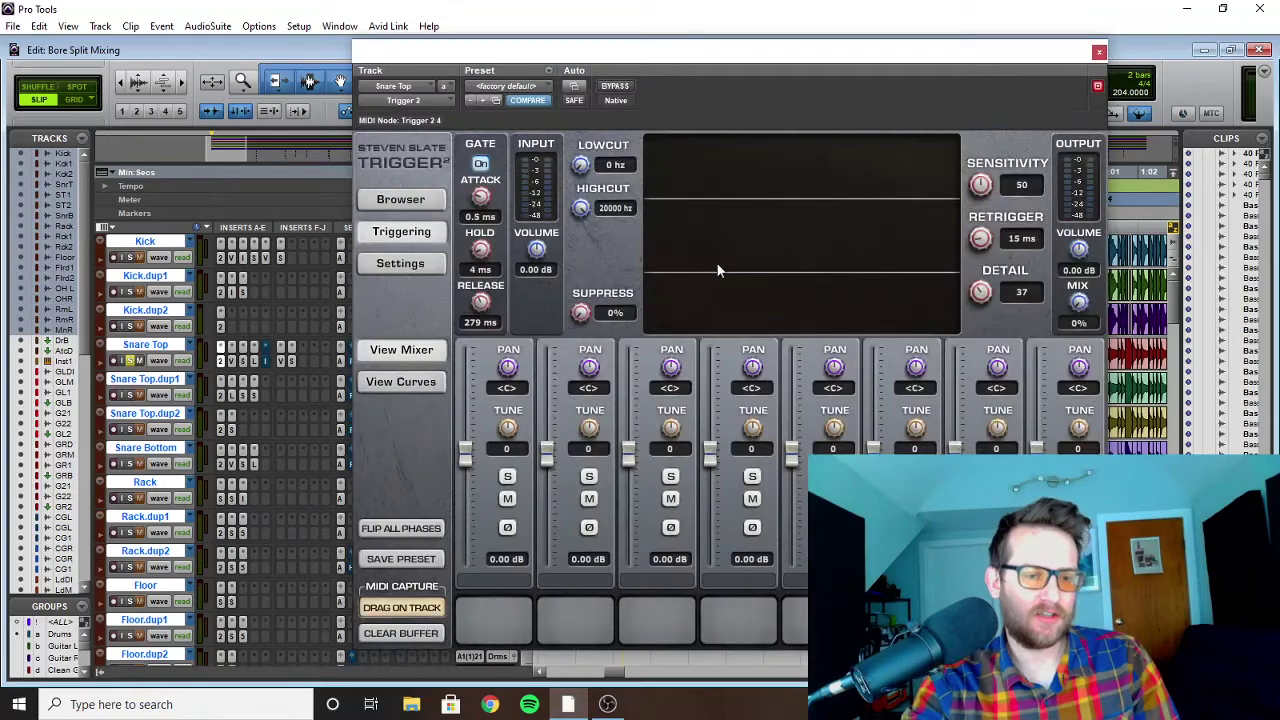
left_click(1099, 52)
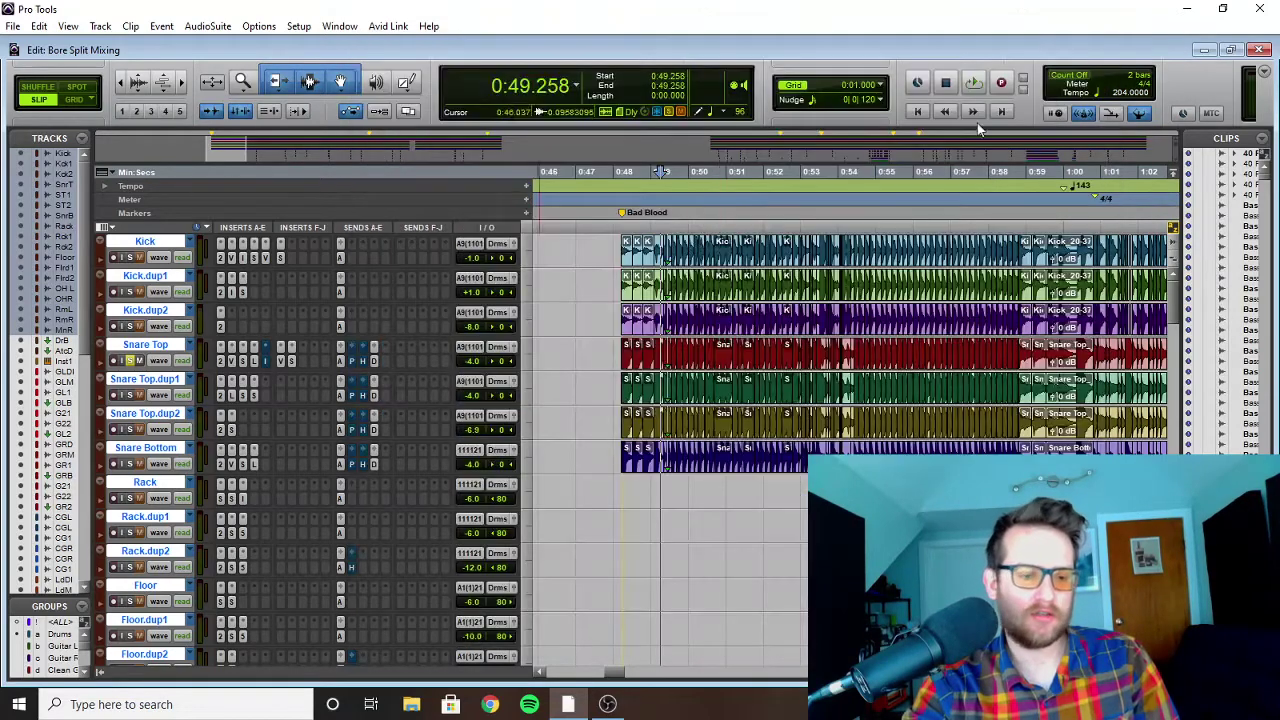
left_click(293, 361)
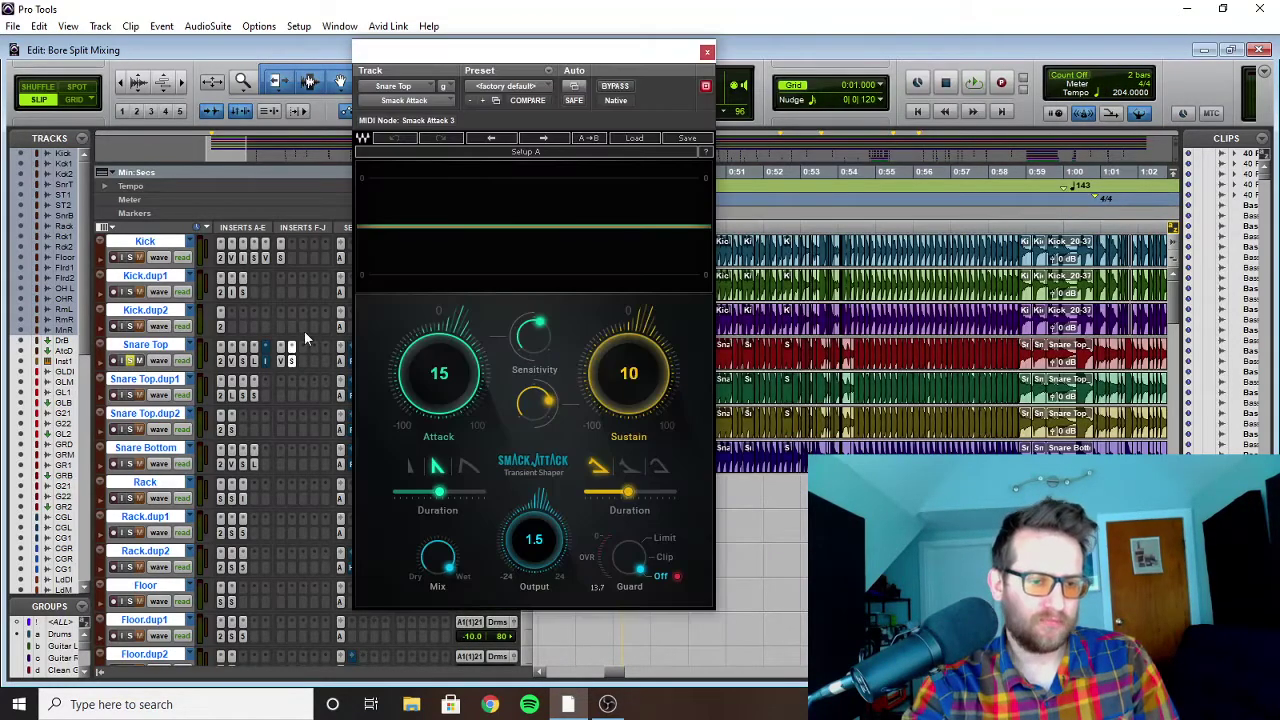
left_click(707, 52)
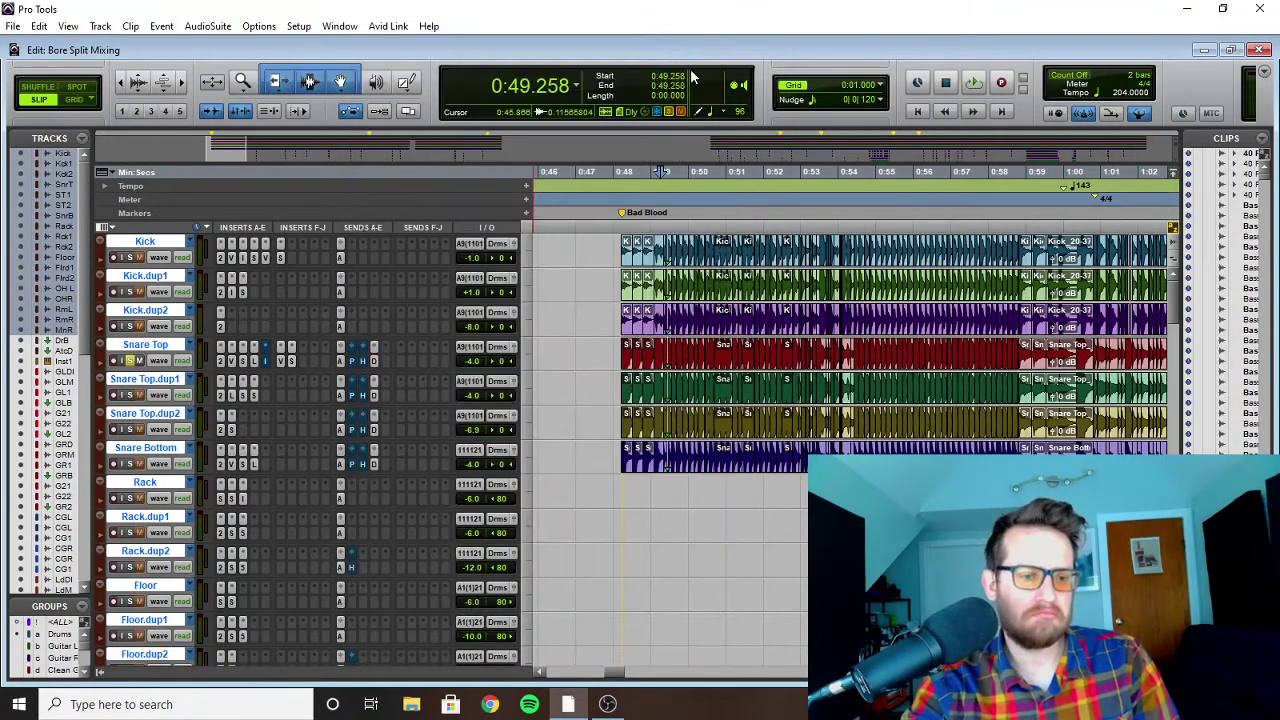
Step: Play the snare with Smack Attack bypassed then re-enabled, and close the plugin
left_click(291, 361)
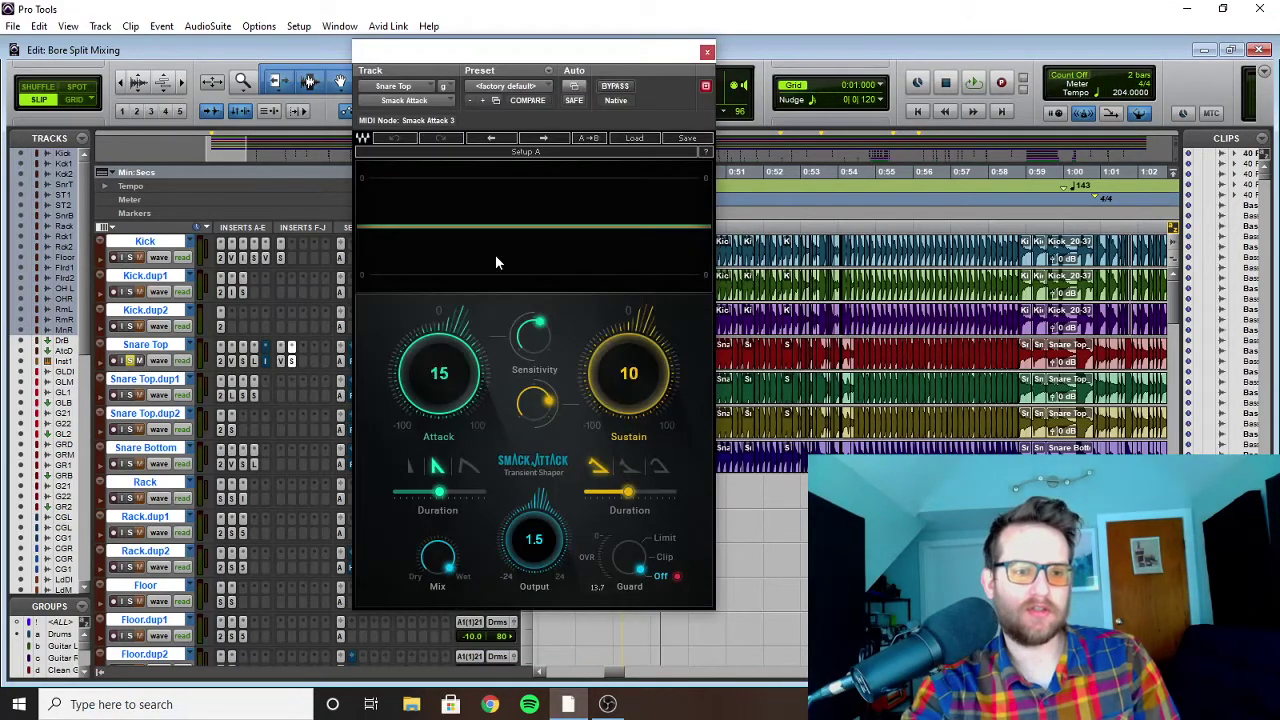
key("space")
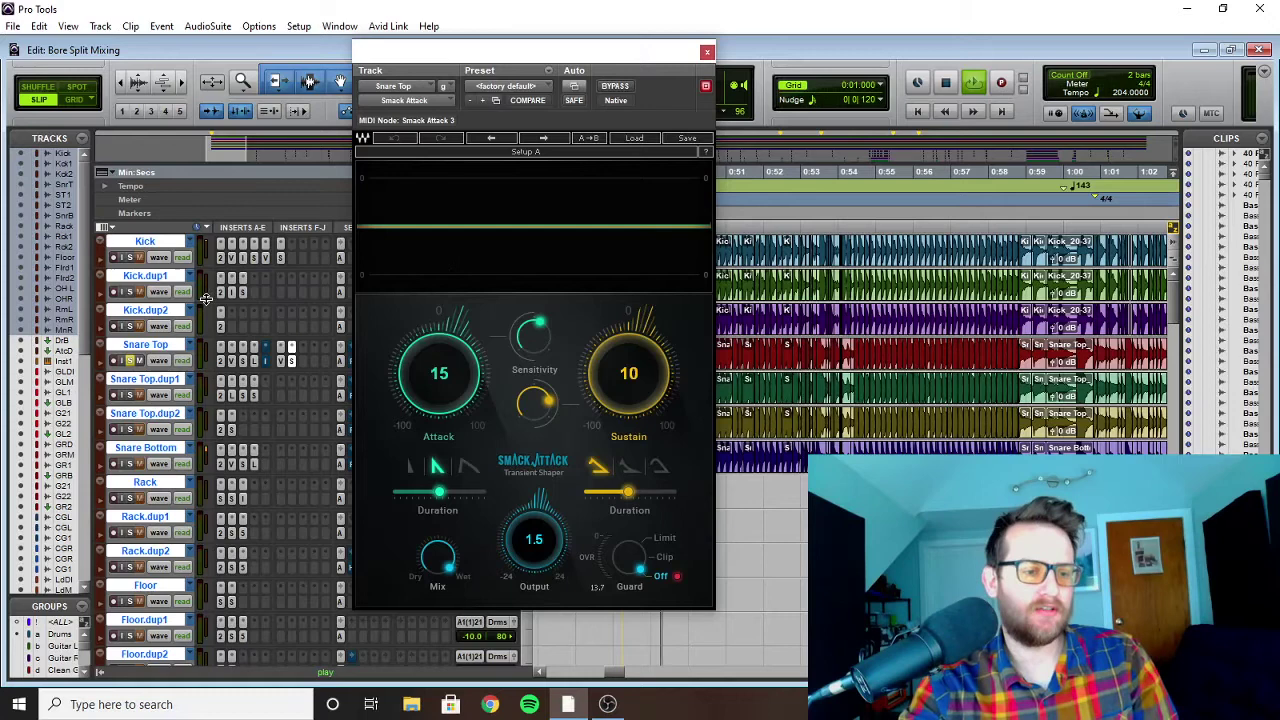
right_click(294, 360)
left_click(310, 366)
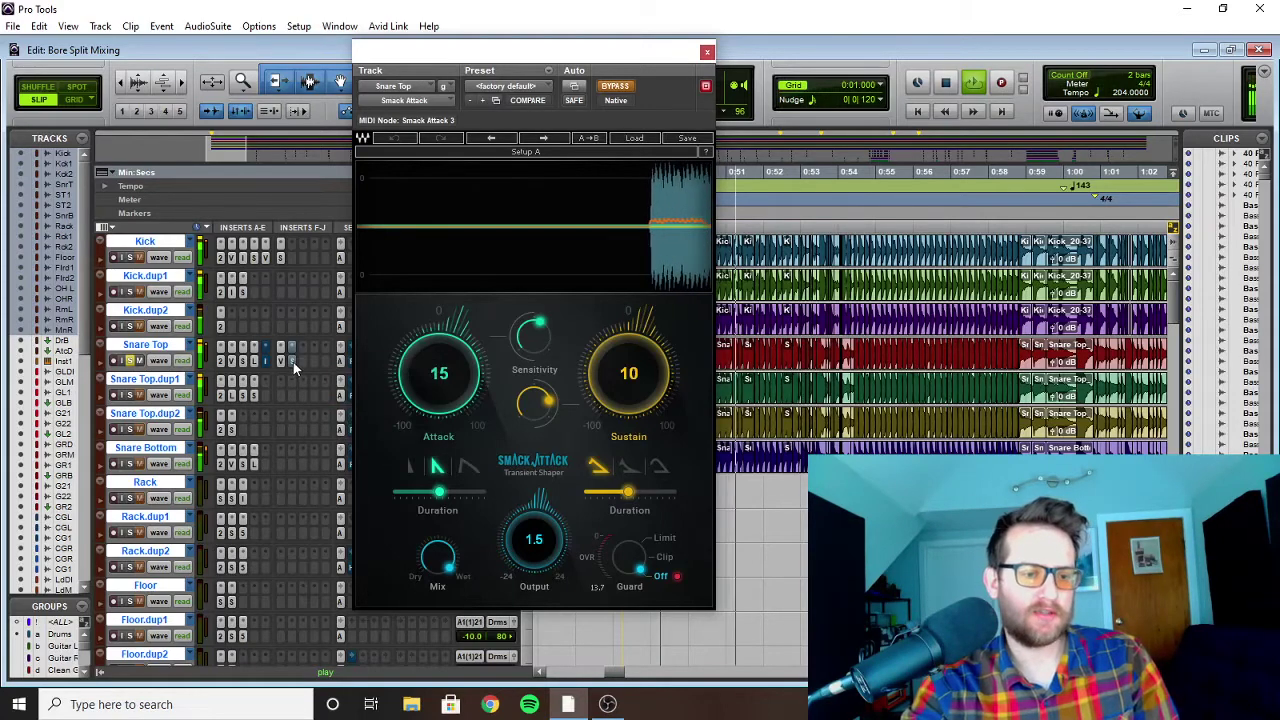
right_click(293, 361)
left_click(310, 366)
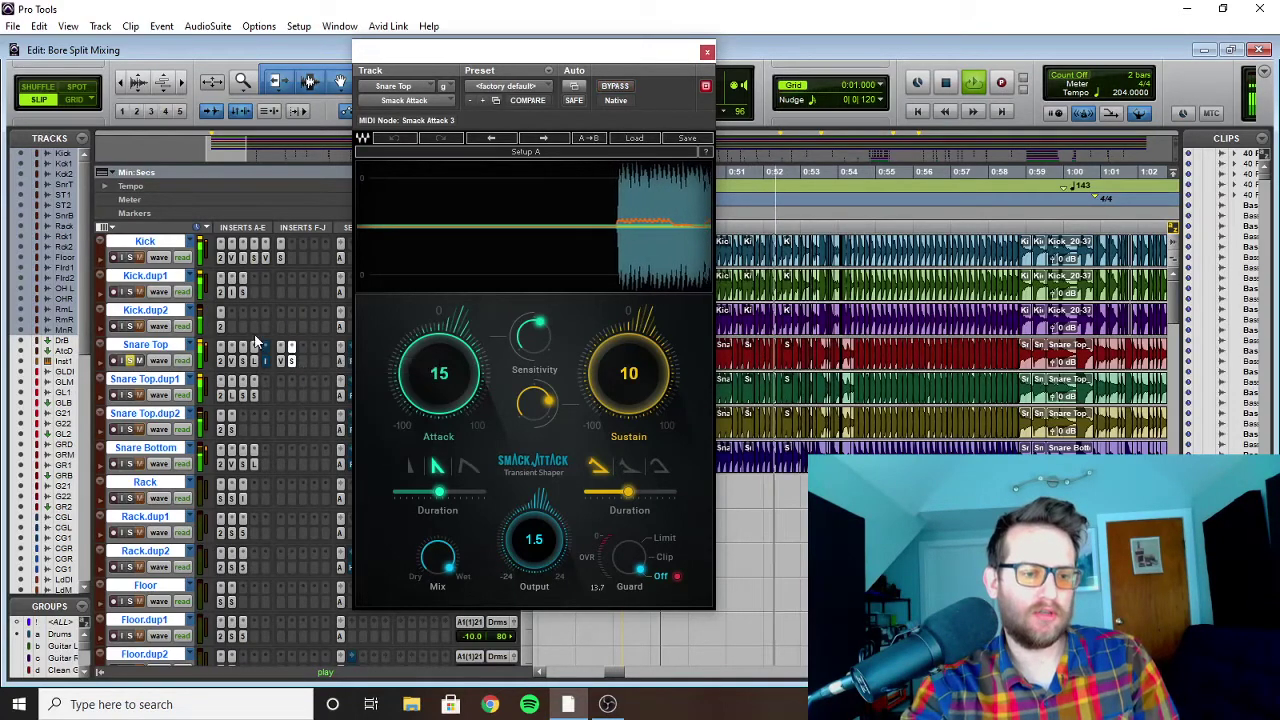
left_click(707, 51)
key("space")
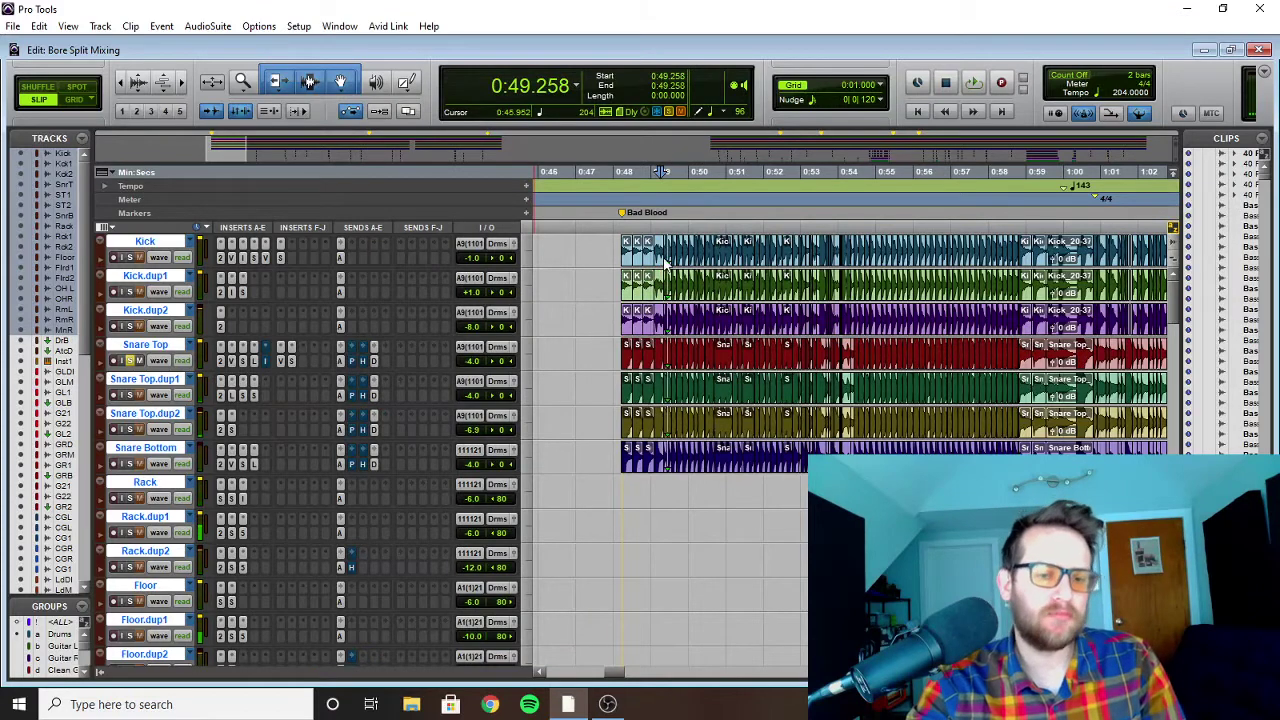
left_click(281, 360)
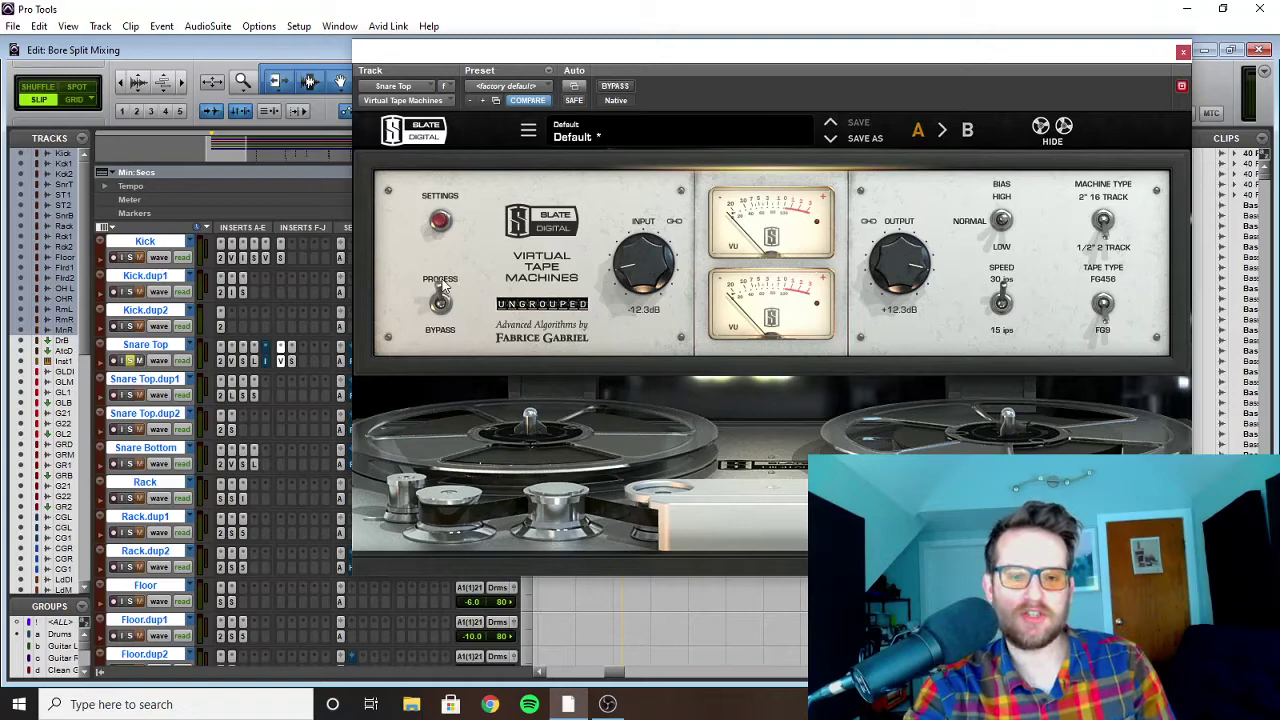
key("space")
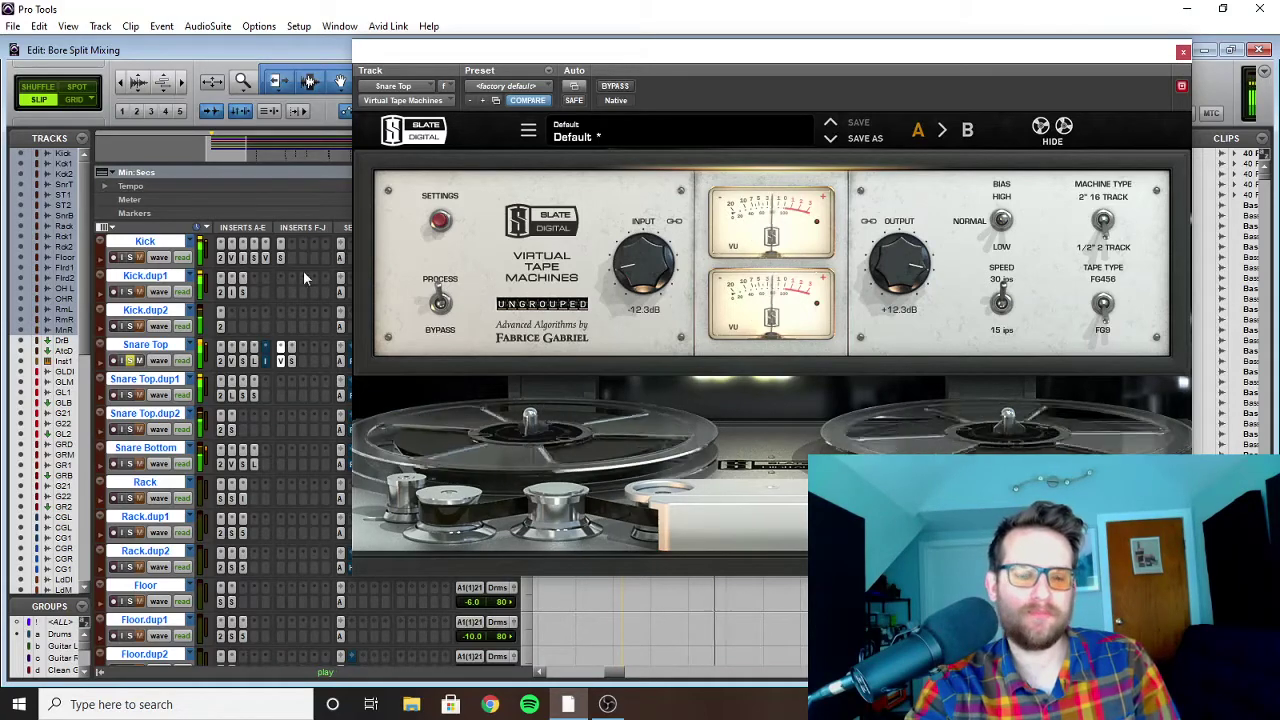
left_click(1183, 52)
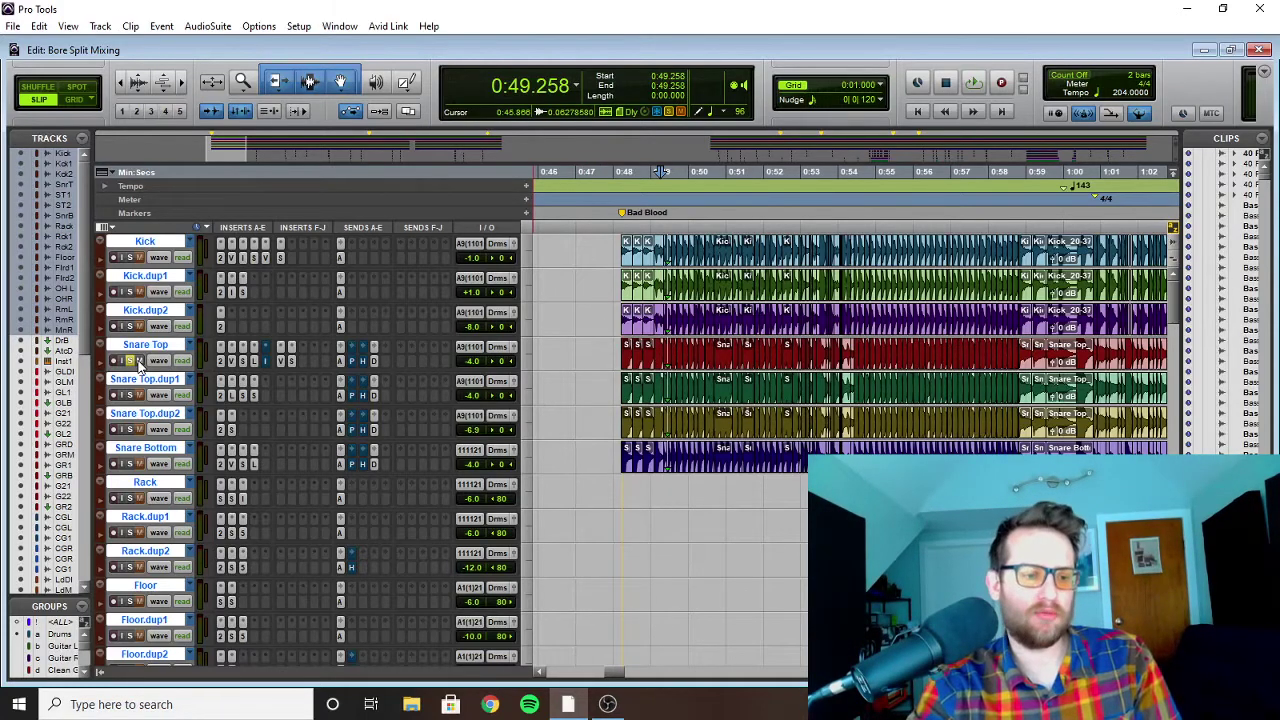
Step: Solo Snare Bottom, play it back twice, and open its SSL E-Channel plugin
left_click(128, 464)
key("space")
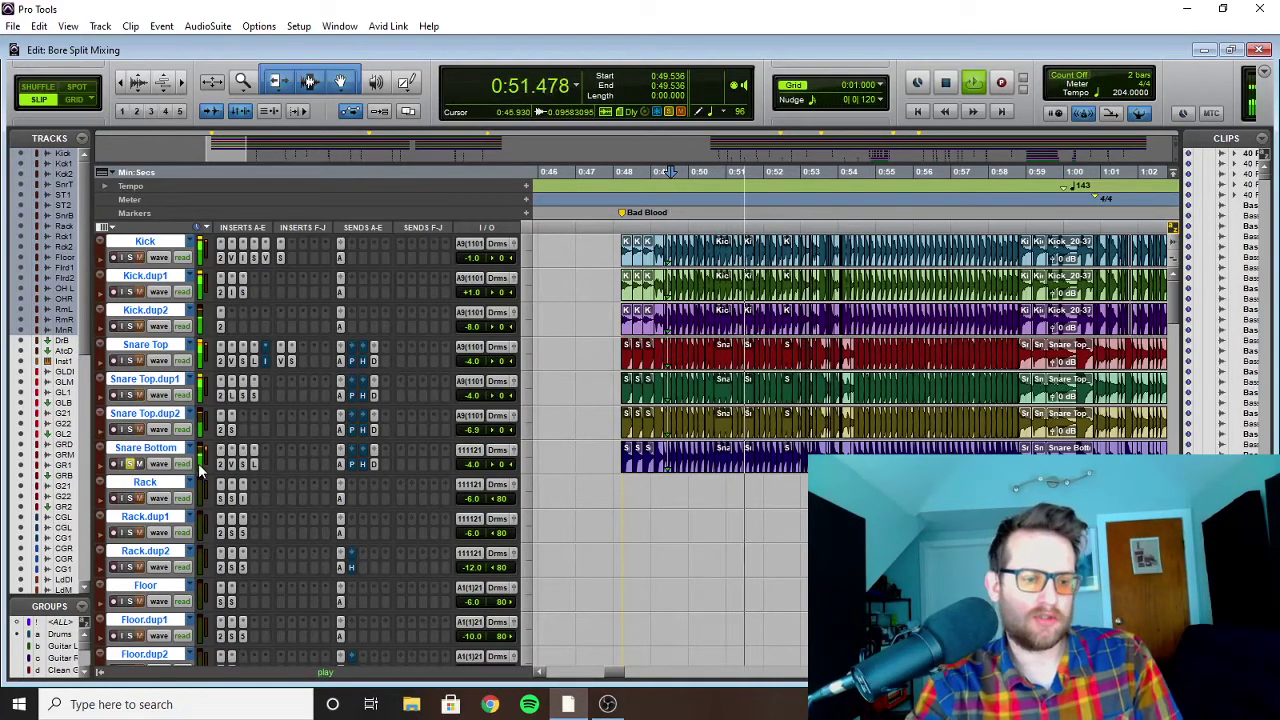
key("space")
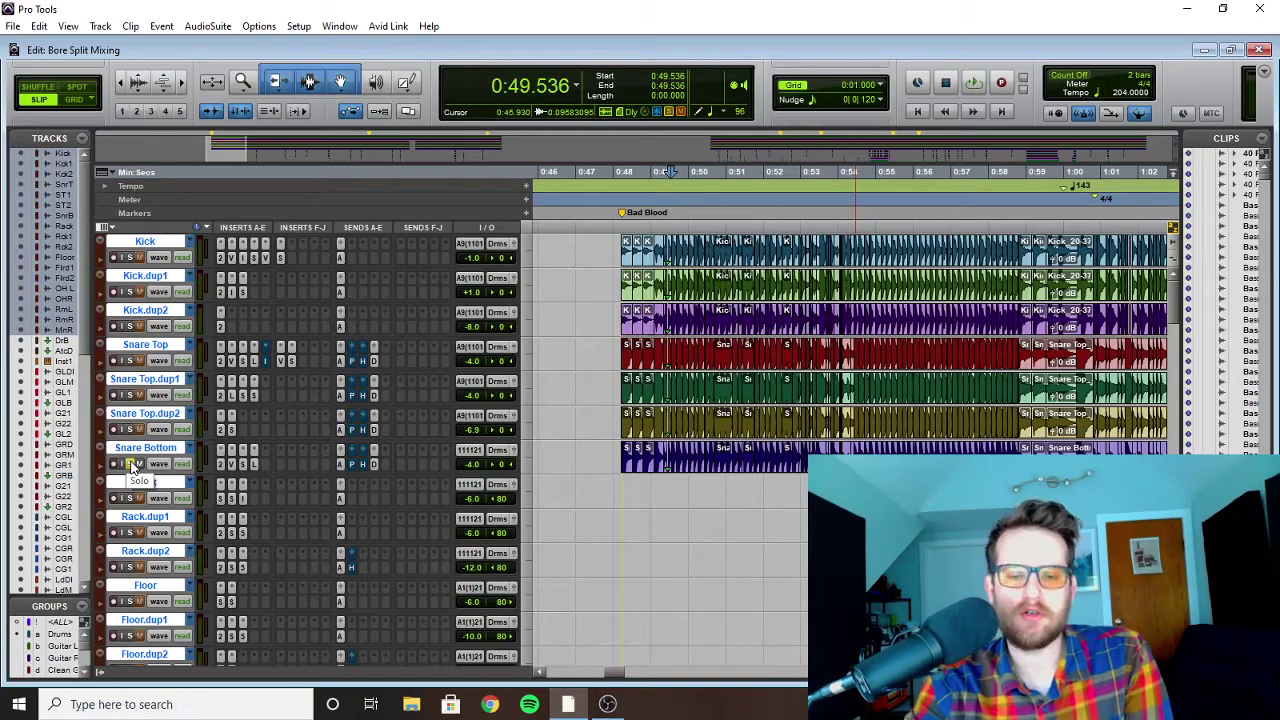
left_click(130, 464)
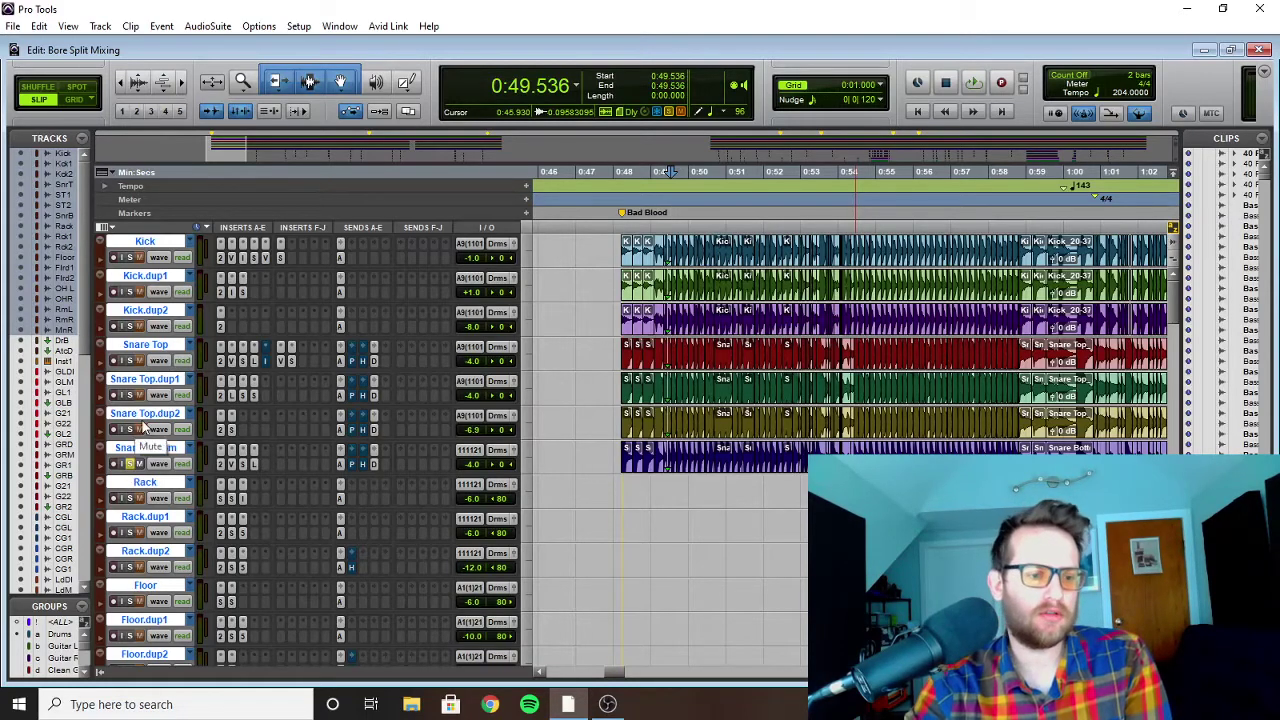
key("space")
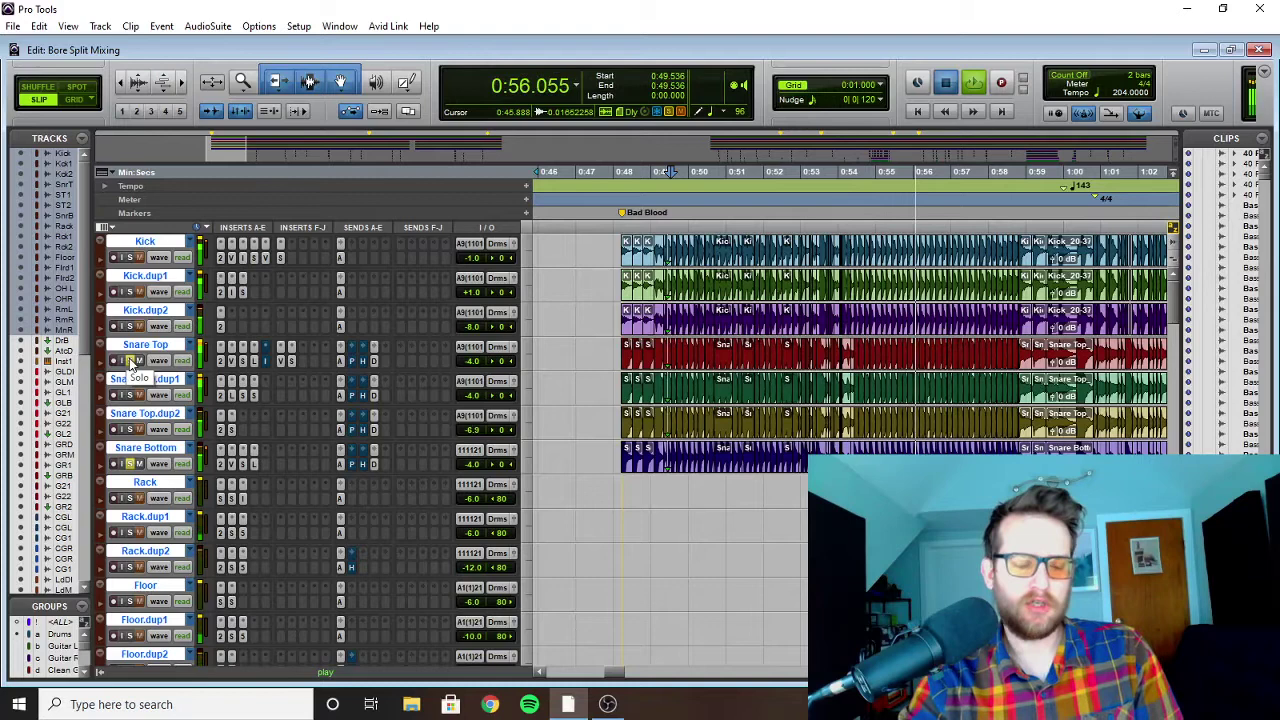
key("space")
left_click(242, 466)
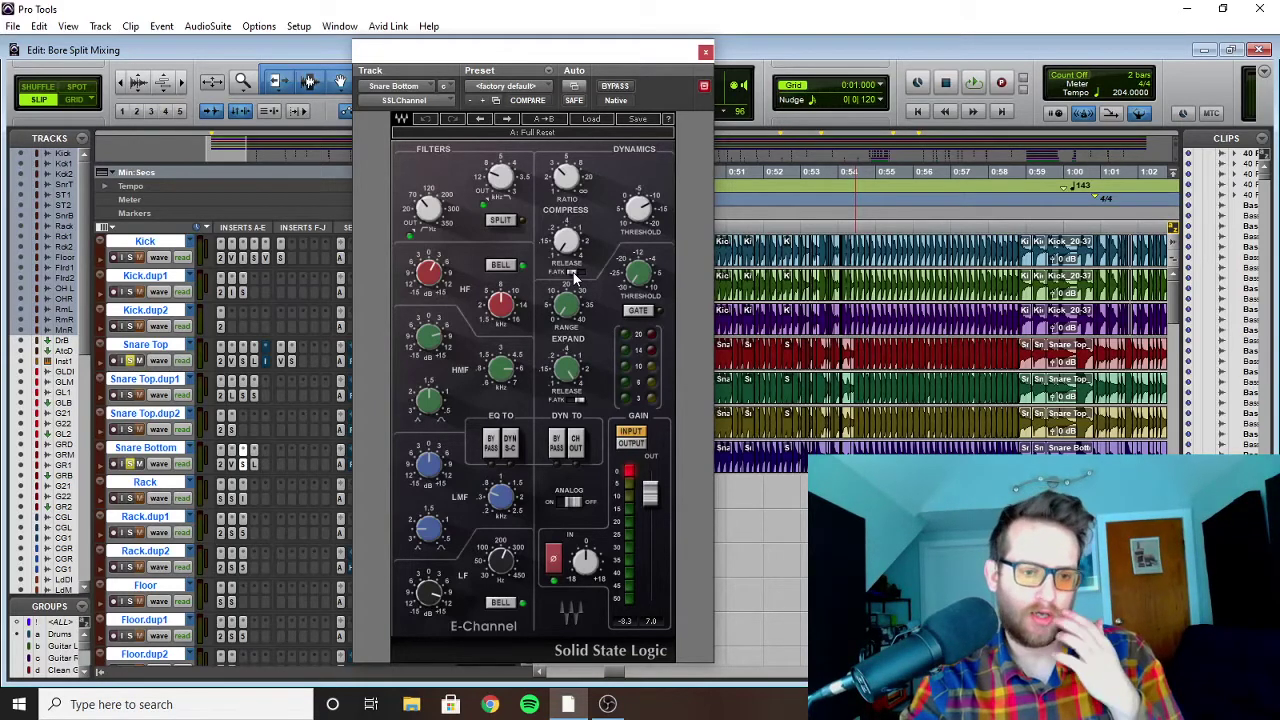
Step: During playback, enable F.ATK on Snare Bottom's E-Channel compressor, then close the plugin
mouse_move(584, 252)
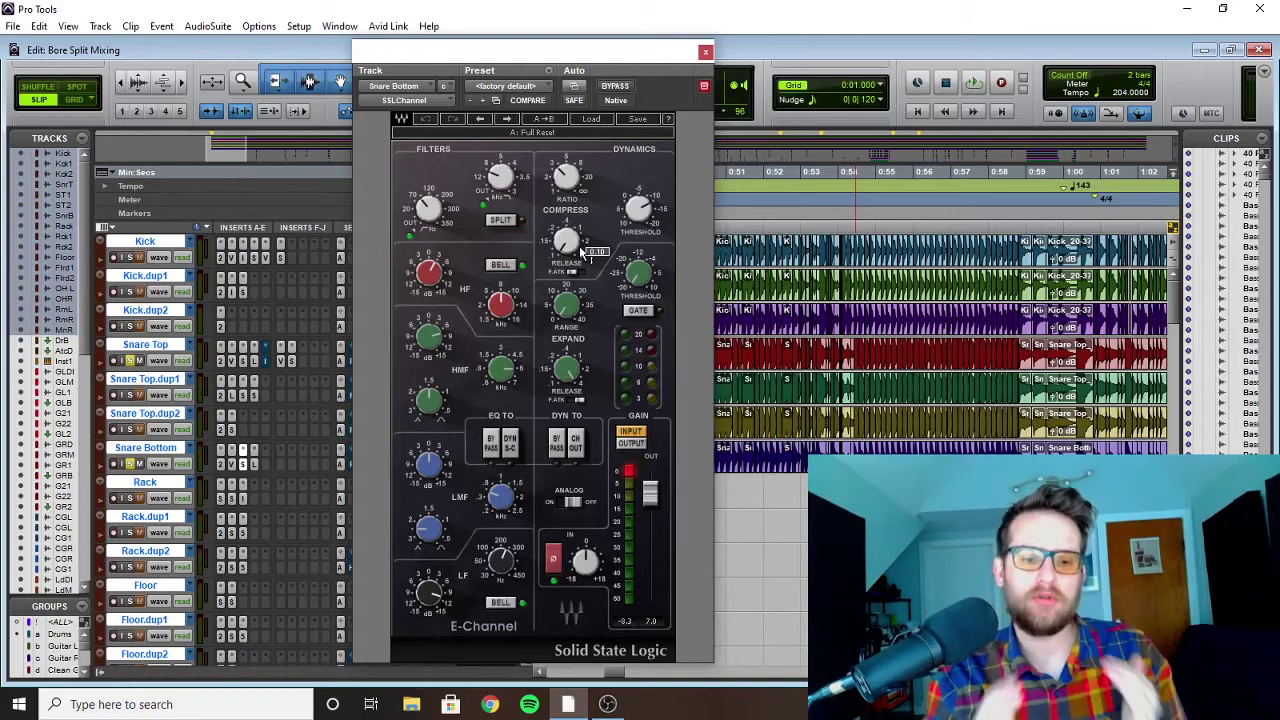
key("space")
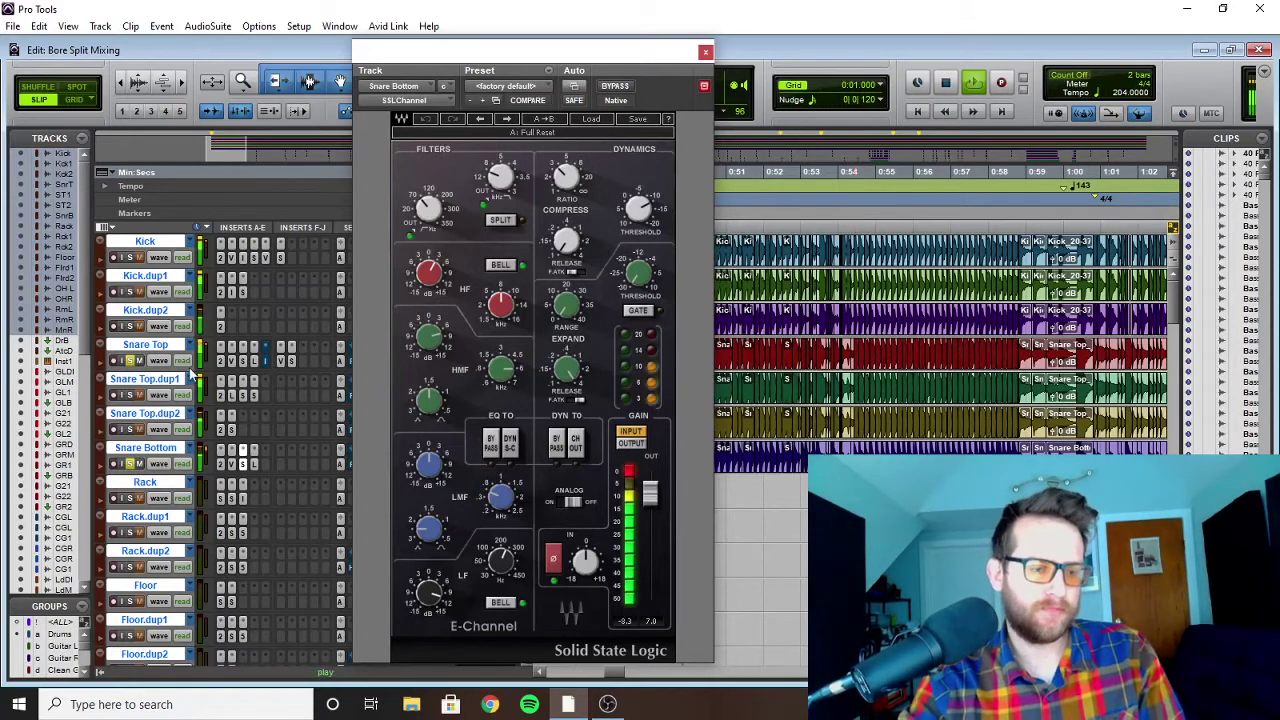
left_click(571, 272)
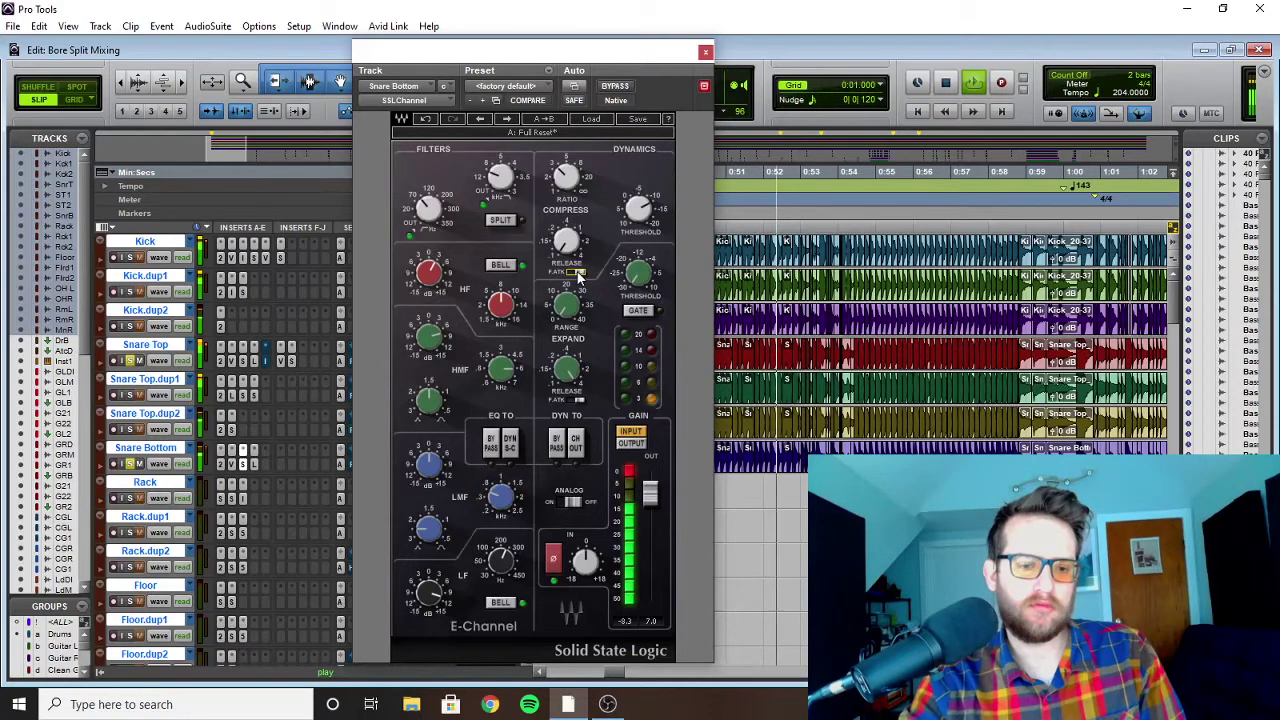
left_click(706, 52)
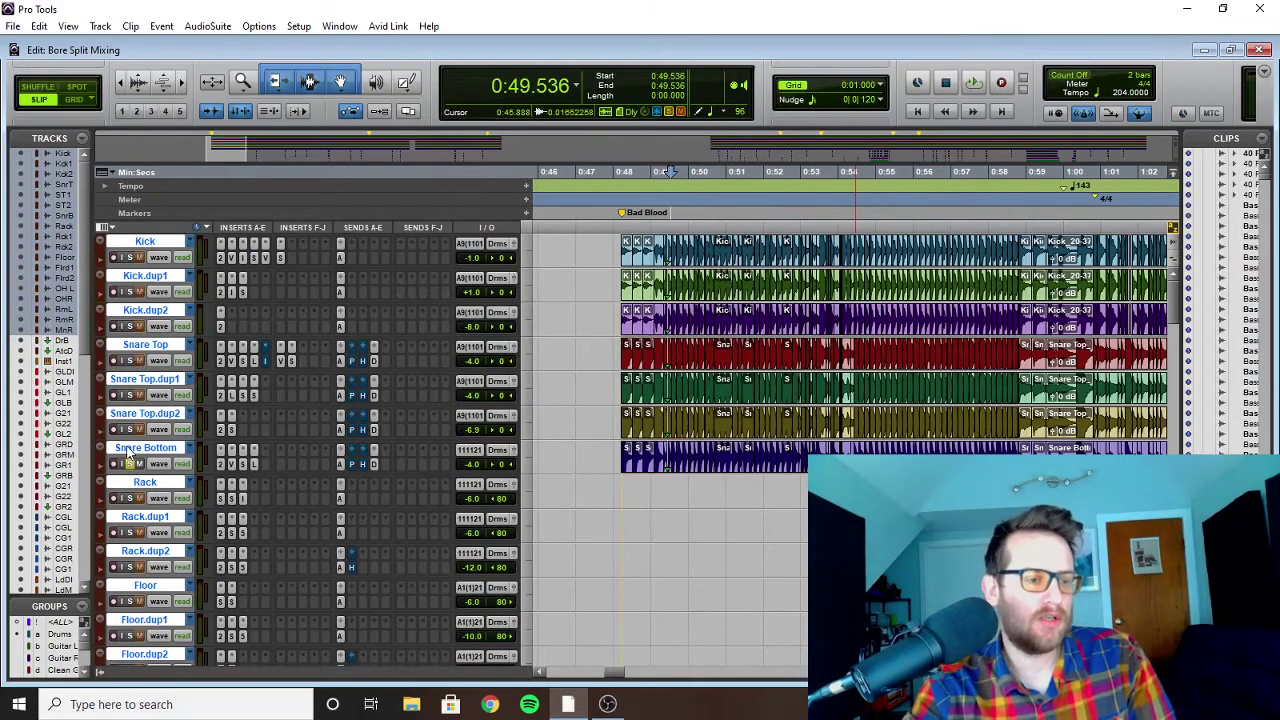
Step: Solo Snare Top.dup1 and play from 0:49.557, then move the start back to 0:49.429
left_click(129, 395)
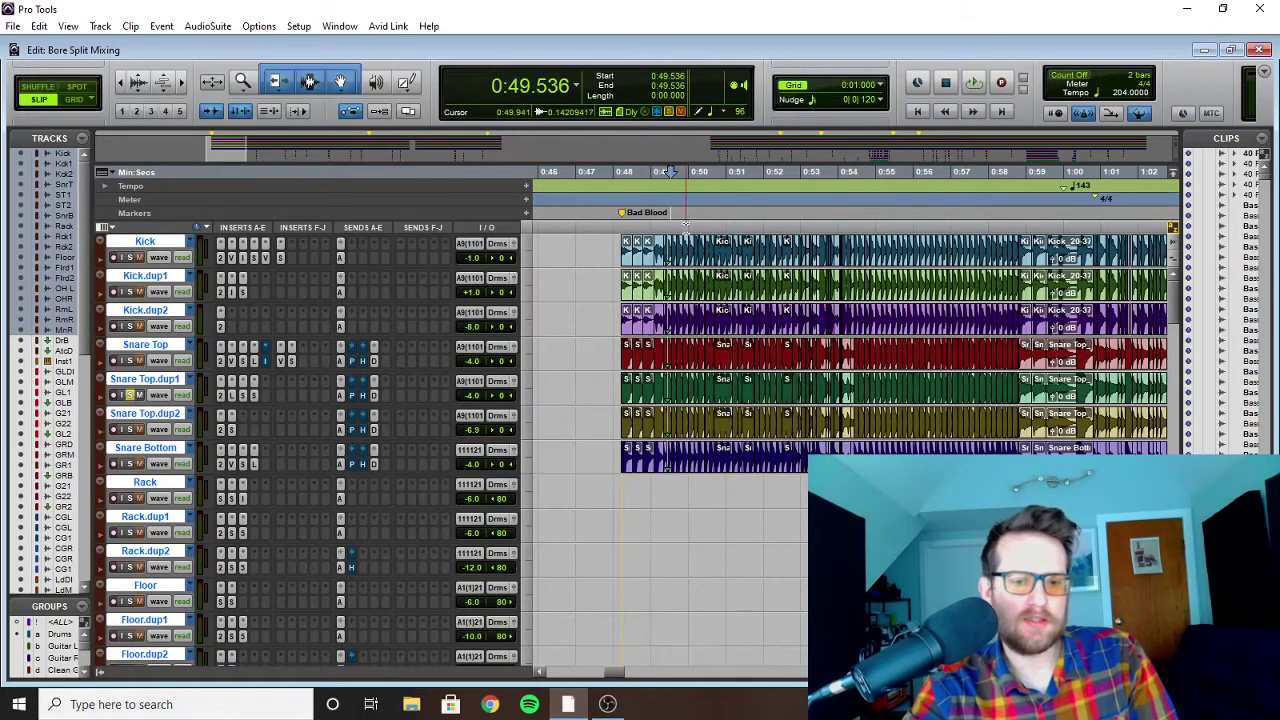
left_click(671, 380)
key("space")
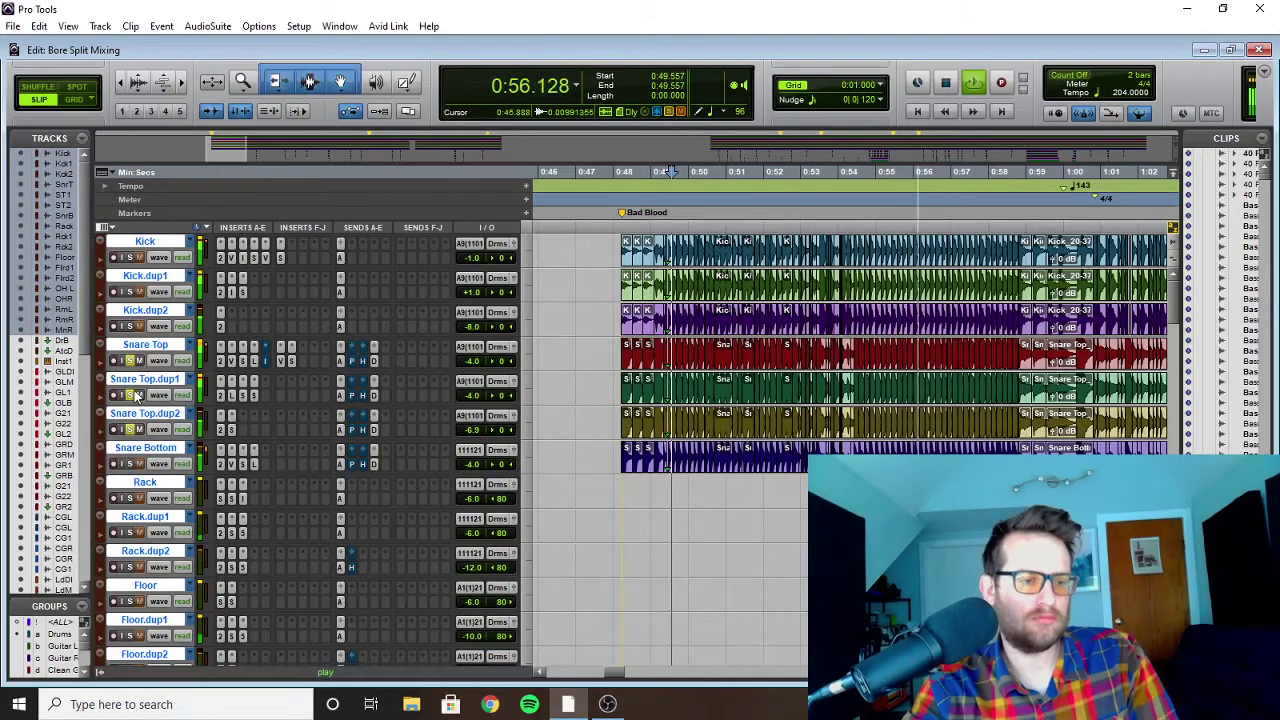
key("space")
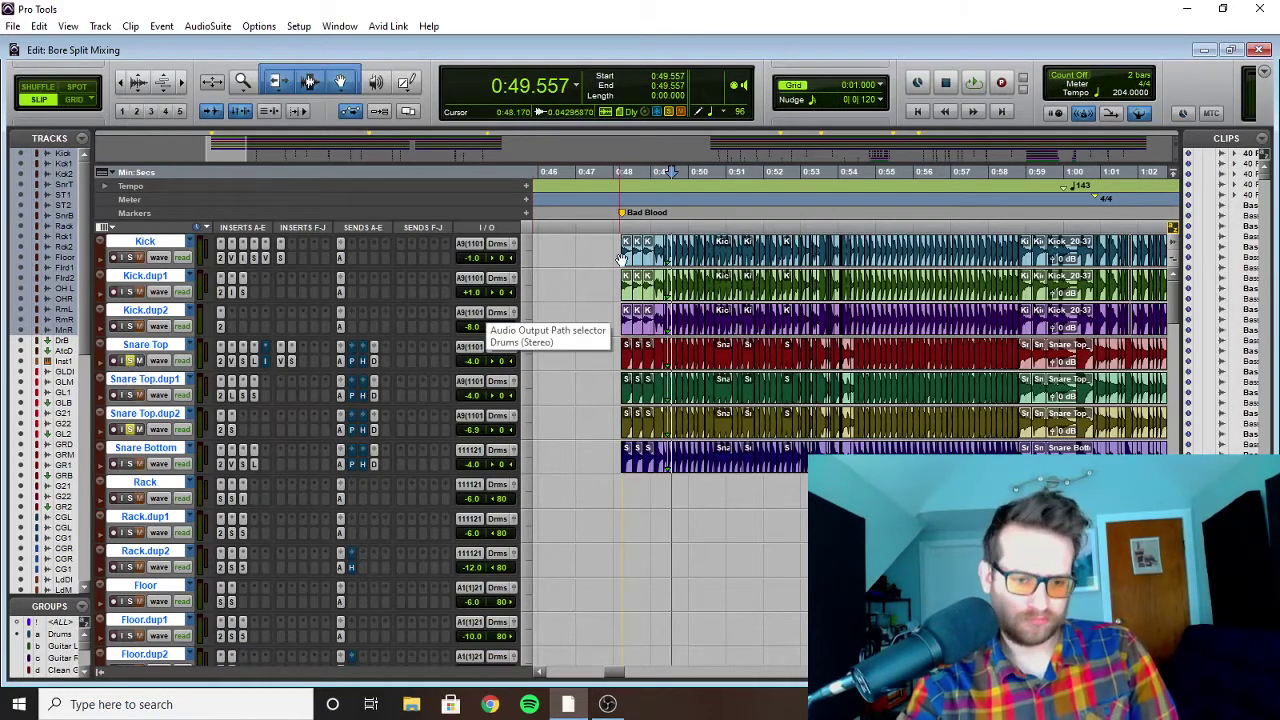
left_click(668, 220)
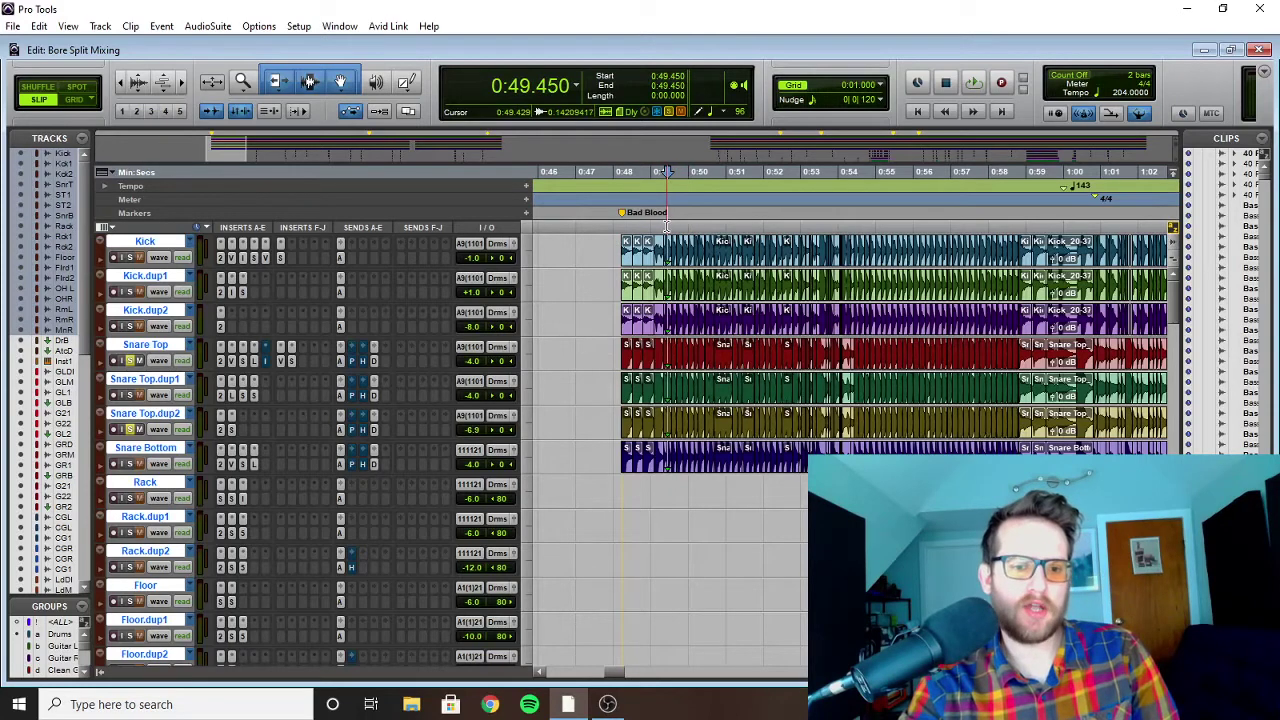
left_click(666, 240)
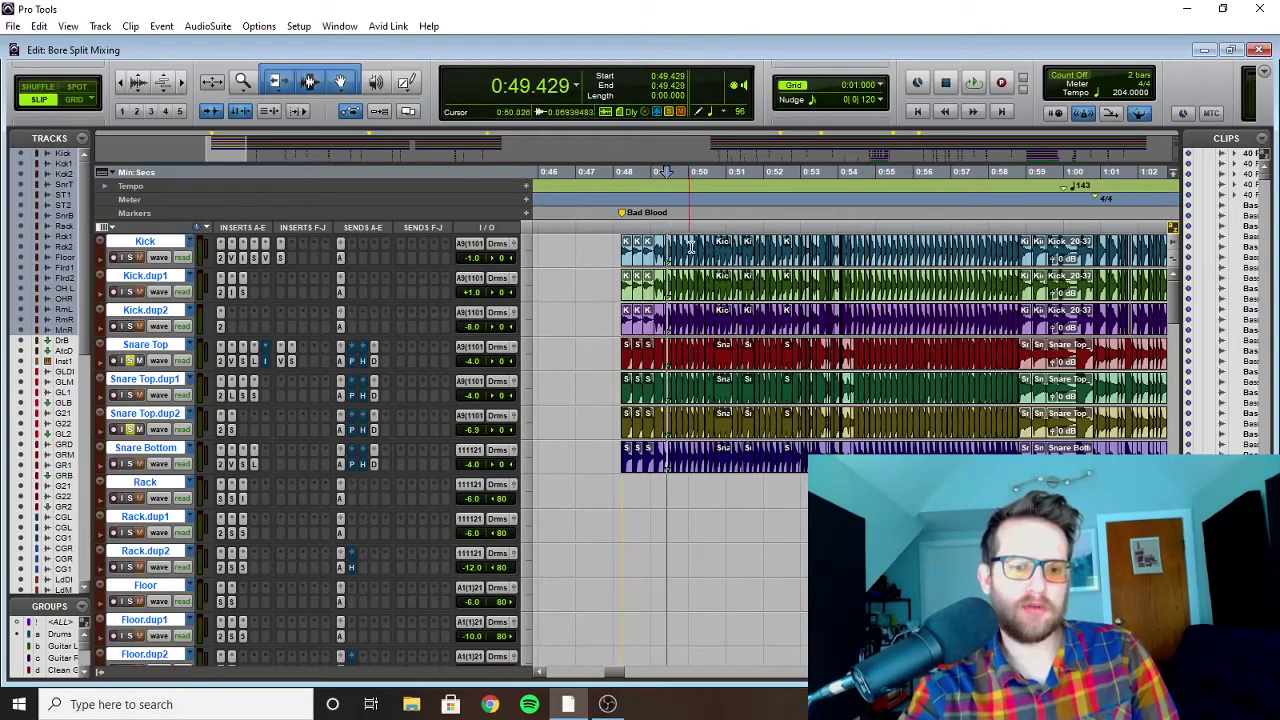
Step: Unsolo Snare Top.dup1 and replay the snare hits from 0:49.536
left_click(129, 395)
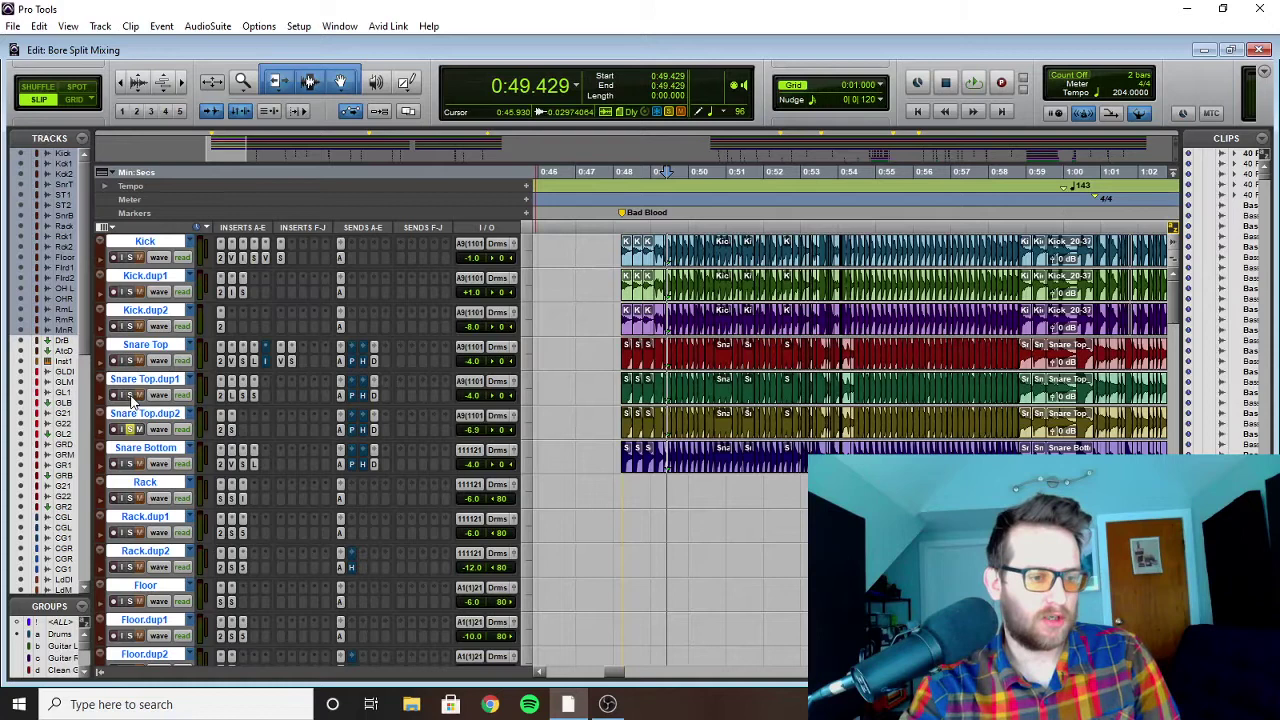
left_click(670, 217)
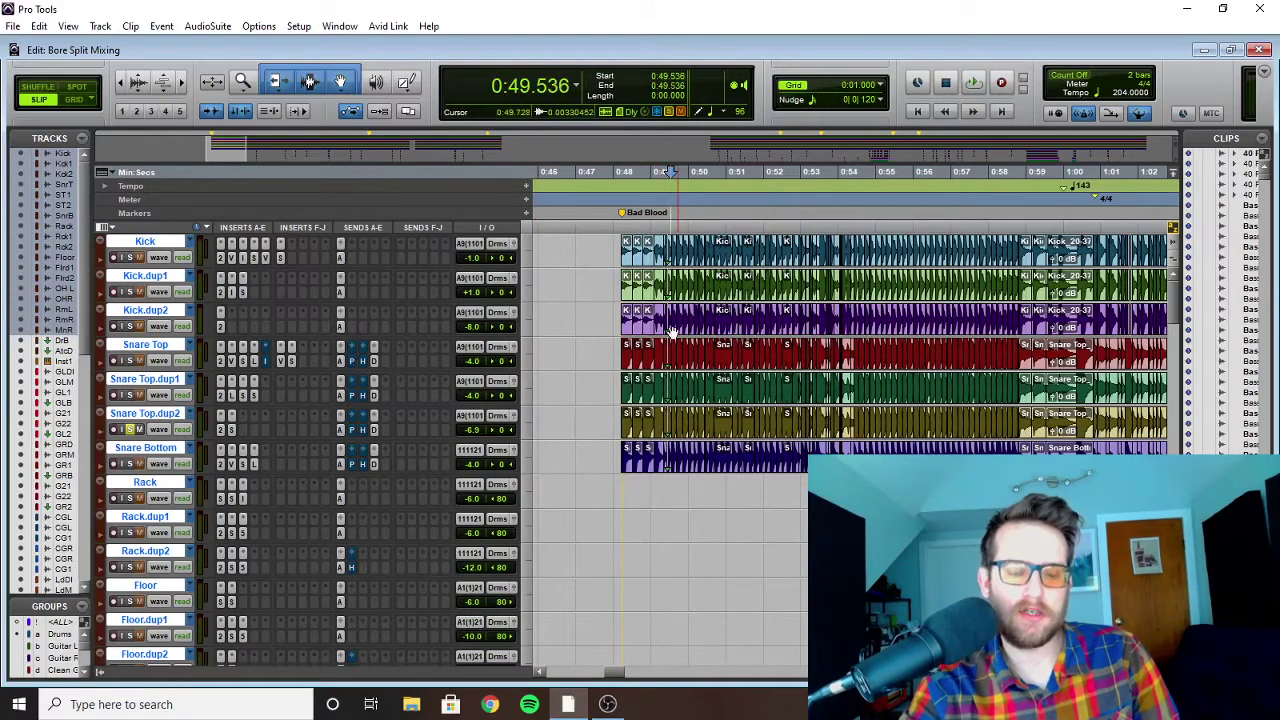
key("space")
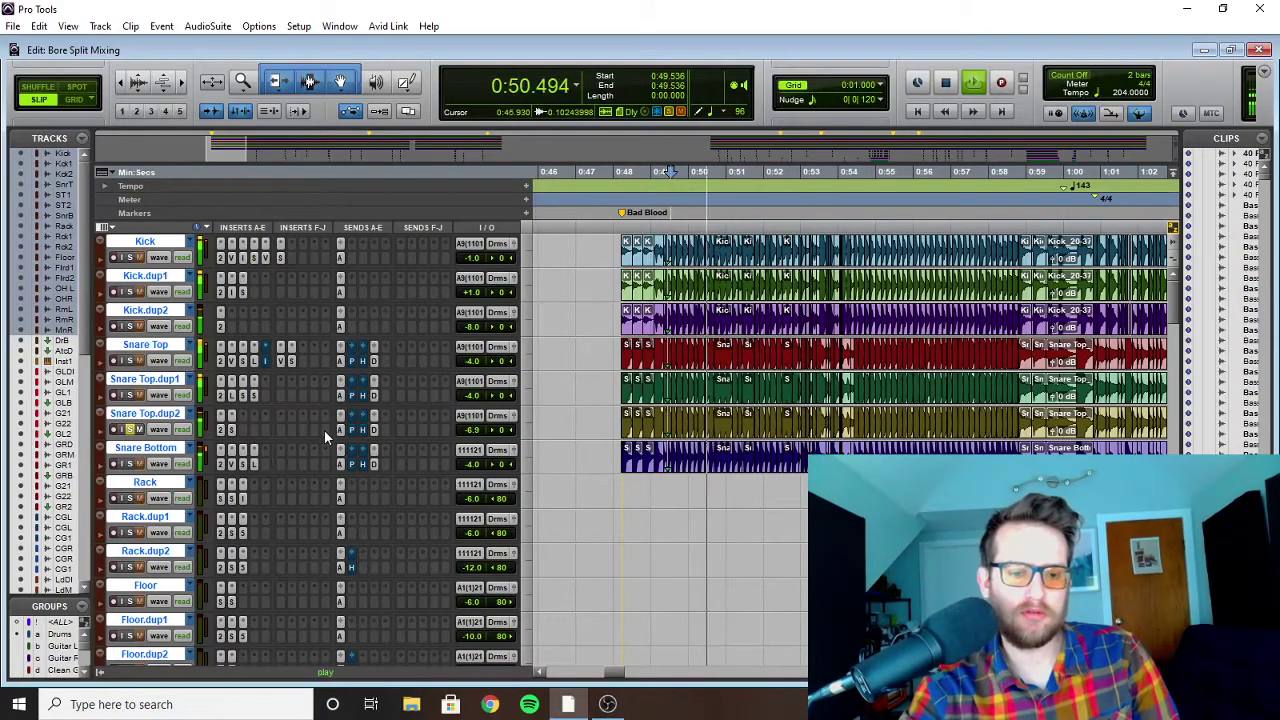
key("space")
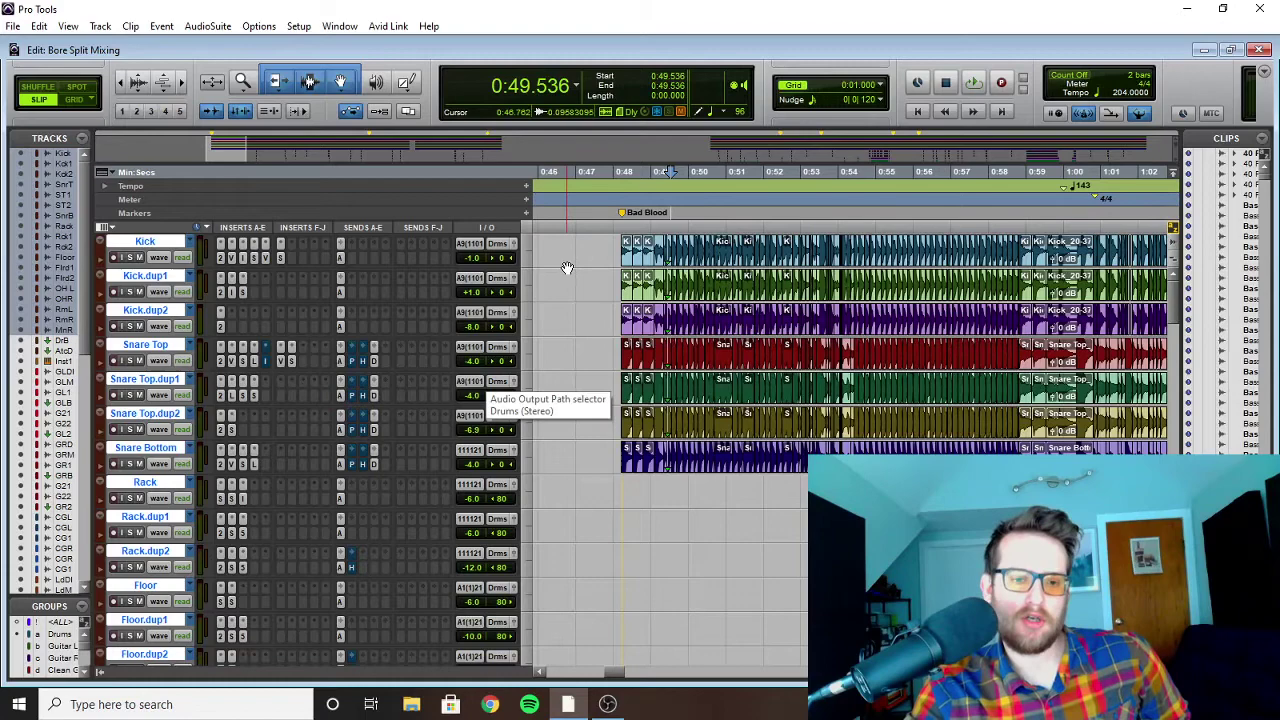
scroll(604, 296, "down", 6)
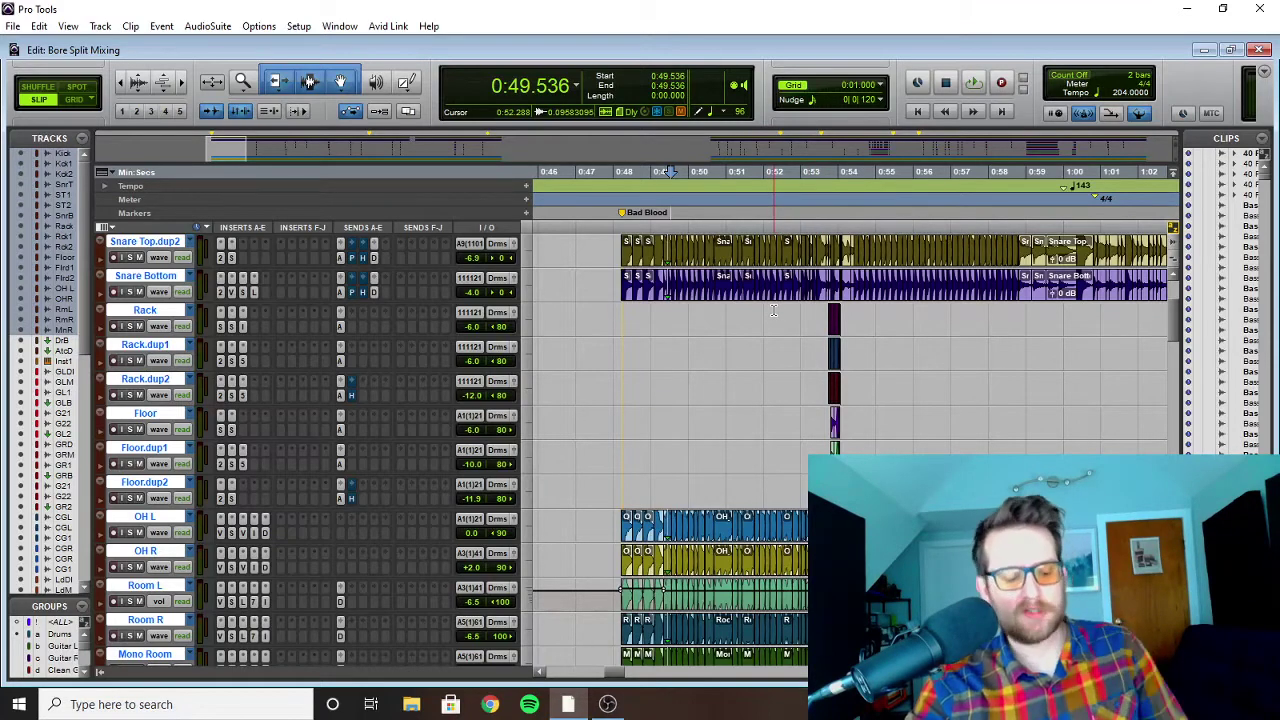
Step: Solo the Rack tom and play it briefly from 0:53.589
scroll(698, 335, "down", 2)
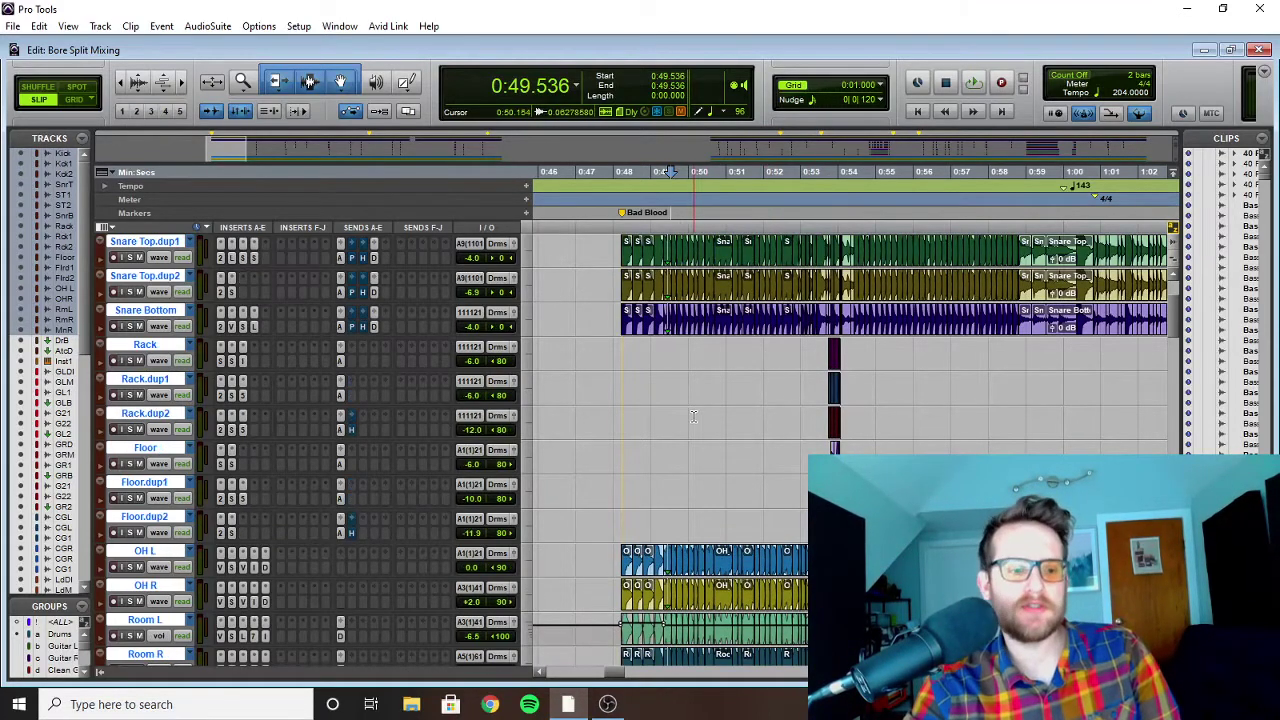
scroll(699, 334, "up", 2)
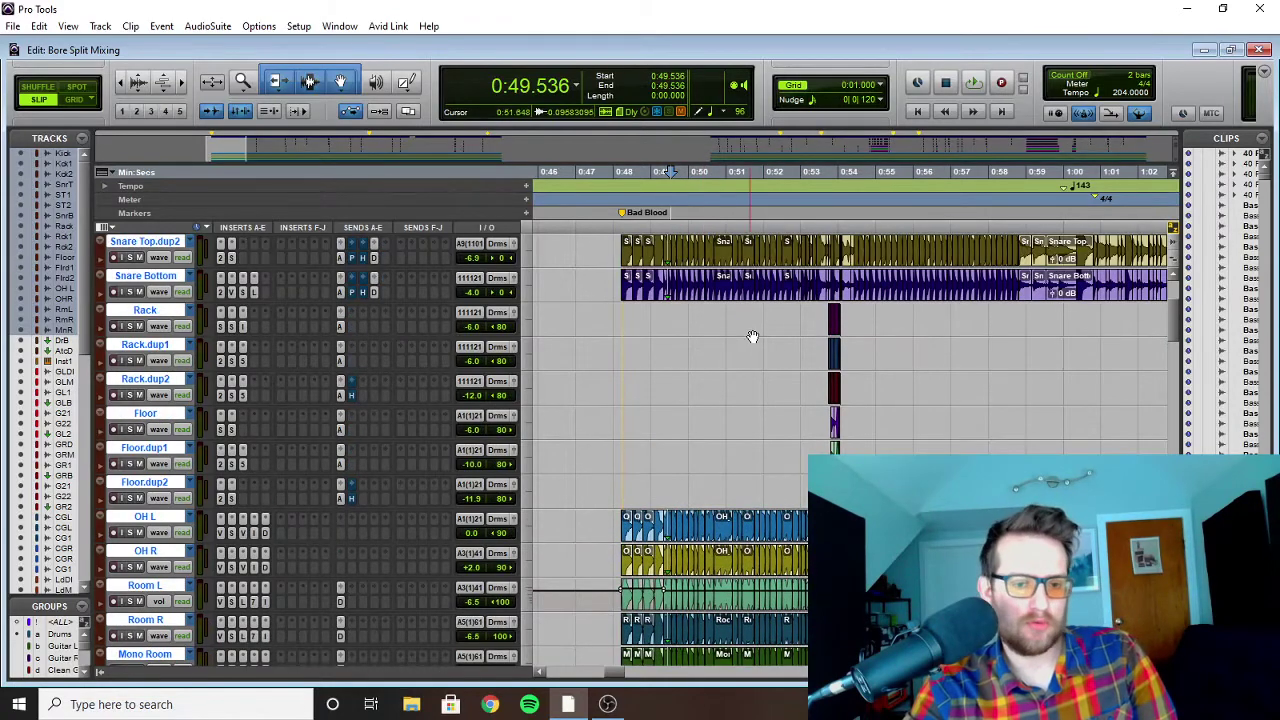
scroll(740, 340, "right", 3)
scroll(706, 337, "left", 5)
scroll(700, 334, "right", 5)
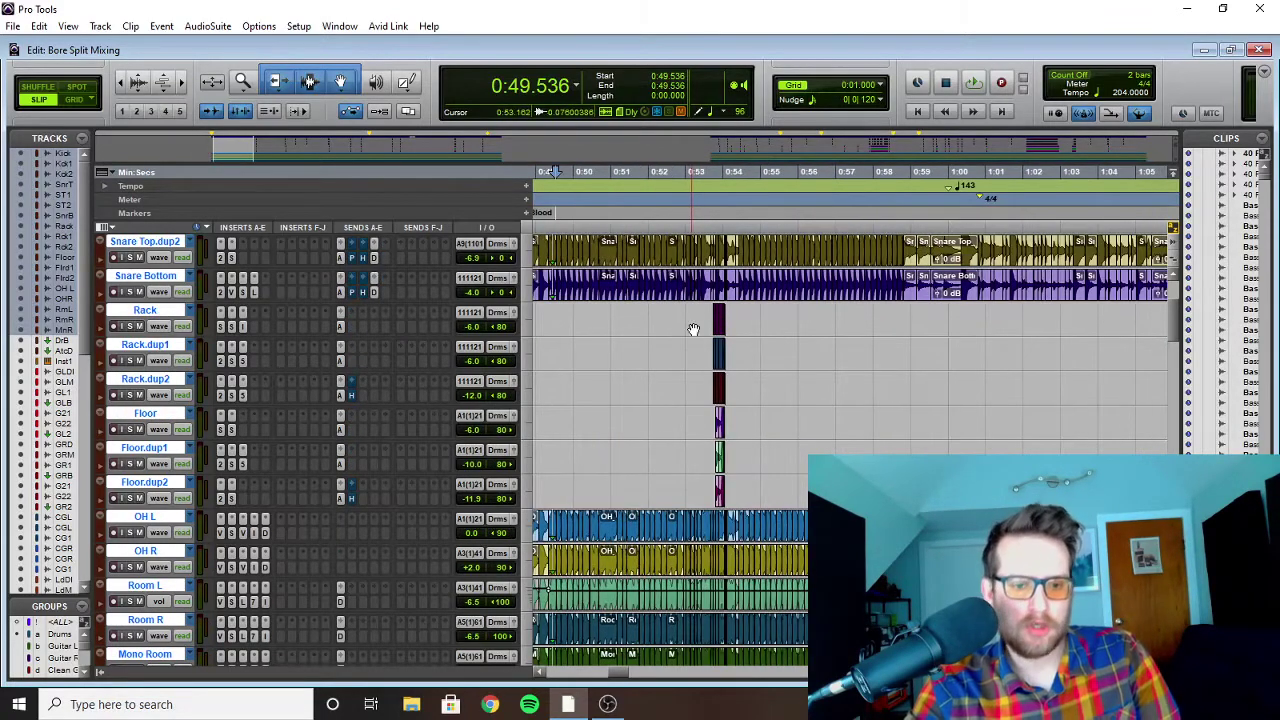
left_click(707, 311)
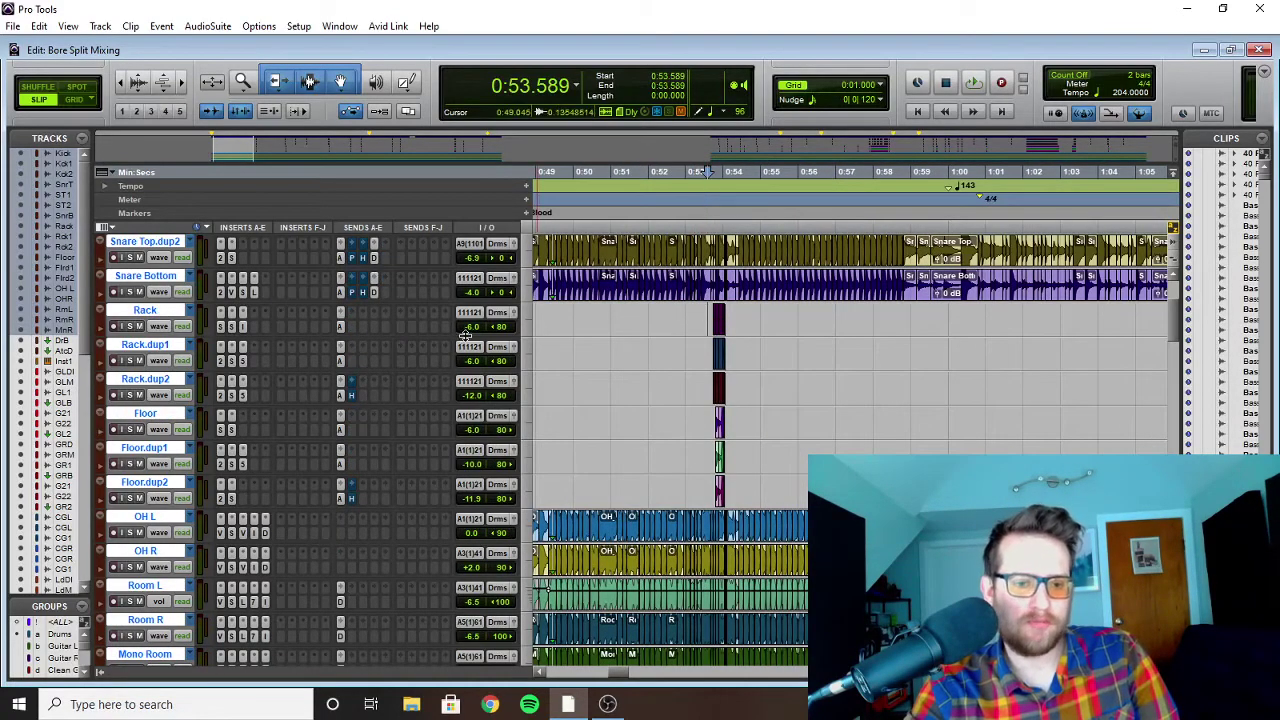
left_click(131, 326)
key("space")
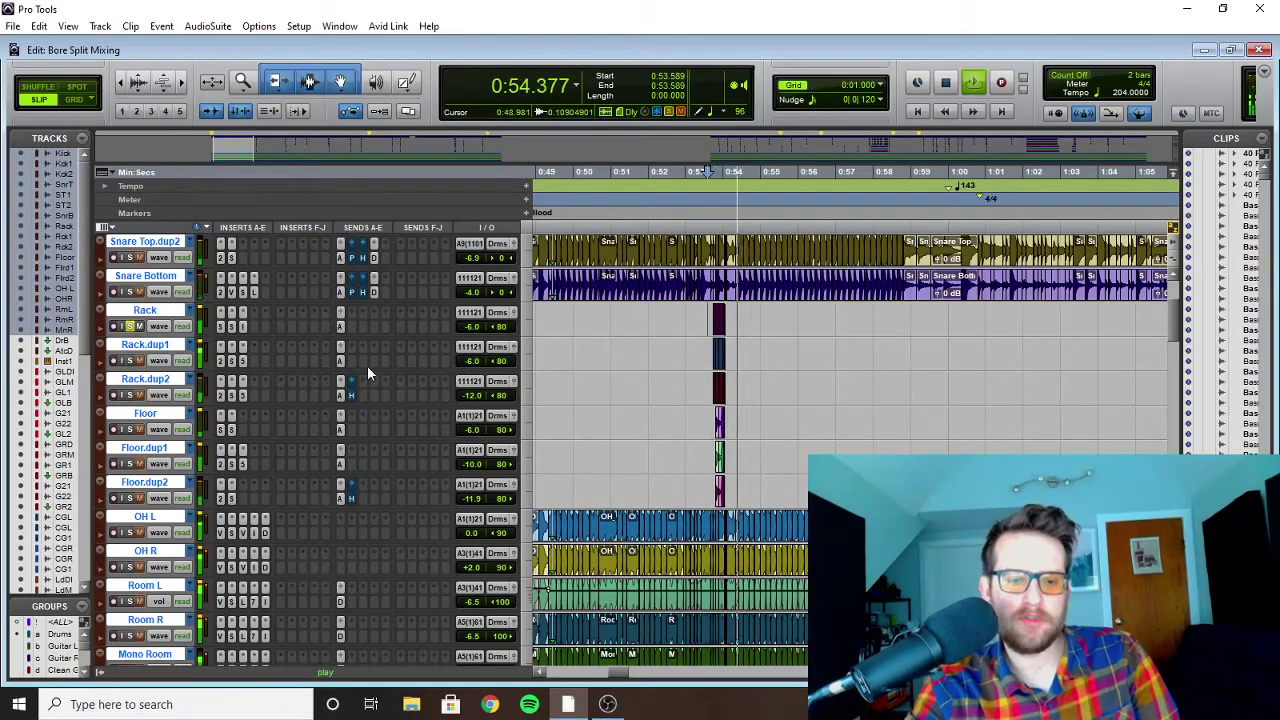
key("space")
Step: Swap the solo to Rack.dup1, then unsolo it and play the drums from 0:52.437
left_click(131, 326)
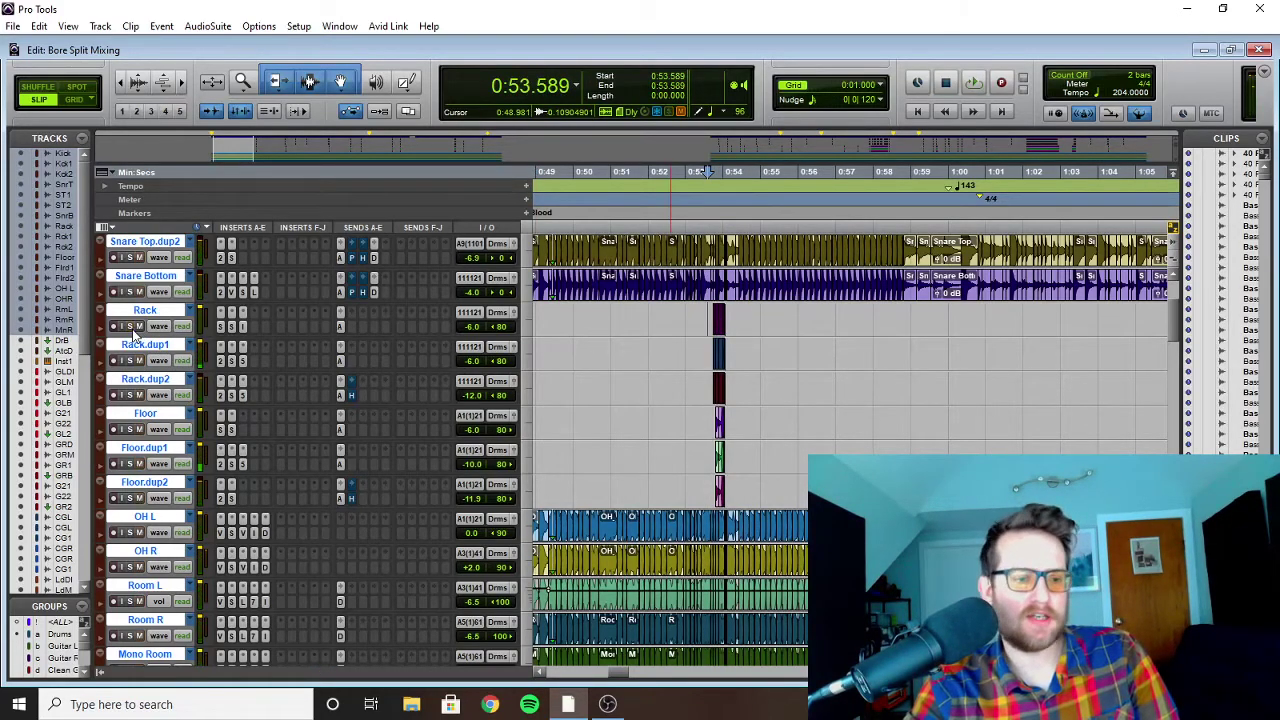
left_click(131, 362)
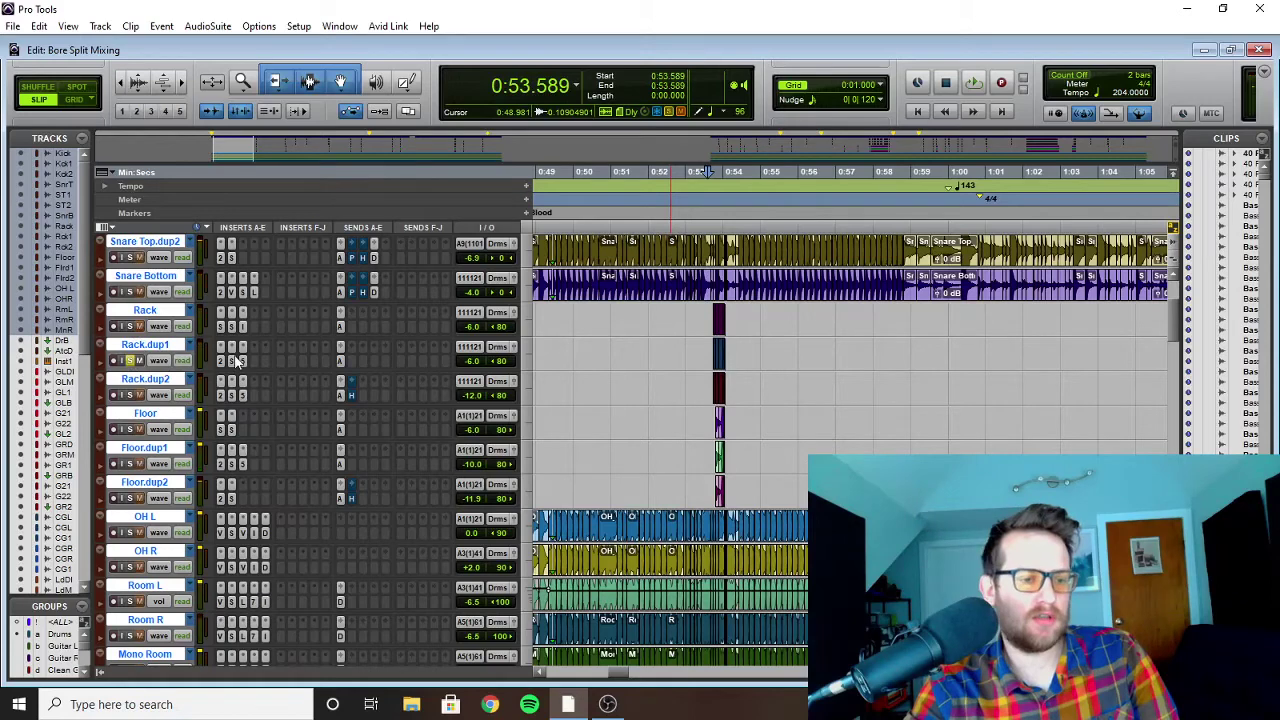
left_click(691, 318)
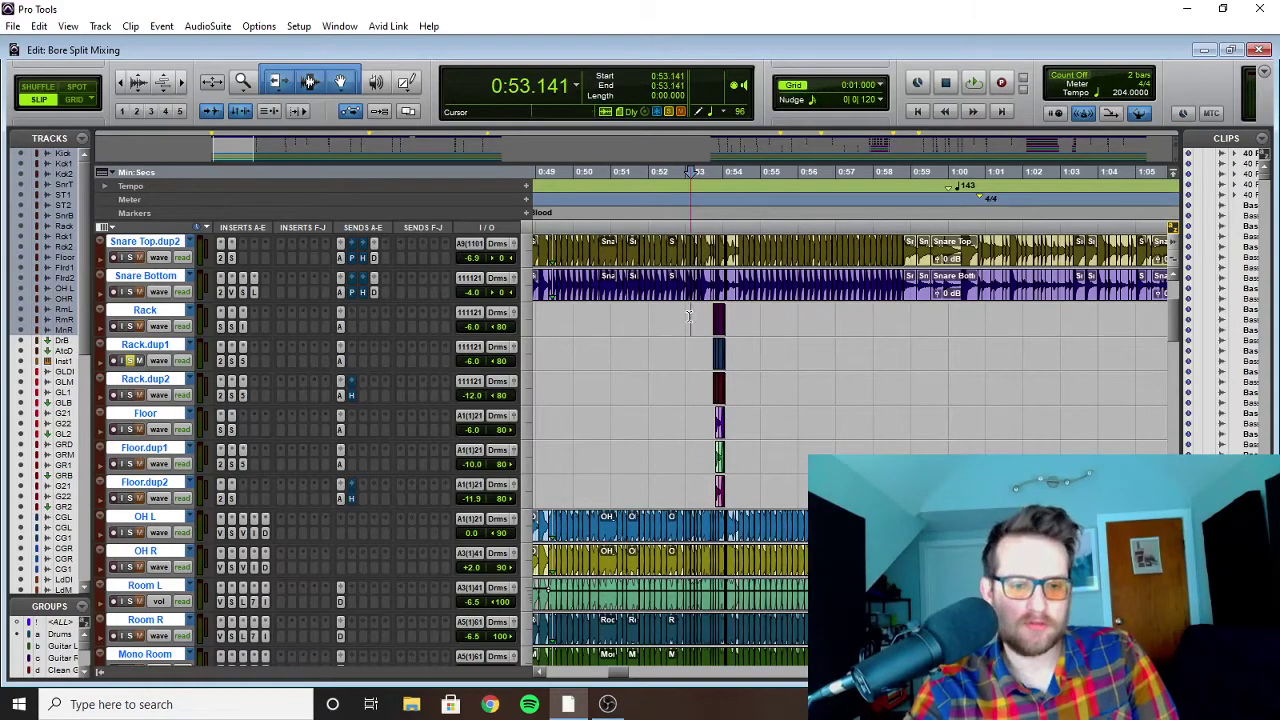
left_click(131, 361)
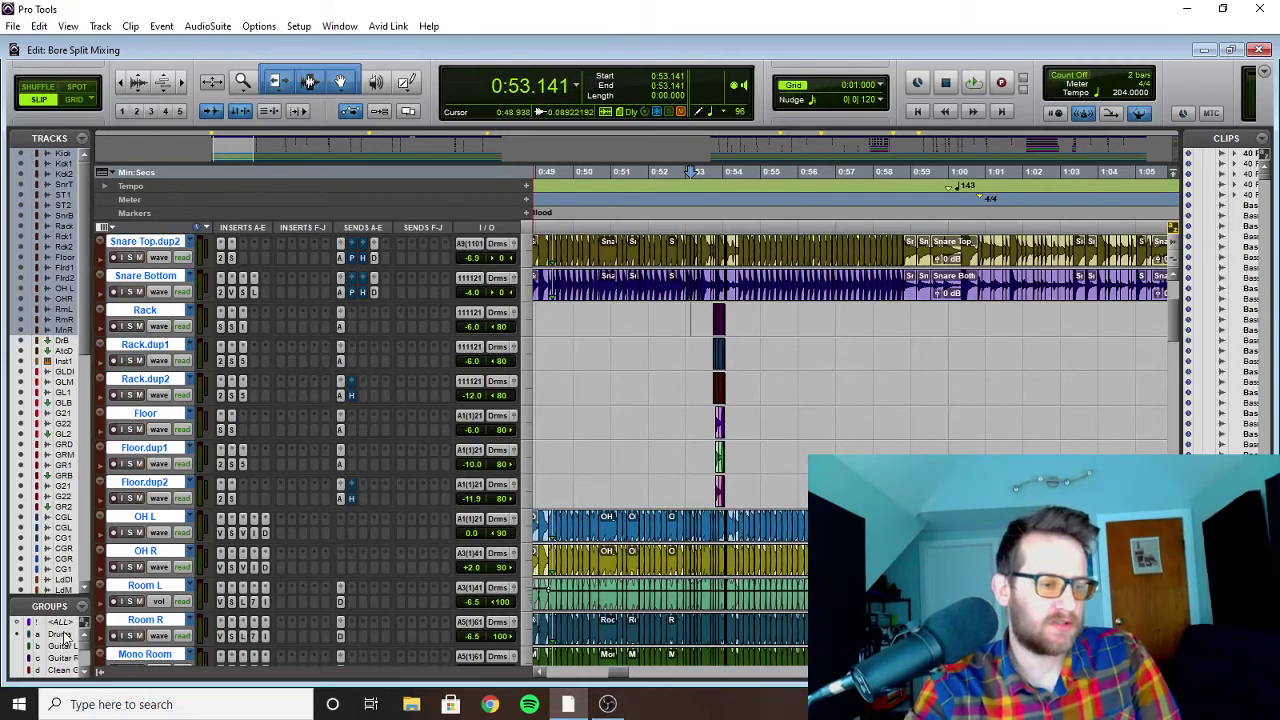
left_click(664, 325)
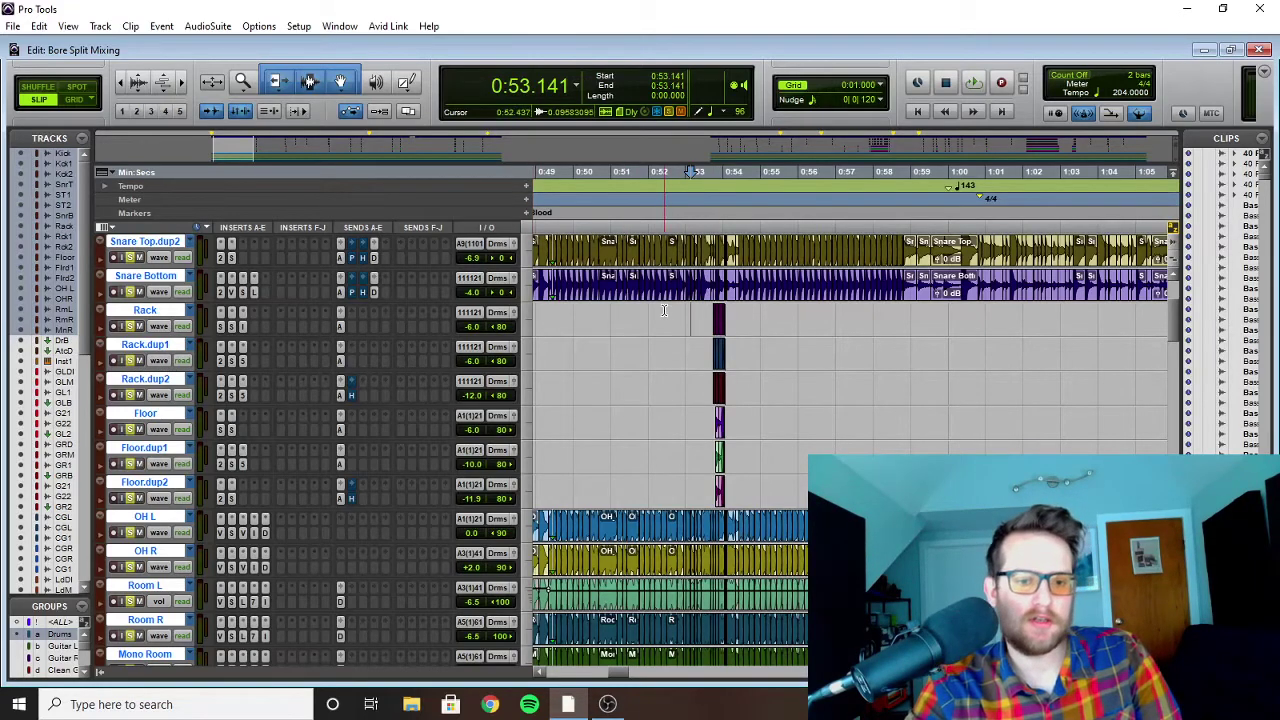
key("space")
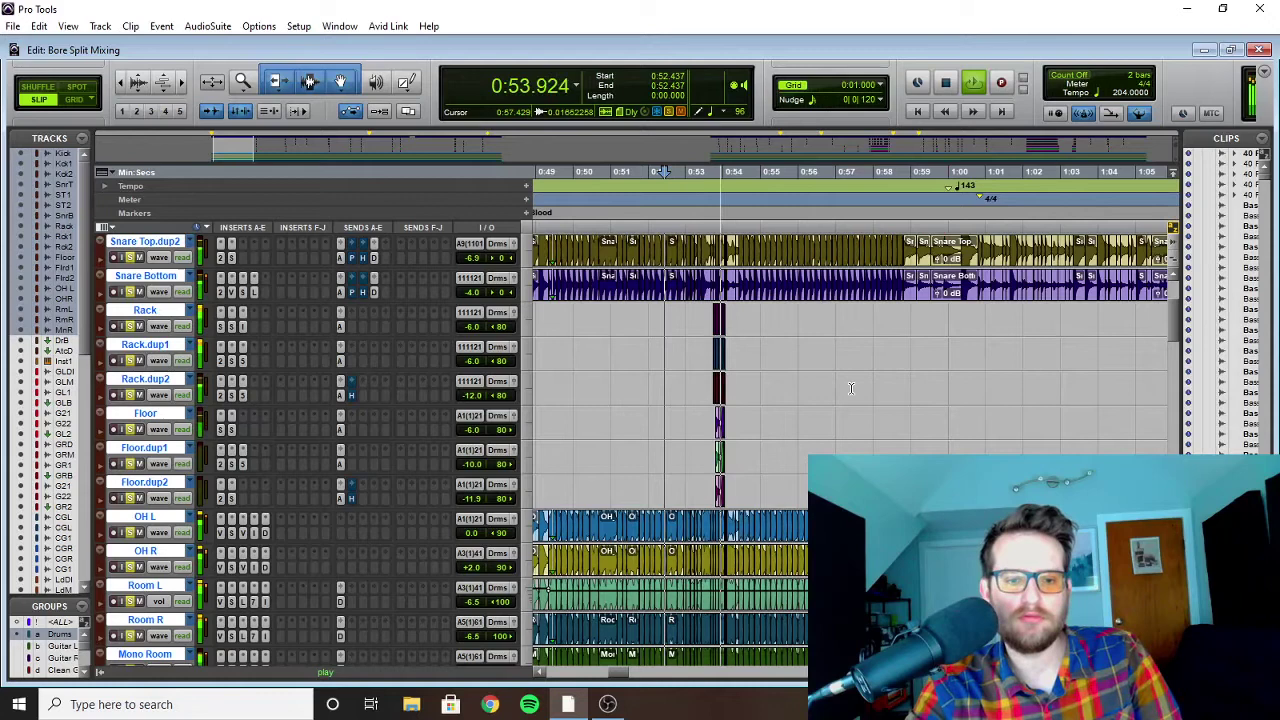
key("space")
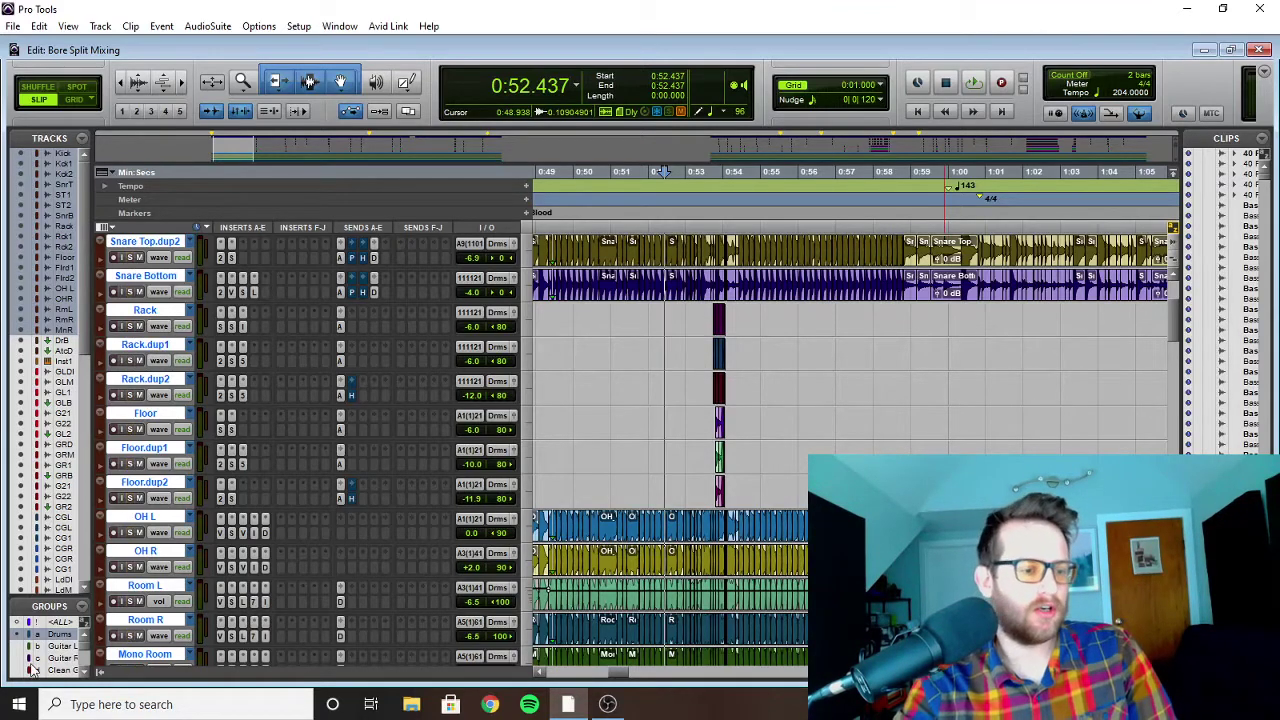
Step: Solo Rack.dup1 and play it from 0:53.546
left_click(128, 360)
left_click(716, 445)
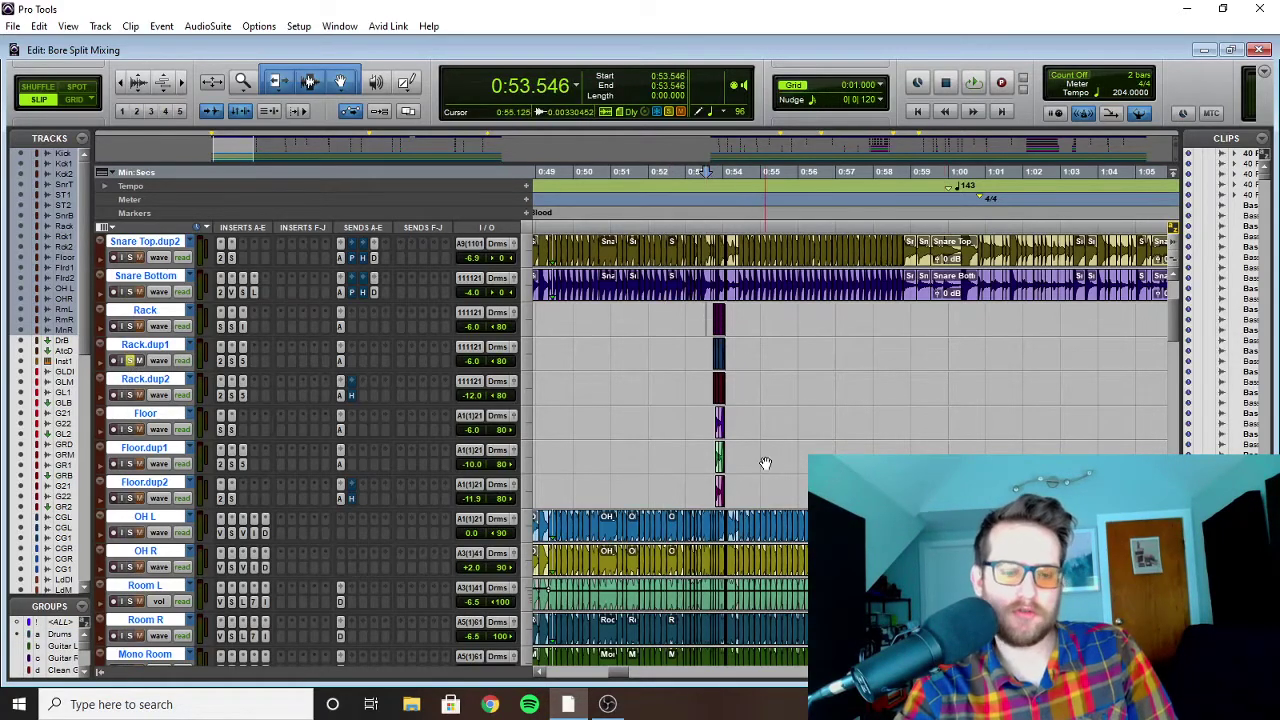
key("space")
key("space")
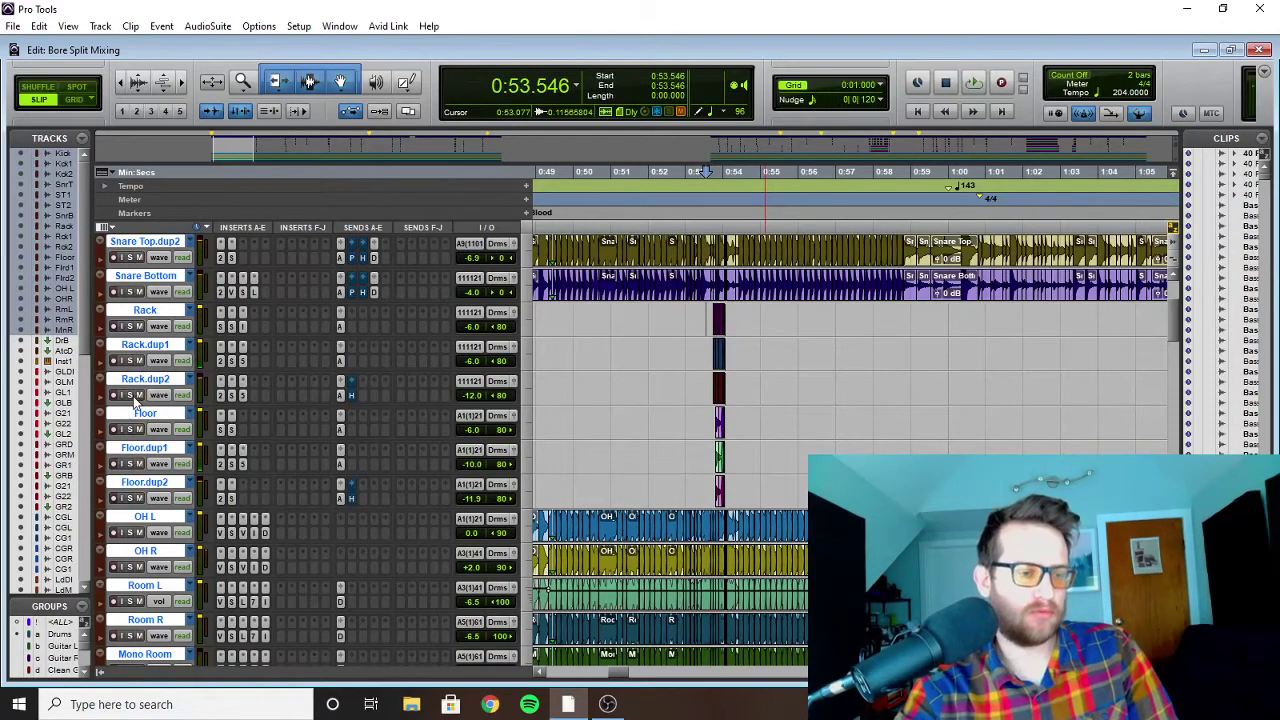
Step: Audition Rack.dup2 from 0:53.610, then Rack.dup1 again from 0:53.568
left_click(129, 395)
left_click(708, 310)
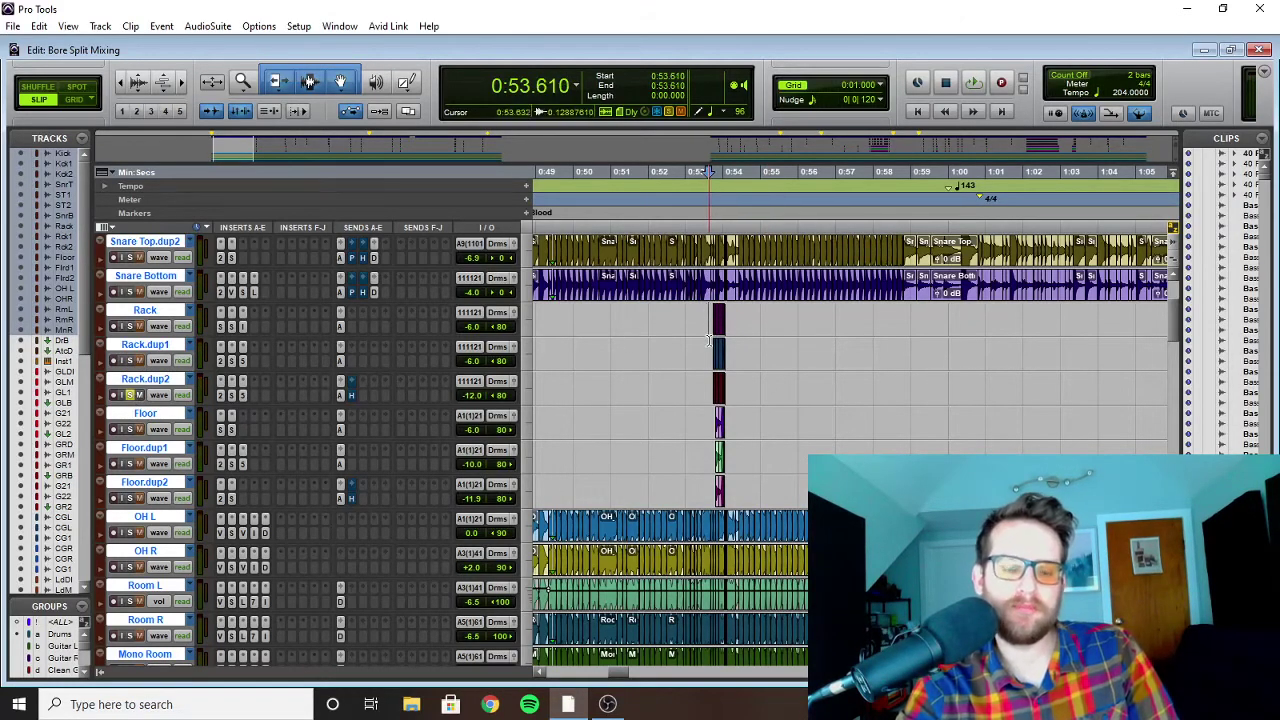
key("space")
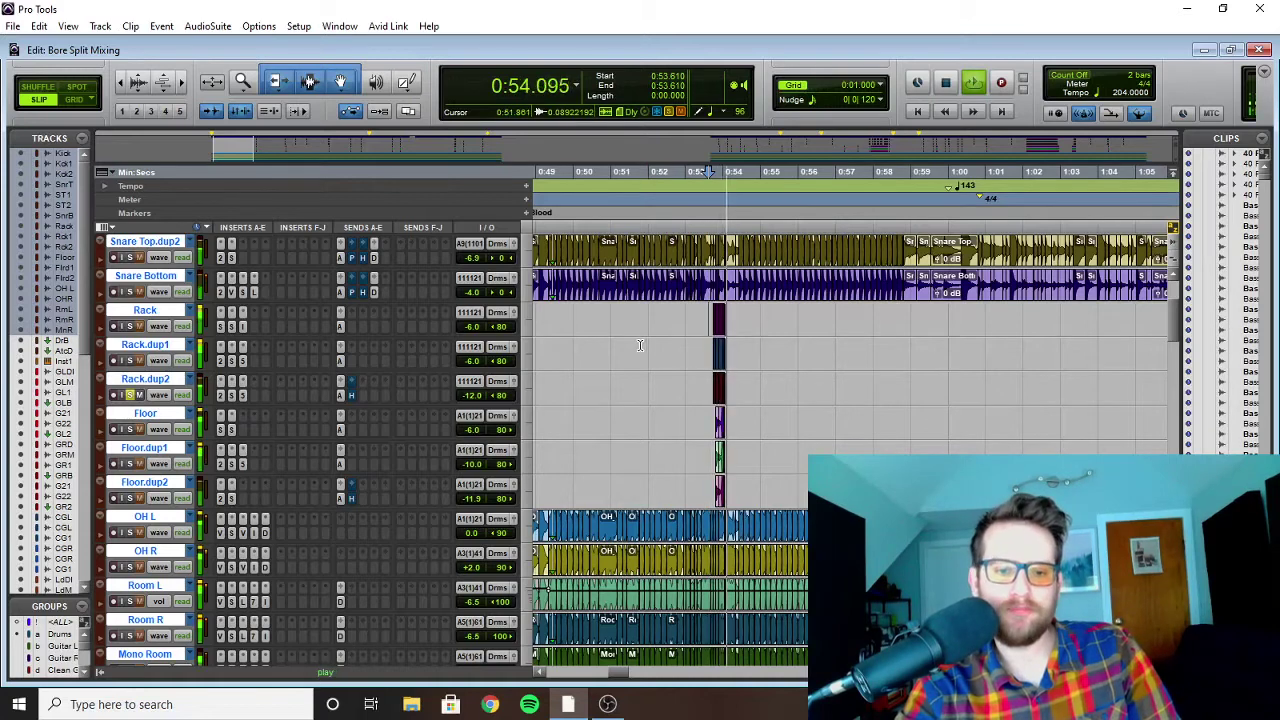
key("space")
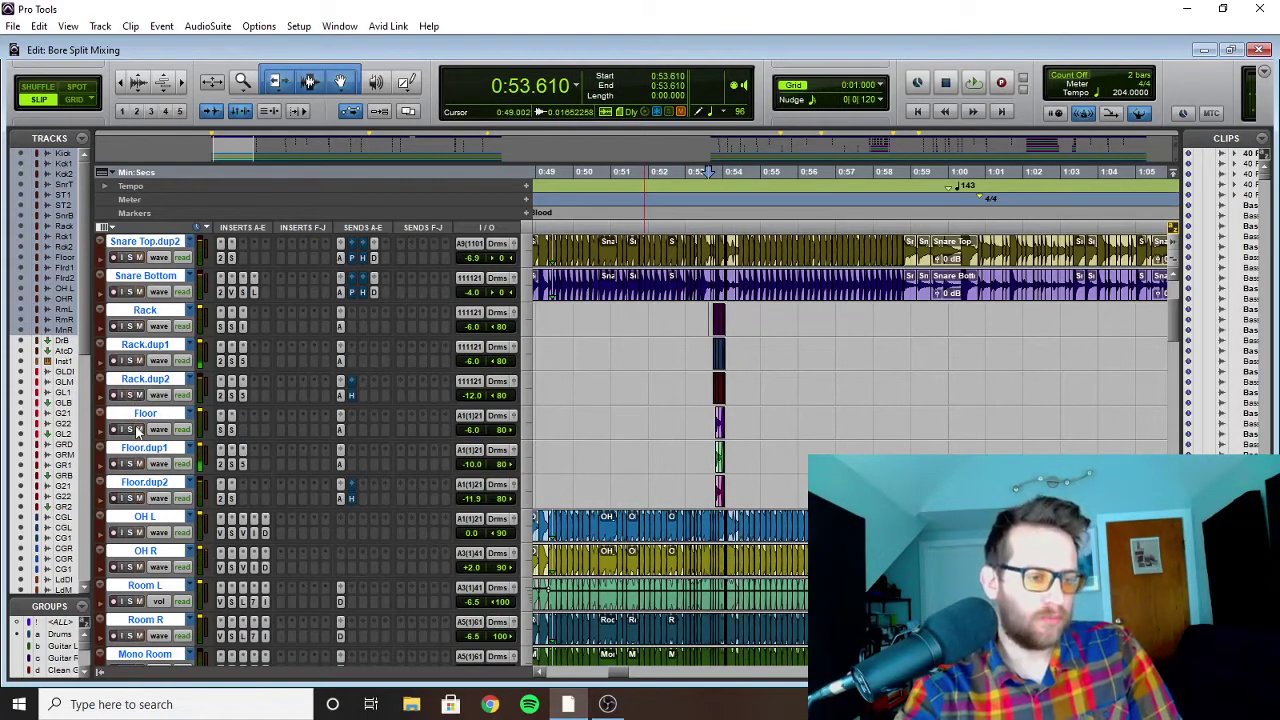
left_click(129, 360)
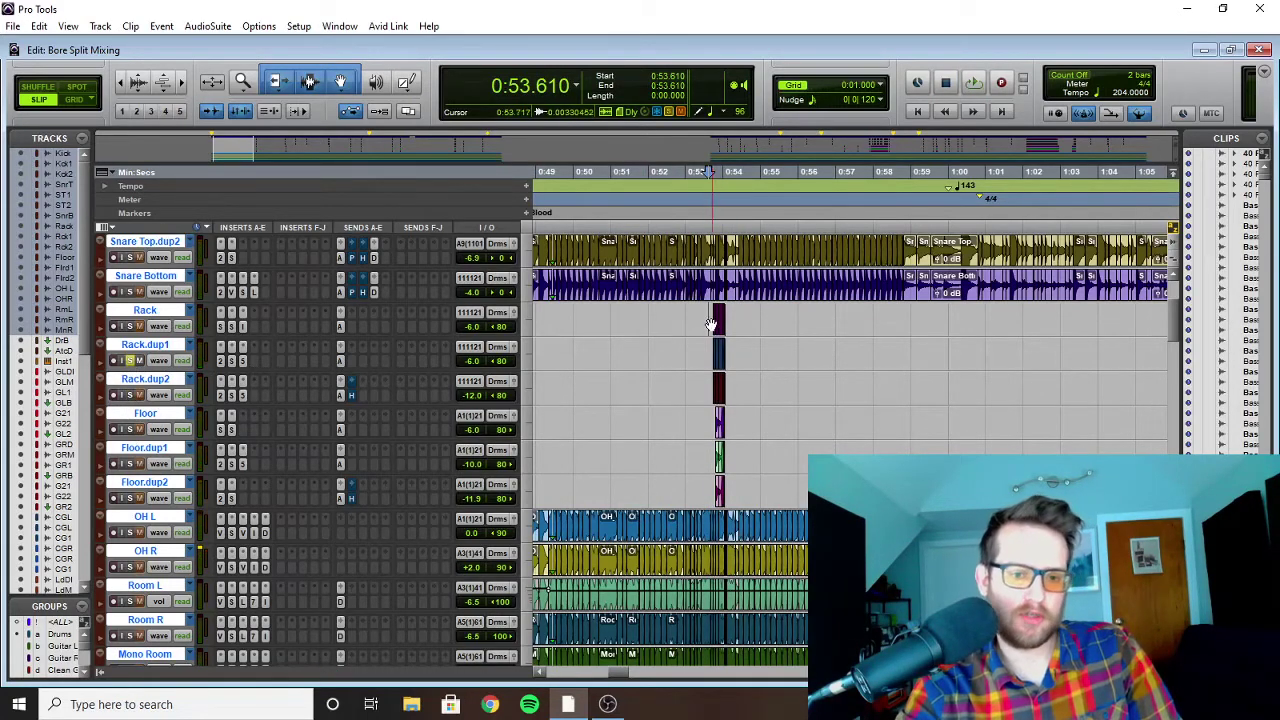
left_click(706, 355)
key("space")
key("space")
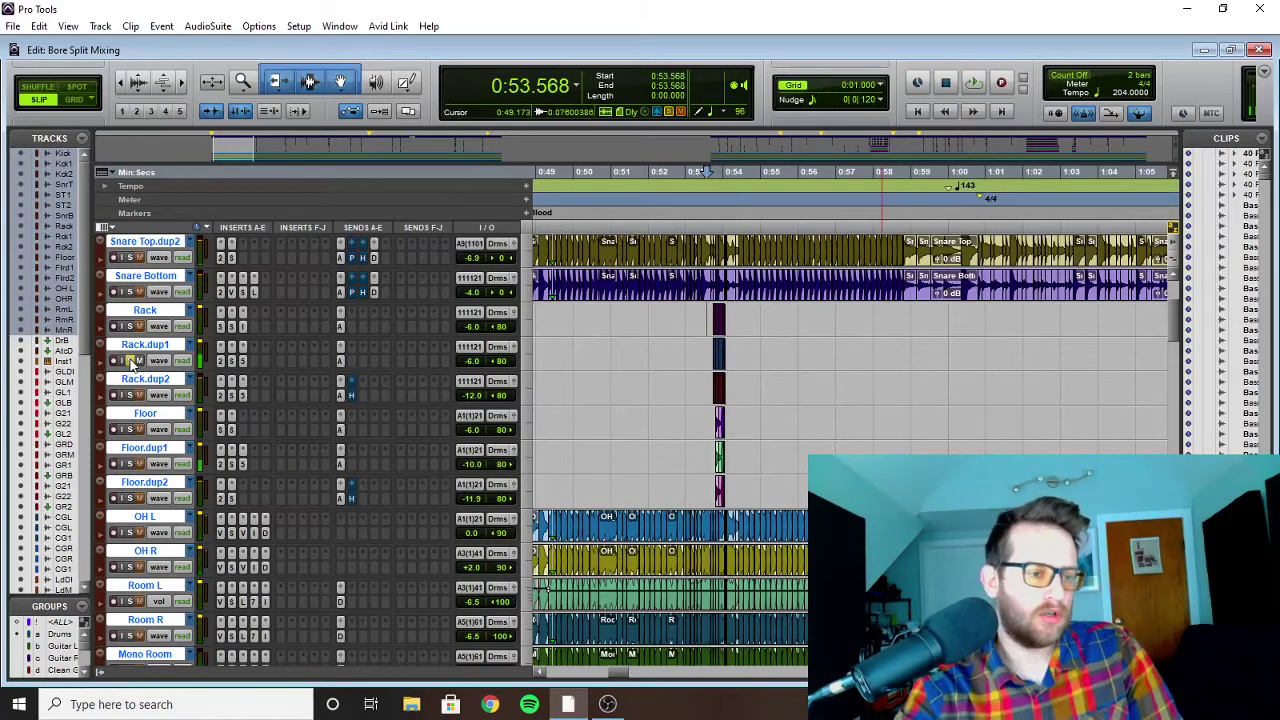
Step: Solo the Floor tom and play its hit from 0:53.418 twice
left_click(131, 430)
left_click(701, 430)
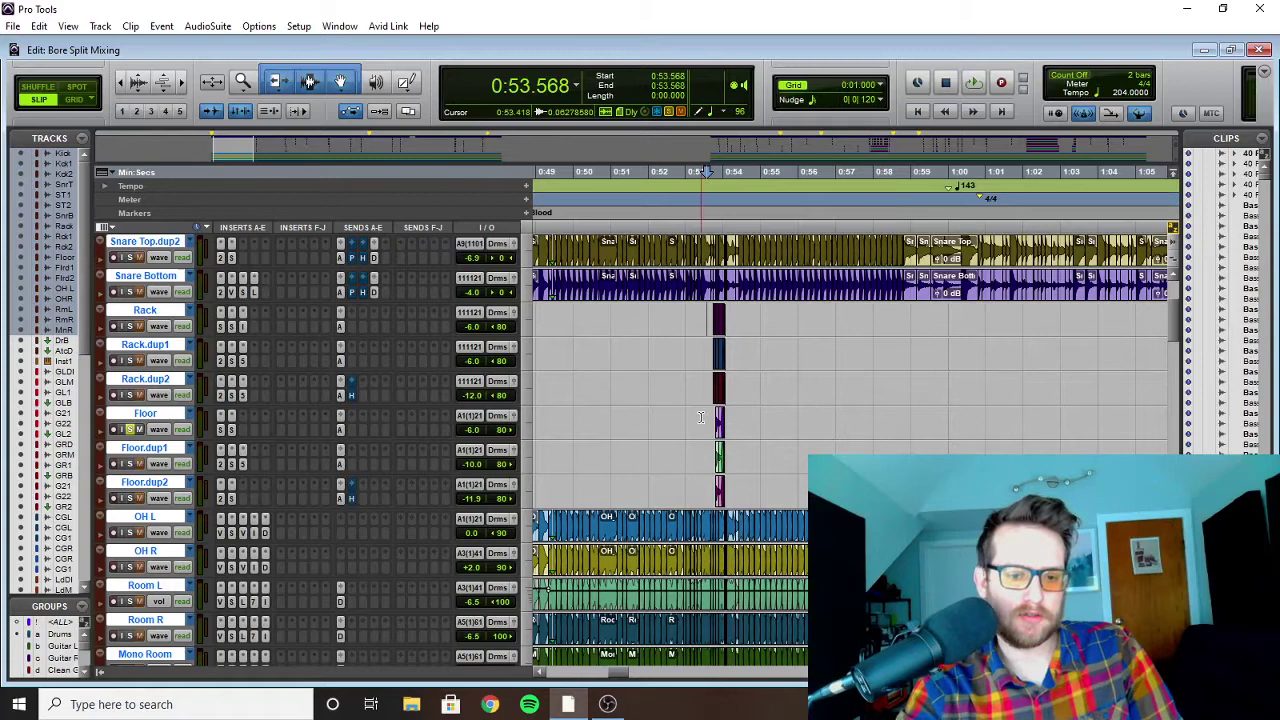
key("space")
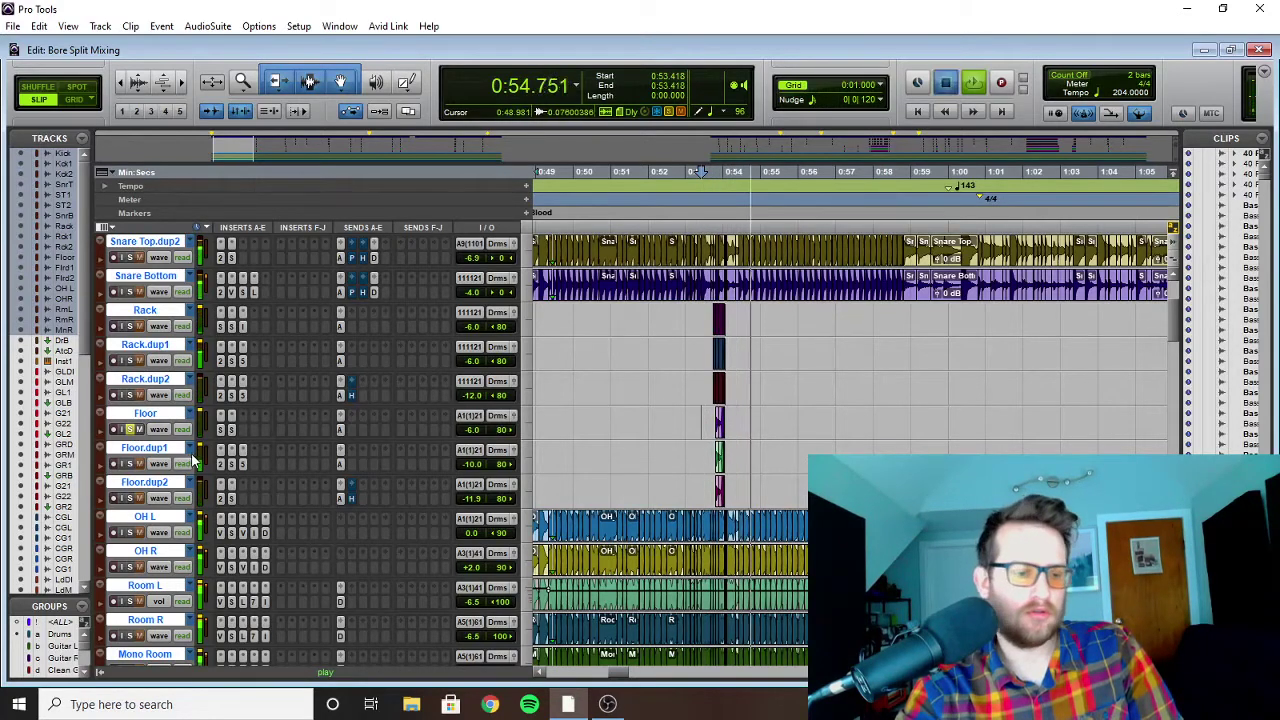
key("space")
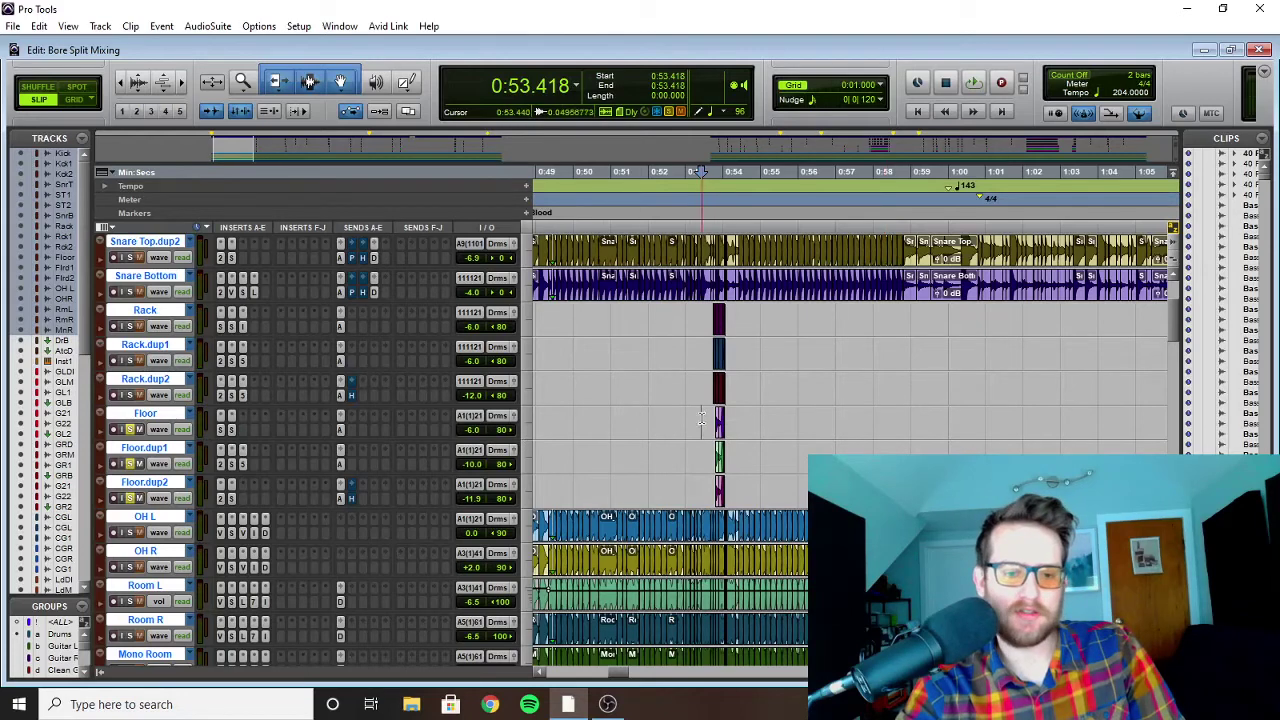
key("space")
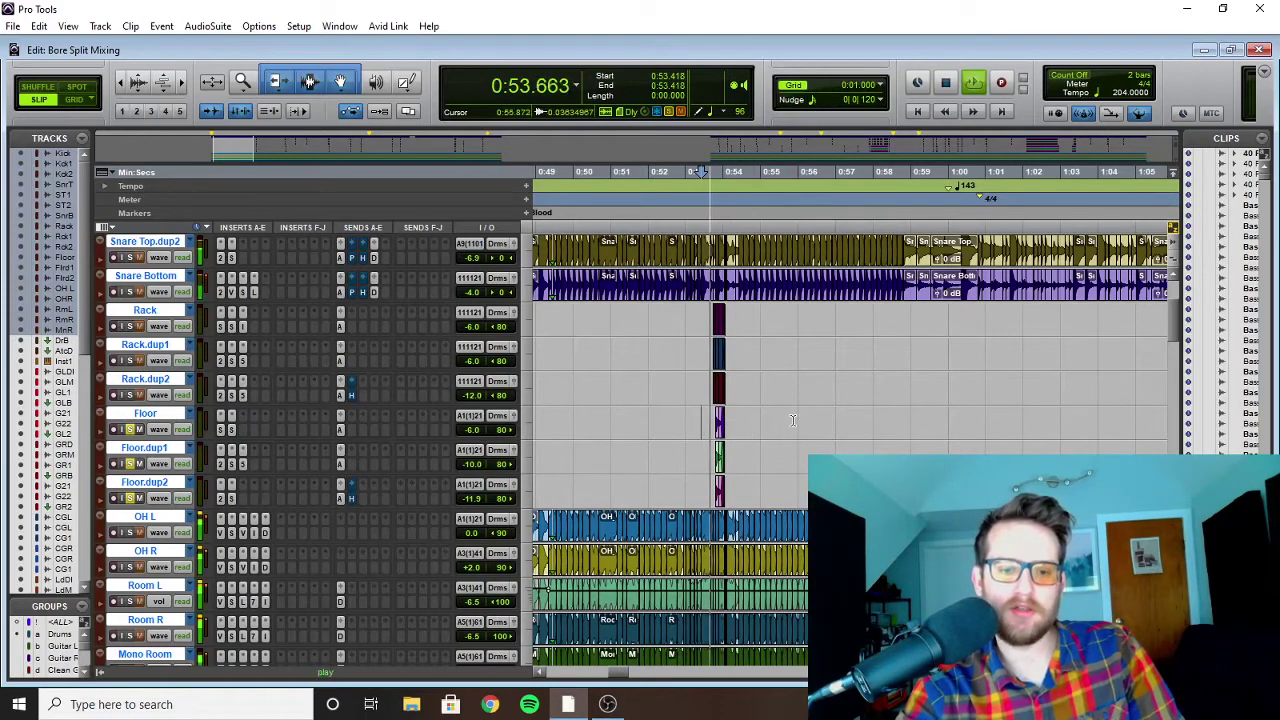
key("space")
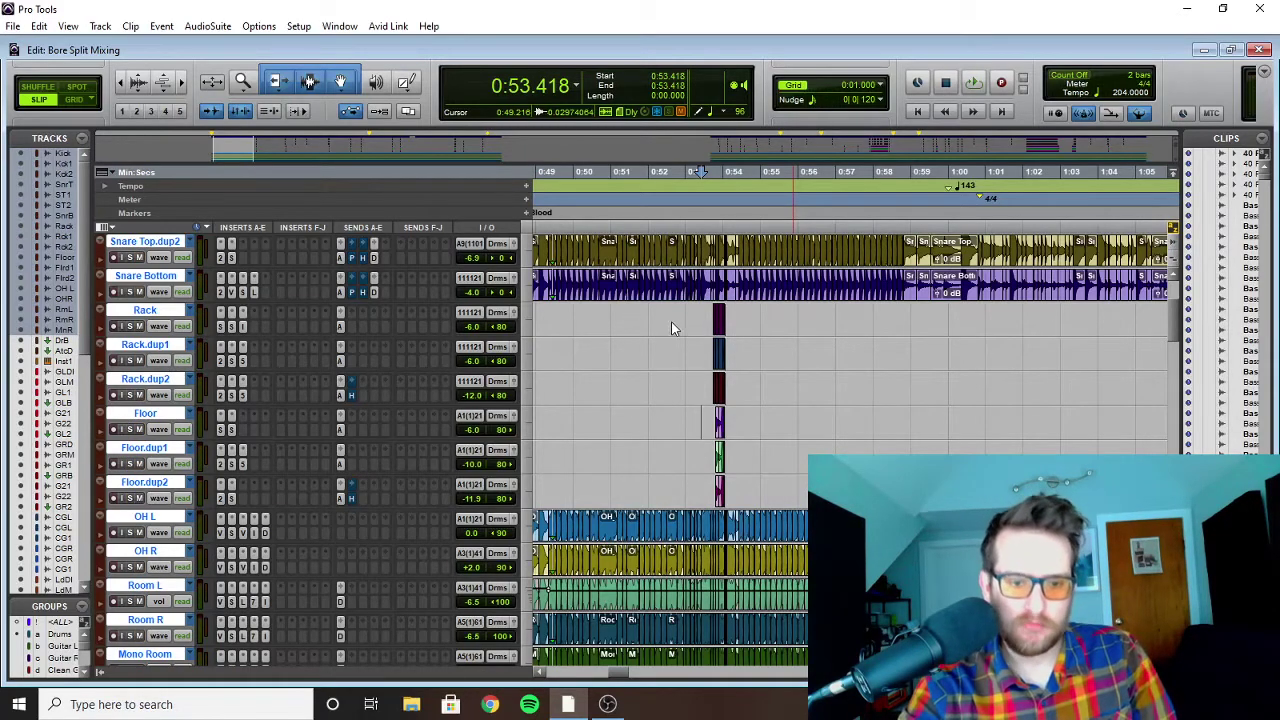
scroll(657, 391, "down", 3)
left_click(638, 385)
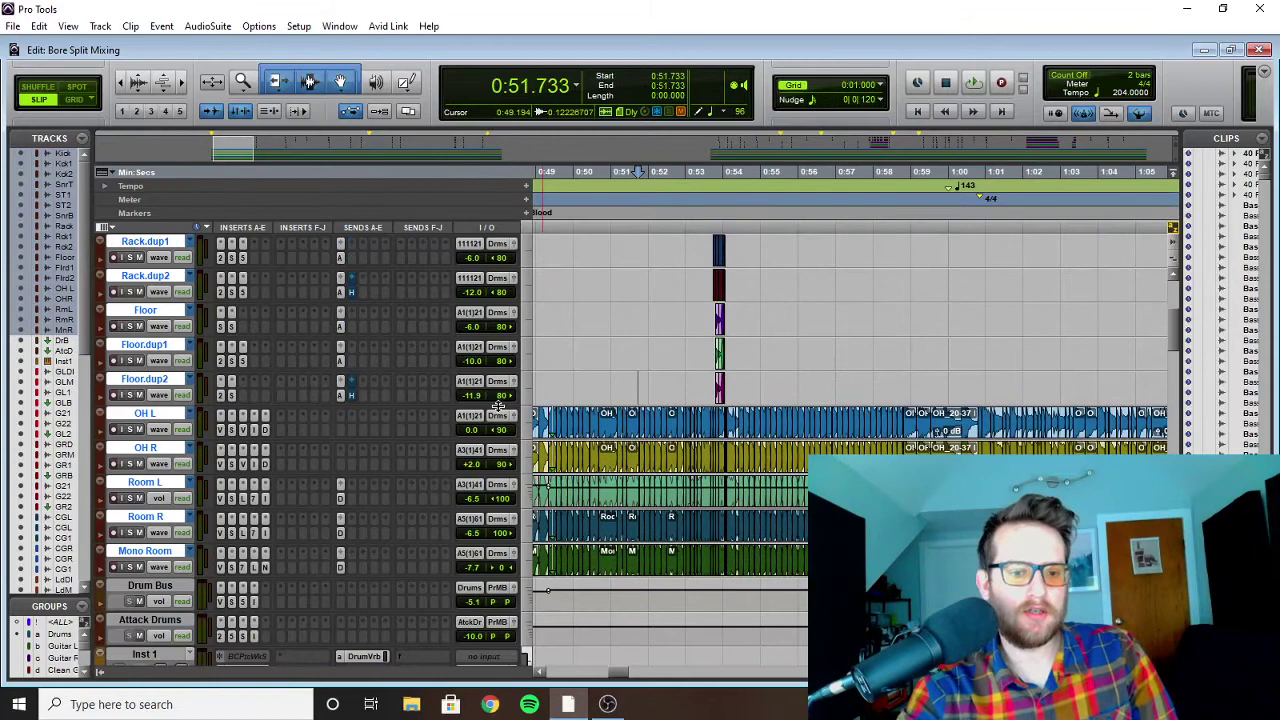
left_click(129, 429)
key("space")
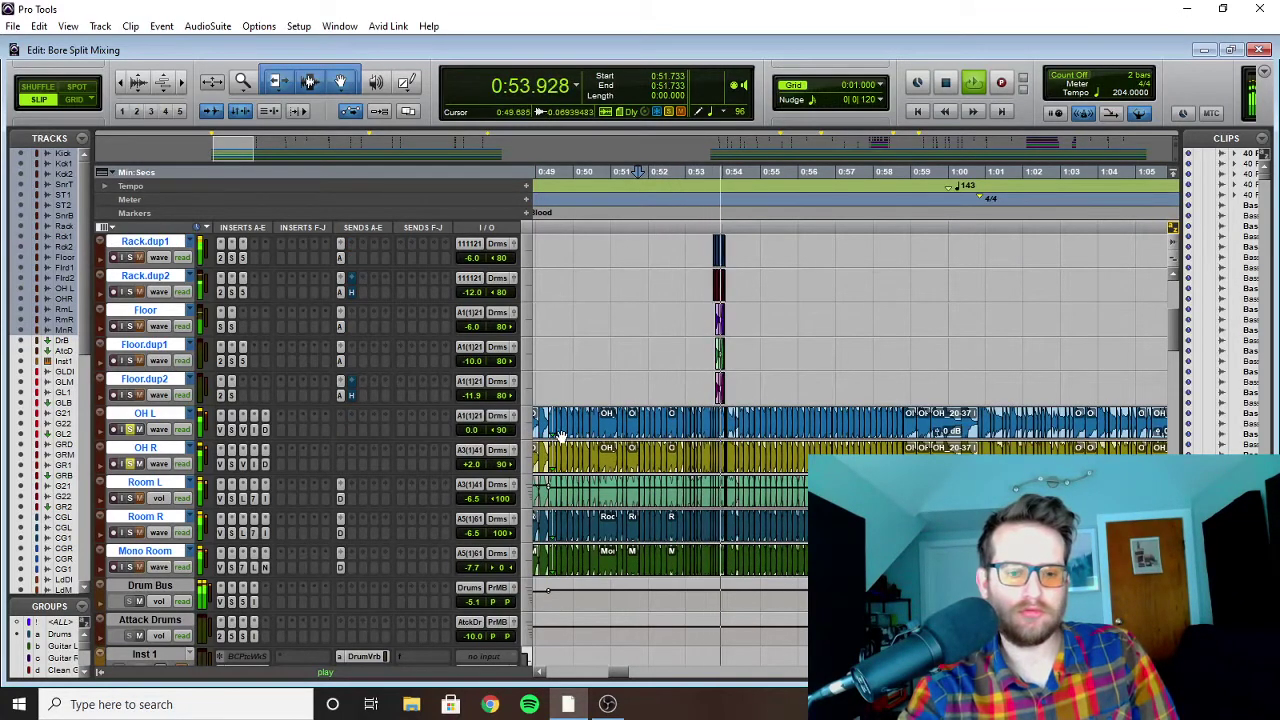
key("space")
left_click(129, 429)
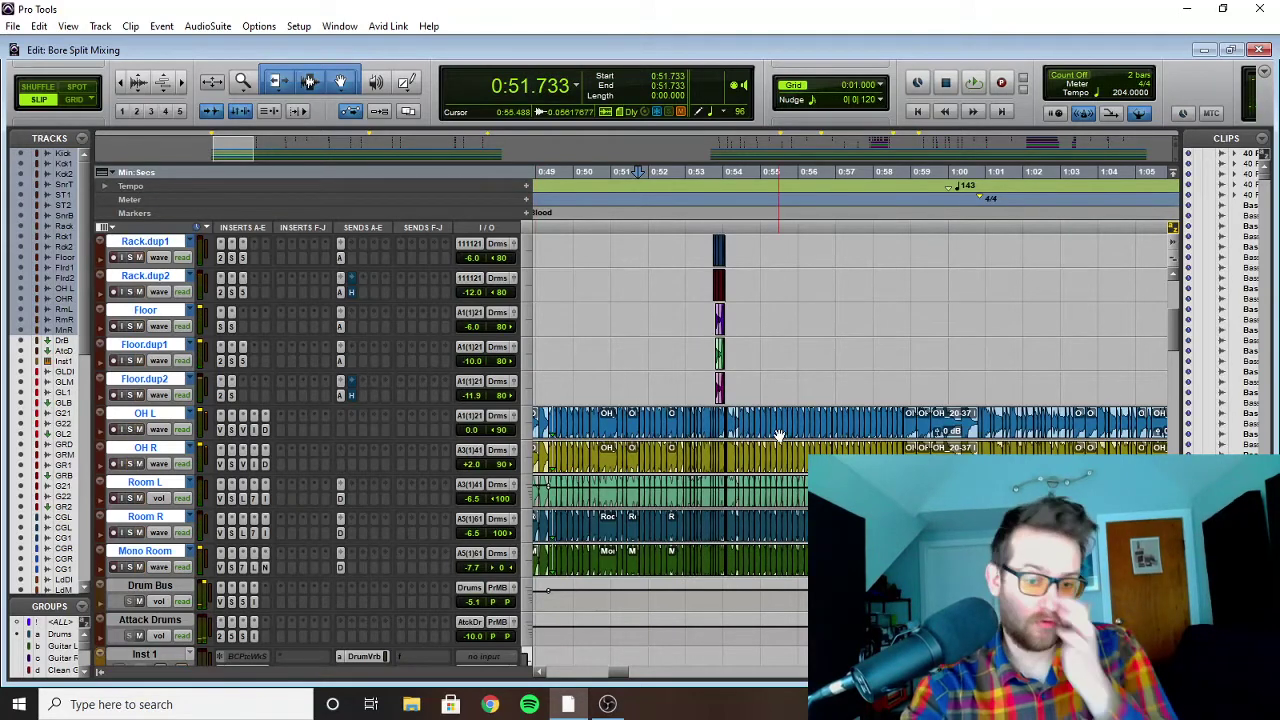
left_click(241, 430)
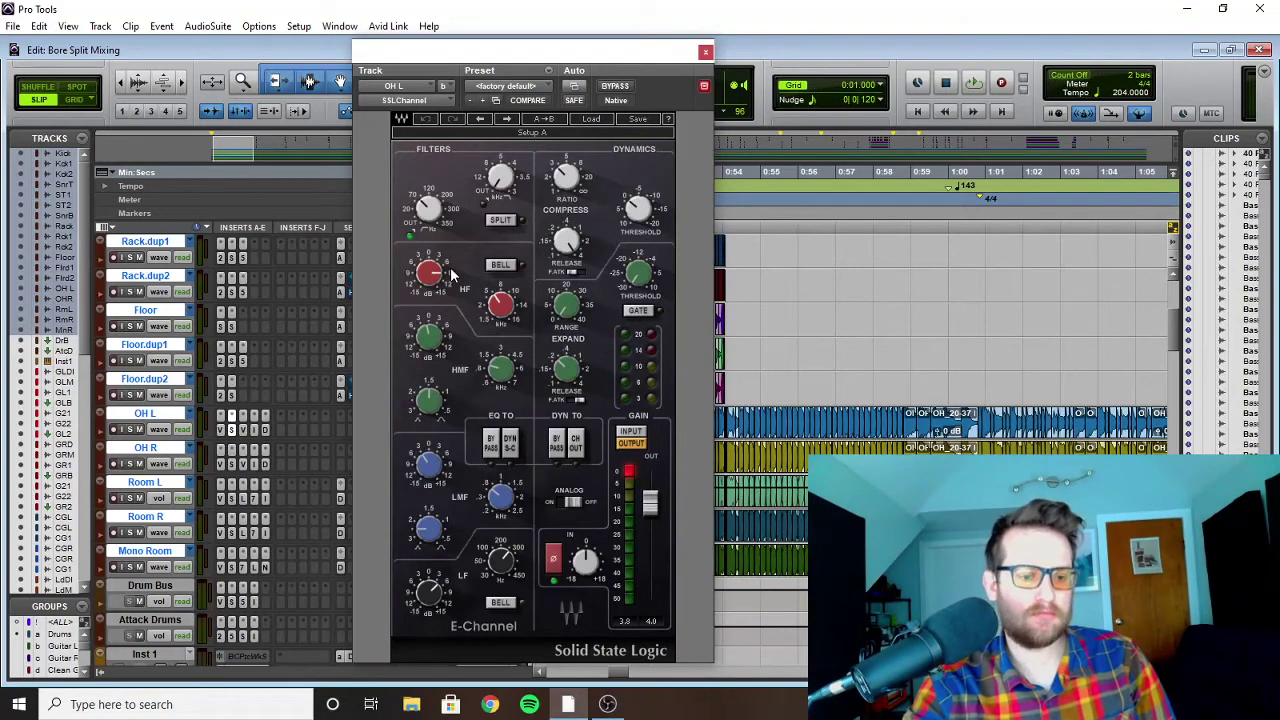
left_click(706, 53)
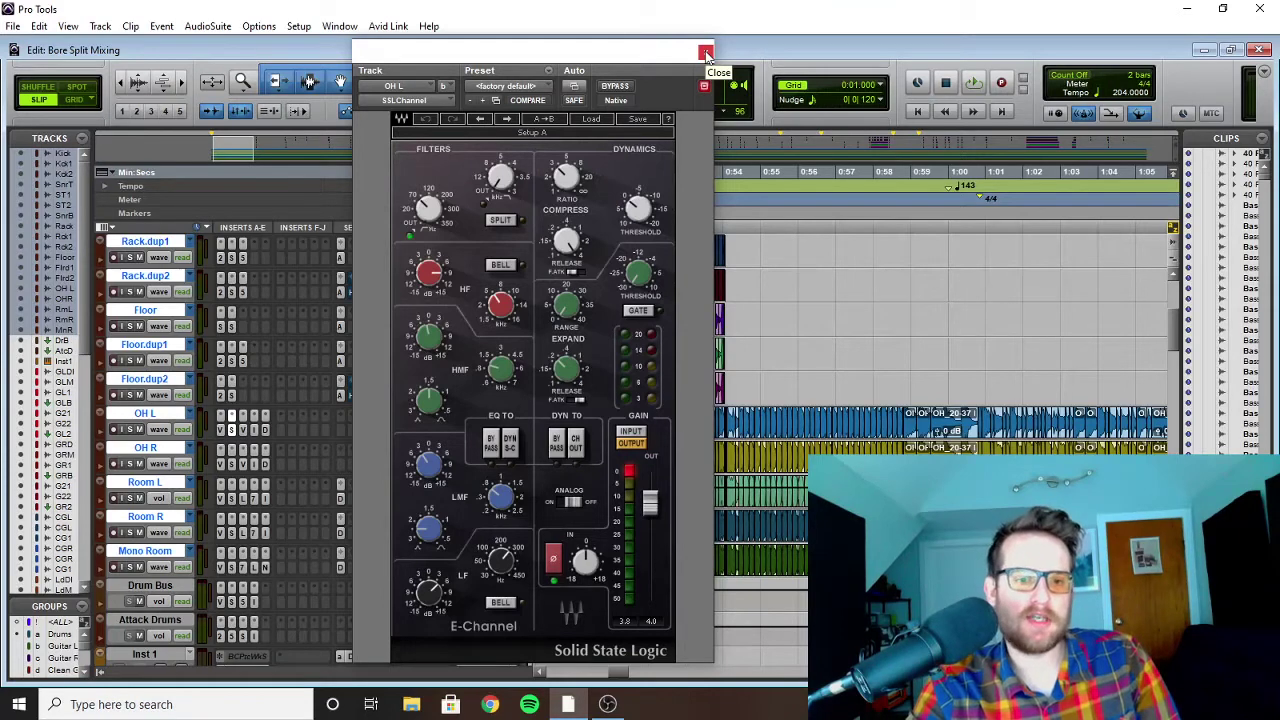
left_click(706, 54)
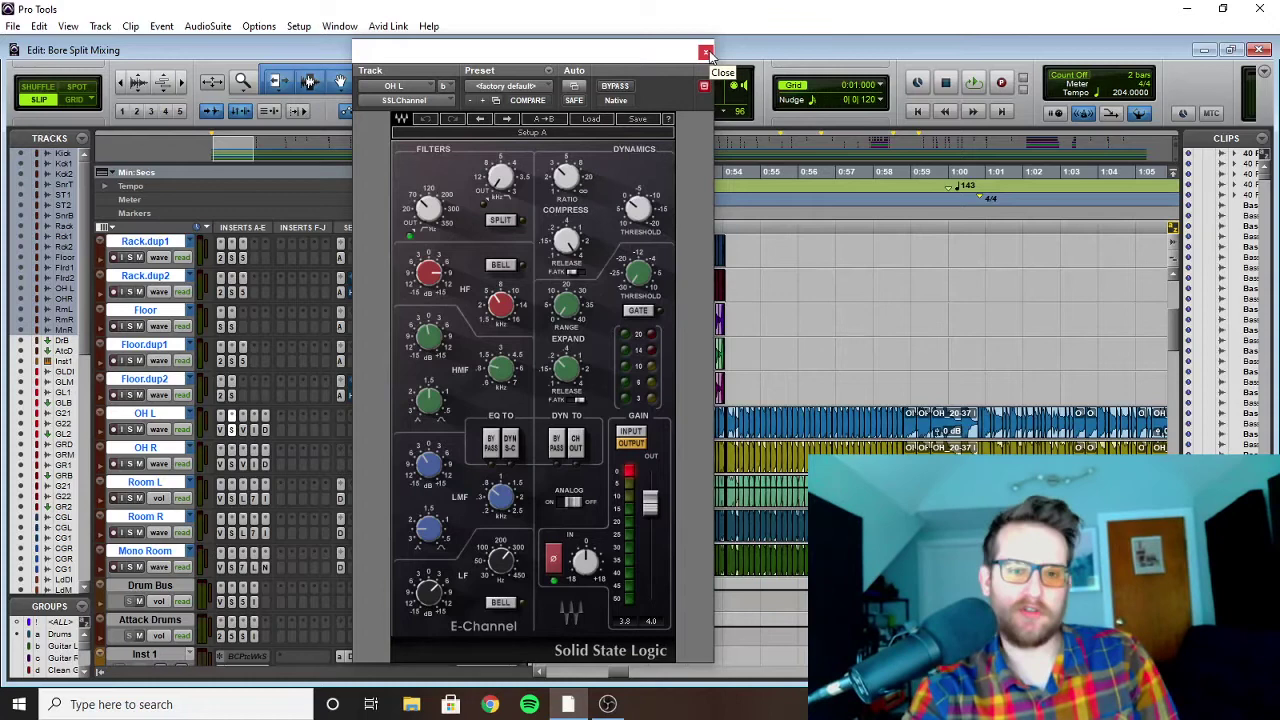
left_click(705, 52)
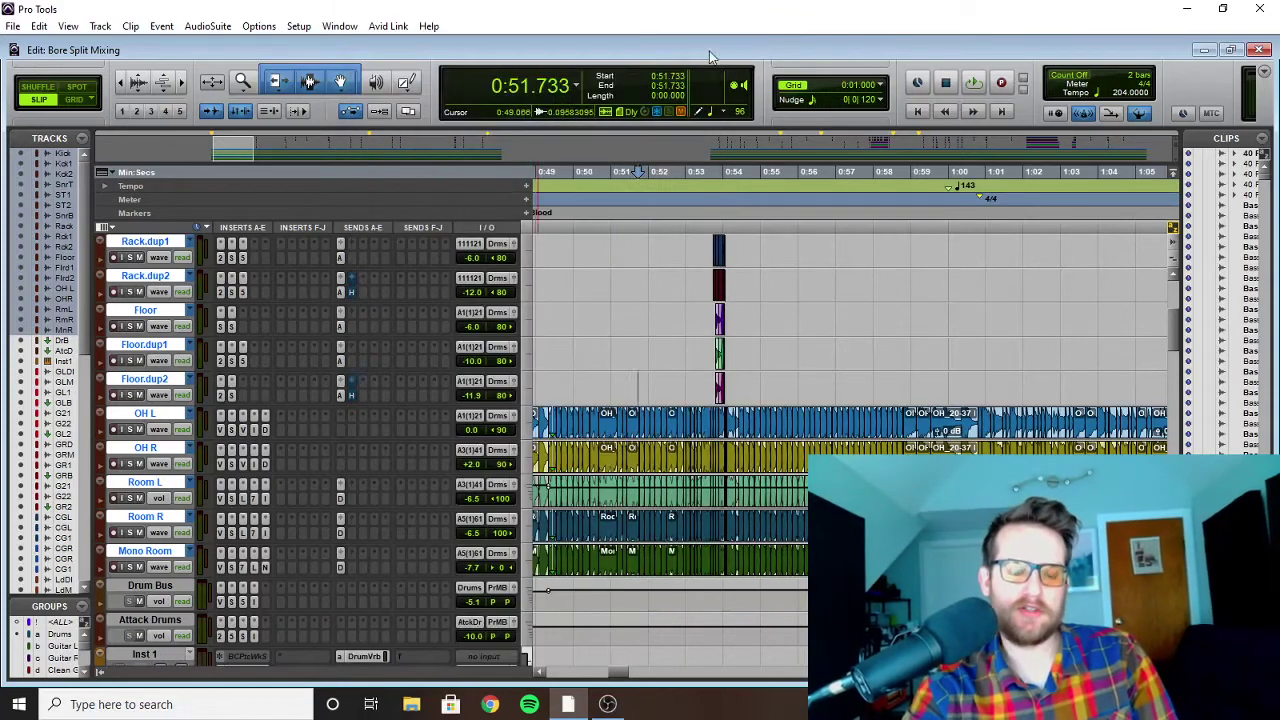
Step: Briefly solo OH L, then zoom out to show more of the song
left_click(129, 429)
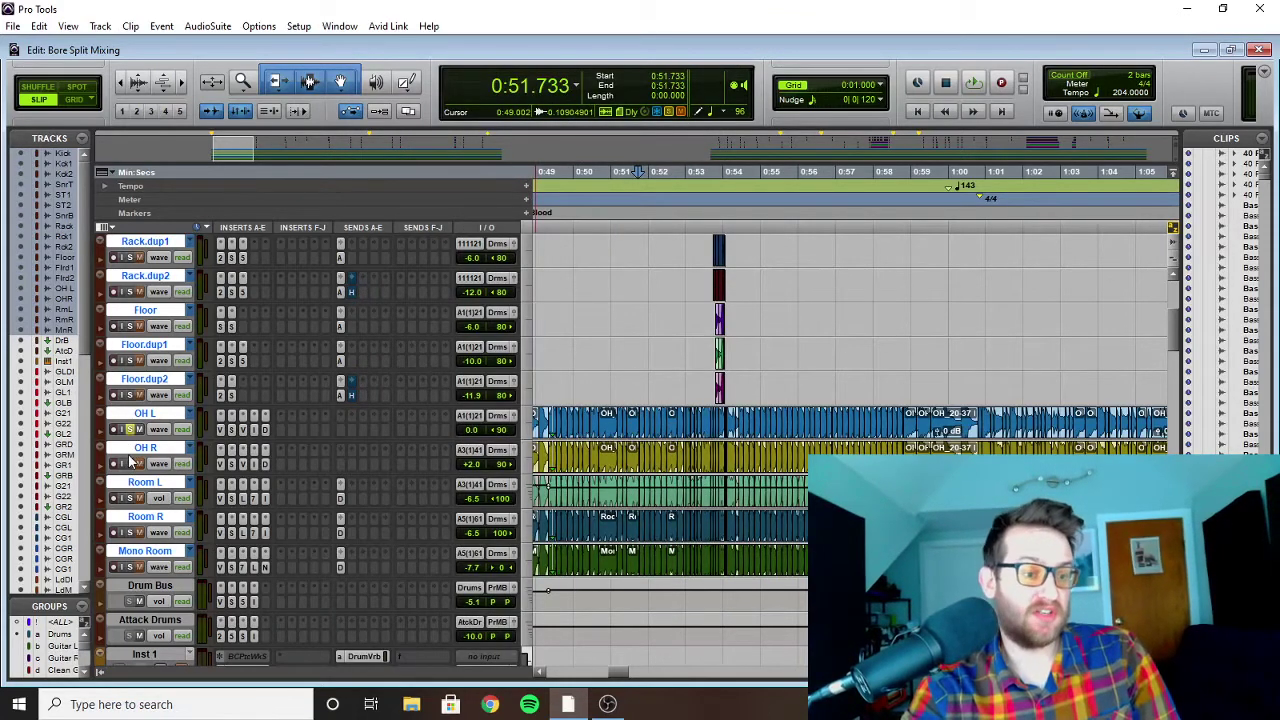
left_click(129, 429)
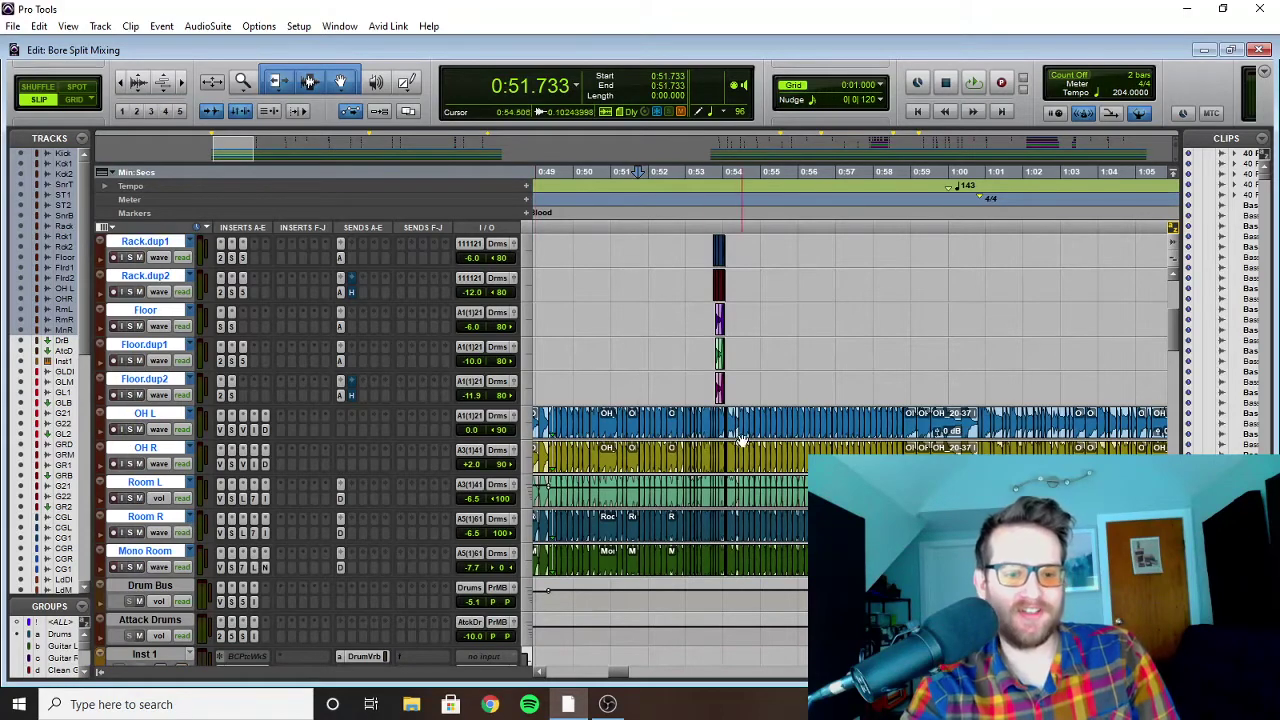
key("r")
key("r")
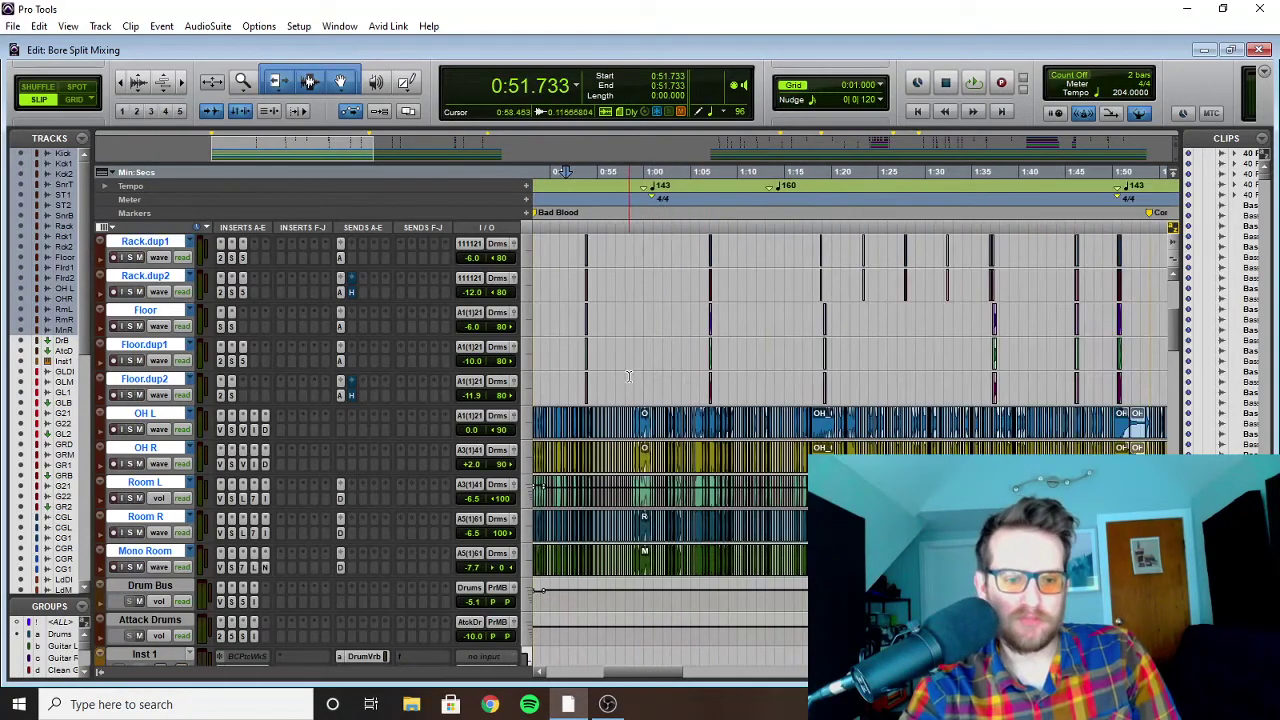
scroll(628, 376, "left", 5)
scroll(650, 378, "right", 3)
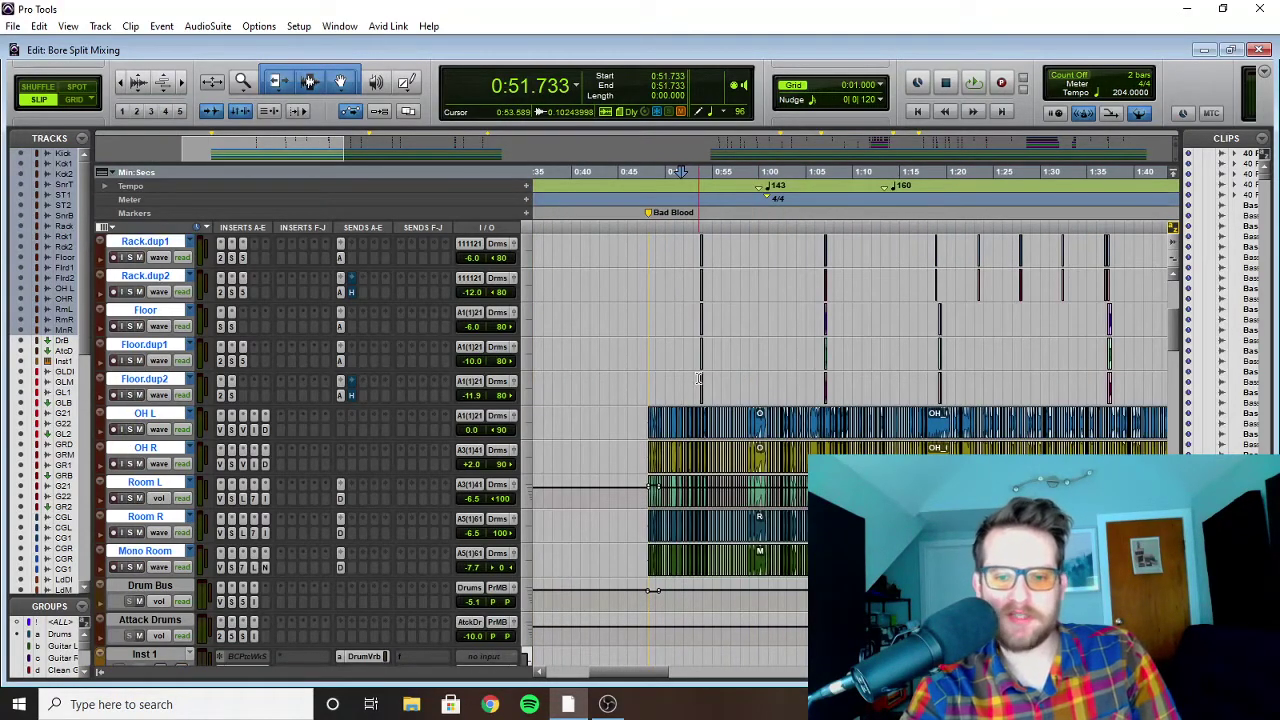
scroll(789, 397, "down", 5)
scroll(826, 421, "up", 6)
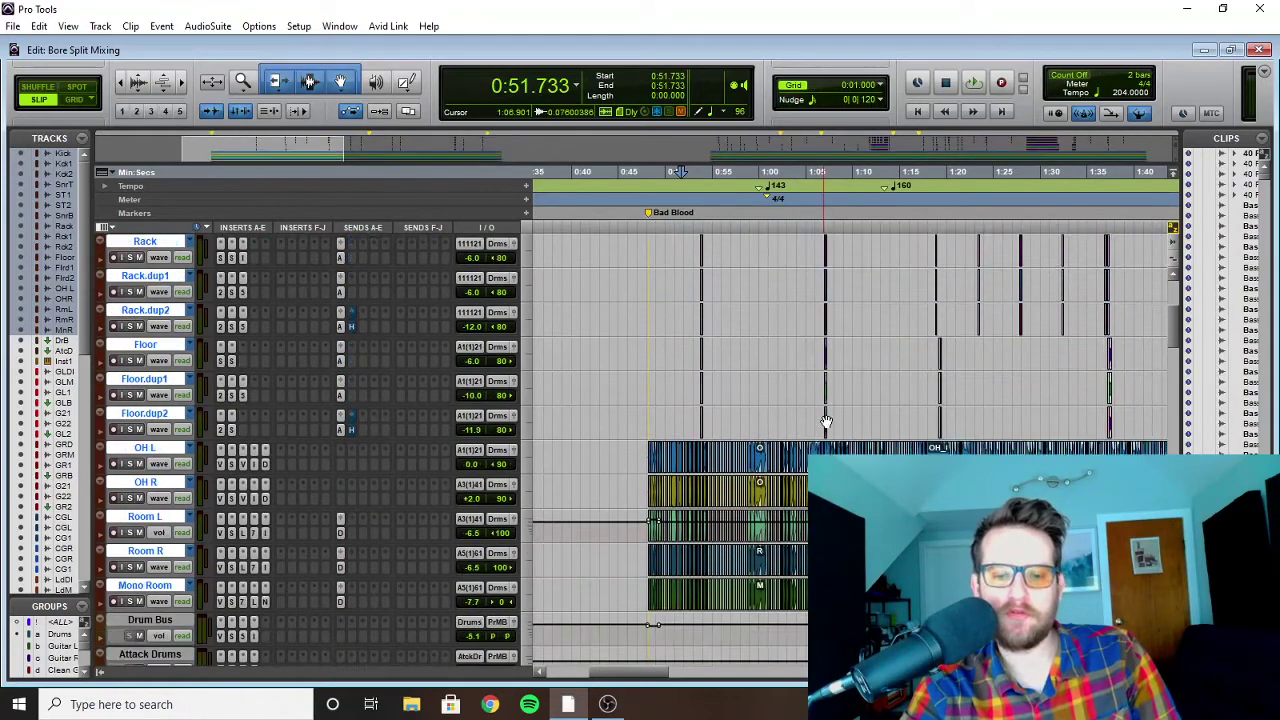
scroll(826, 421, "down", 1)
scroll(826, 421, "right", 3)
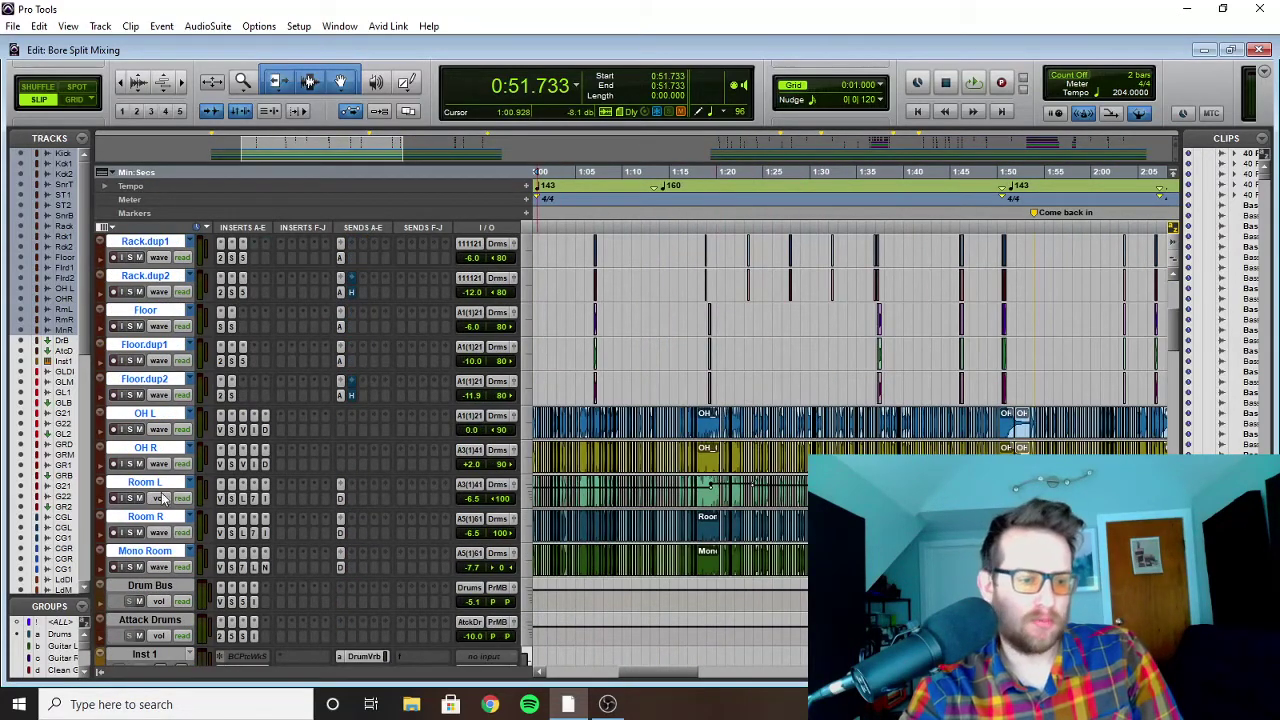
Step: Select the Drums group and switch its tracks to show volume lines
left_click(62, 635)
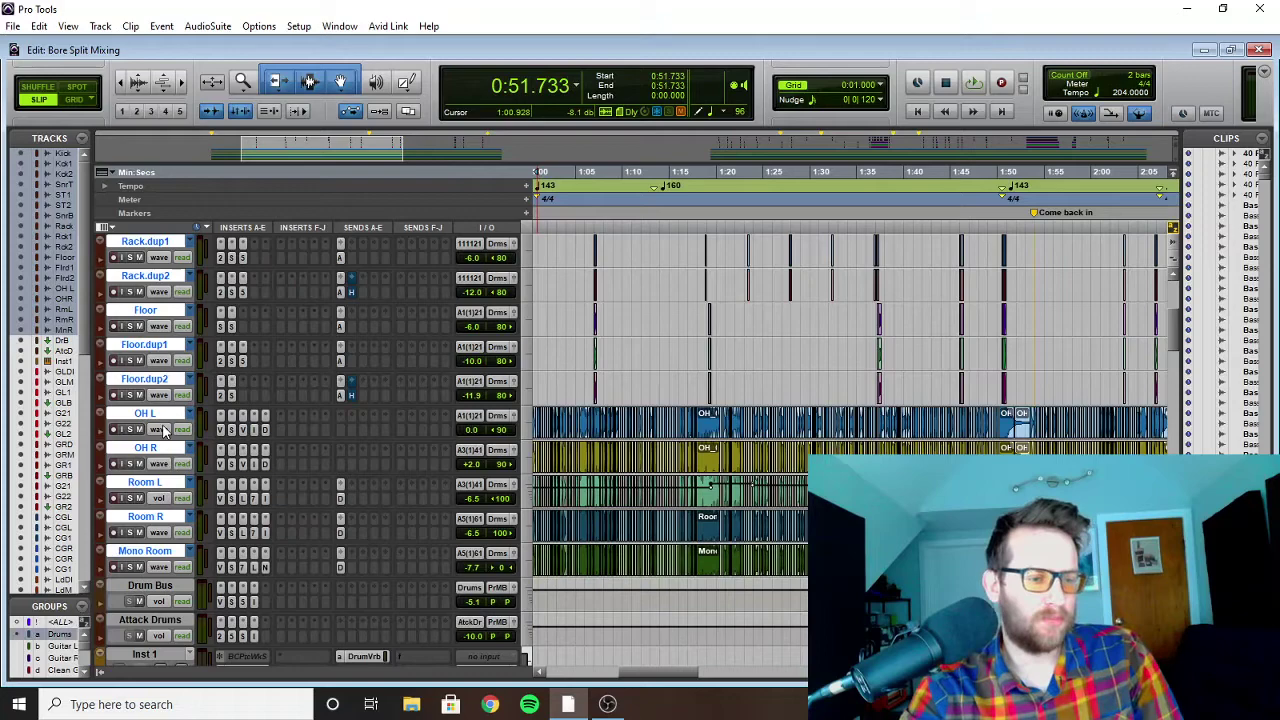
left_click(165, 430)
left_click(195, 505)
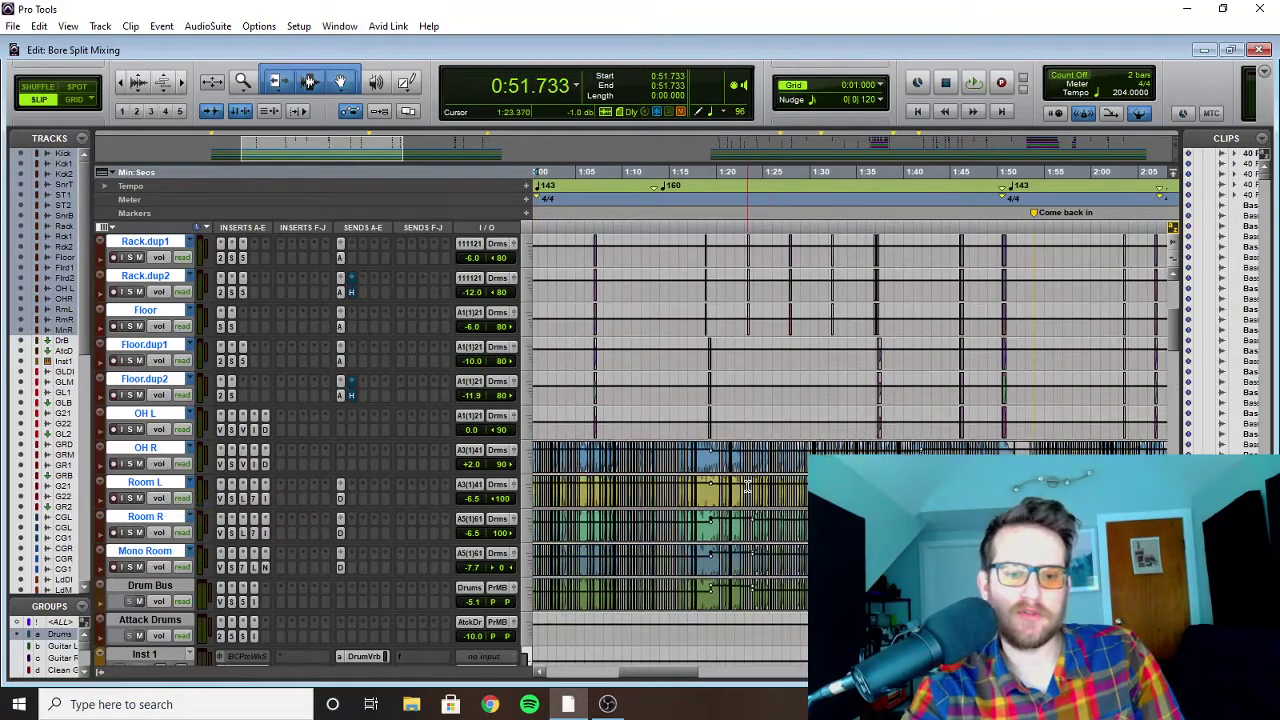
Step: Play the mix from 0:47.957 and zoom in around that section
scroll(747, 487, "down", 4)
scroll(747, 487, "left", 3)
scroll(198, 444, "up", 4)
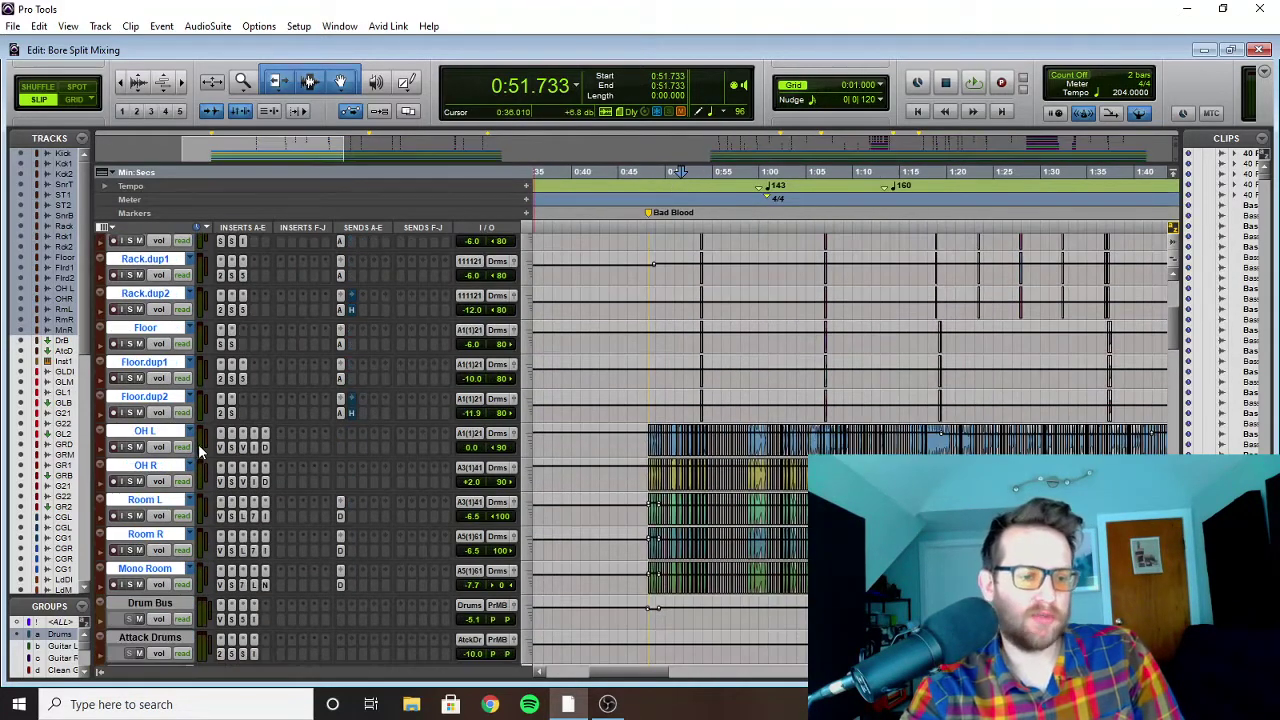
scroll(198, 444, "down", 5)
left_click(646, 489)
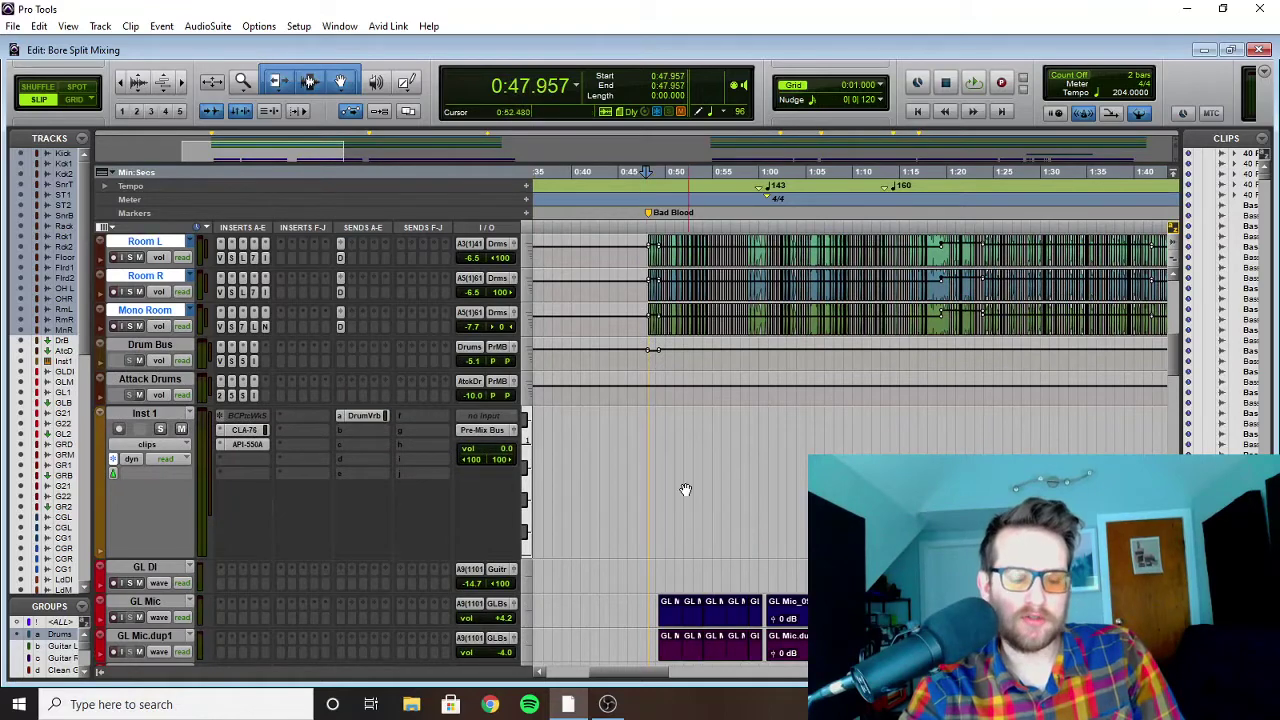
key("space")
key("ctrl+bracketright")
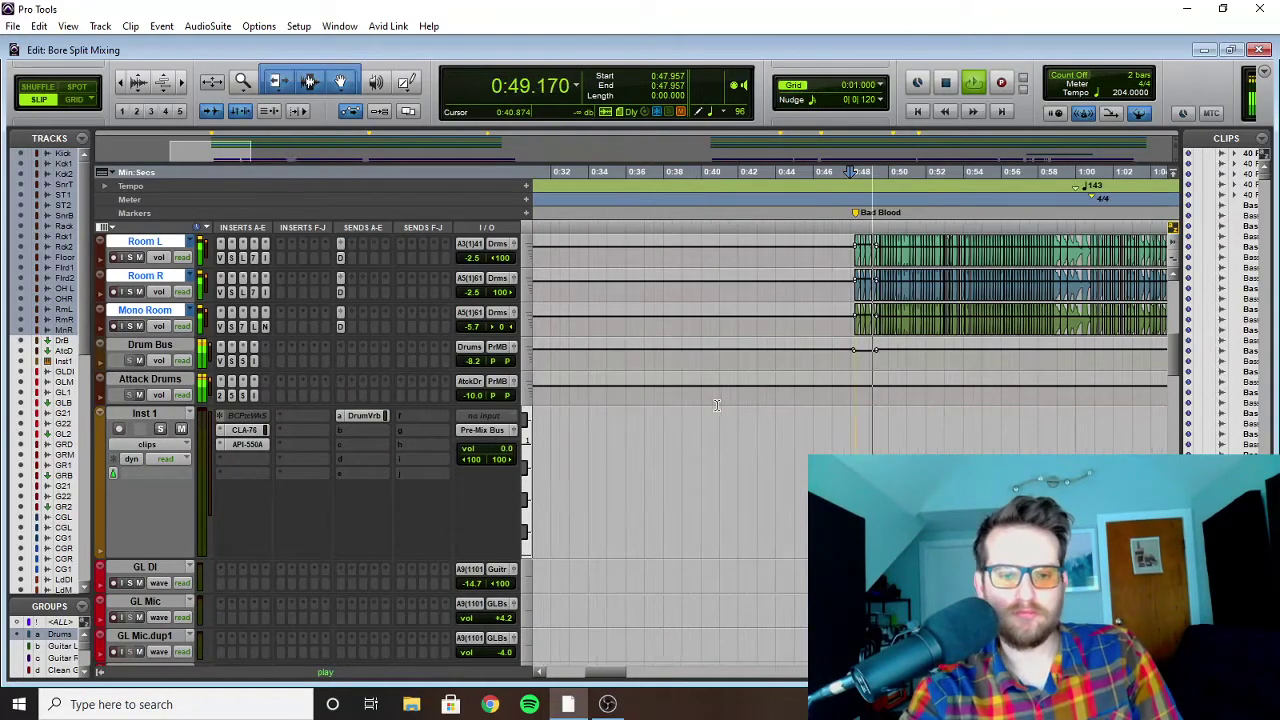
scroll(716, 404, "right", 3)
Step: Stop playback and replay the guitars from 0:49.280
scroll(706, 355, "down", 5)
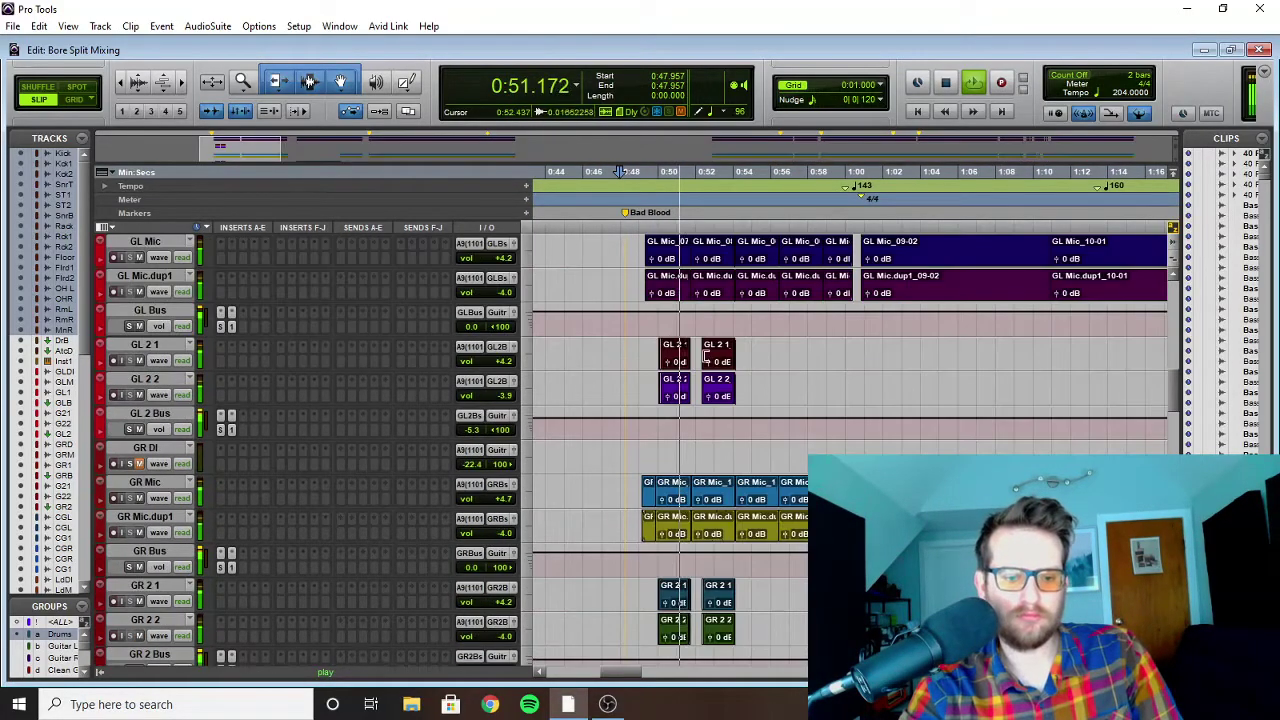
scroll(704, 356, "up", 1)
scroll(678, 360, "right", 2)
scroll(678, 360, "left", 2)
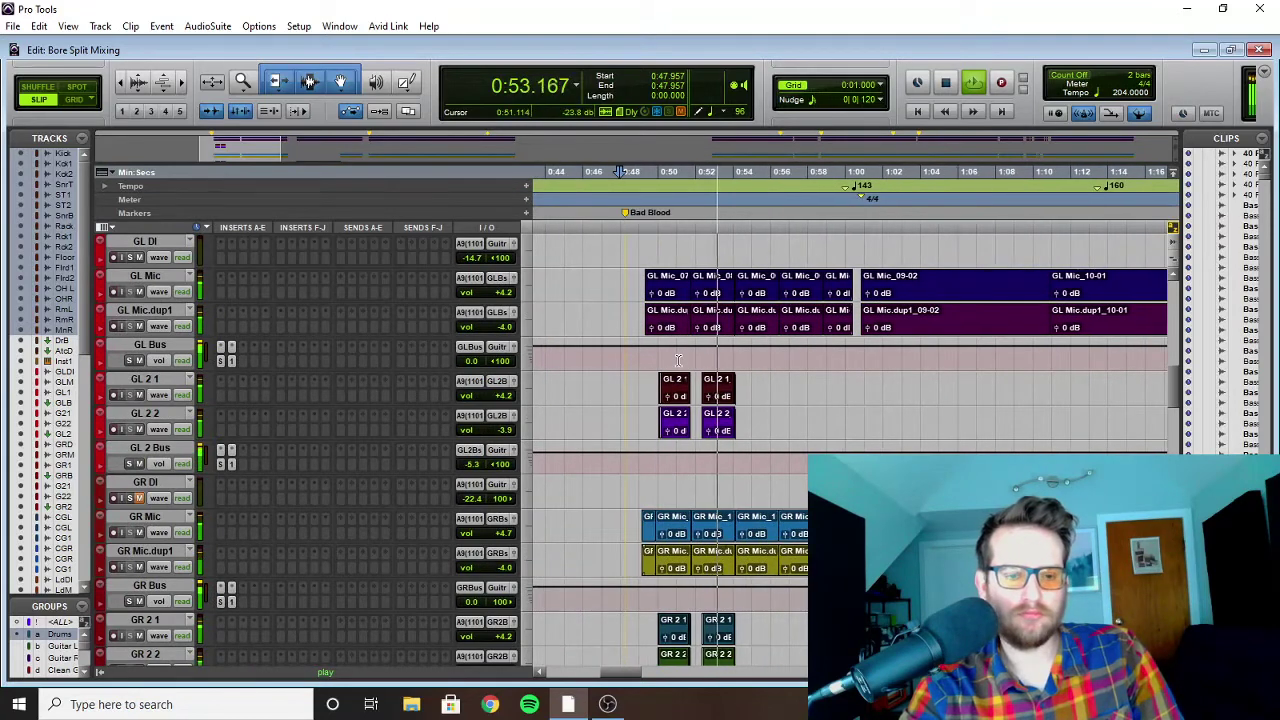
key("space")
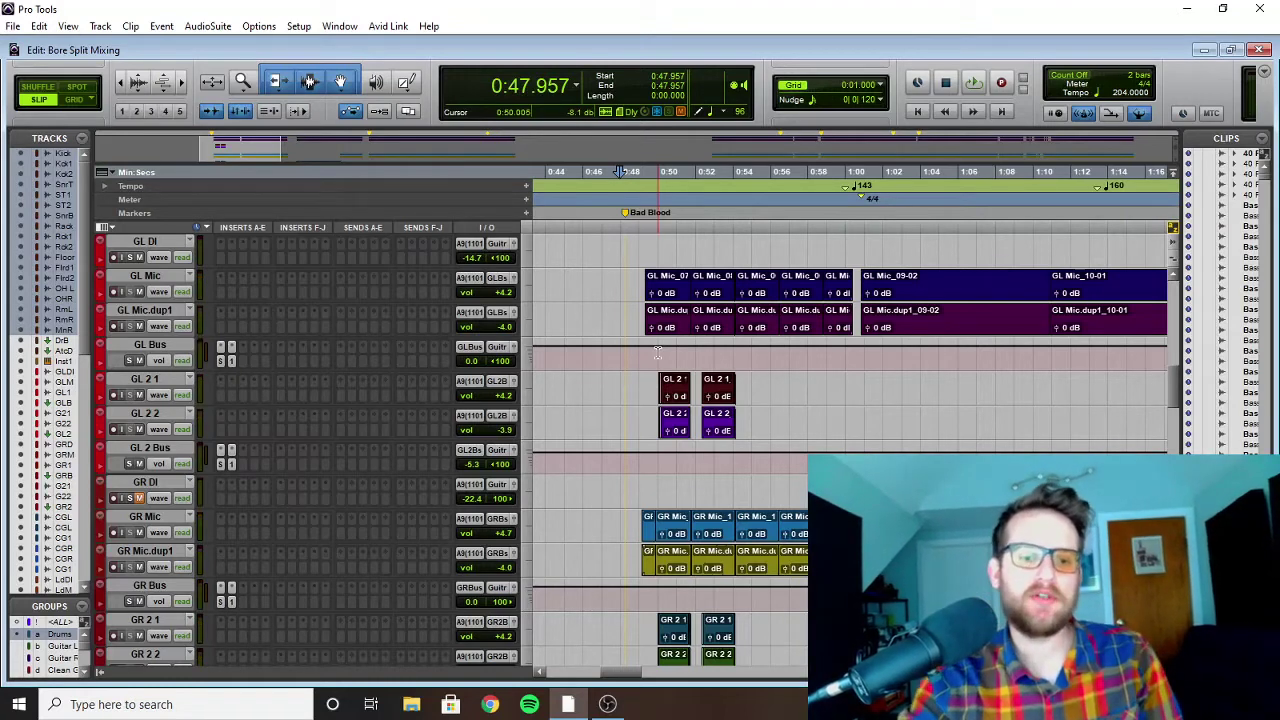
left_click(644, 241)
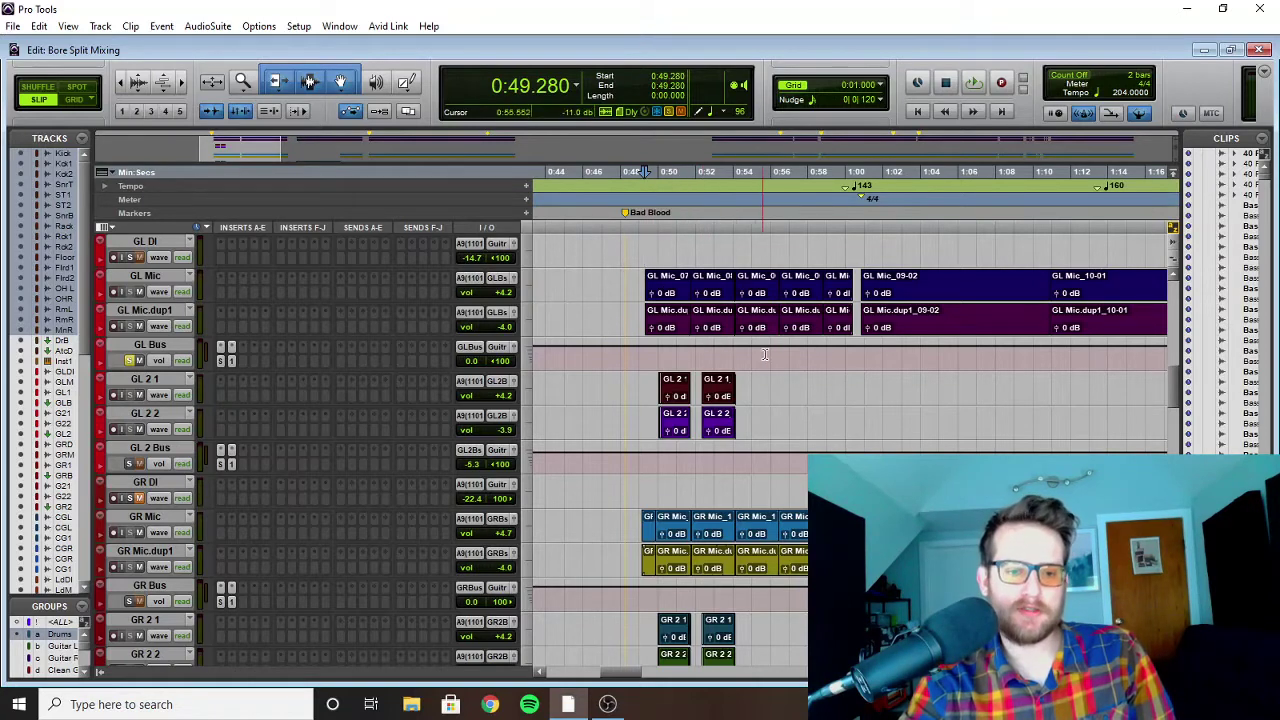
key("space")
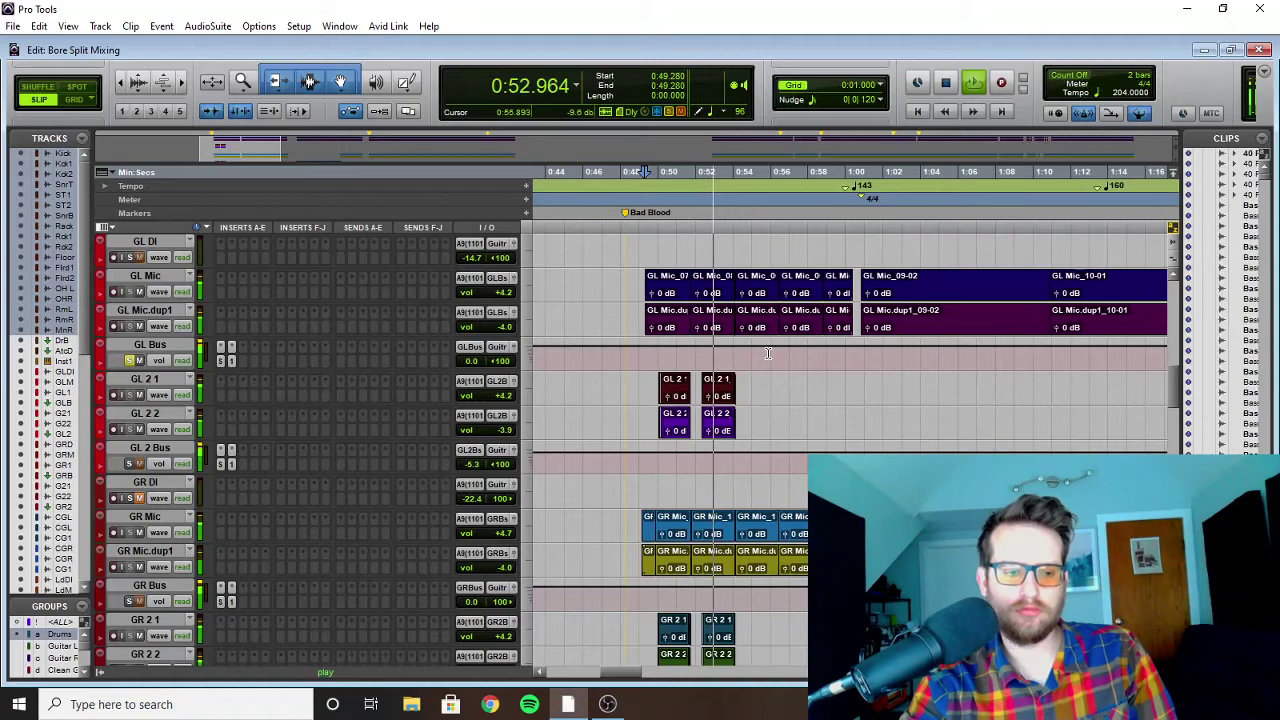
key("space")
Step: Unsolo GL Bus, solo GL 2 Bus, and play from 0:49.834
left_click(128, 360)
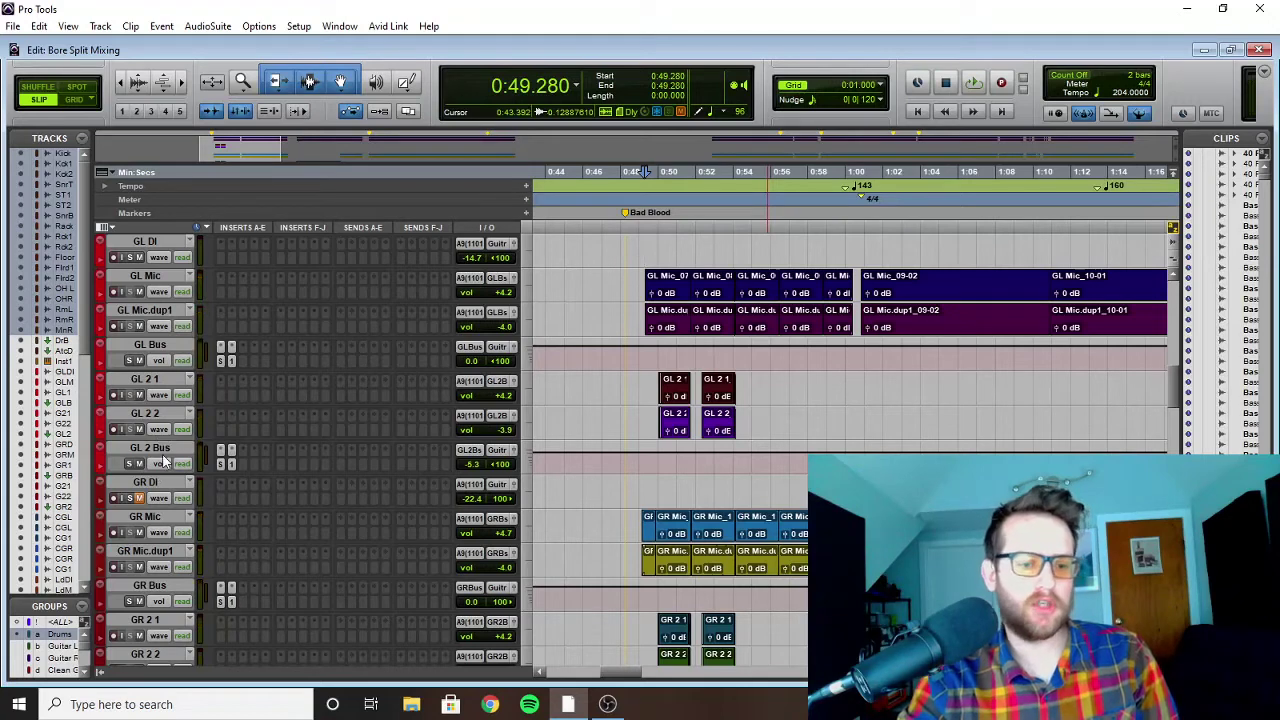
left_click(128, 464)
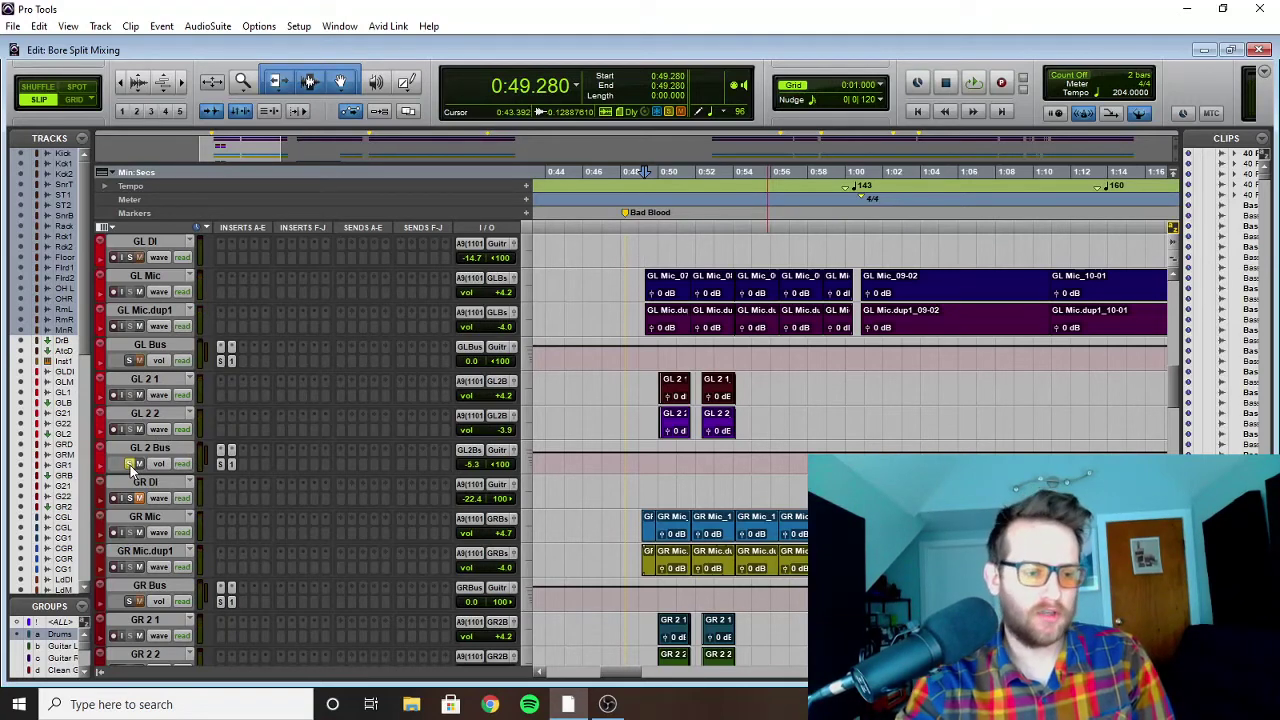
left_click(645, 358)
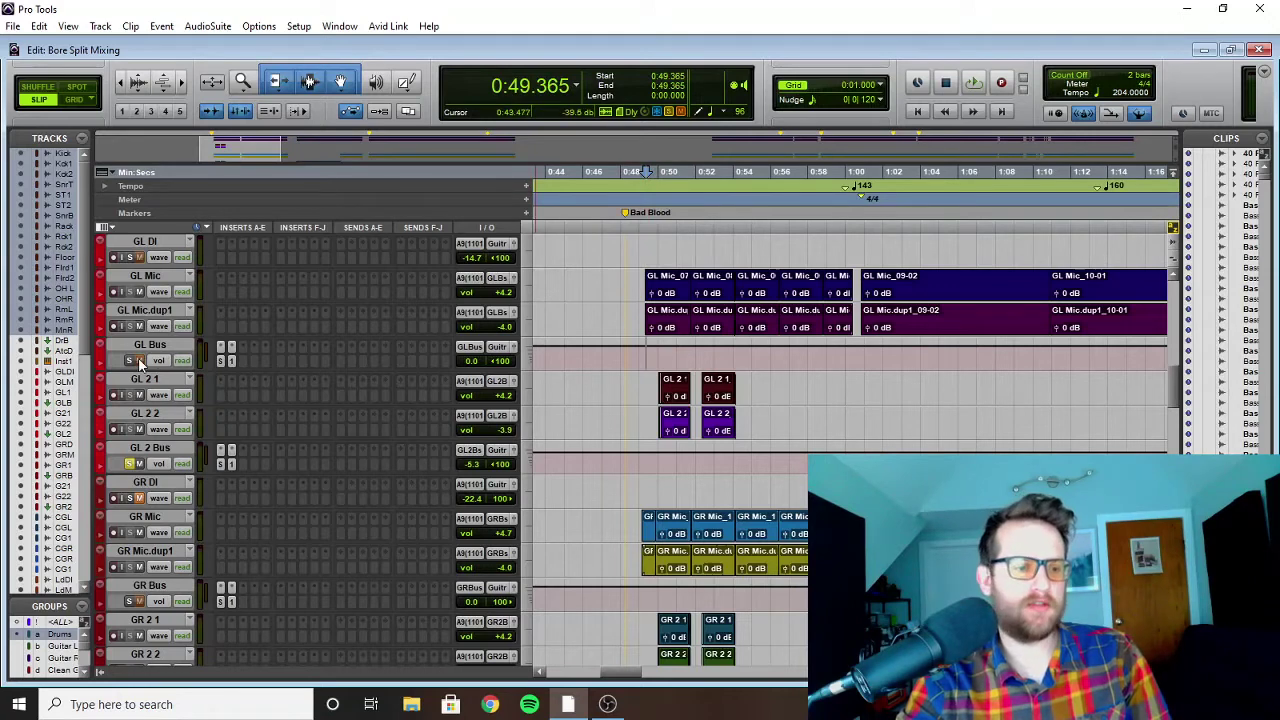
left_click(655, 358)
key("space")
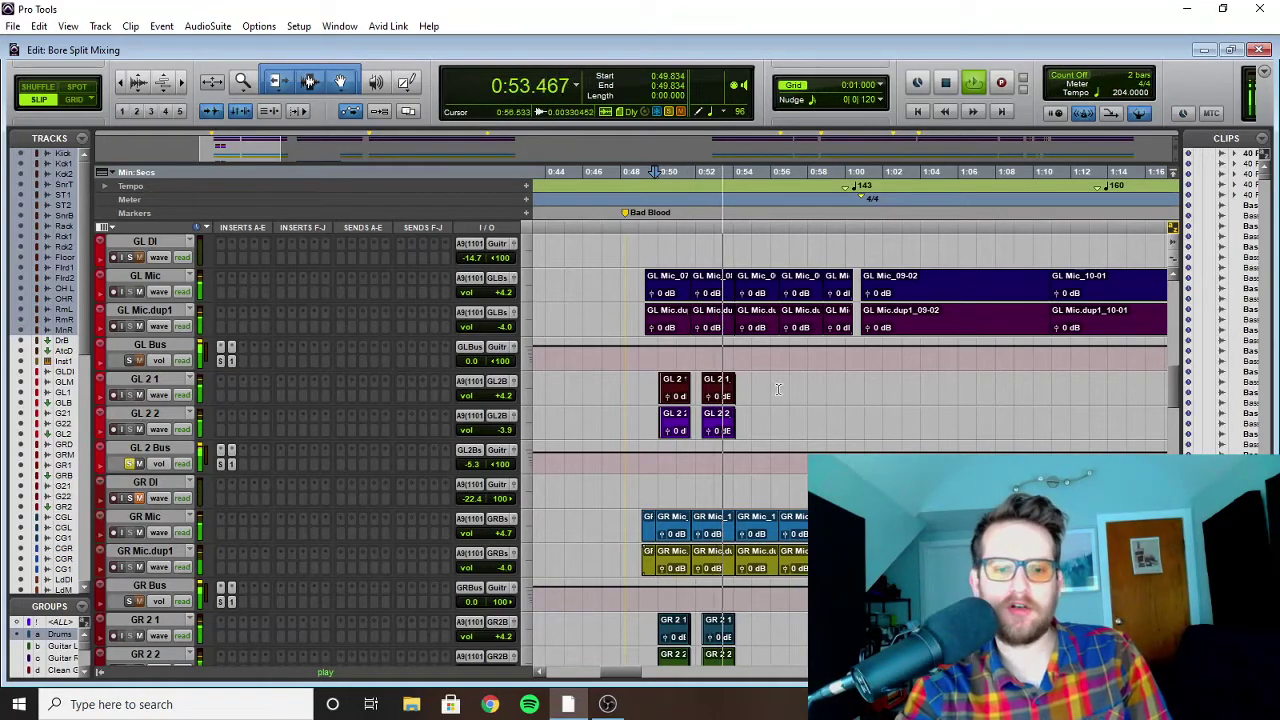
key("space")
Step: Play the guitar parts from 0:49.792
scroll(345, 527, "down", 2)
scroll(345, 527, "down", 1)
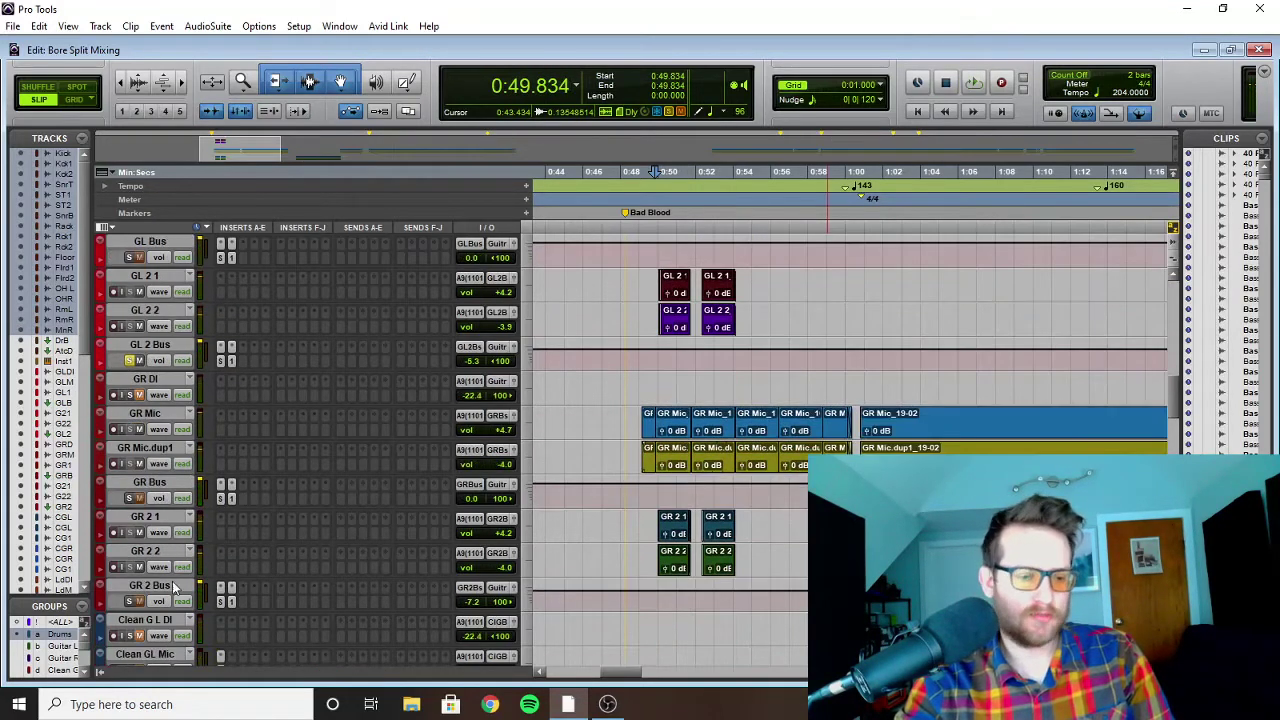
left_click(654, 490)
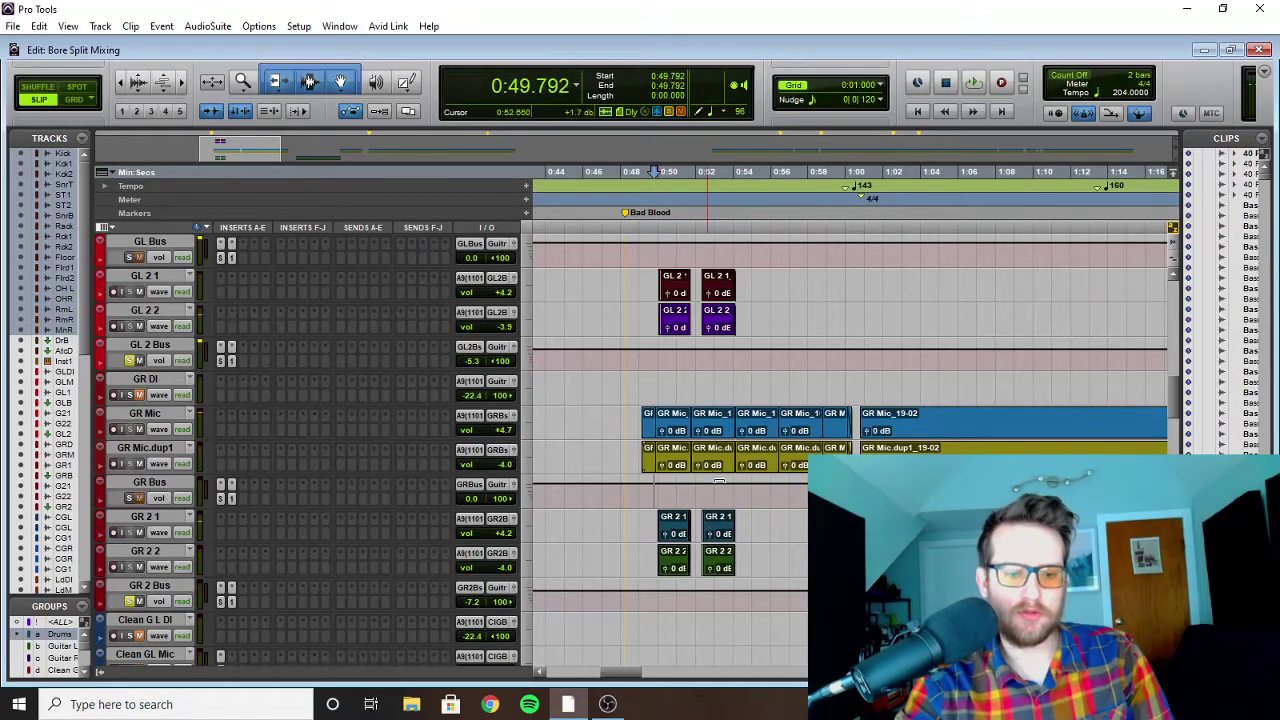
key("space")
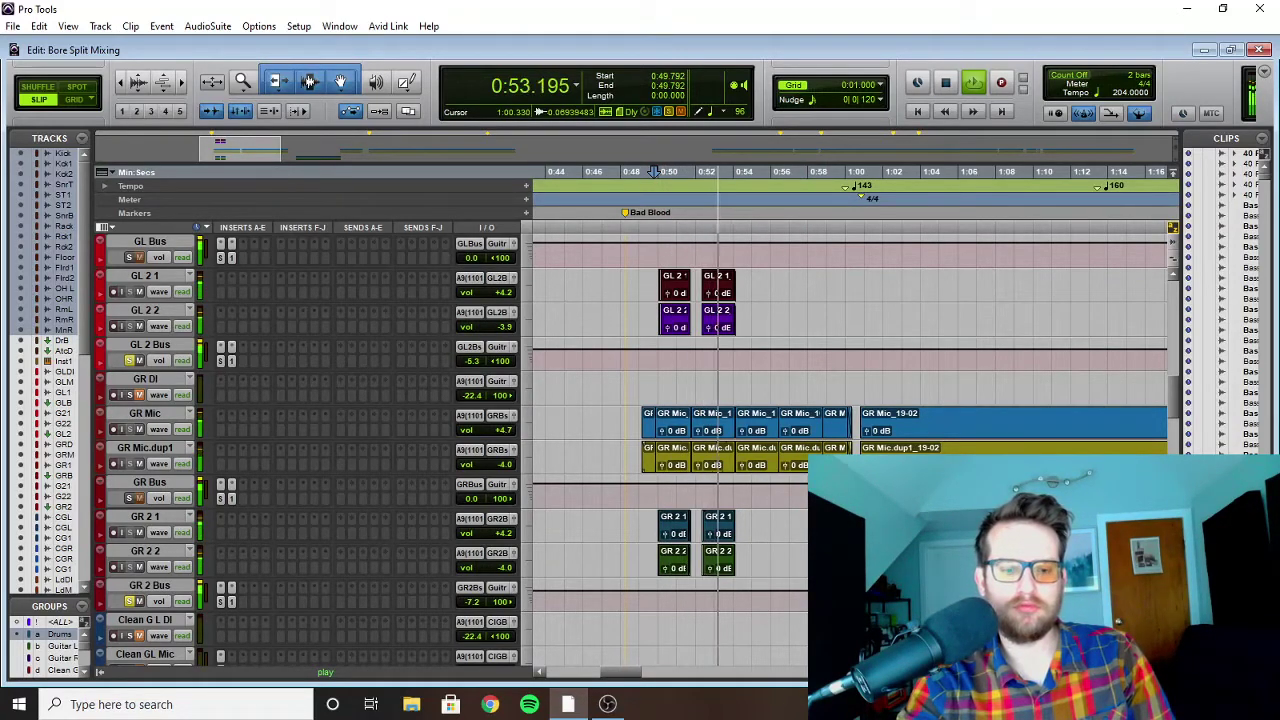
key("space")
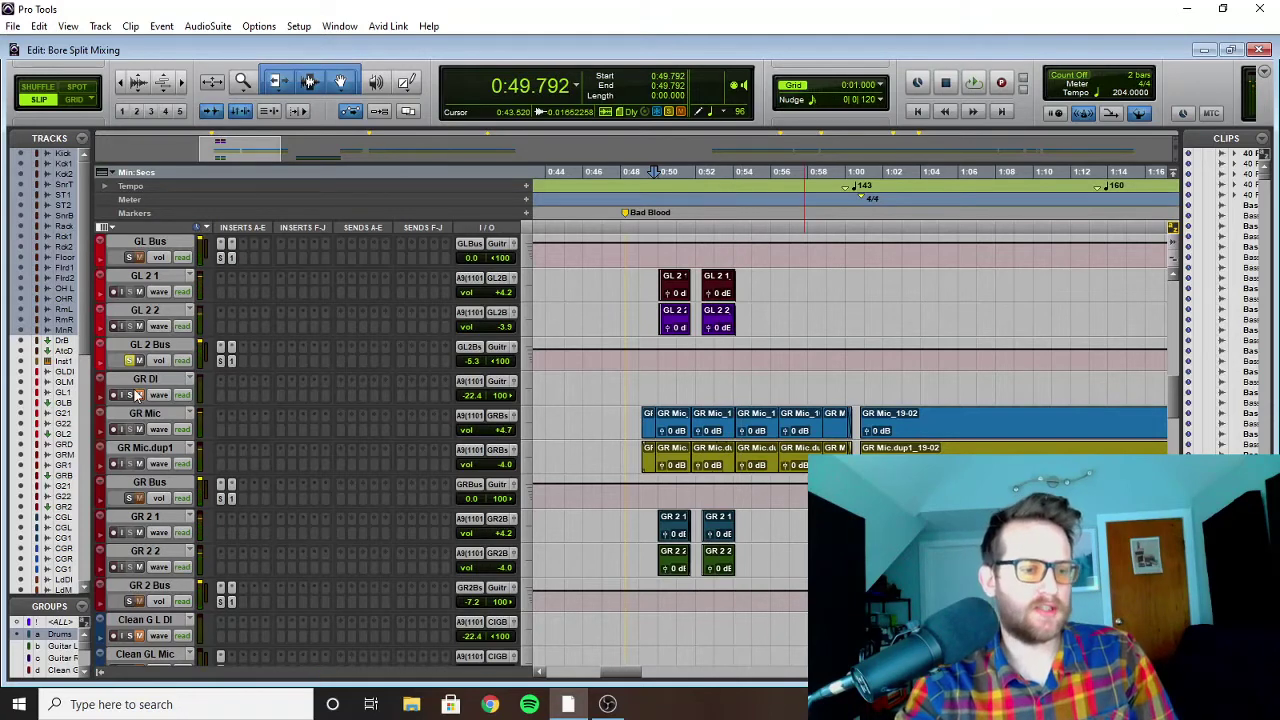
Step: Solo the GR Bus and play it back
scroll(505, 437, "up", 3)
scroll(505, 437, "down", 4)
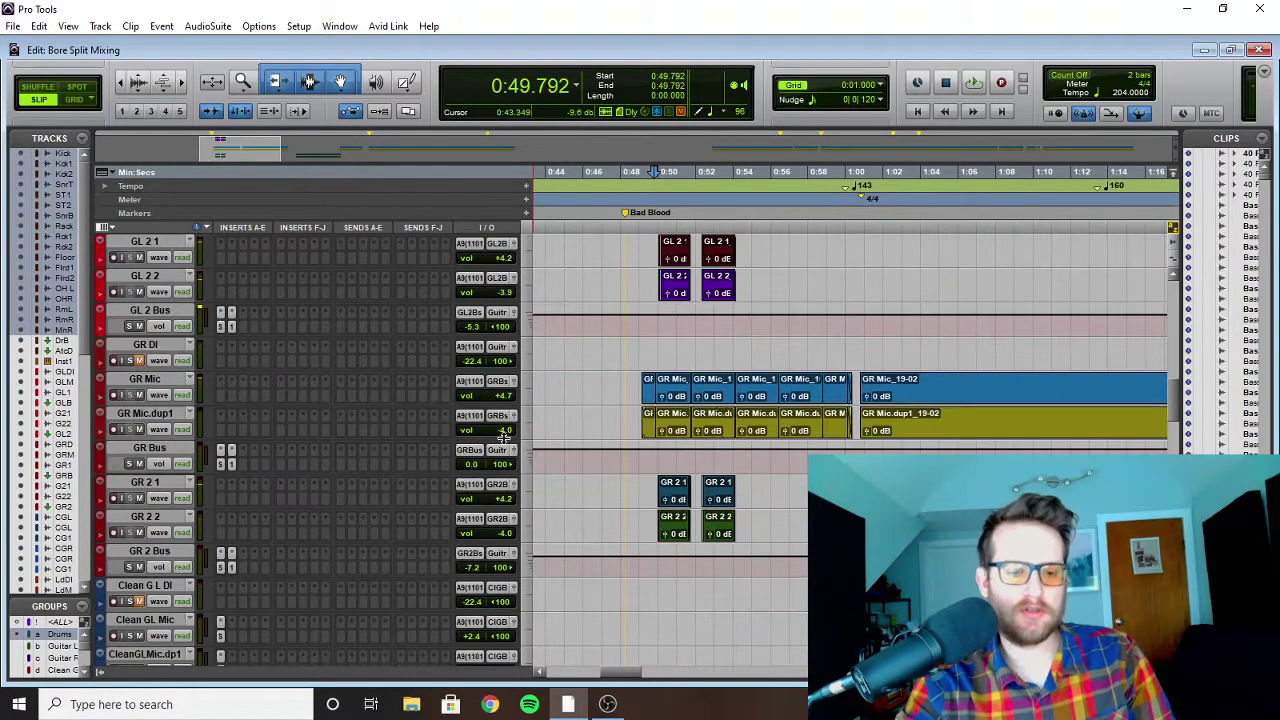
left_click(129, 464)
key("space")
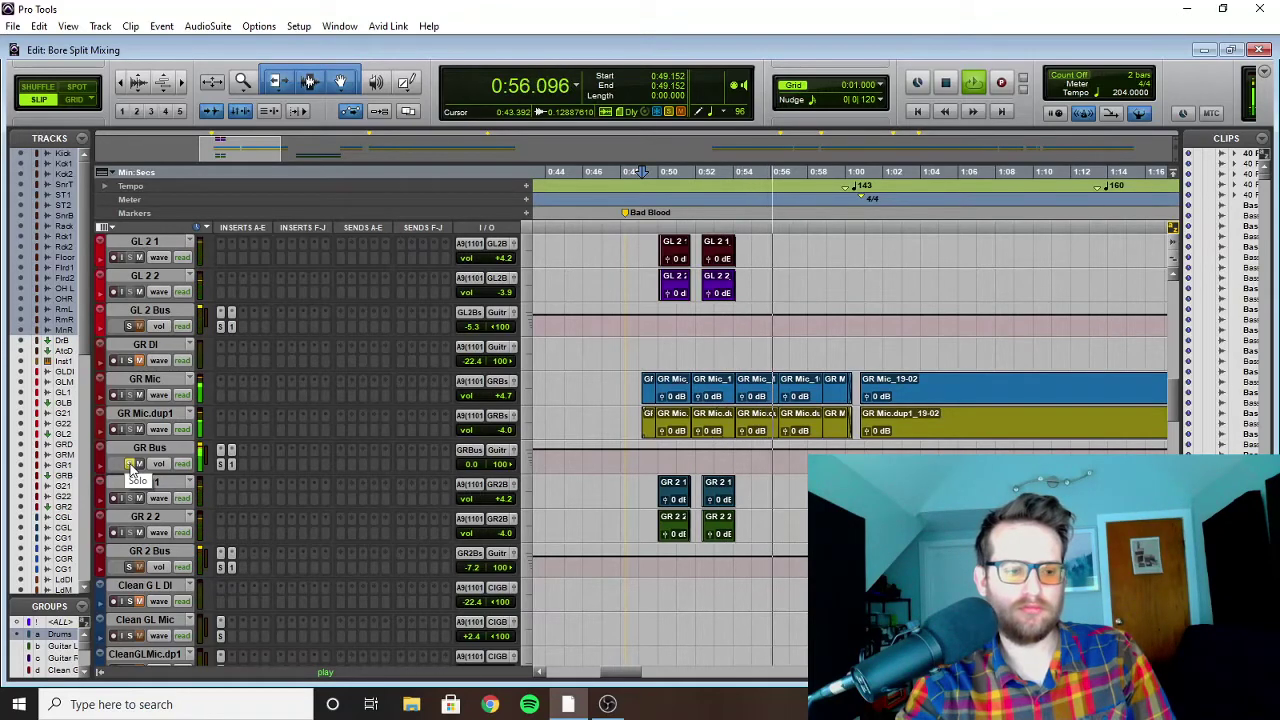
key("space")
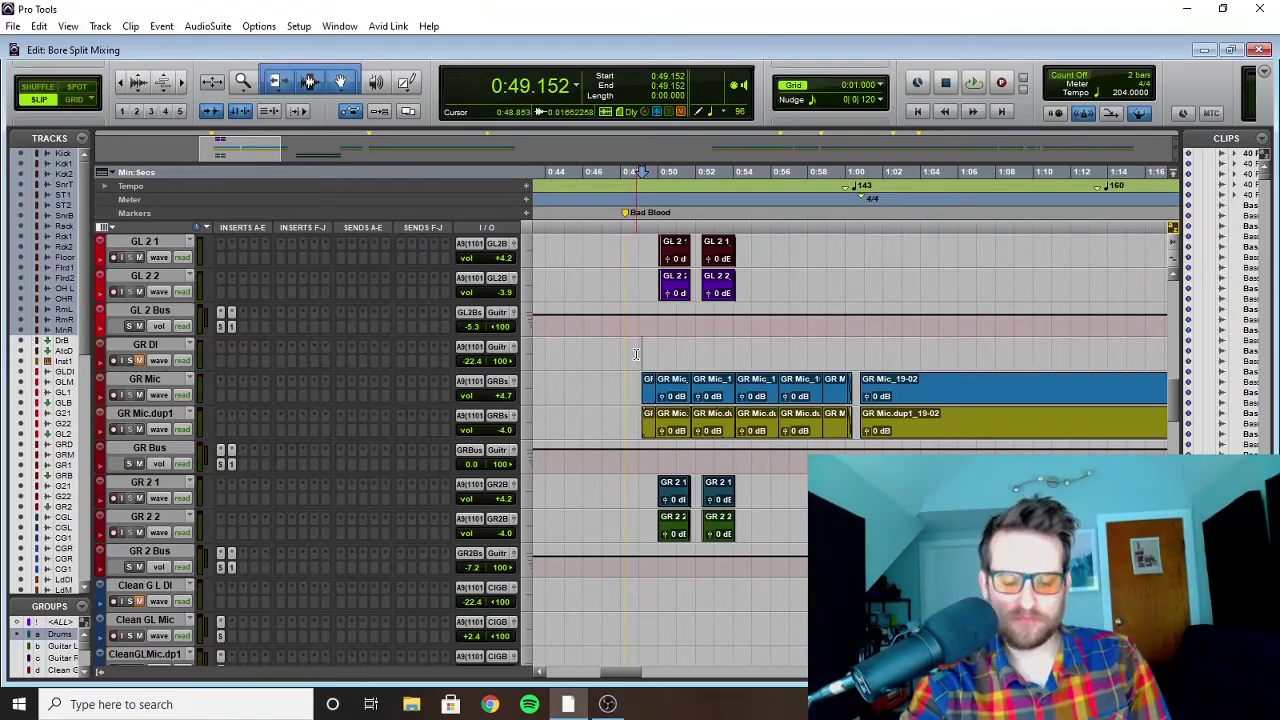
Step: Move the playback start to 0:49.024 and play again
scroll(665, 380, "up", 4)
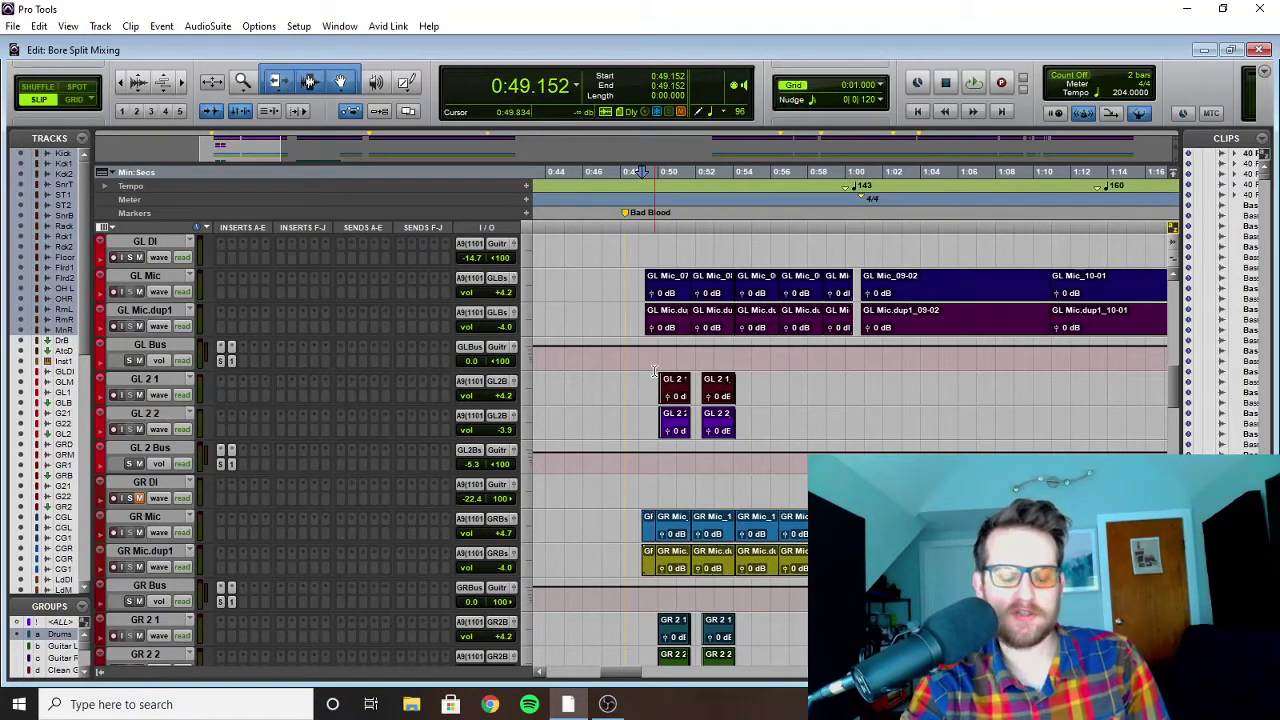
scroll(653, 372, "down", 3)
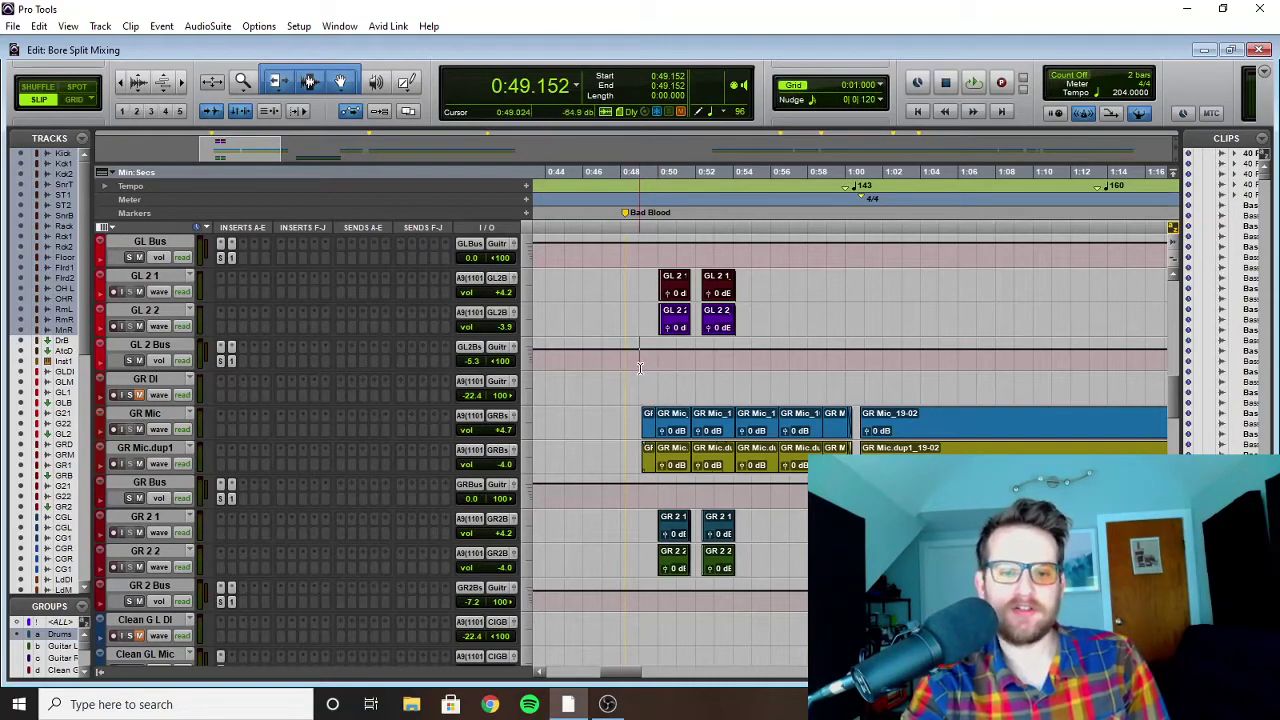
left_click(641, 360)
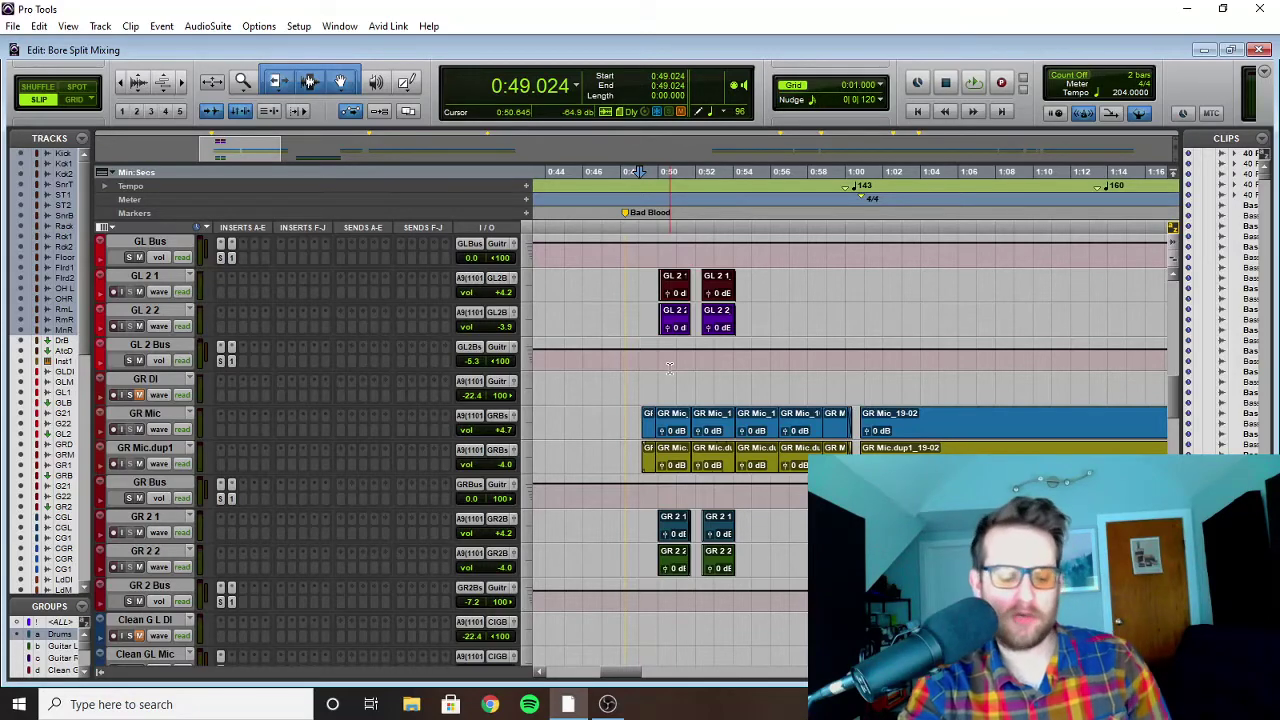
scroll(694, 369, "up", 5)
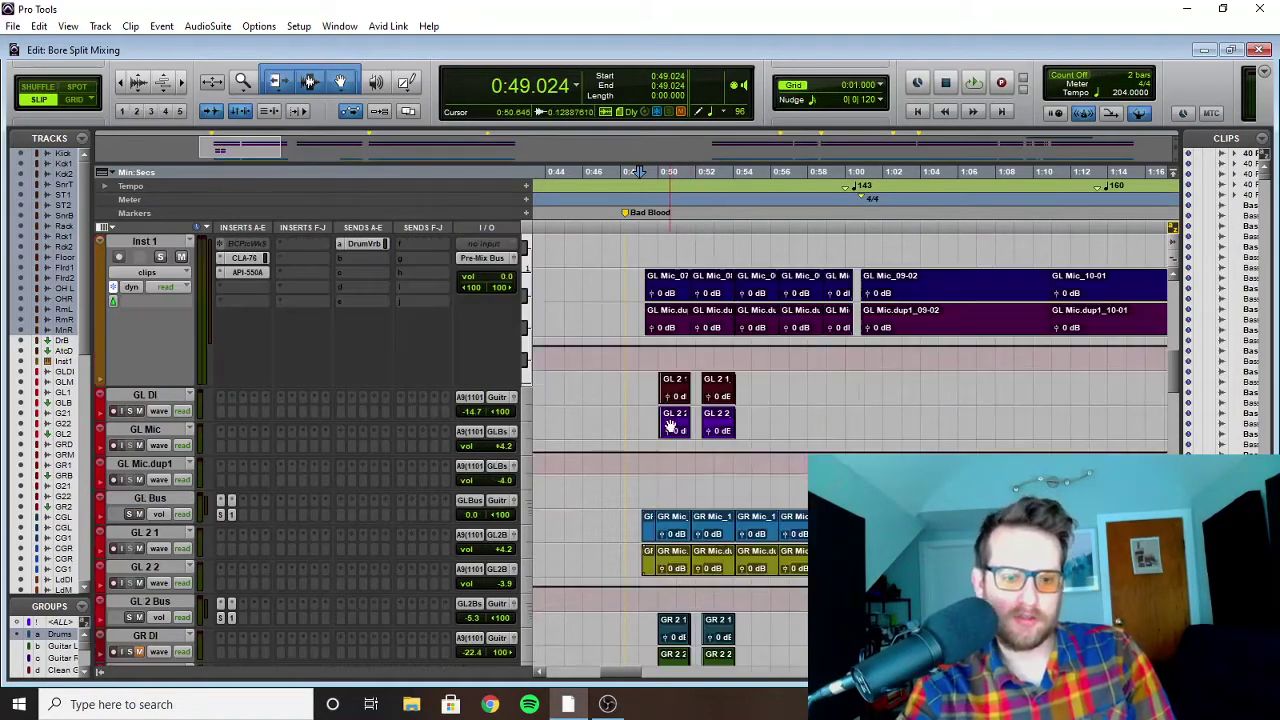
scroll(668, 400, "down", 4)
scroll(668, 400, "up", 2)
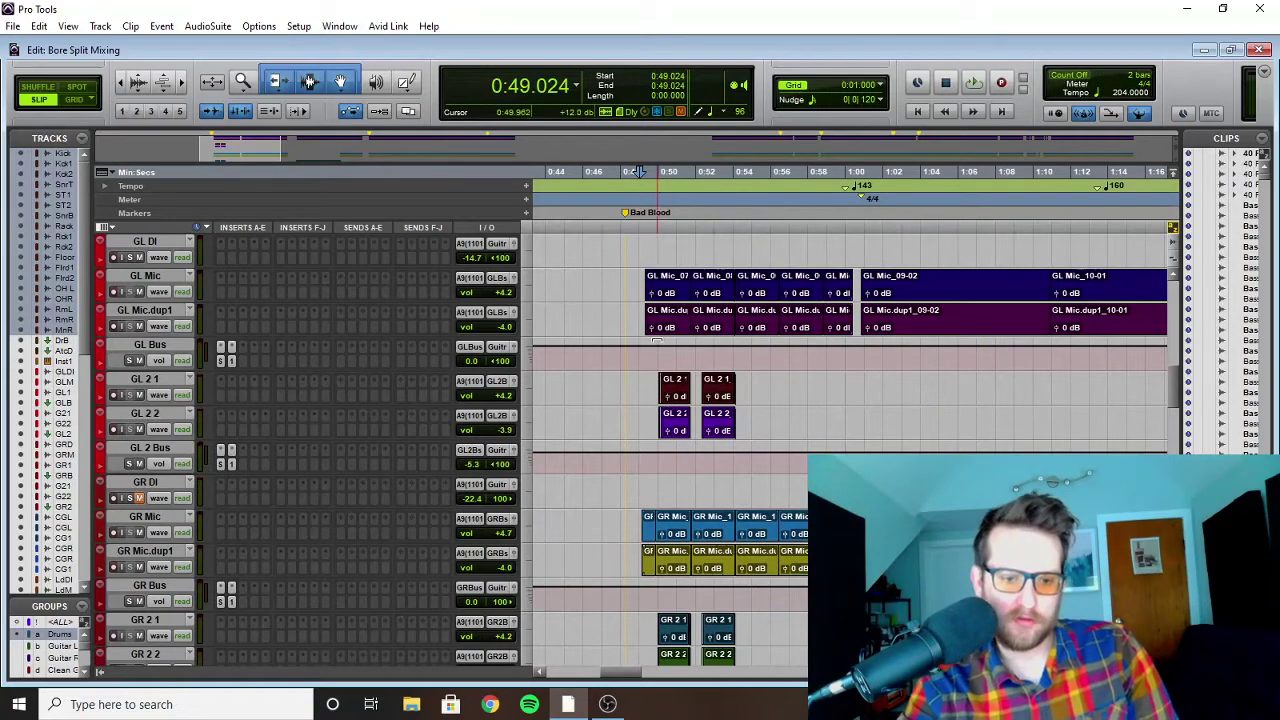
key("space")
key("space")
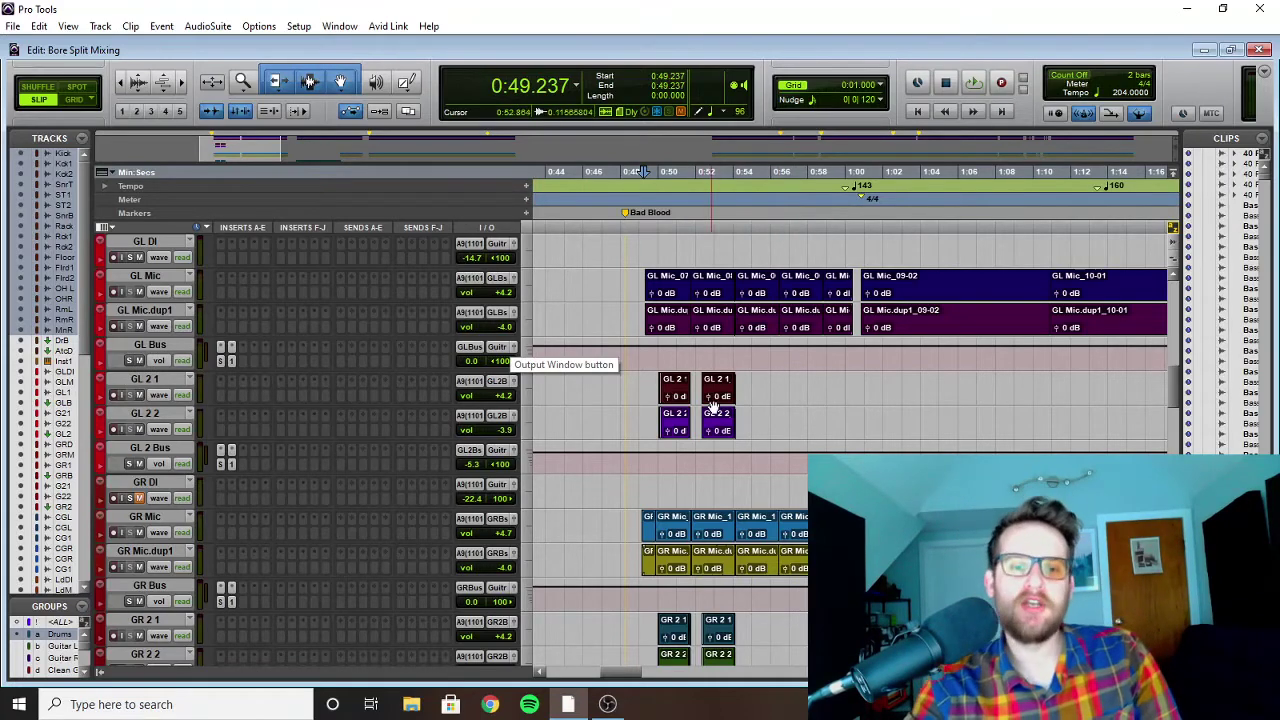
Step: Solo all the bass tracks and set the playback start to 0:49.024
scroll(723, 400, "right", 3)
scroll(719, 408, "down", 10)
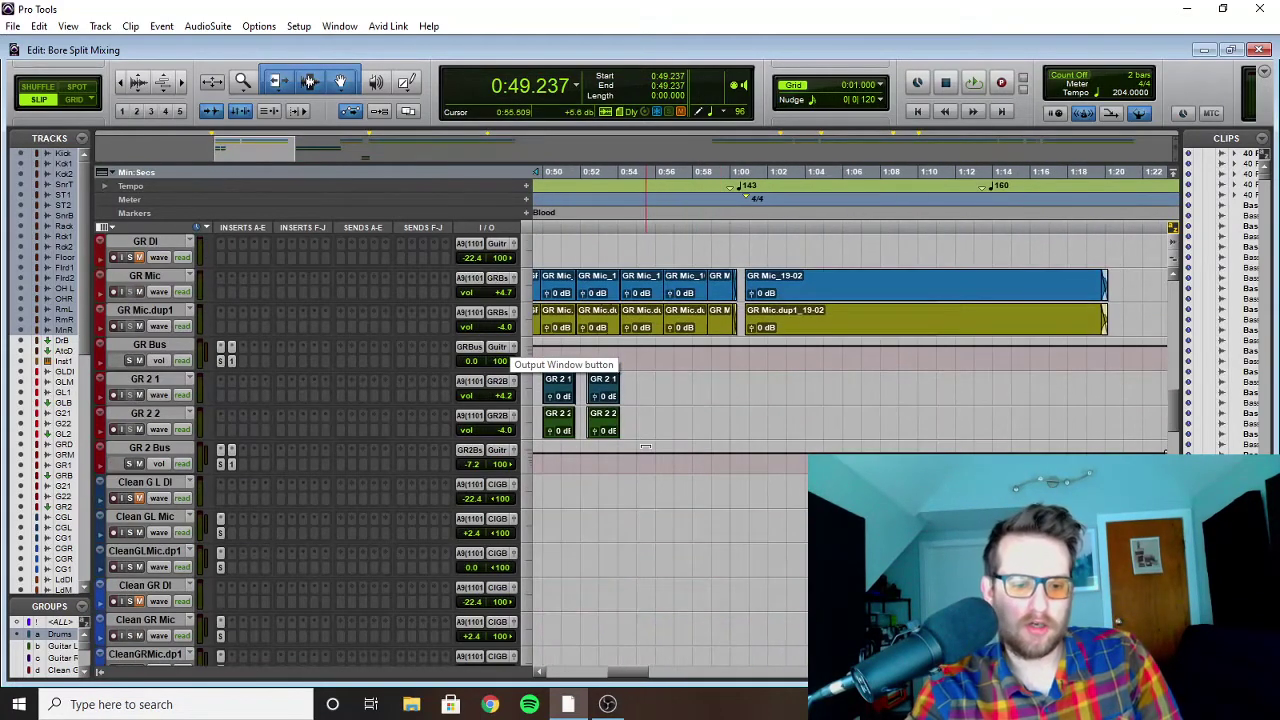
scroll(680, 460, "left", 6)
scroll(806, 470, "down", 5)
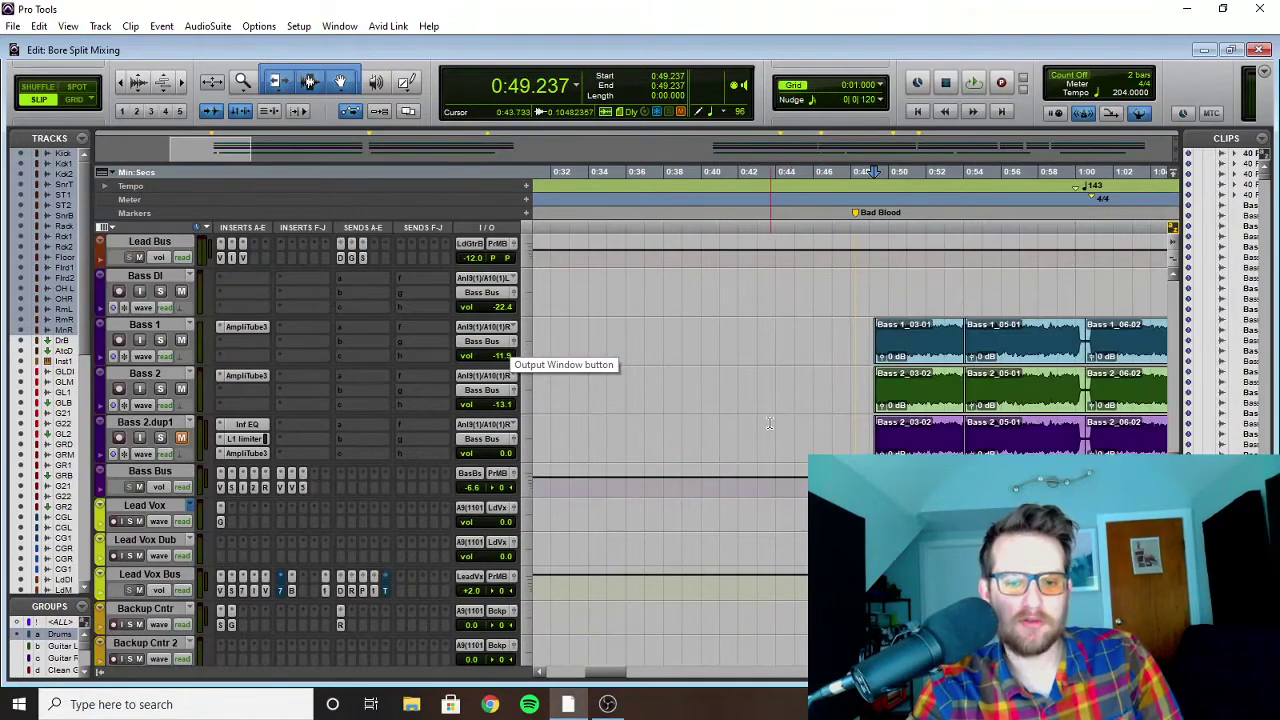
scroll(700, 420, "right", 4)
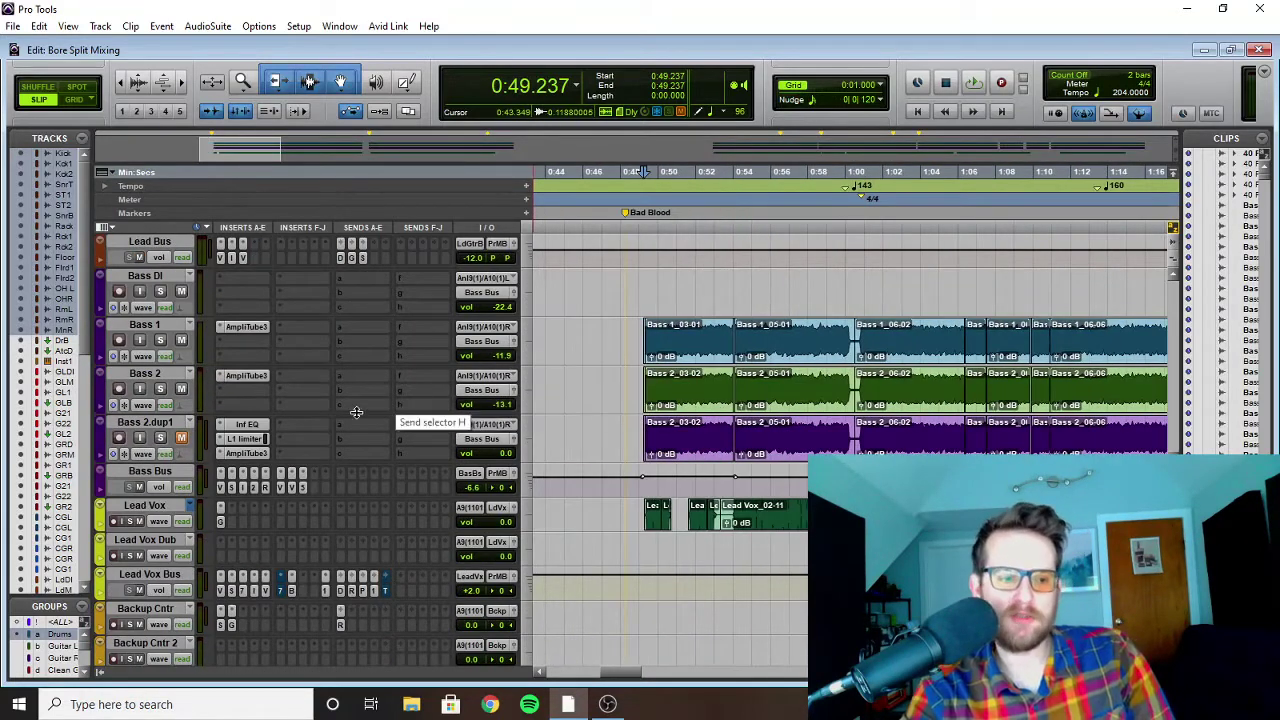
left_click(160, 340)
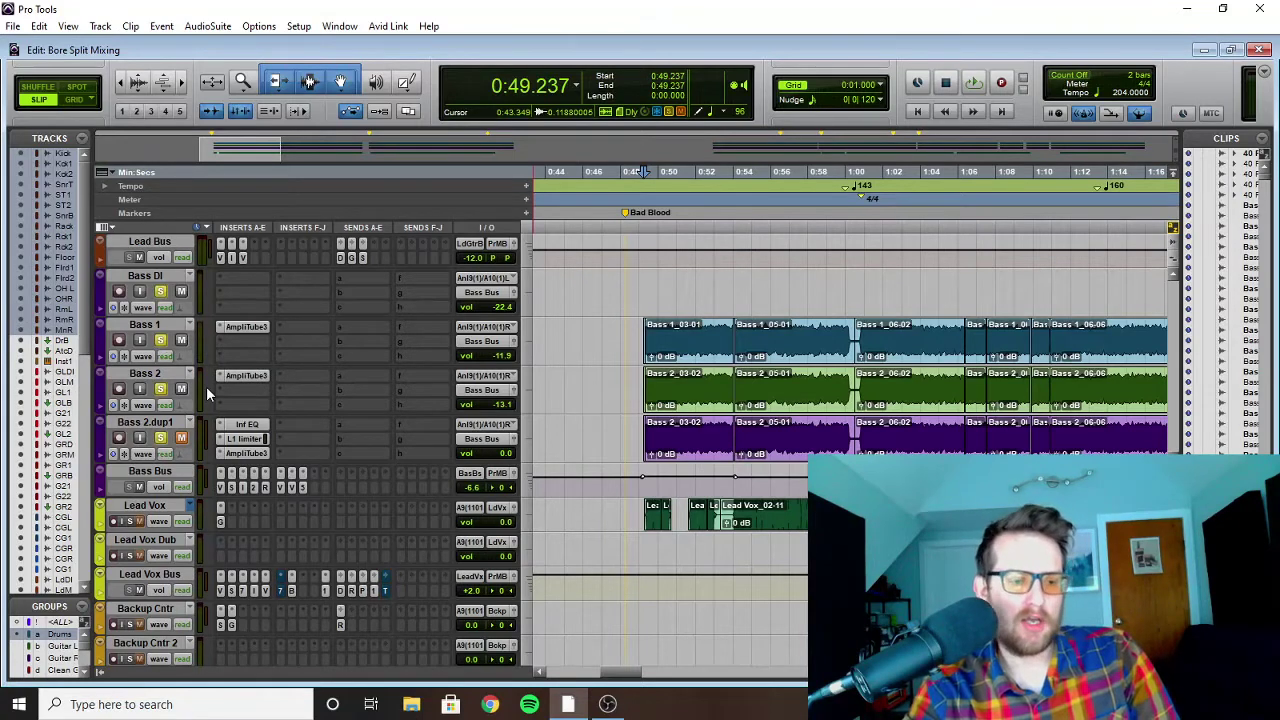
left_click(645, 281)
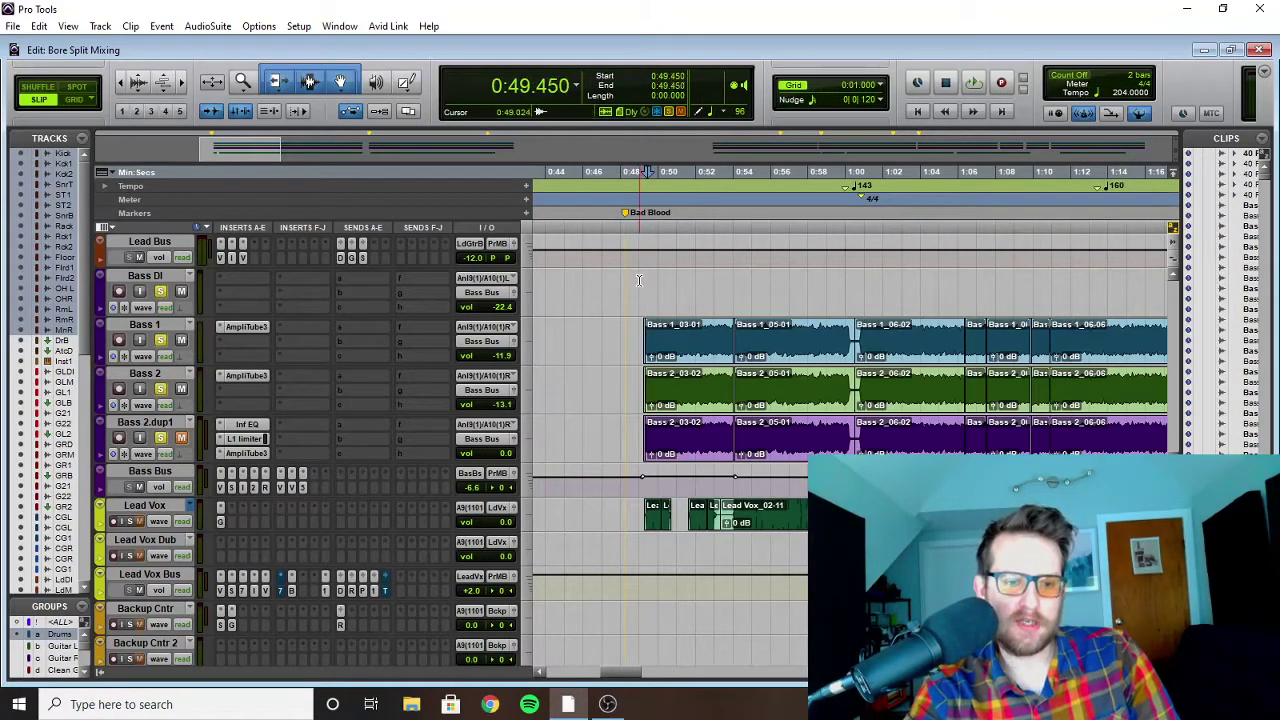
left_click(637, 282)
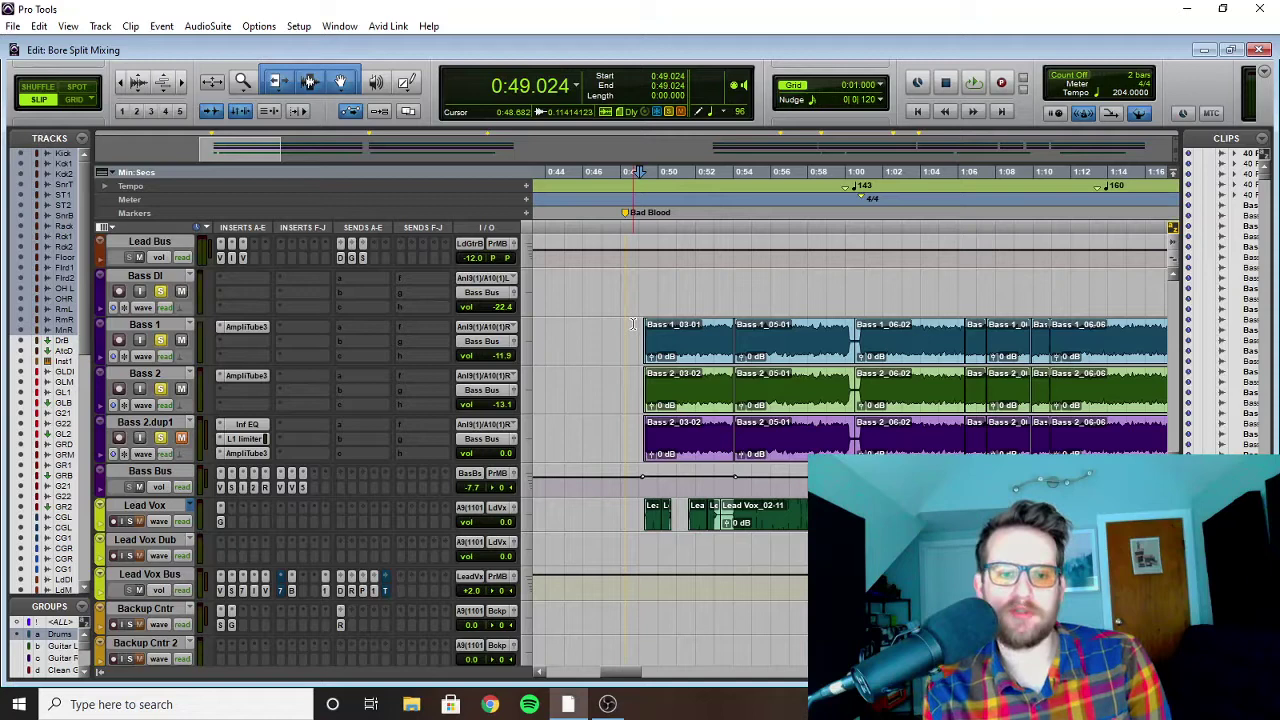
Step: Play the soloed bass tracks from 0:49.109, then toggle Bass 1's solo
left_click(160, 342)
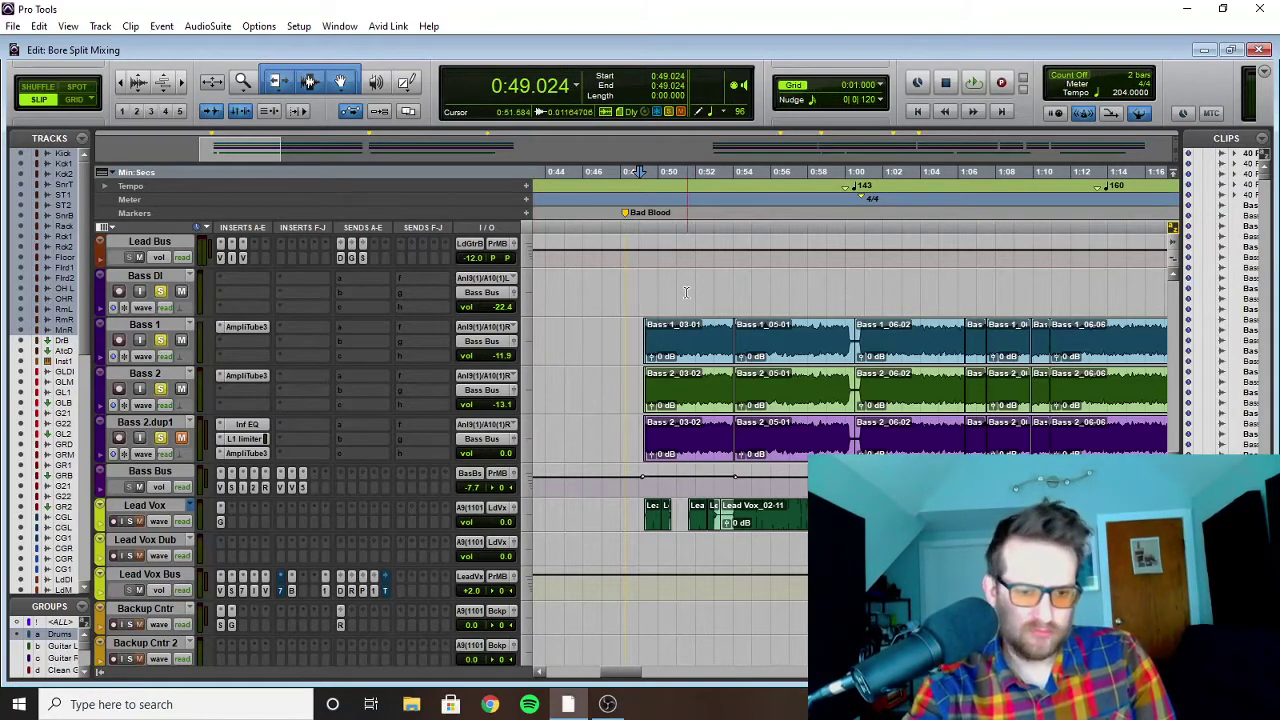
left_click(640, 278)
key("space")
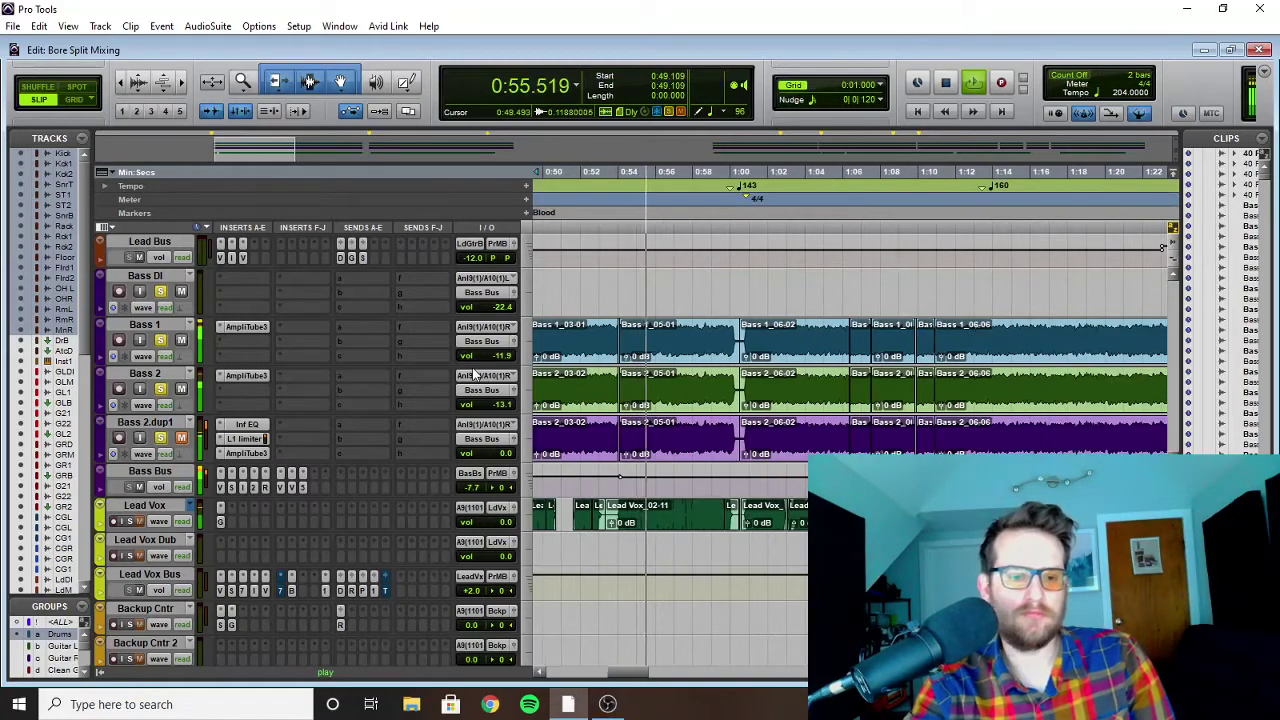
key("space")
left_click(160, 341)
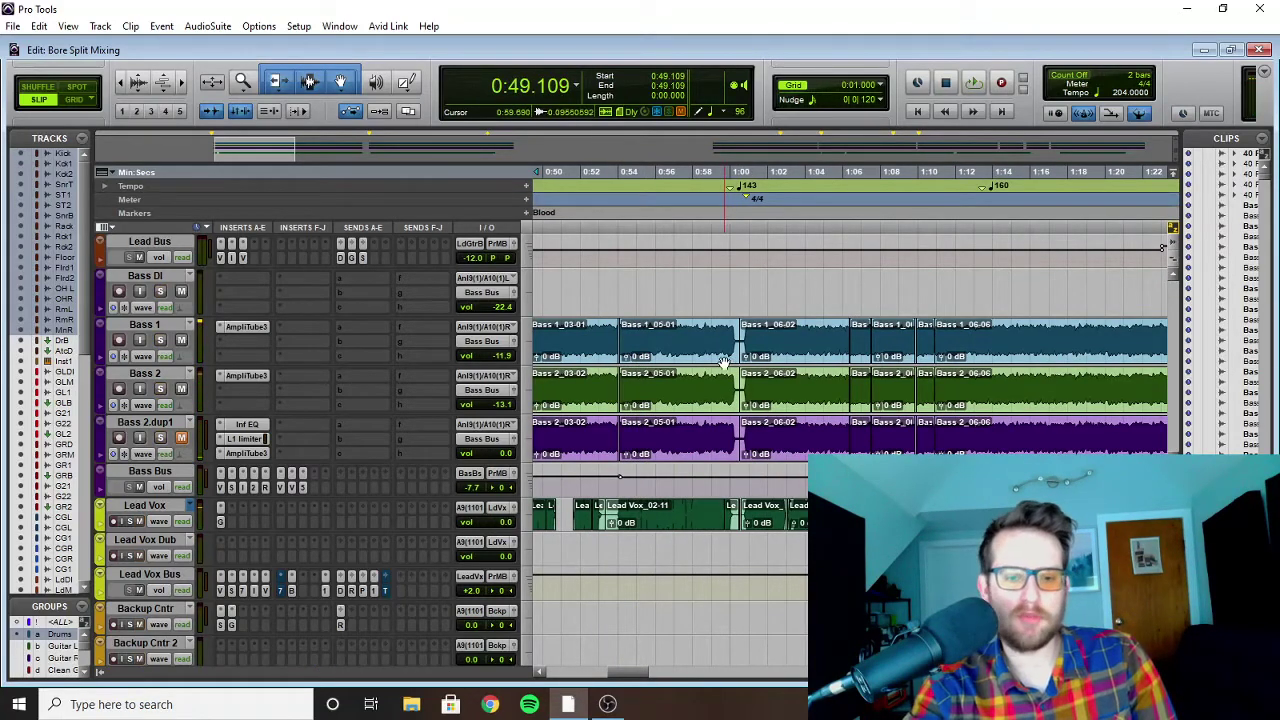
scroll(686, 312, "left", 3)
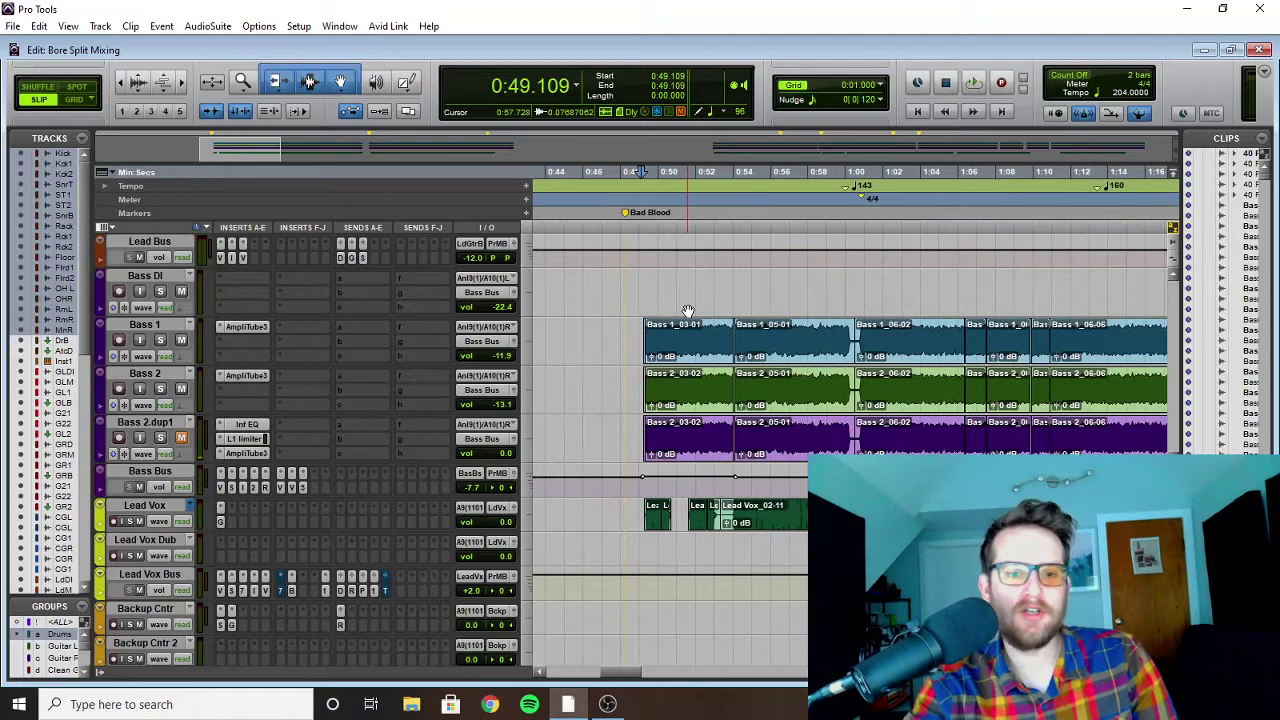
Step: Play the soloed bass once more from 0:49.066 and stop
left_click(645, 280)
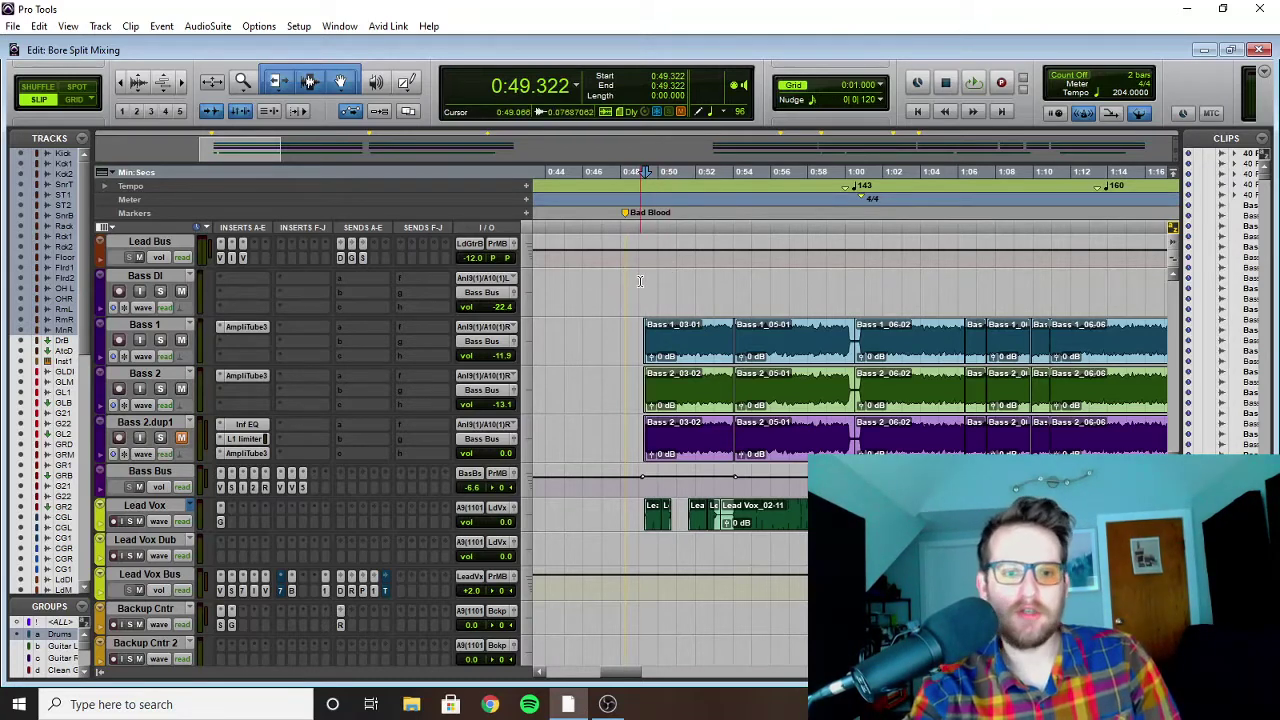
left_click(640, 280)
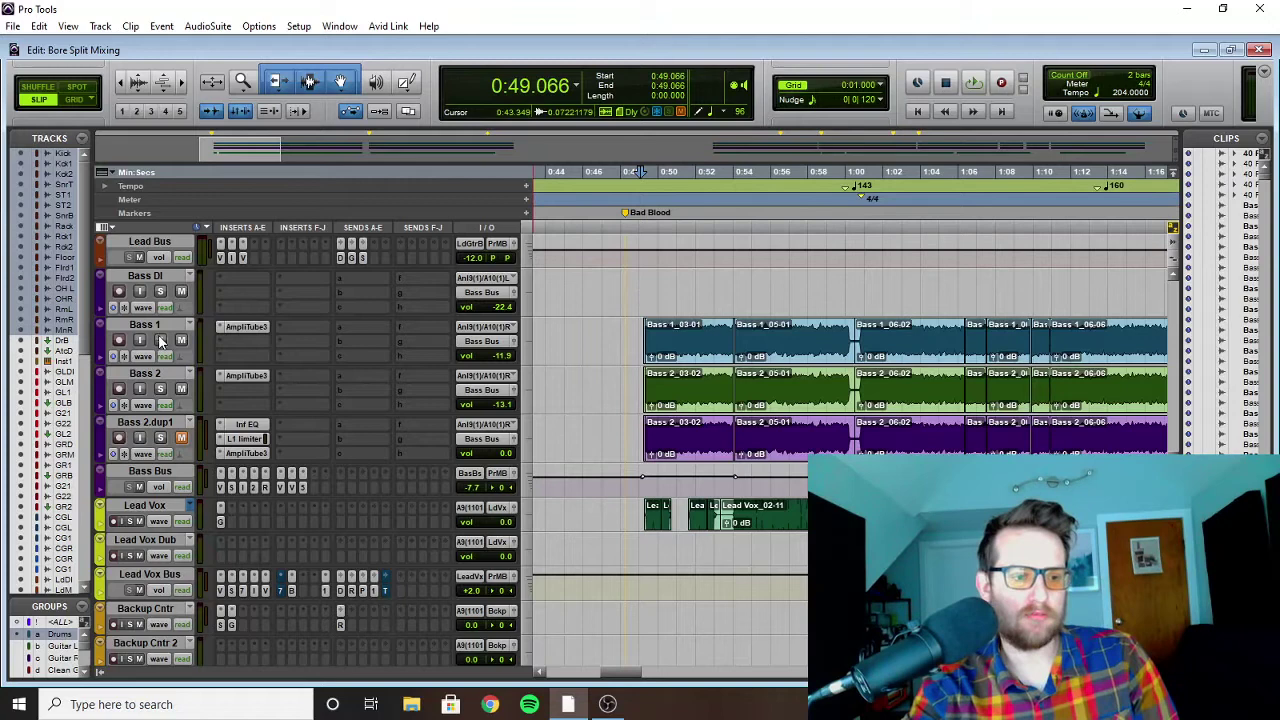
key("space")
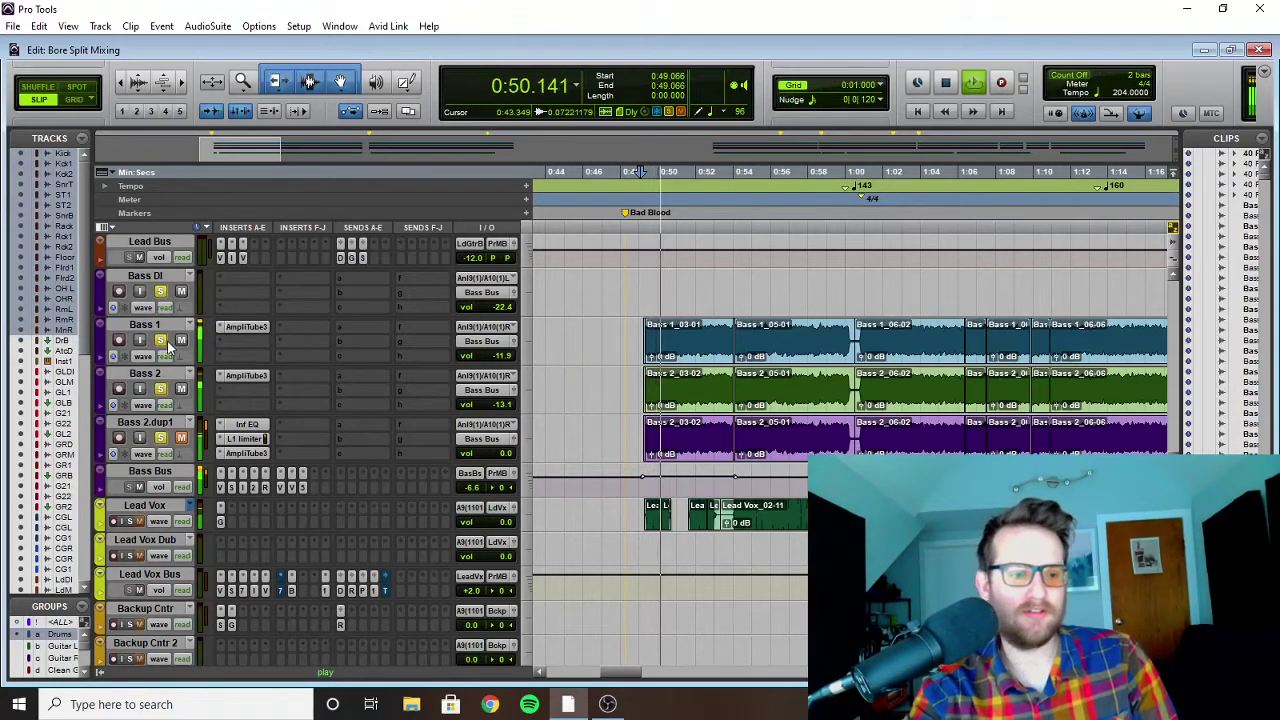
key("space")
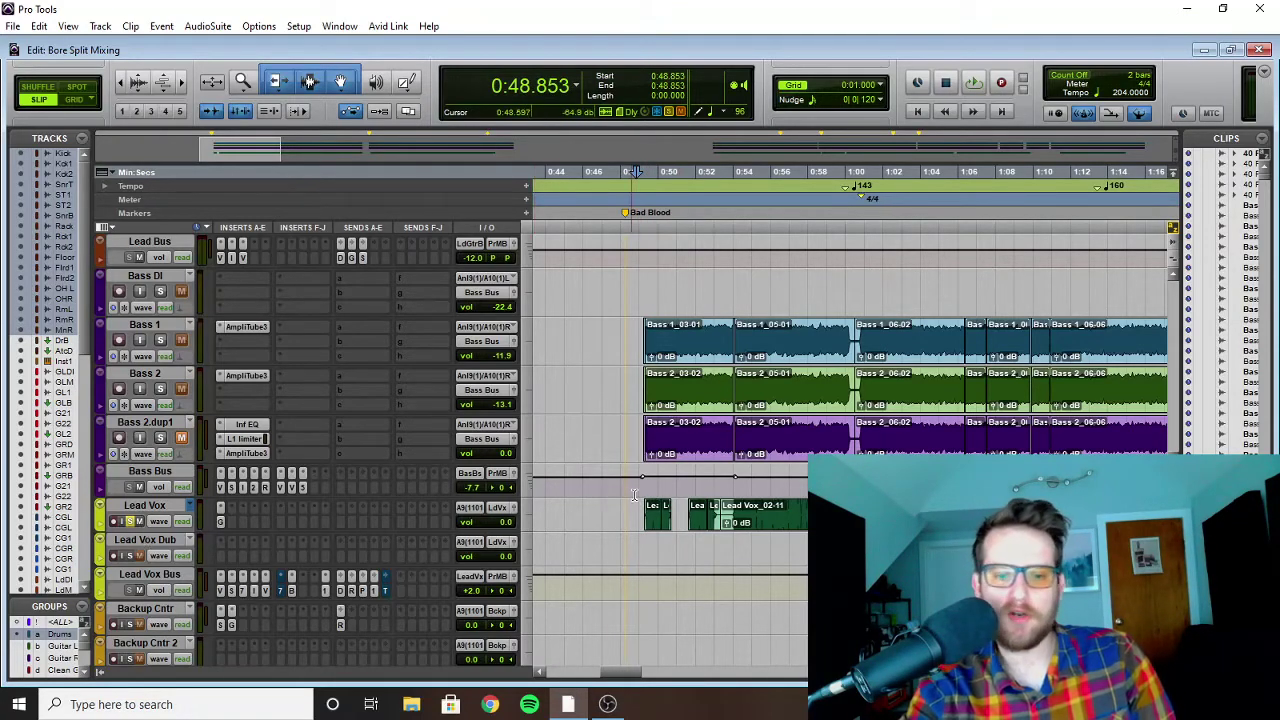
Step: Play the lead vocal section, then open the Virtual Tape Machines plugin on Lead Vox Bus insert E
scroll(634, 494, "down", 5)
scroll(670, 488, "up", 5)
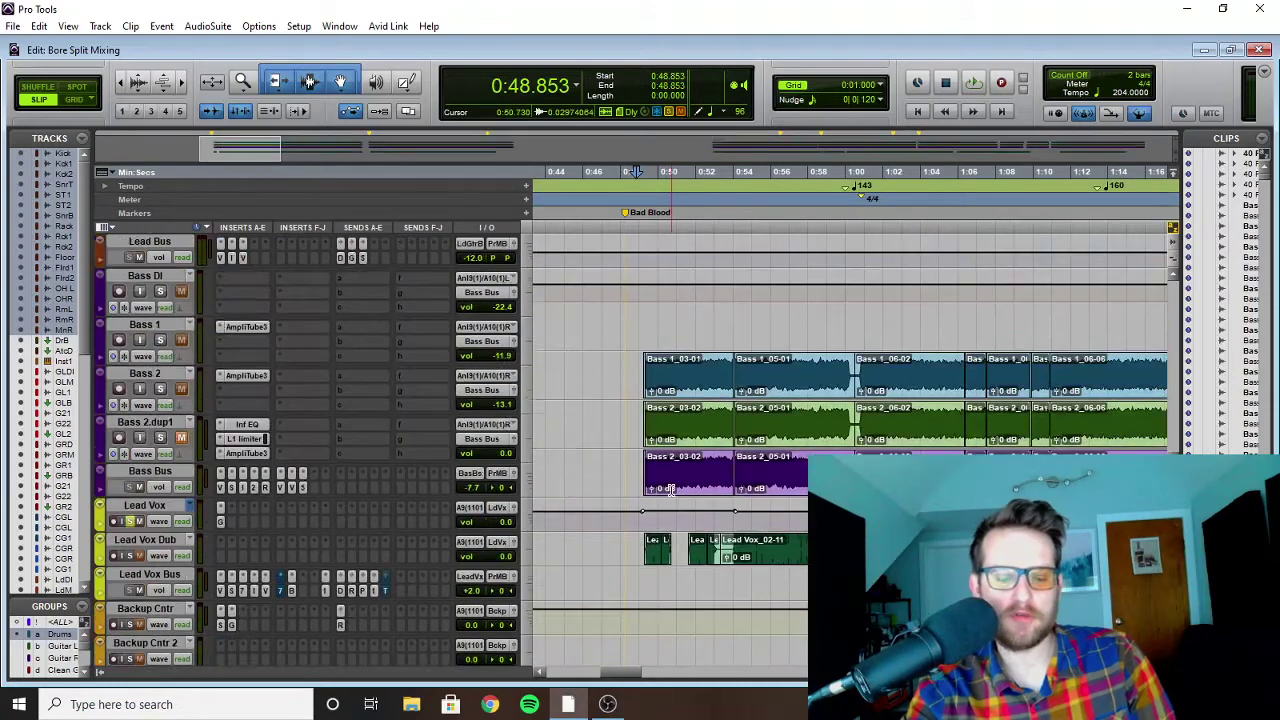
scroll(670, 488, "down", 2)
key("space")
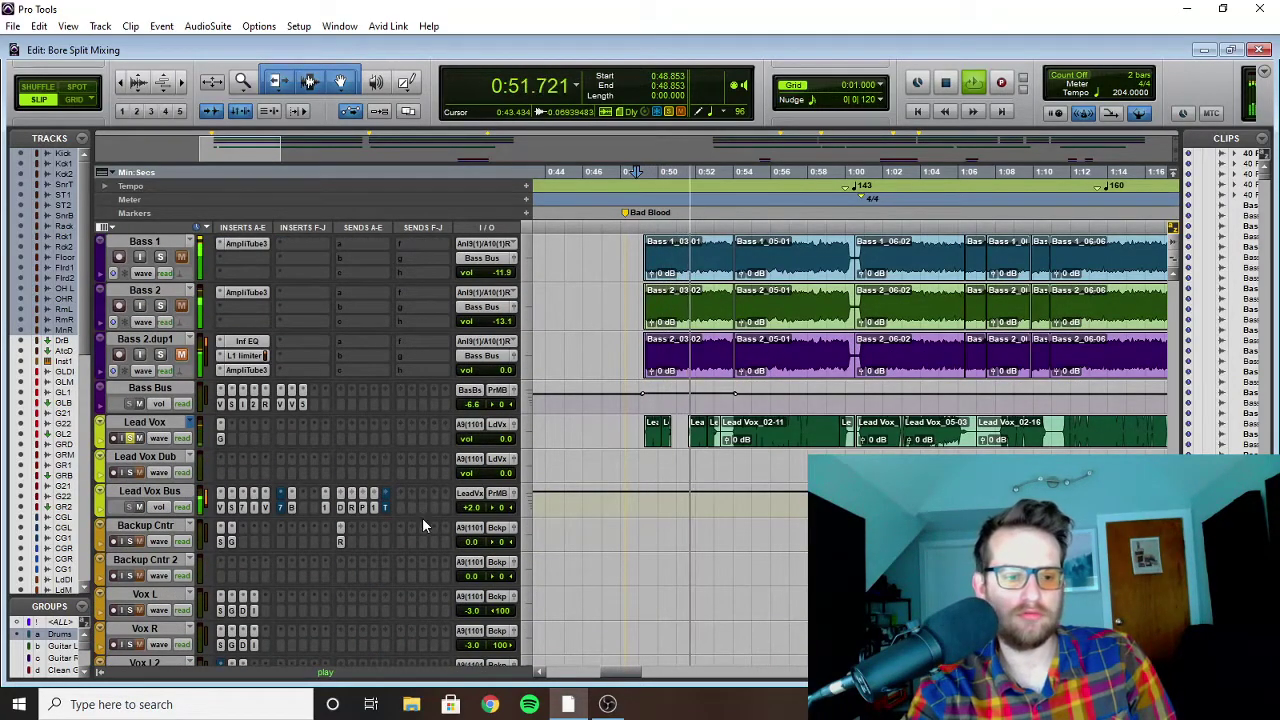
scroll(422, 510, "down", 2)
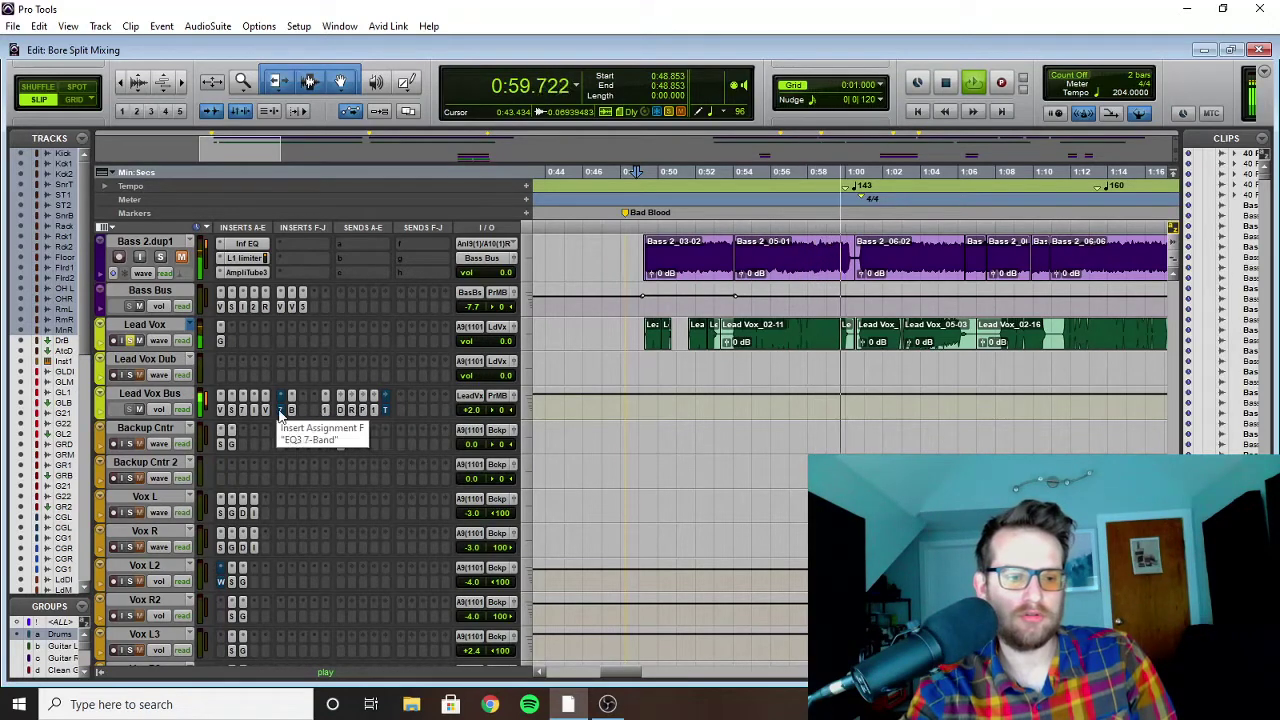
key("space")
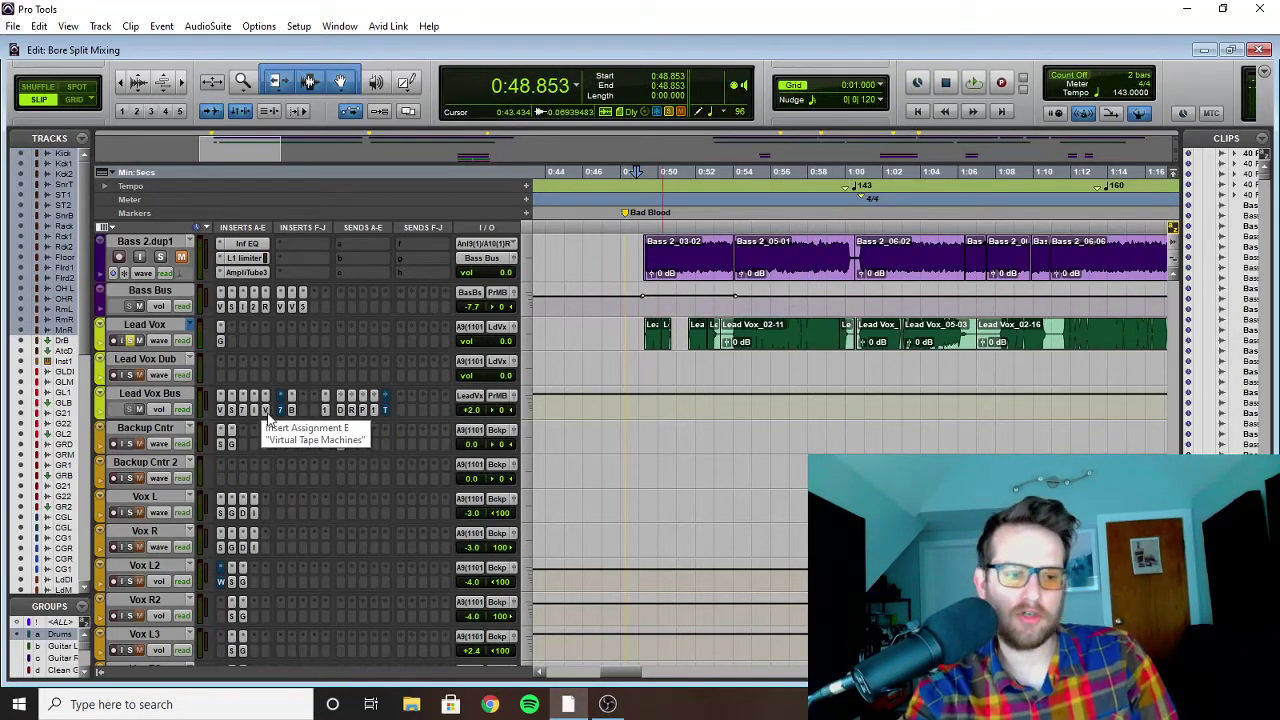
left_click(266, 411)
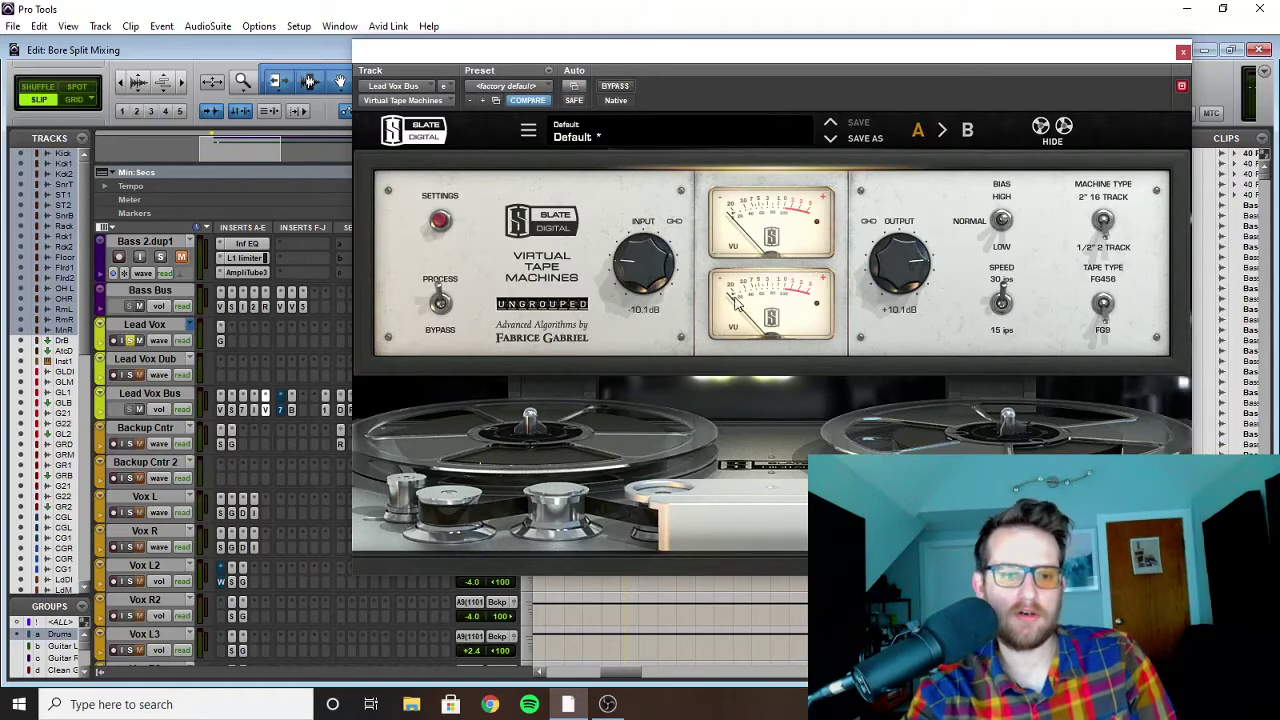
Step: Show Lead Vox Bus's Virtual Mix Rack, SSL E-Channel, CLA-76 and Infinity EQ plugins in turn
left_click(1183, 51)
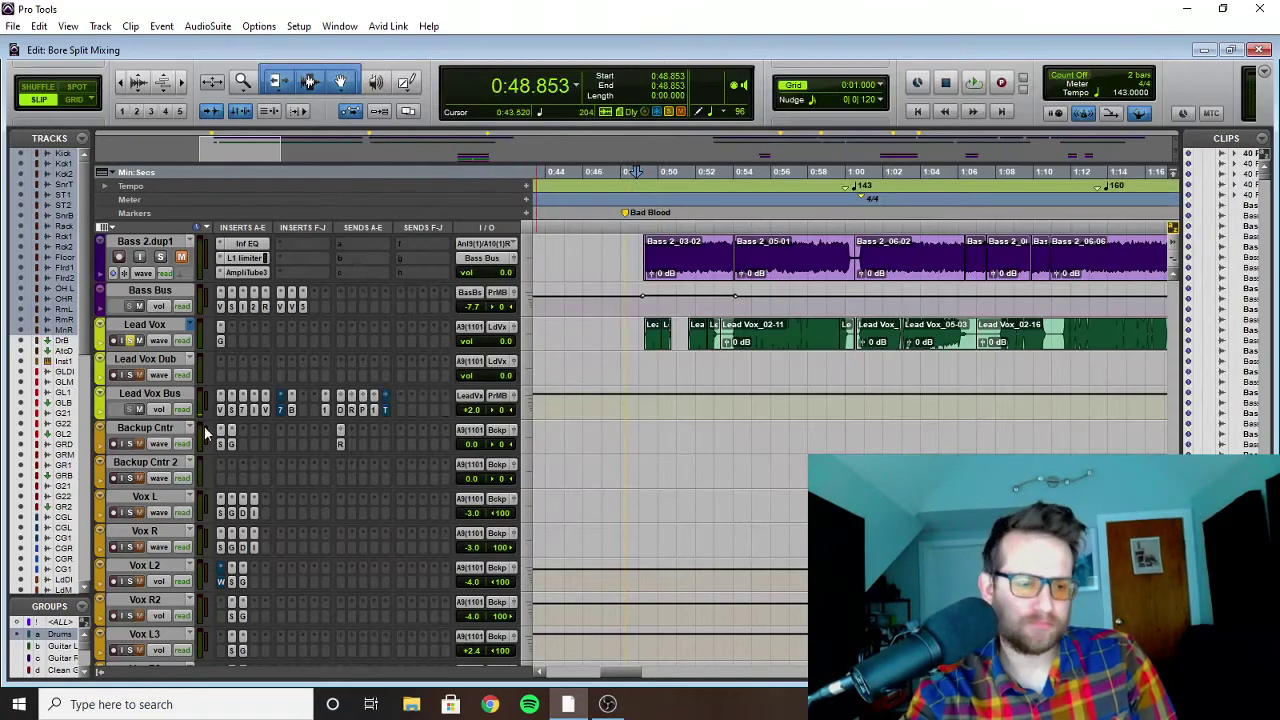
left_click(221, 397)
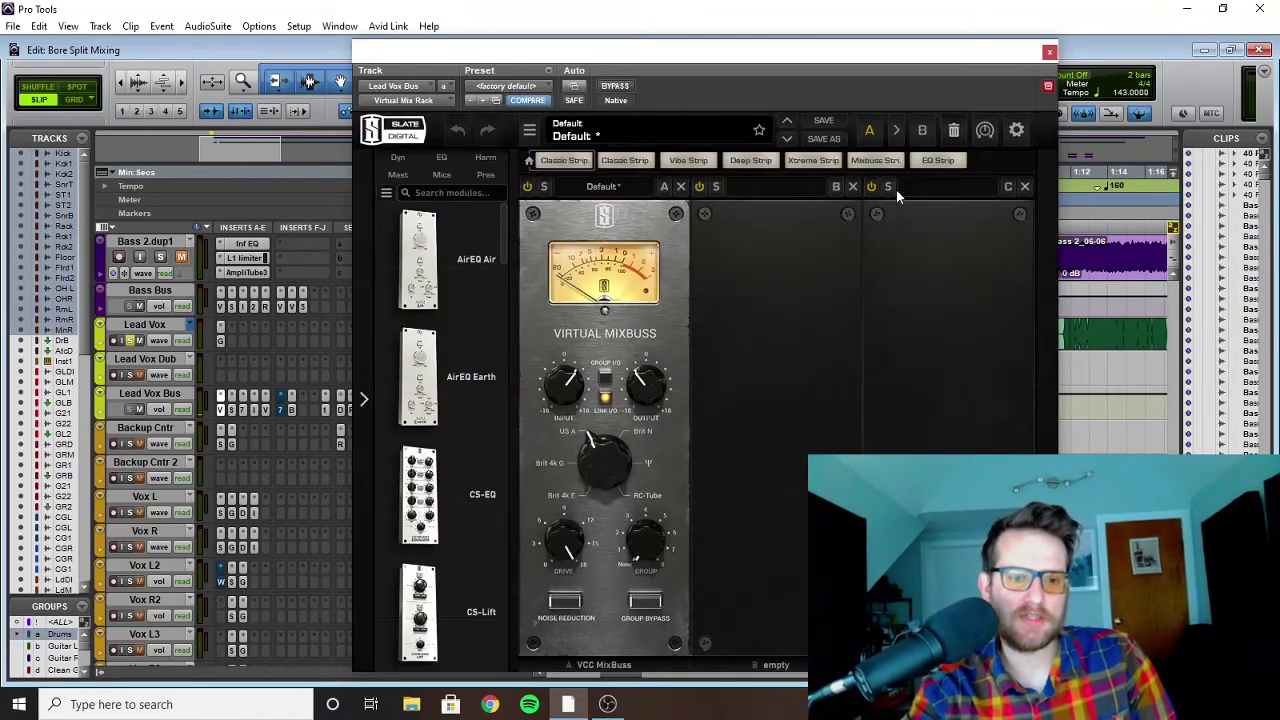
left_click(1046, 49)
left_click(232, 411)
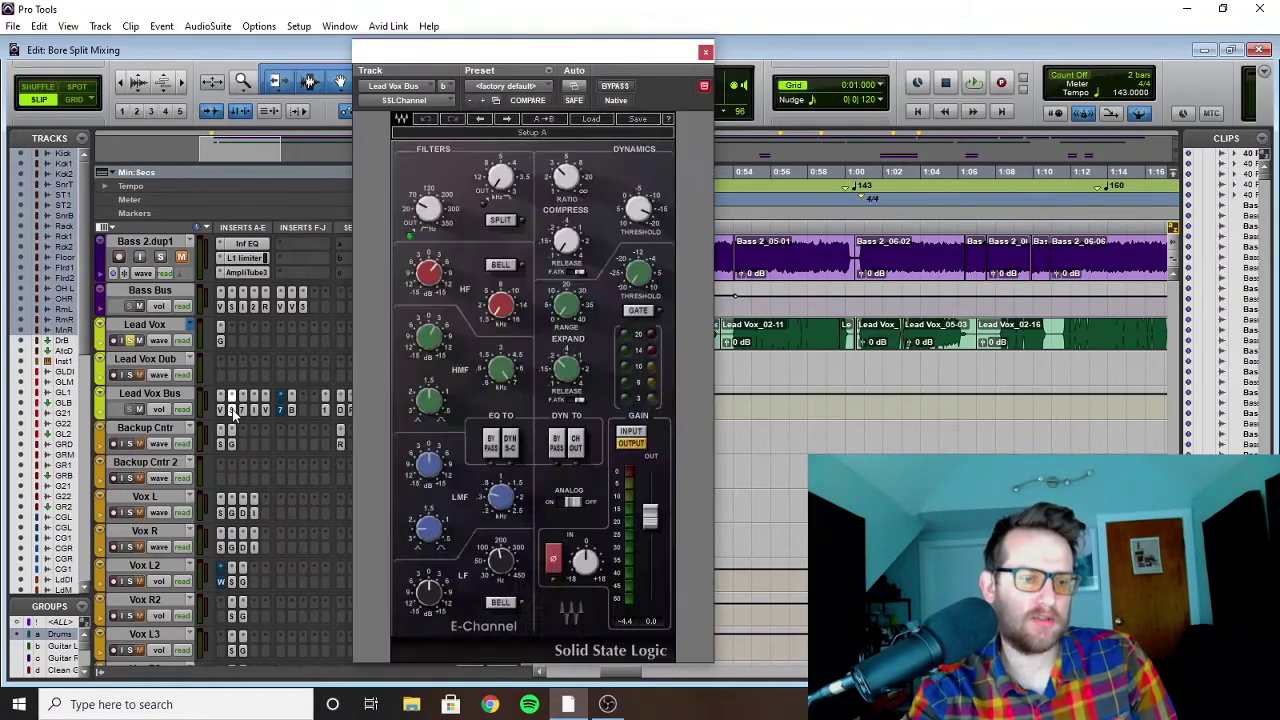
left_click(241, 411)
left_click(254, 410)
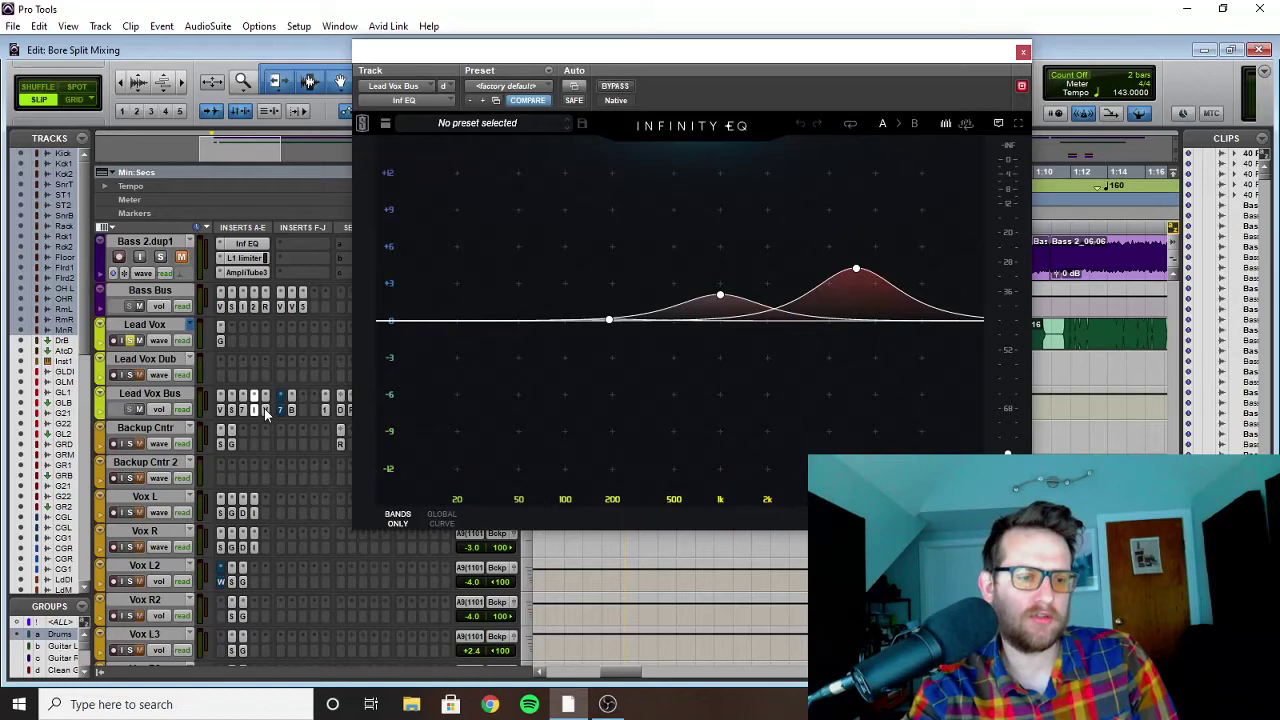
Step: Show Virtual Tape Machines, EQ3 7-Band and L1 Limiter, closing the last plugin windows
left_click(266, 411)
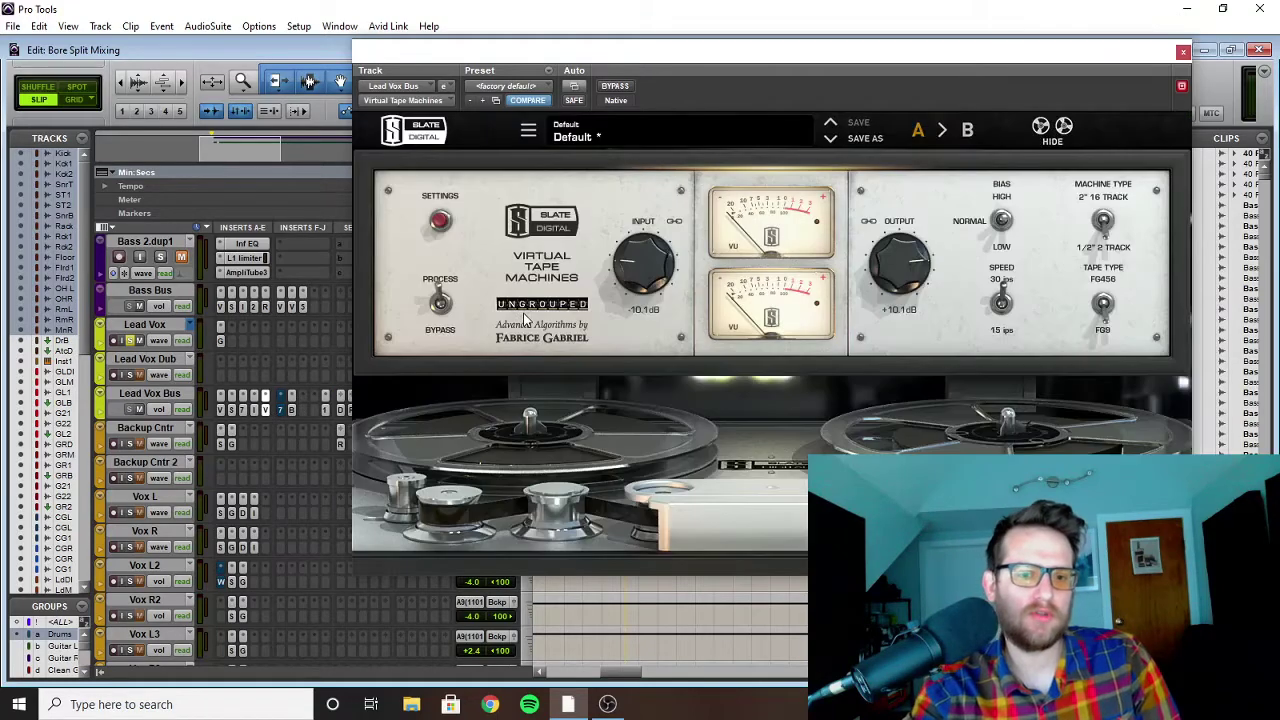
left_click(282, 410)
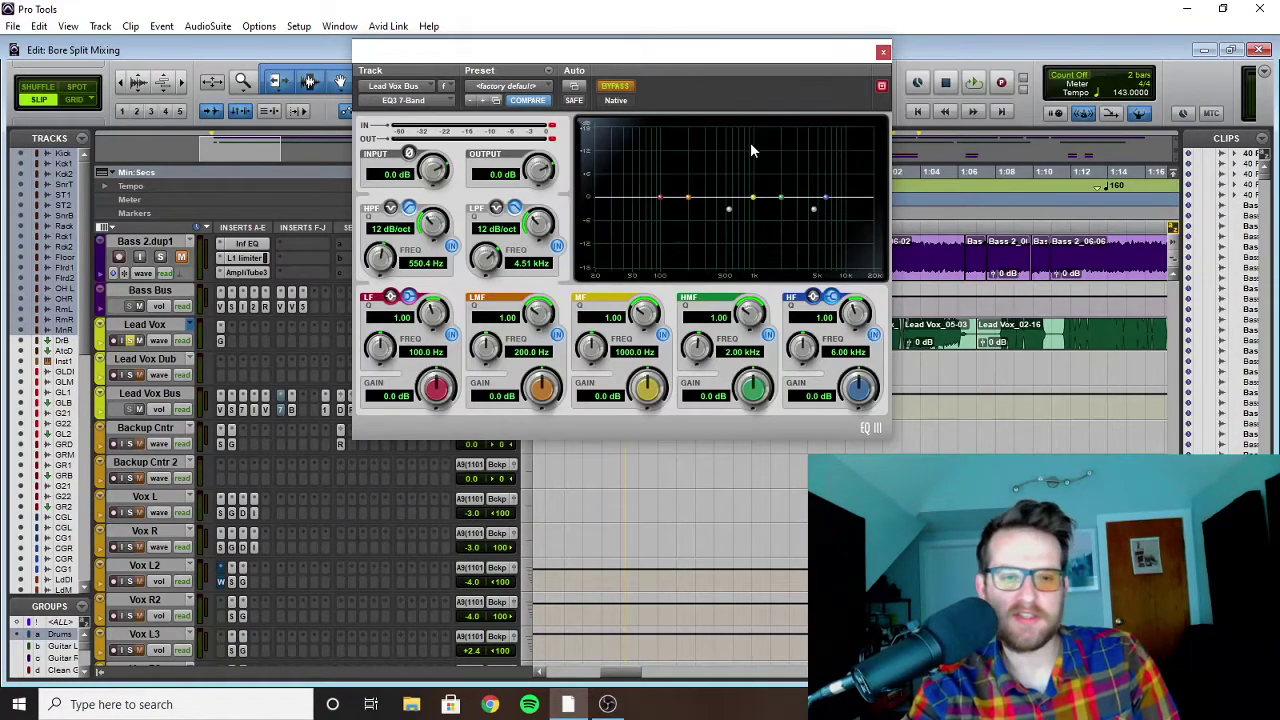
left_click(882, 52)
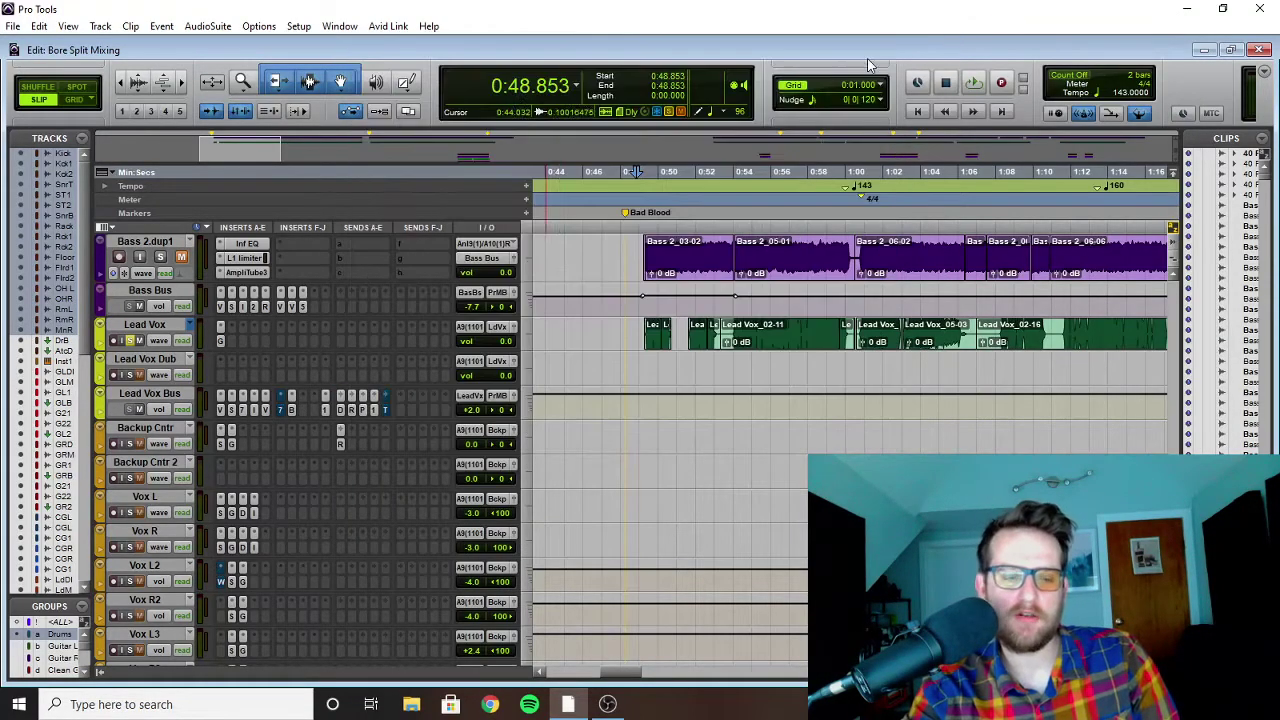
left_click(325, 410)
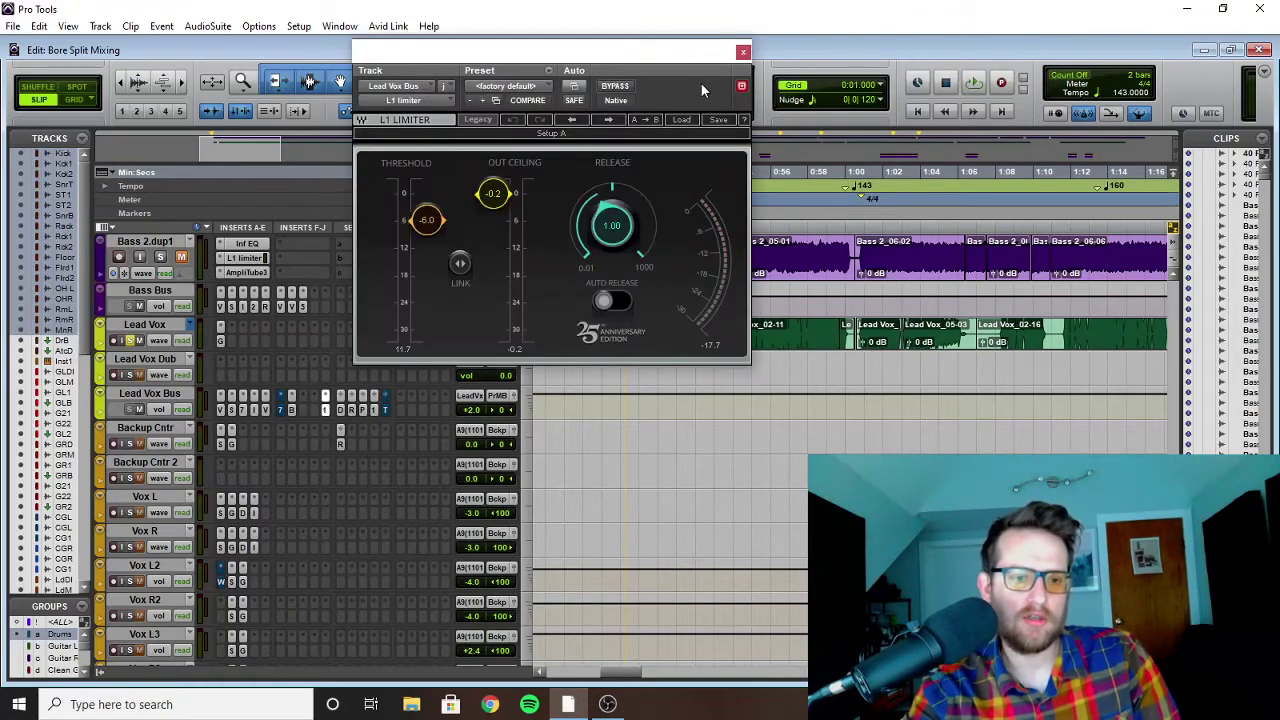
left_click(742, 53)
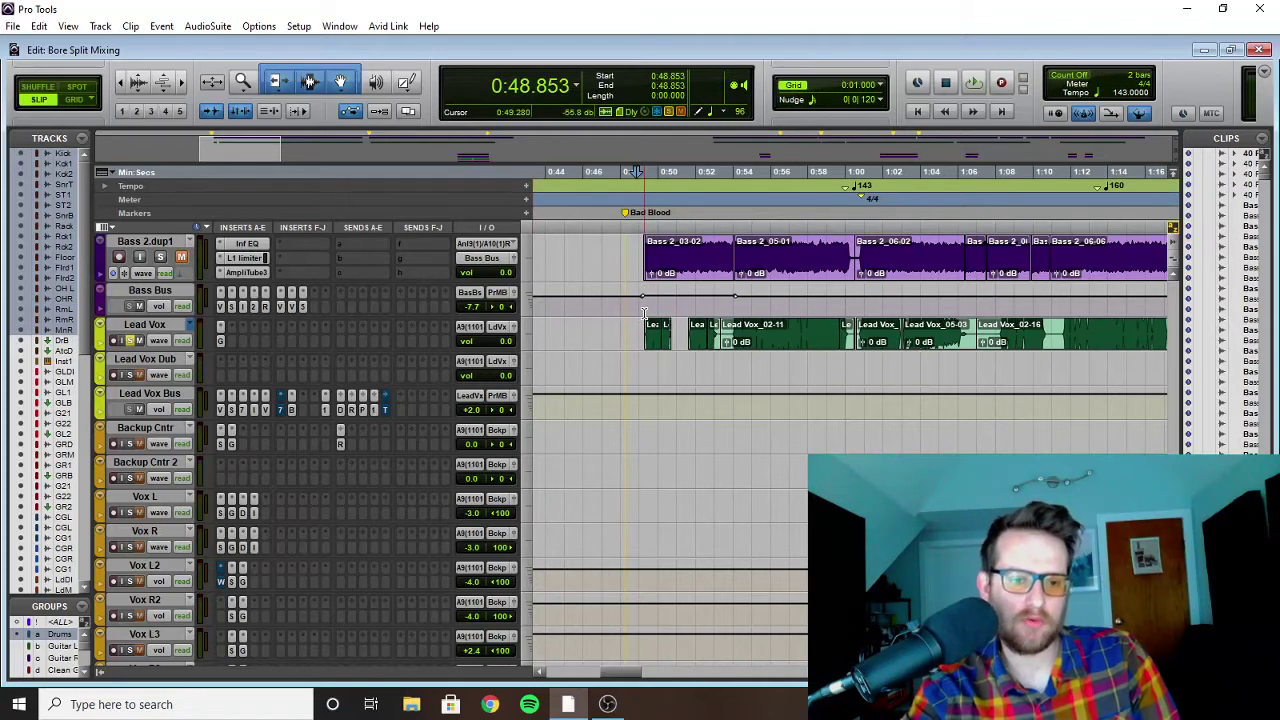
Step: Briefly play from 0:48.853 and inspect the Lead Vox Bus doubler send settings
key("space")
key("space")
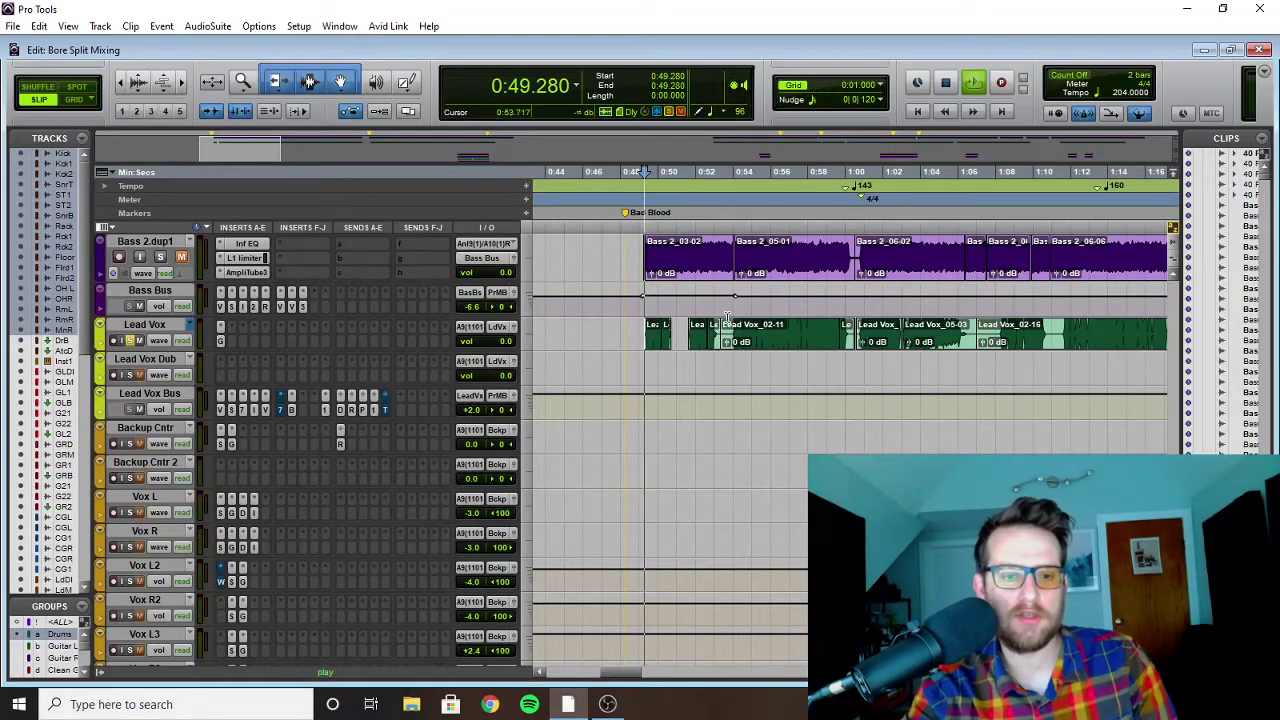
key("space")
left_click(341, 410)
left_click(861, 181)
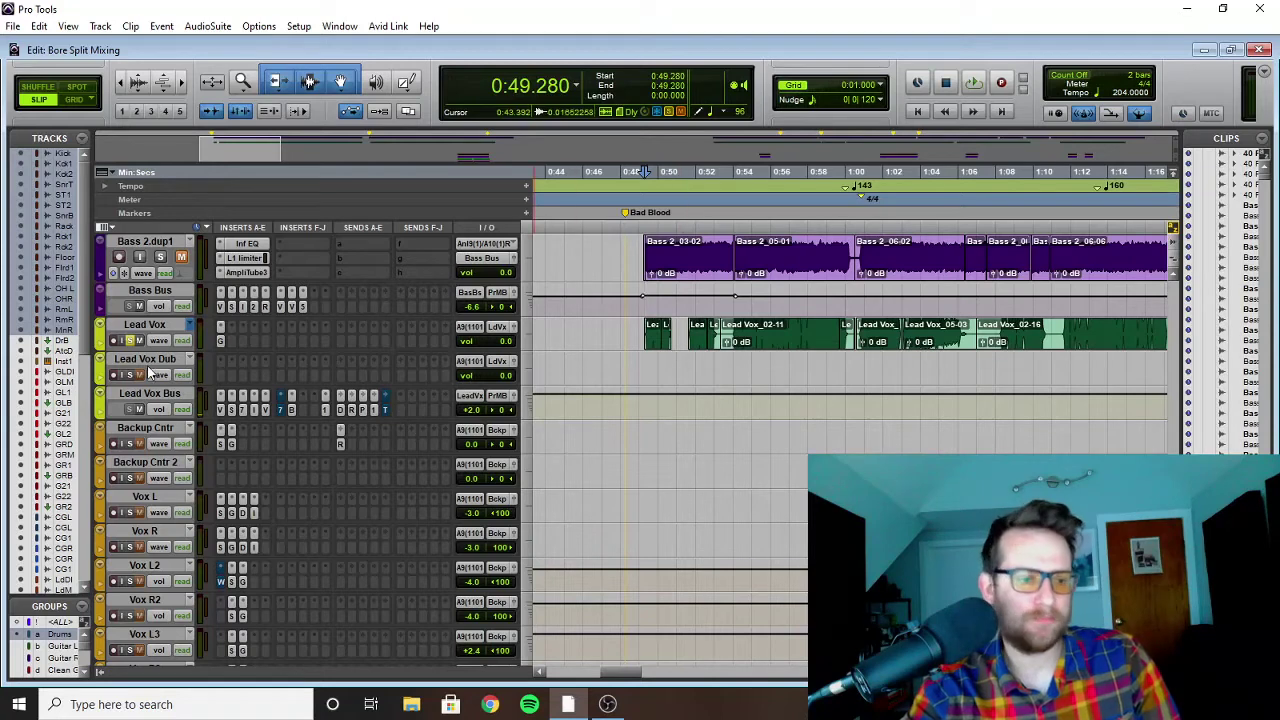
Step: Play the full mix from 0:49.237 while bringing the Floor, OH and Room drum tracks into view
scroll(765, 428, "up", 5)
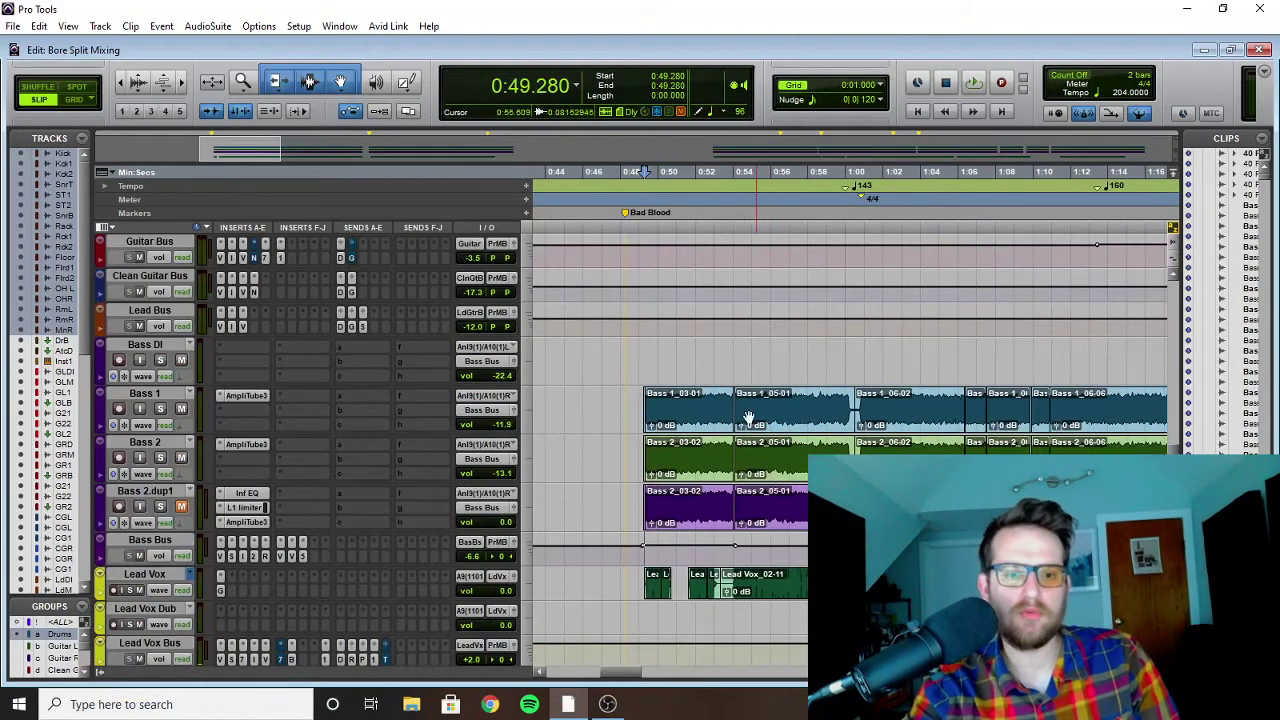
left_click(643, 339)
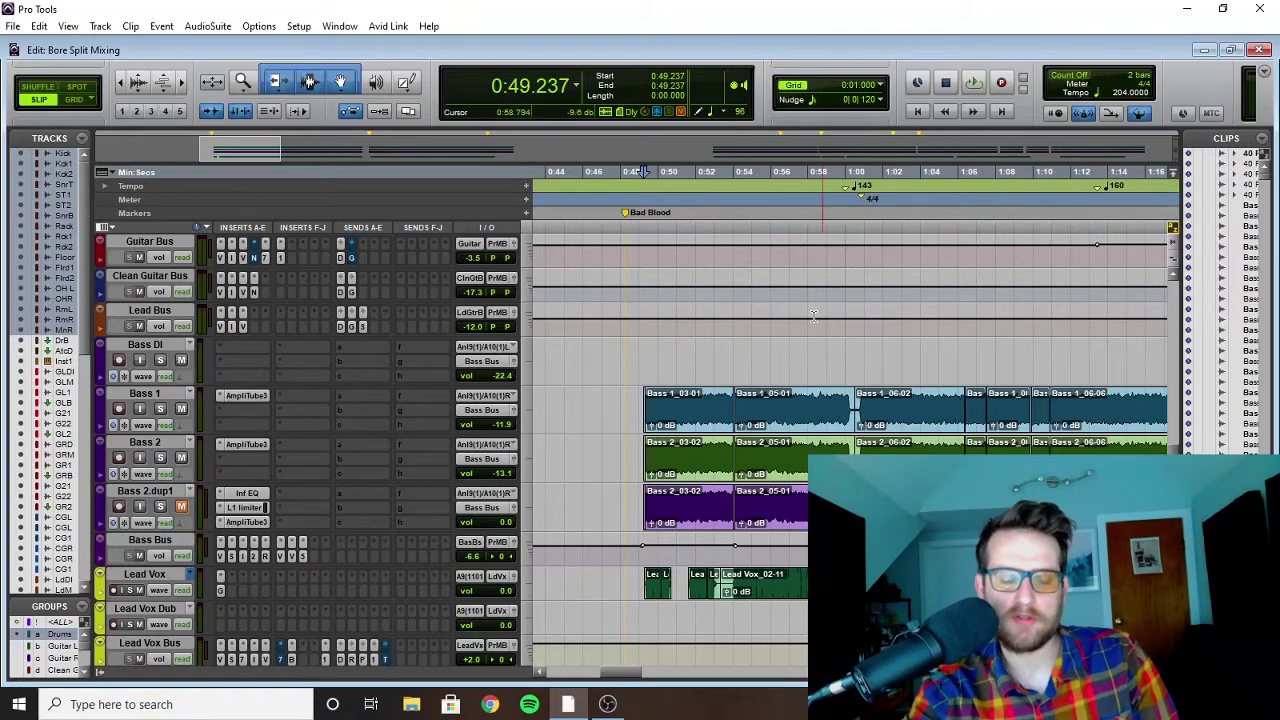
key("space")
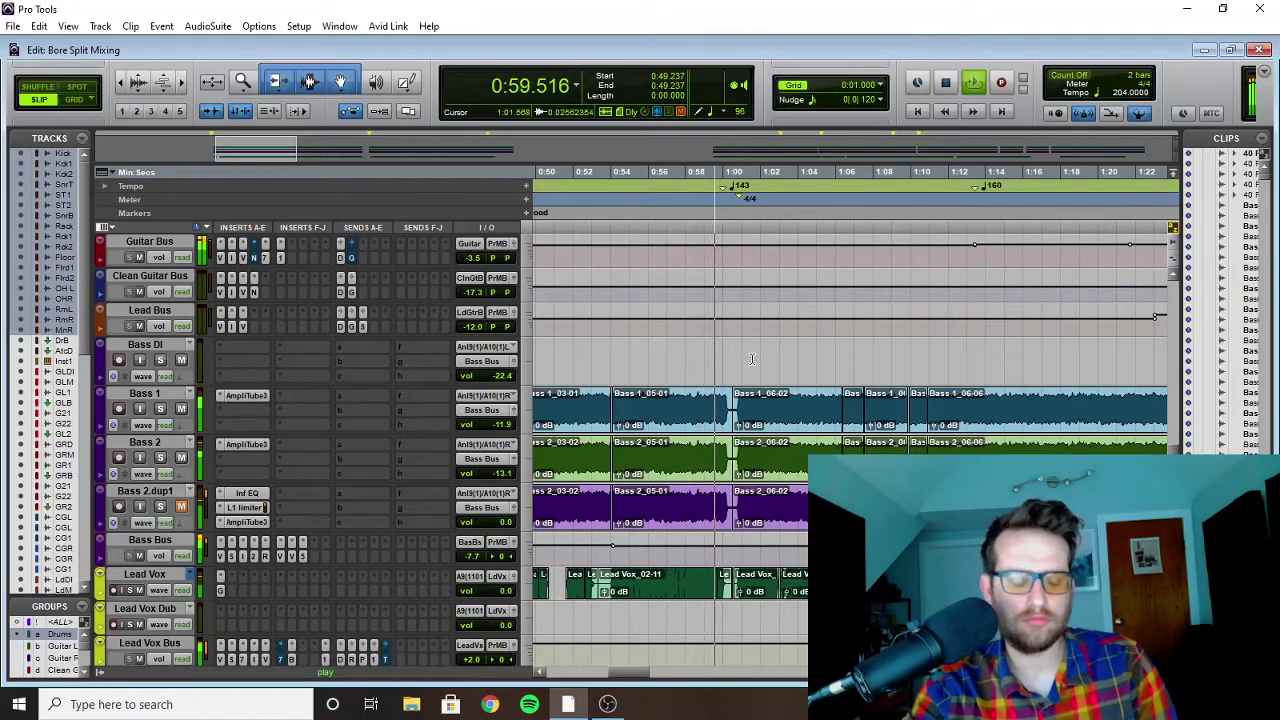
scroll(771, 351, "right", 3)
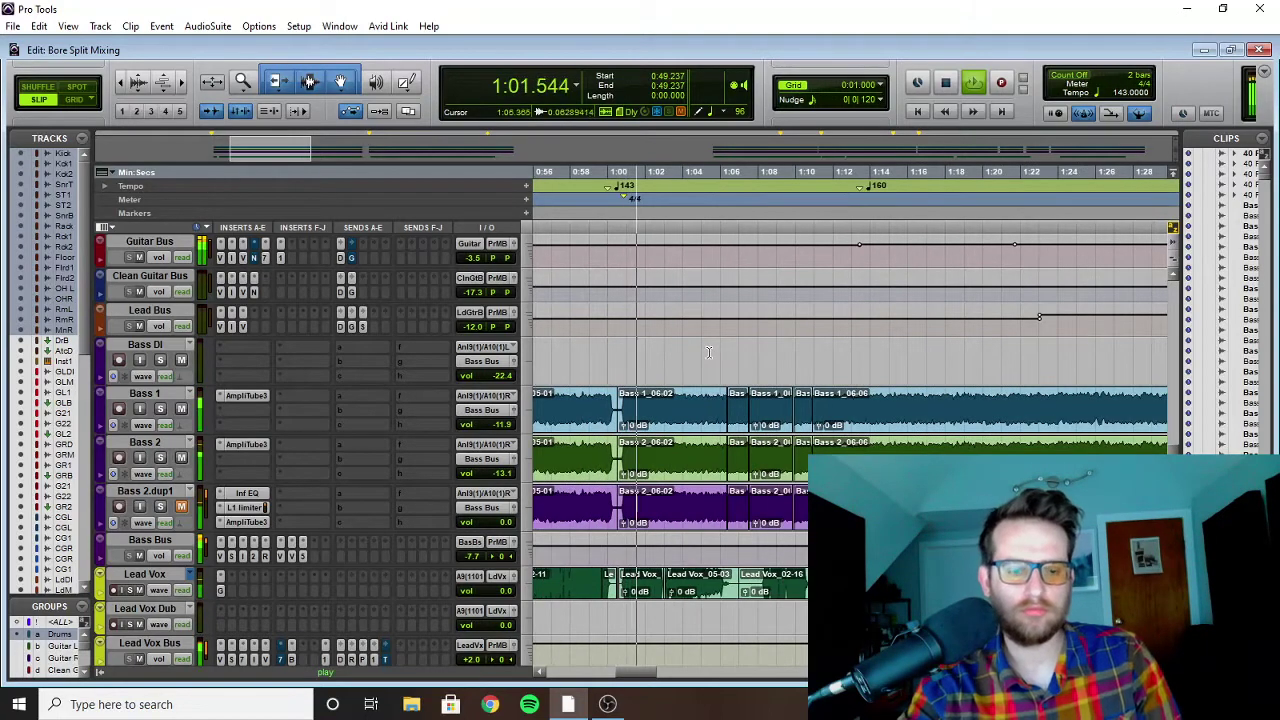
scroll(769, 367, "up", 3)
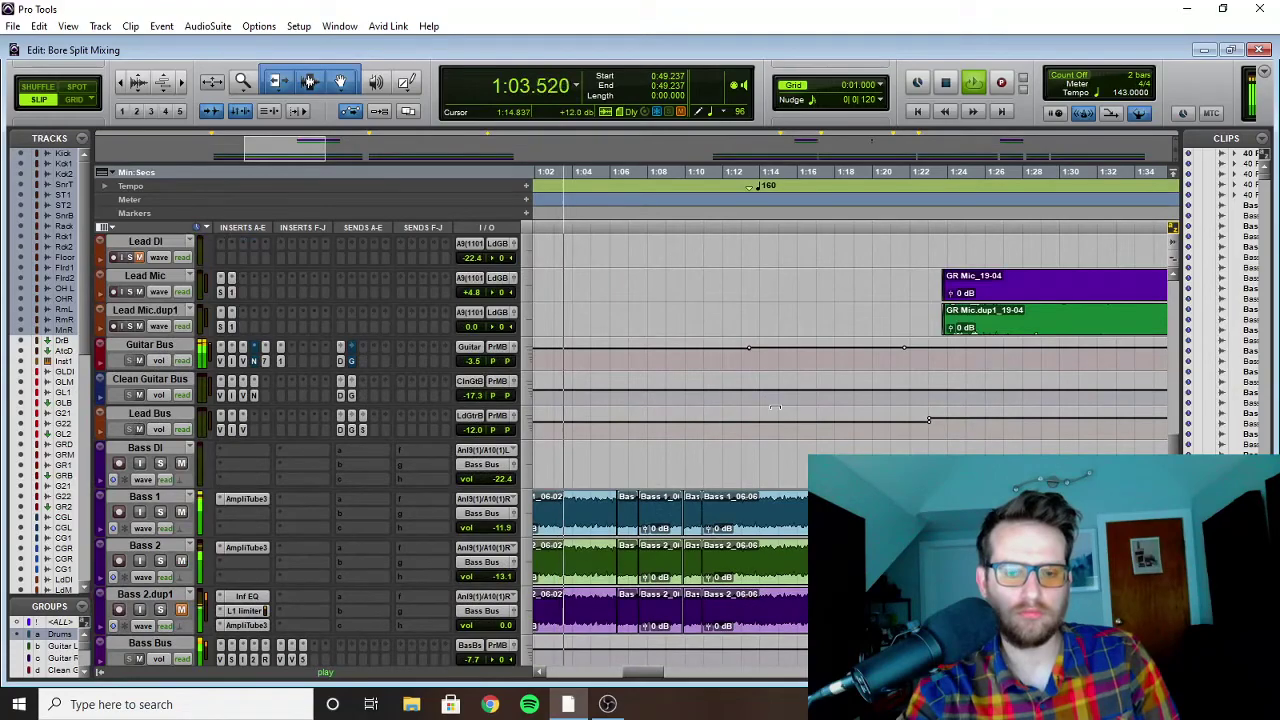
scroll(745, 432, "up", 3)
scroll(745, 432, "up", 4)
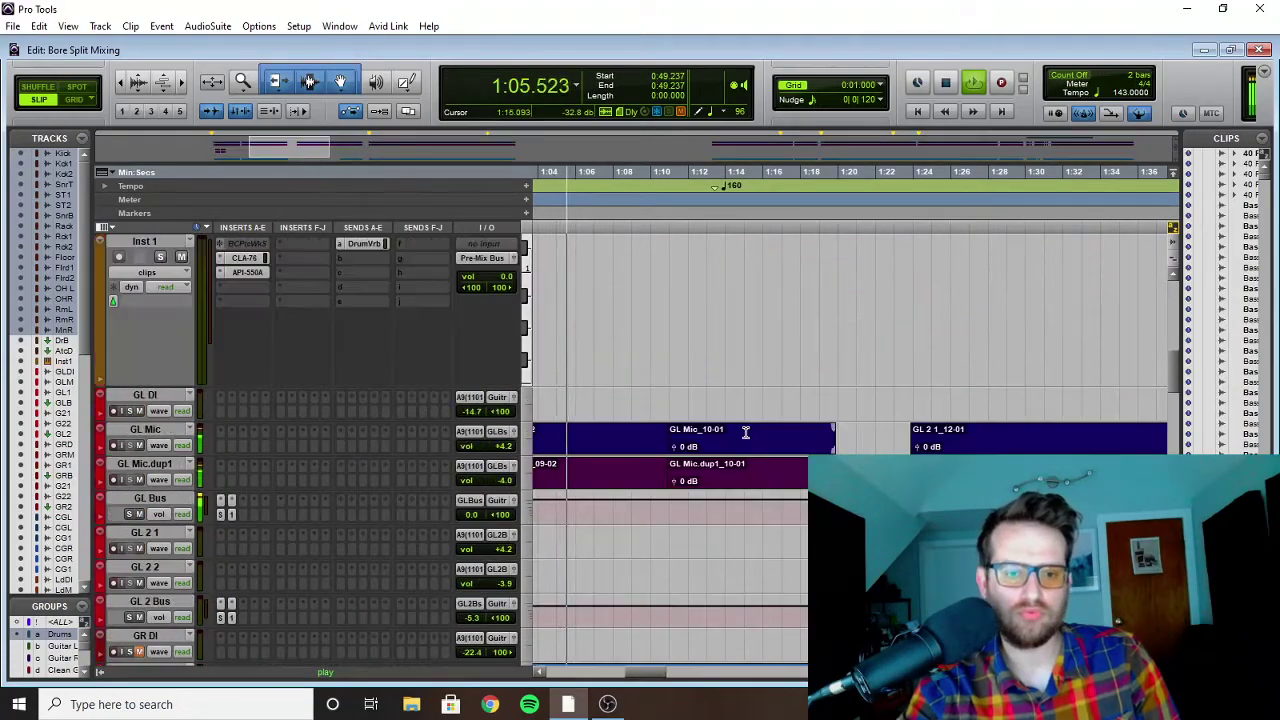
scroll(745, 432, "down", 6)
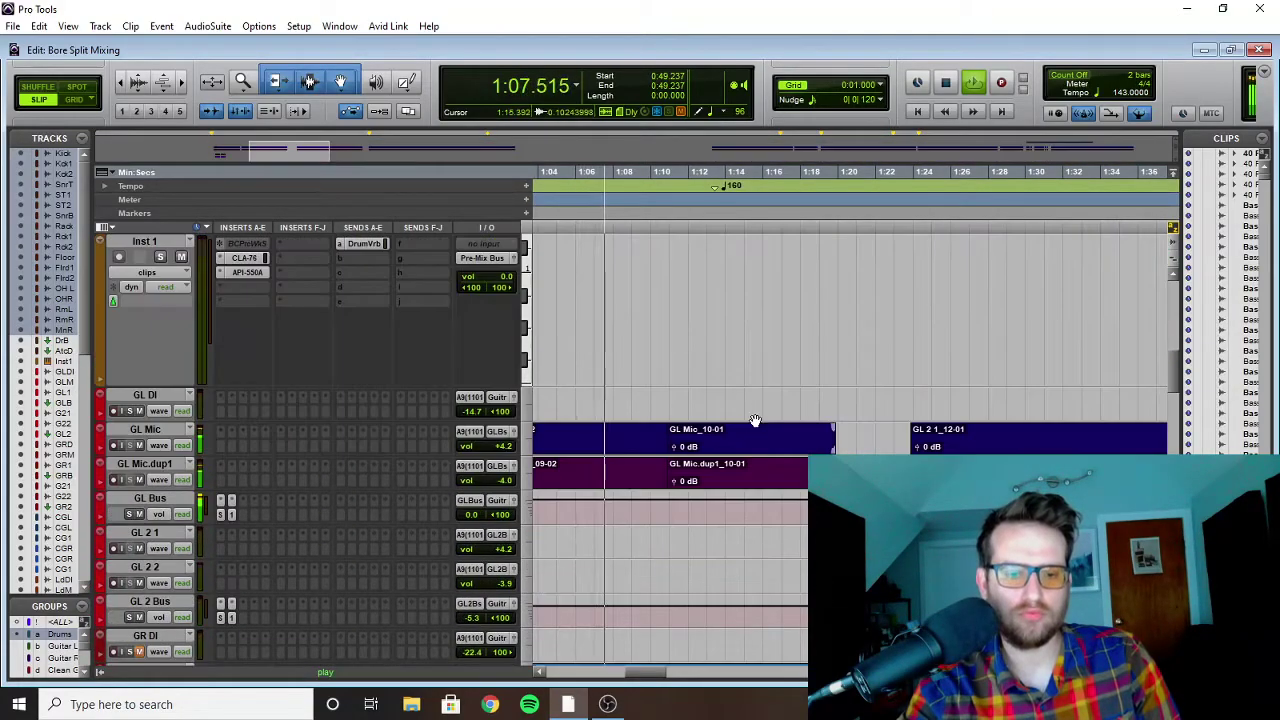
scroll(759, 420, "up", 6)
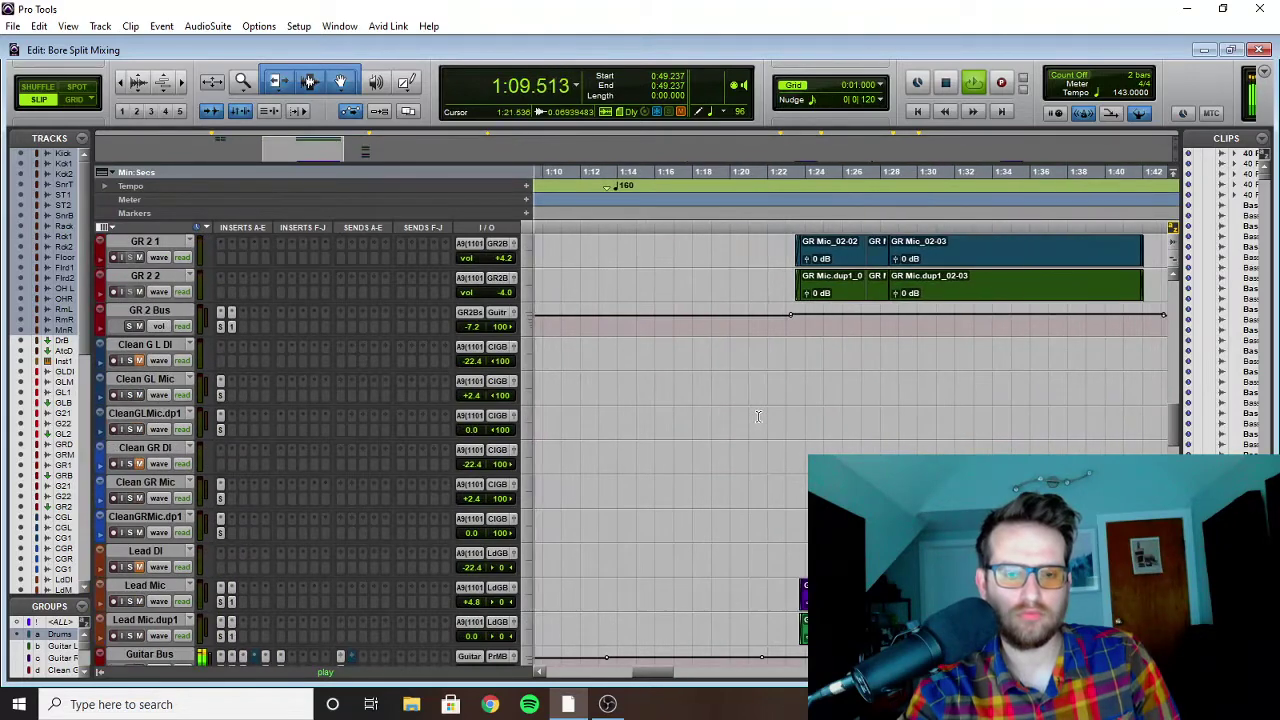
scroll(756, 416, "up", 6)
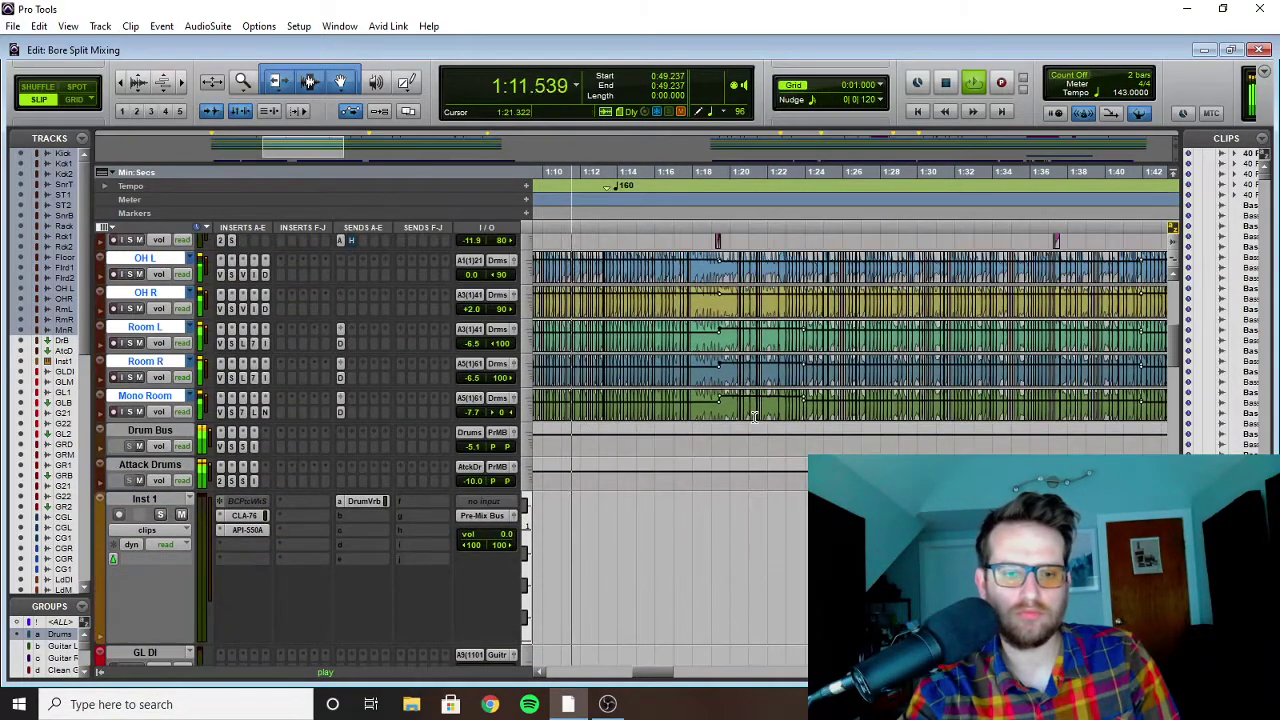
scroll(732, 390, "up", 1)
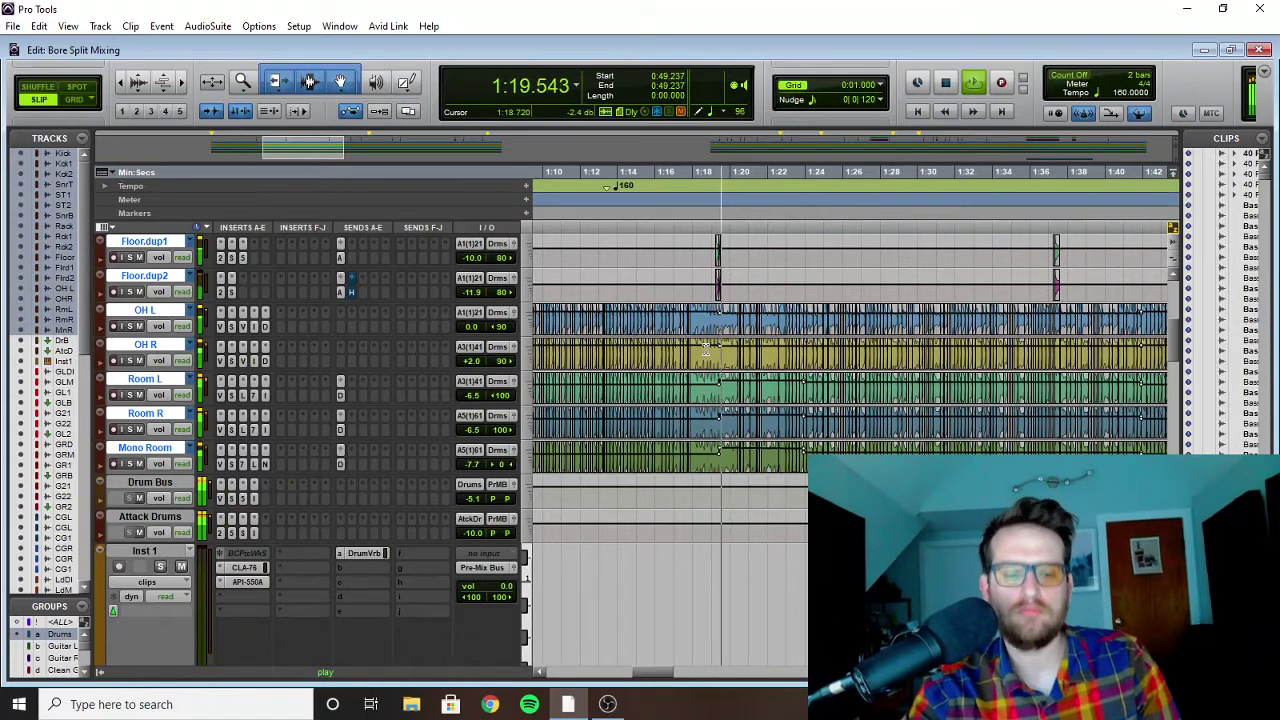
Step: Move the playback start to 1:18.976 and play a short stretch from there
scroll(705, 349, "right", 3)
key("space")
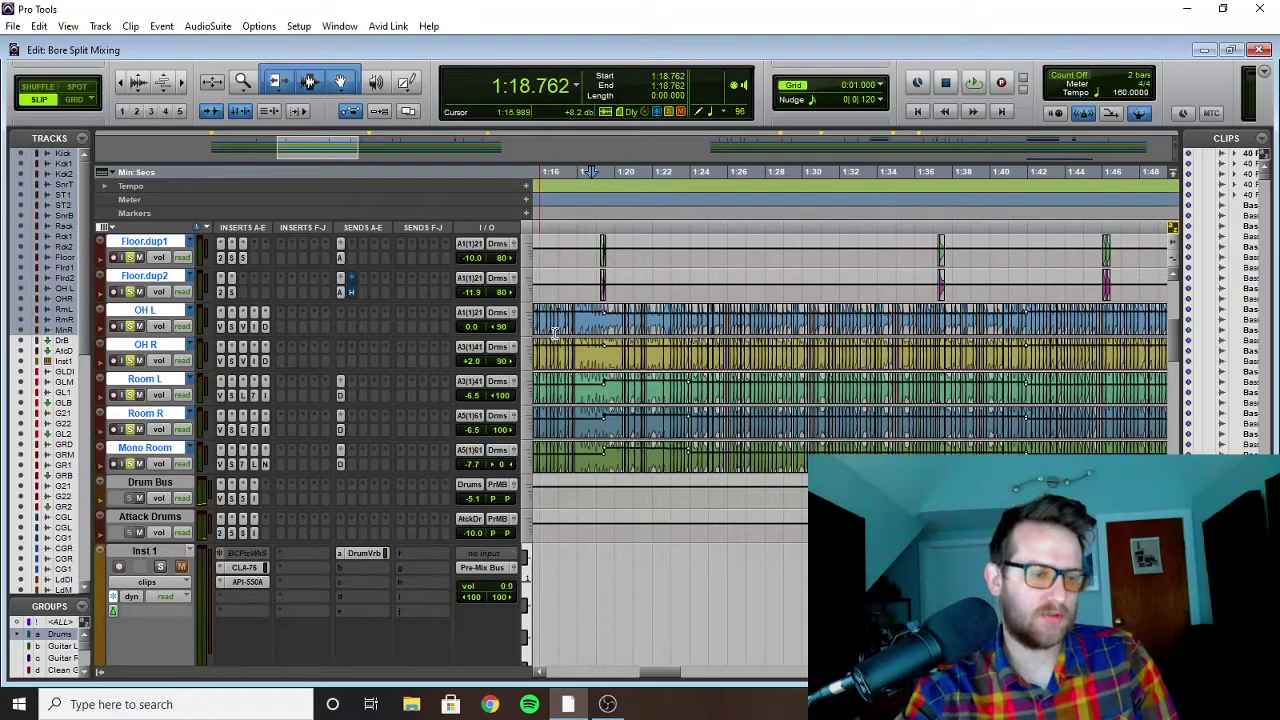
left_click(596, 290)
key("space")
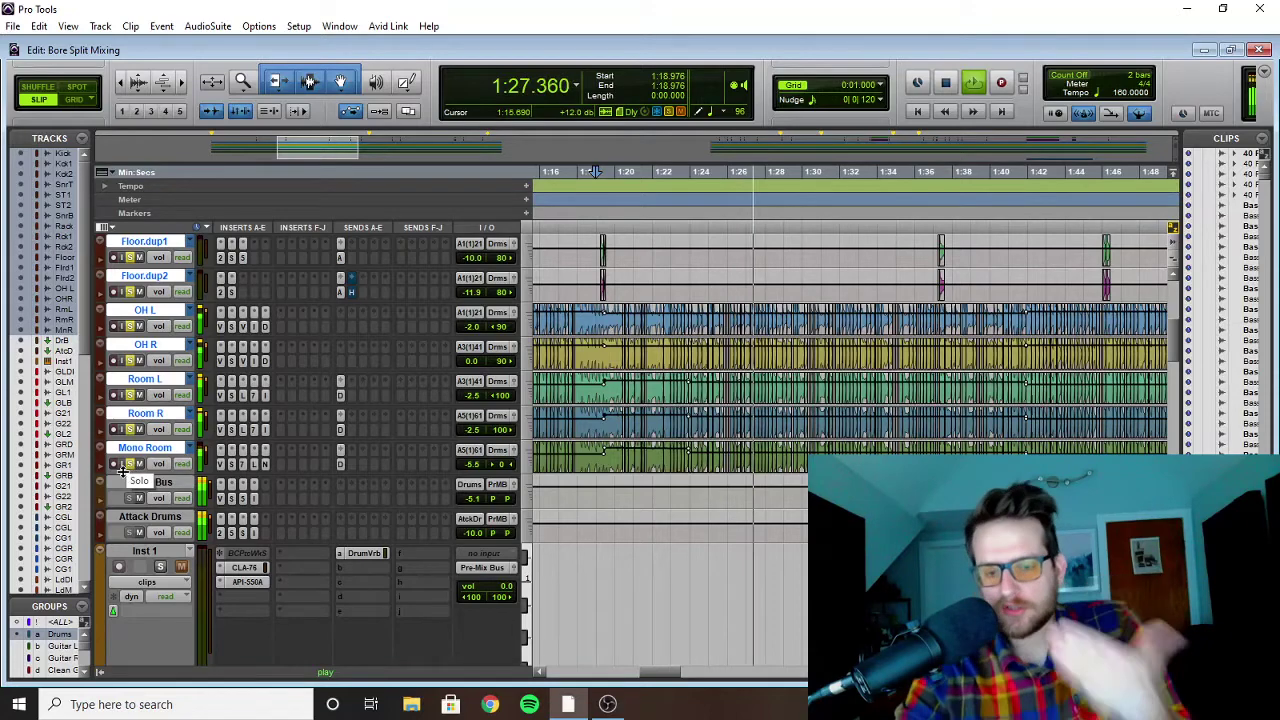
key("space")
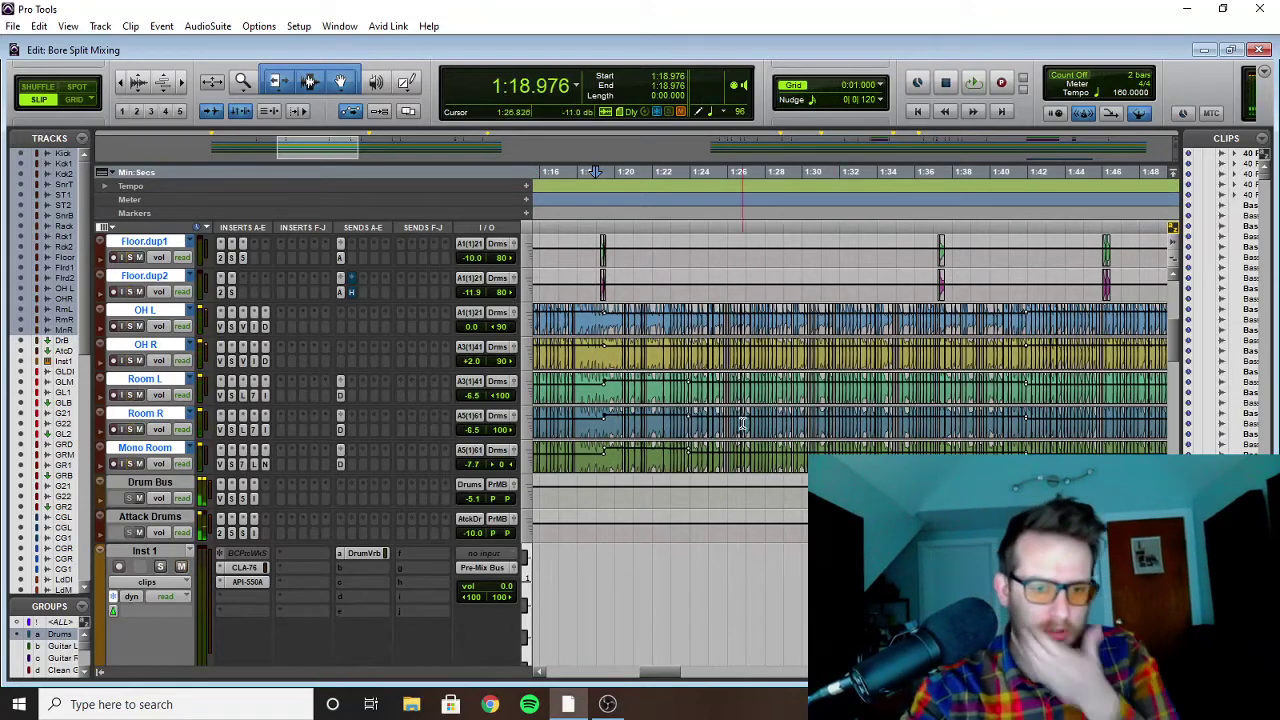
Step: Solo Bass 1 and audition the bass tracks from 1:18.976
scroll(624, 353, "down", 3)
scroll(624, 353, "down", 10)
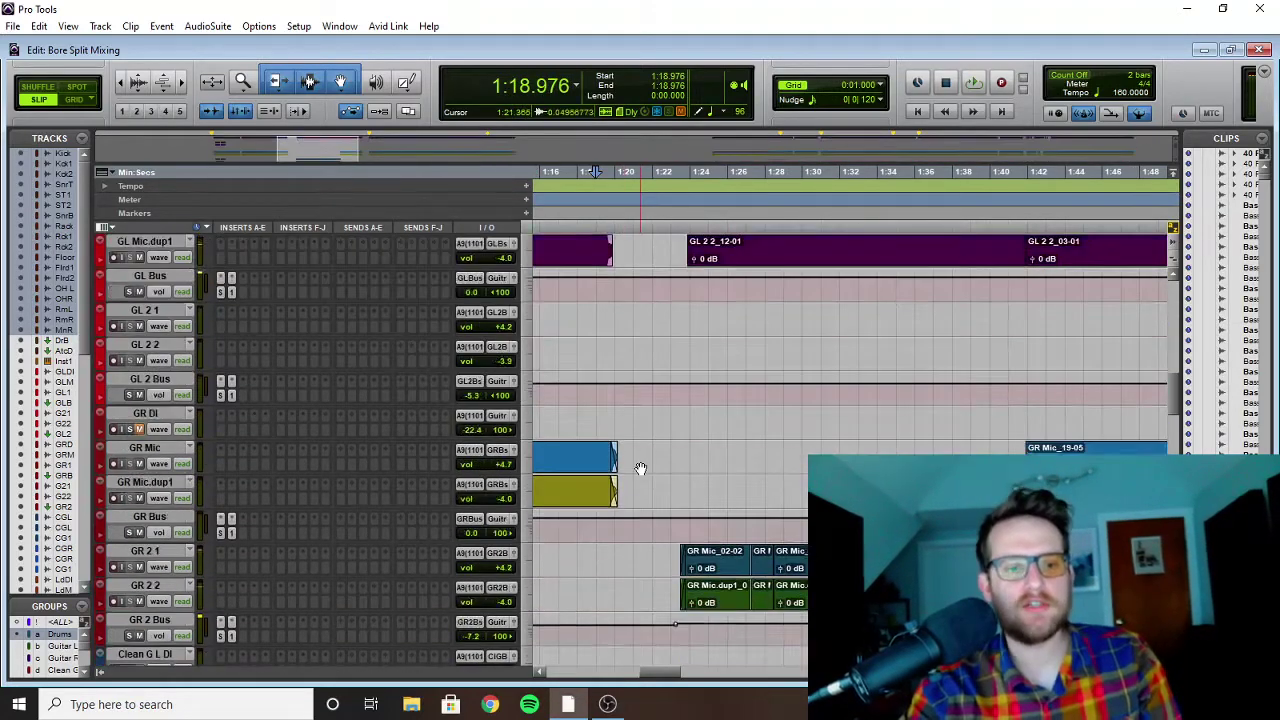
scroll(636, 465, "down", 7)
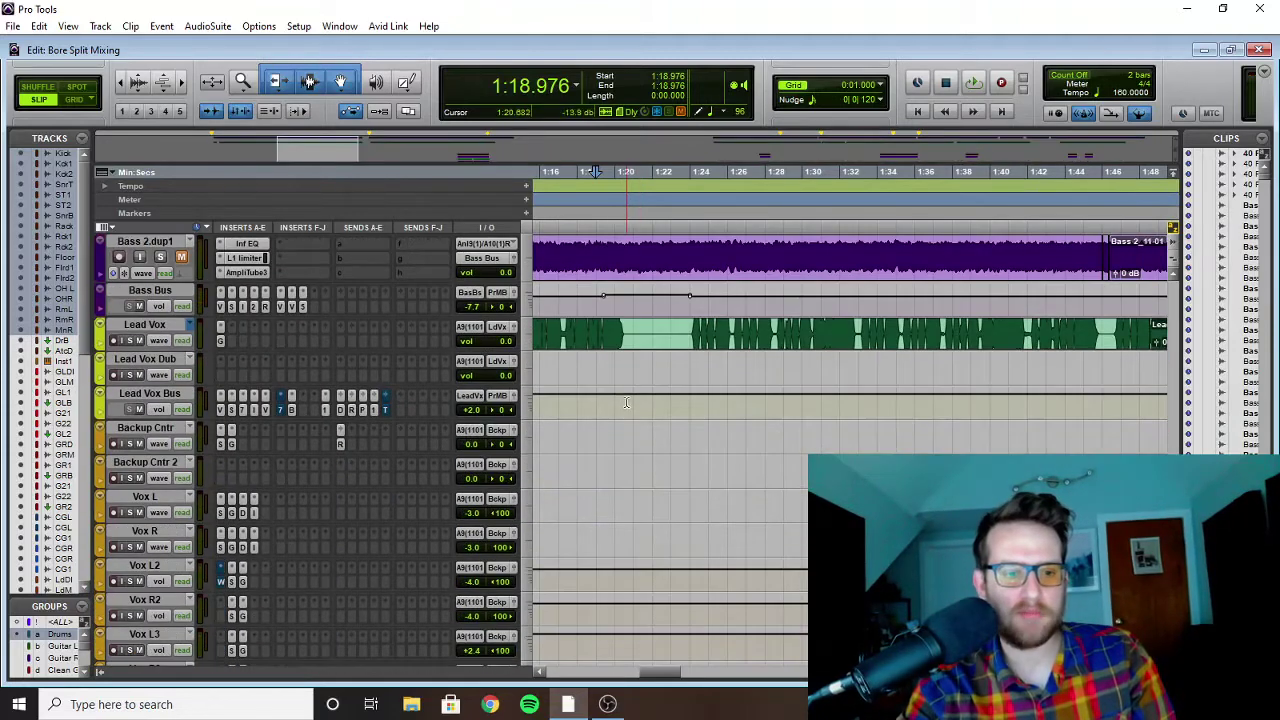
scroll(626, 398, "up", 4)
left_click(160, 341)
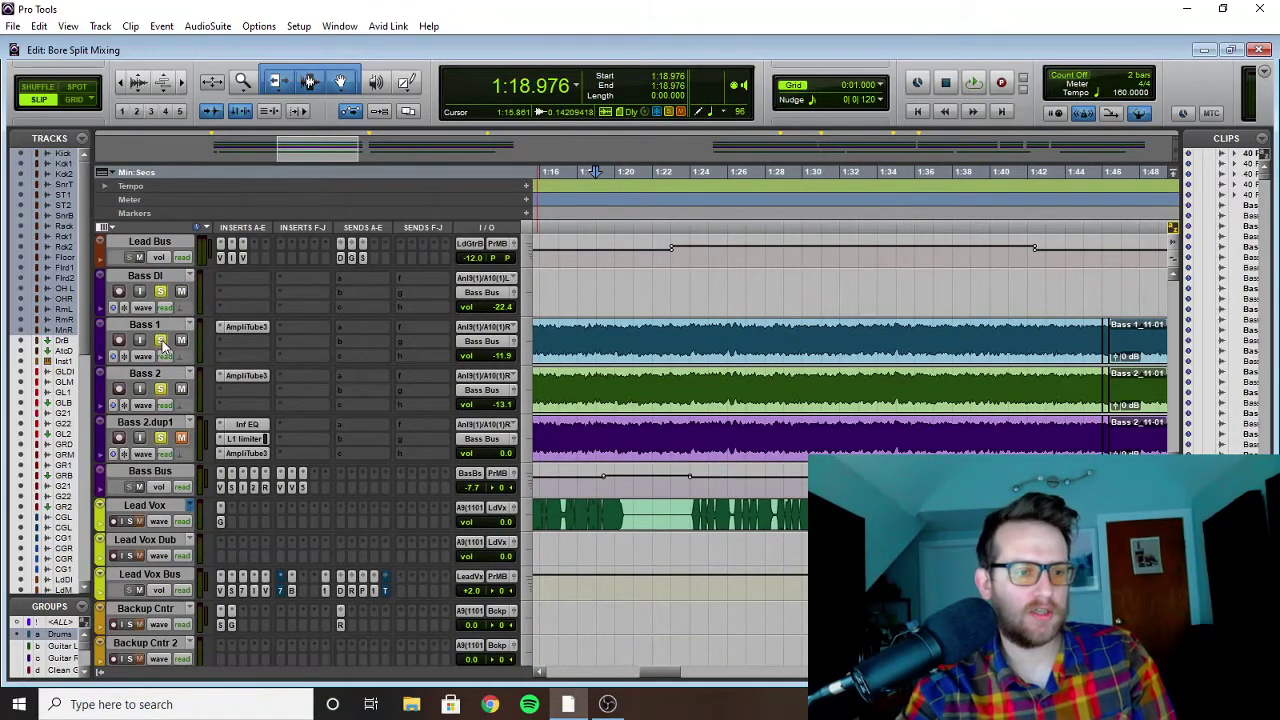
key("space")
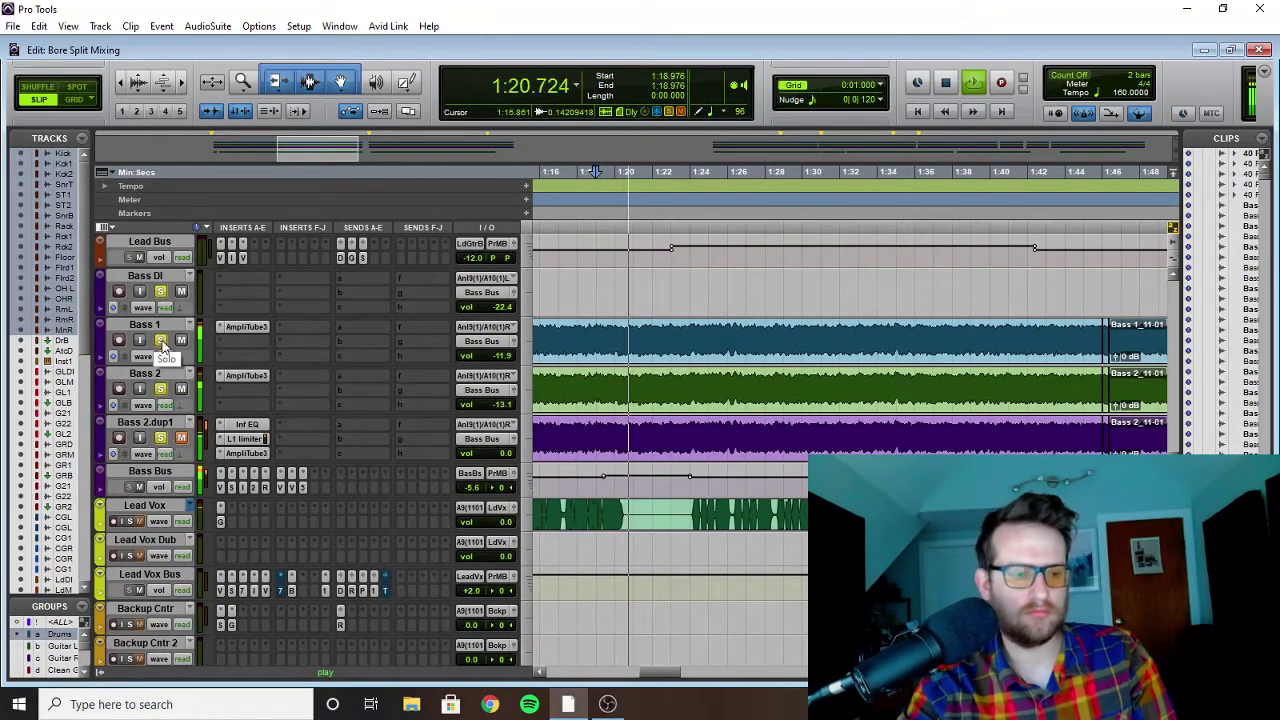
key("space")
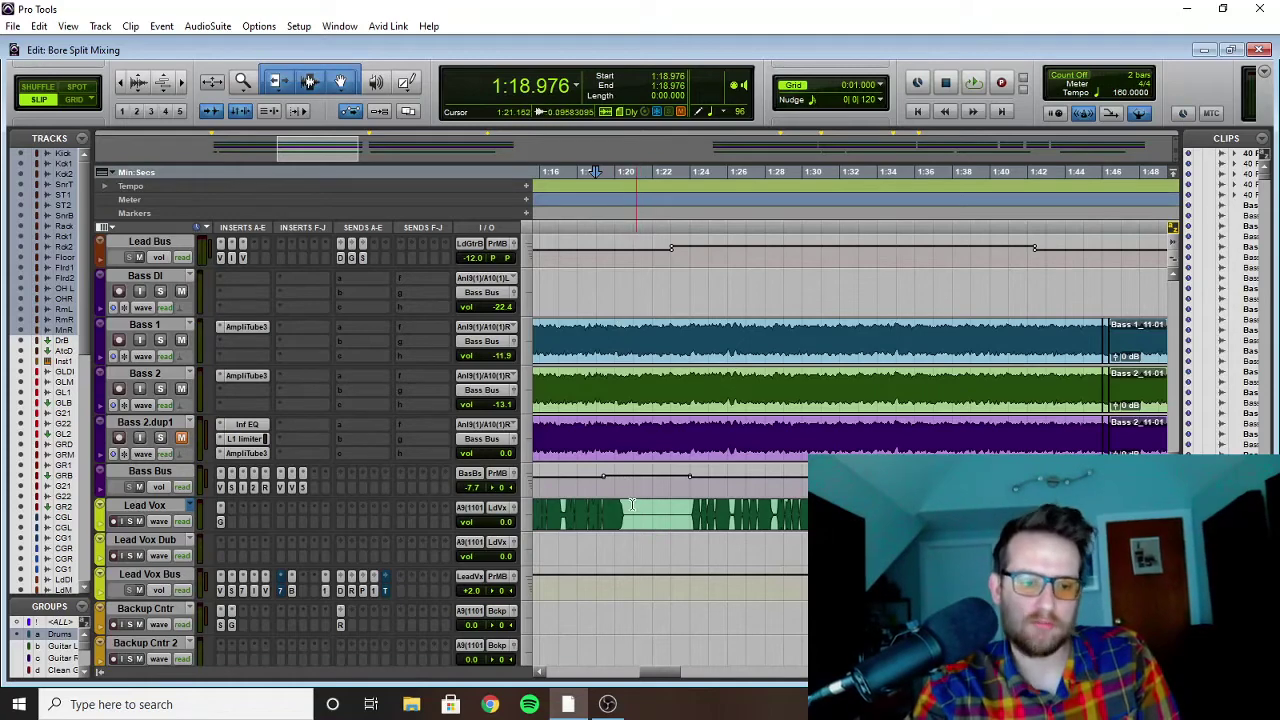
Step: Play from 1:23.712 with the Vox tracks in view, then move the start point near 1:32
scroll(648, 400, "up", 5)
scroll(660, 350, "up", 10)
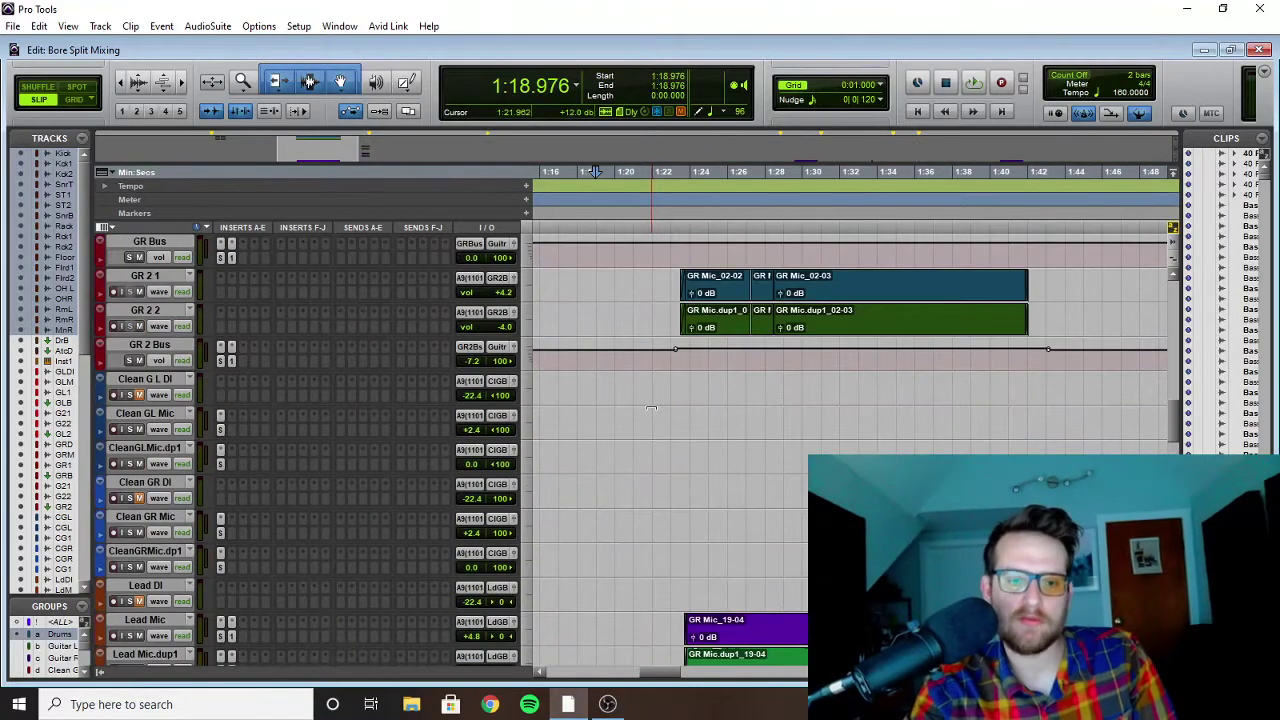
left_click(686, 286)
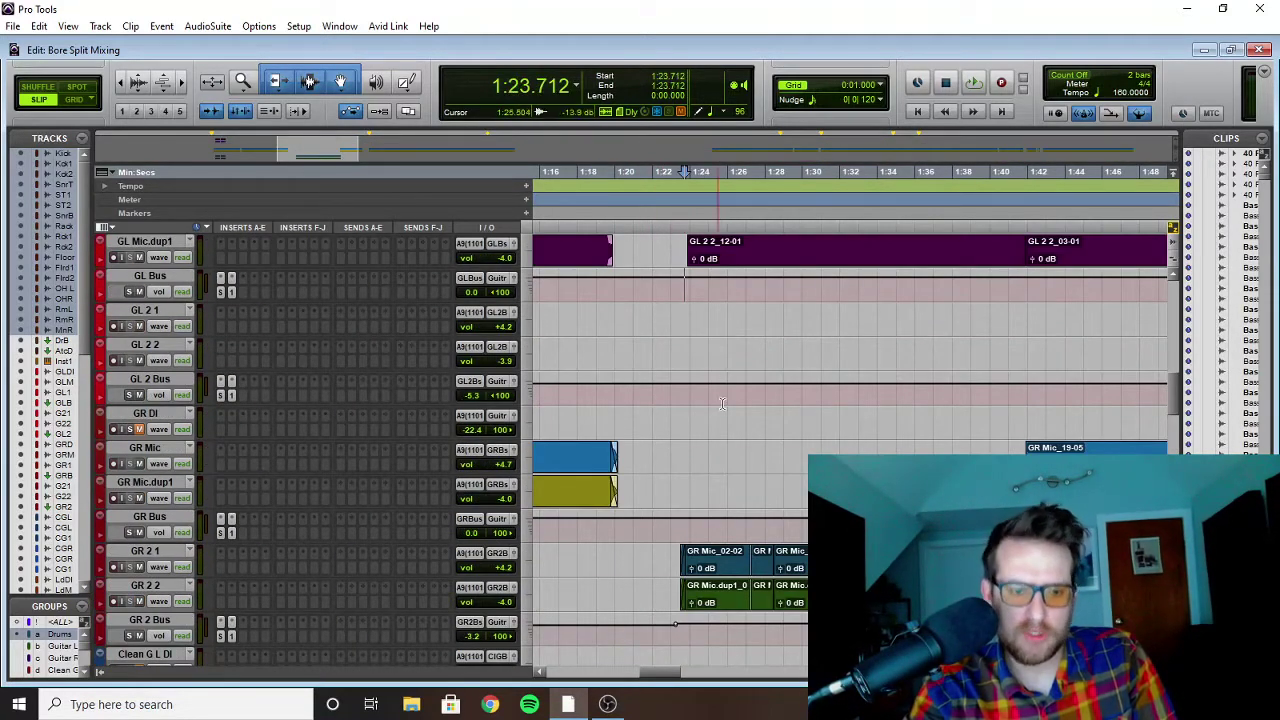
scroll(700, 377, "down", 2)
key("space")
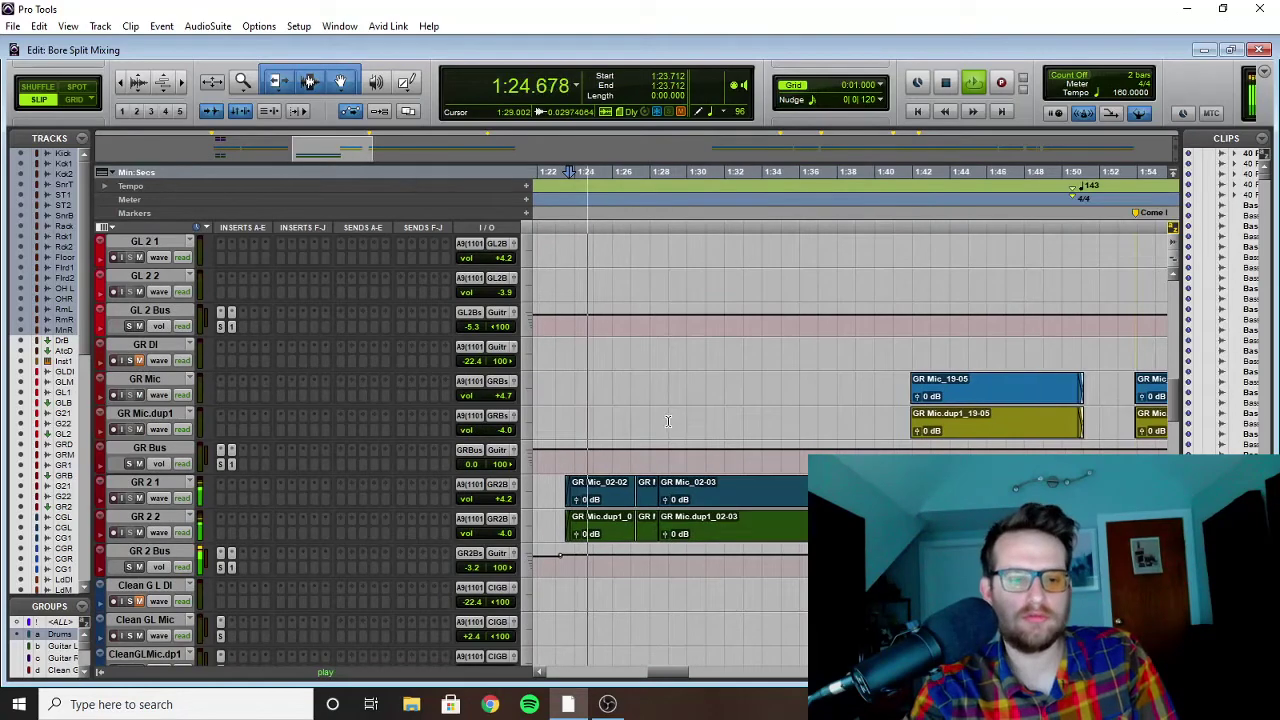
scroll(694, 437, "down", 10)
scroll(675, 400, "down", 15)
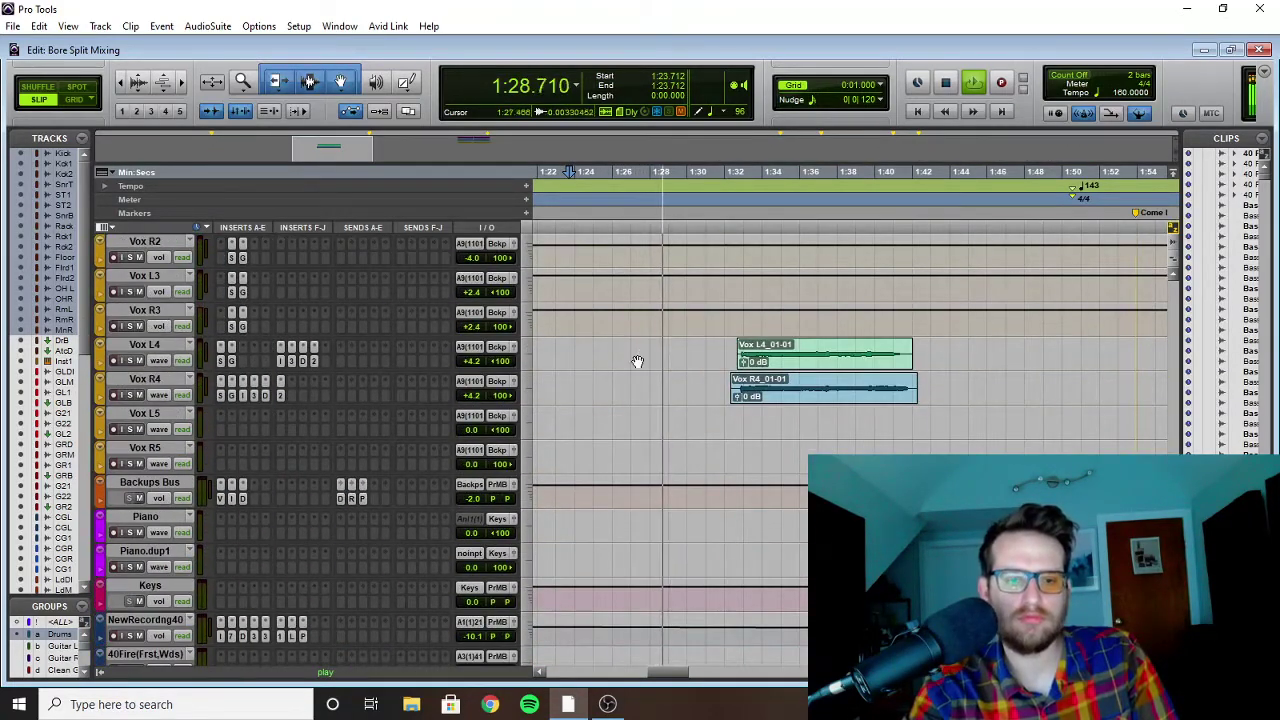
scroll(634, 400, "up", 4)
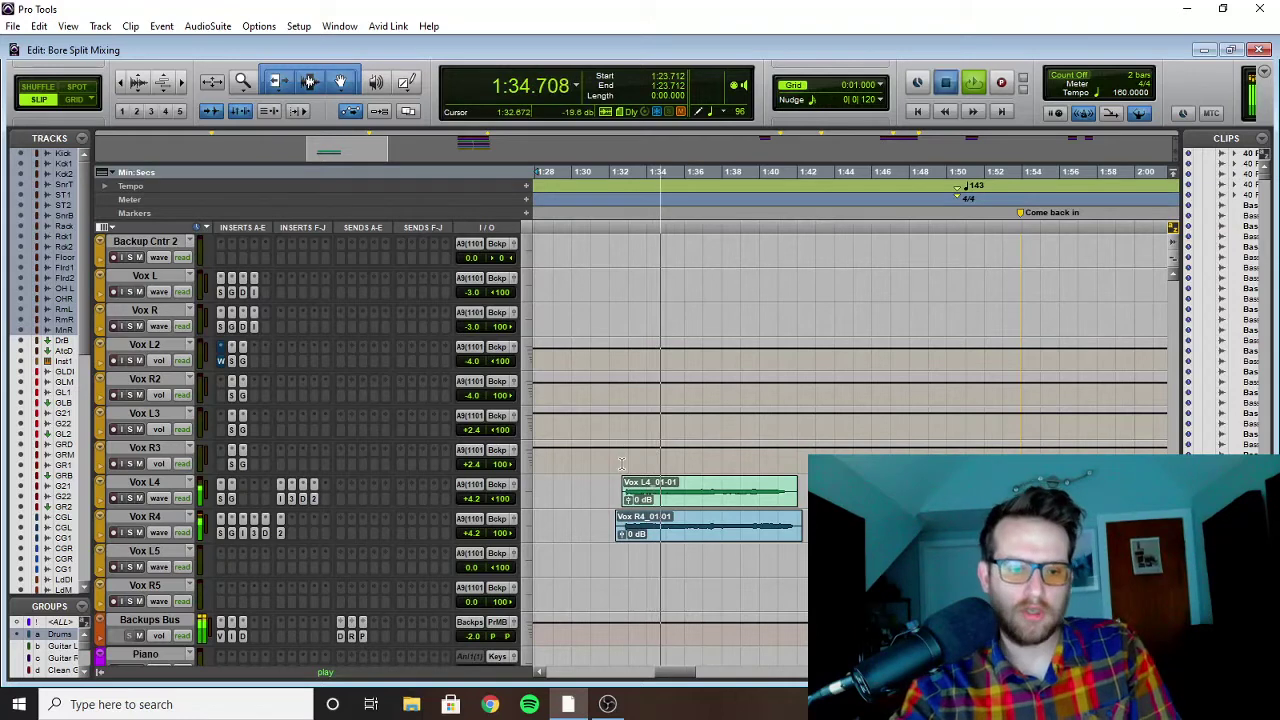
key("space")
left_click(624, 450)
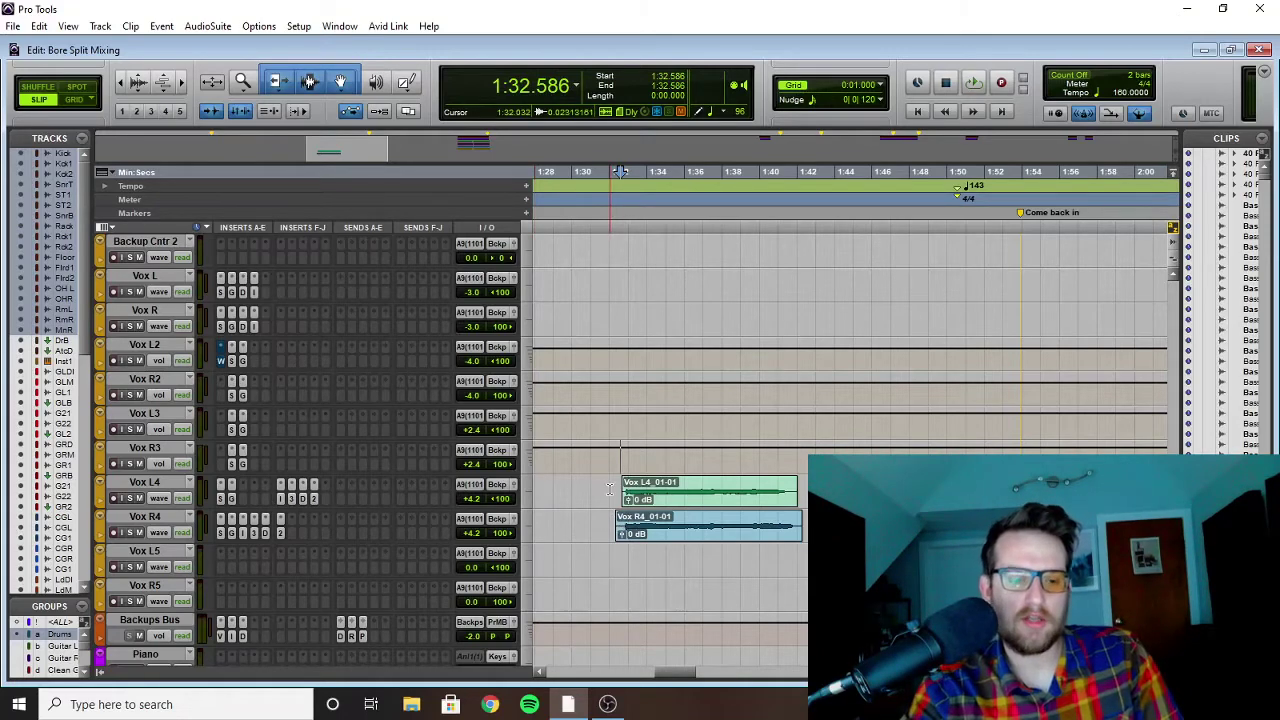
key("space")
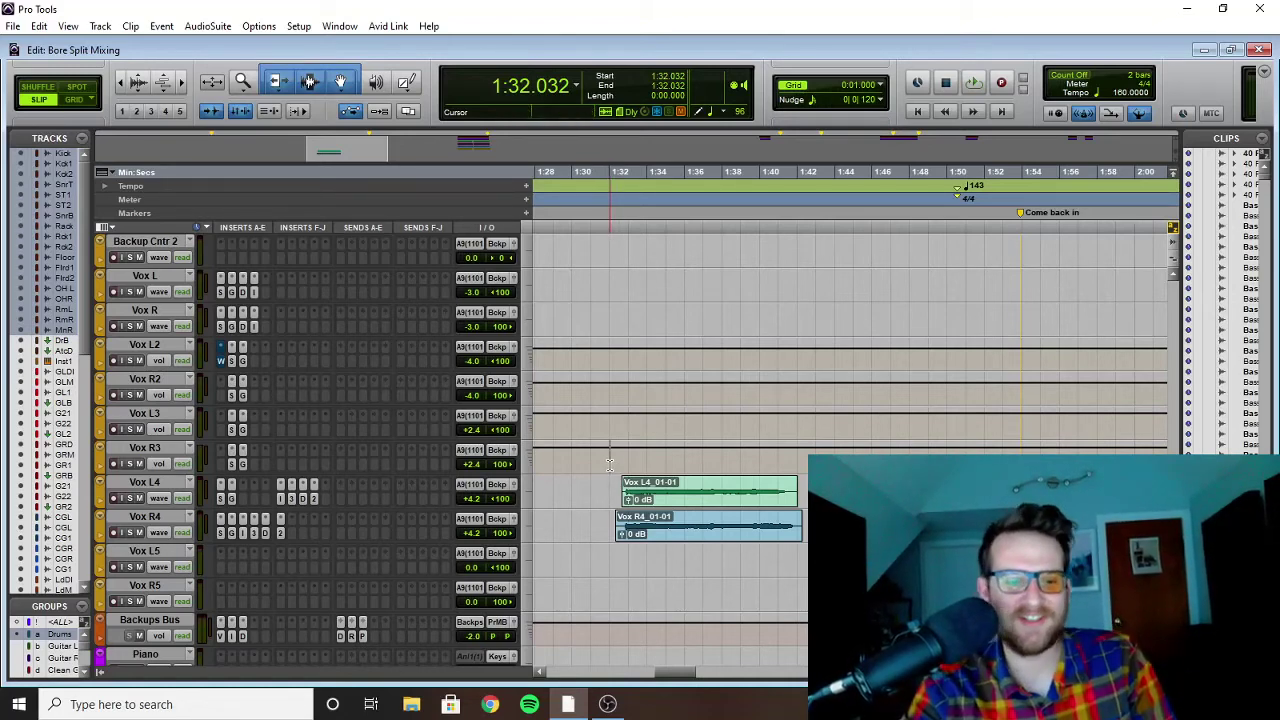
Step: Solo Vox L4 and audition from 1:32.160, leaving the start point at 1:32.629
left_click(129, 498)
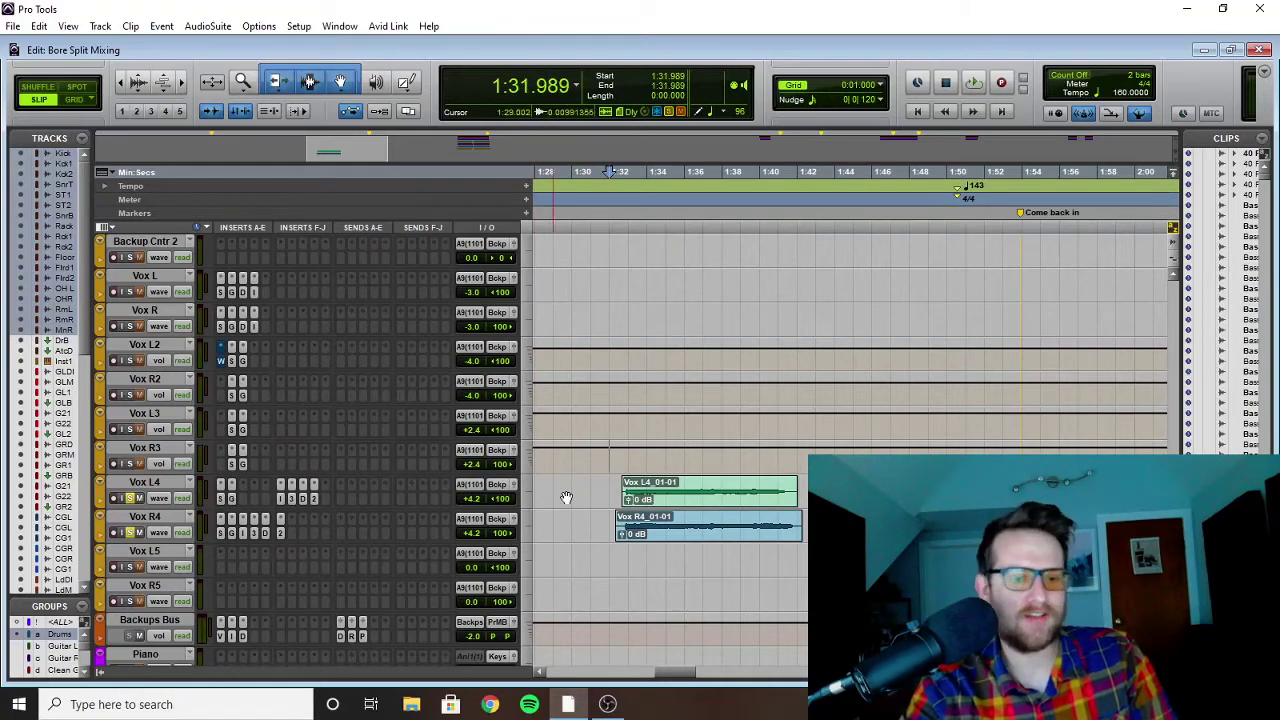
left_click(614, 452)
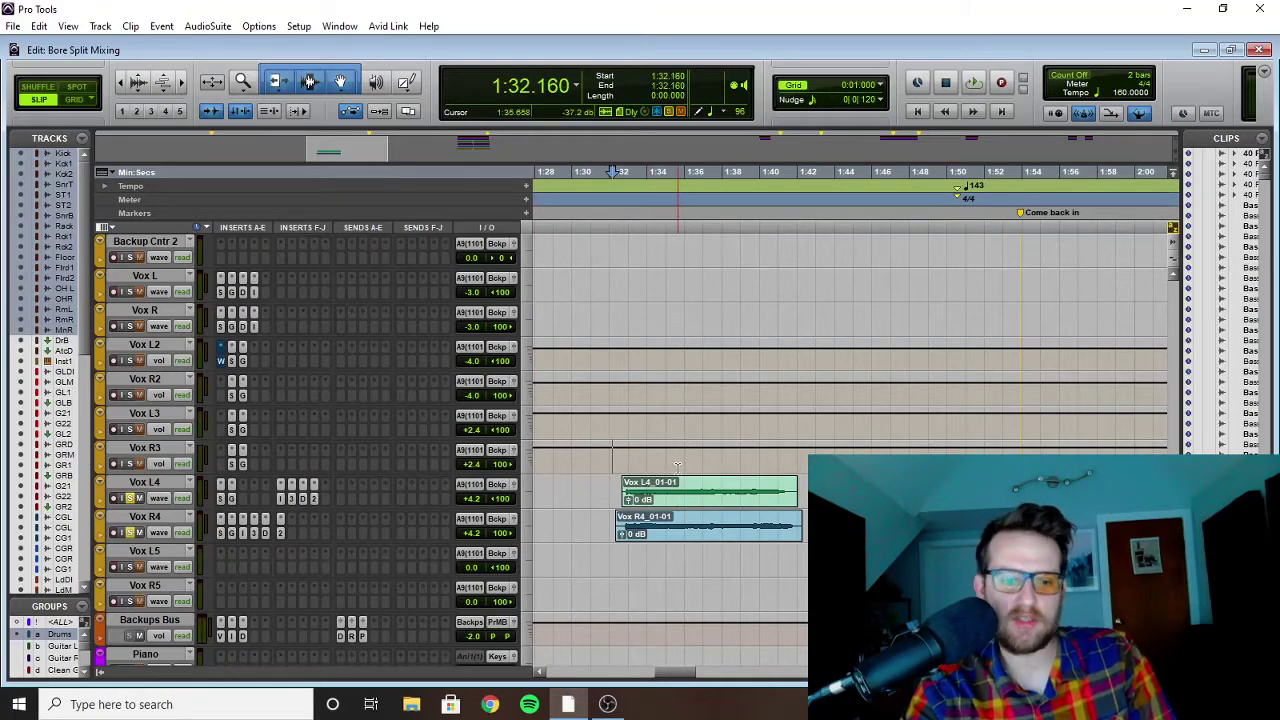
key("space")
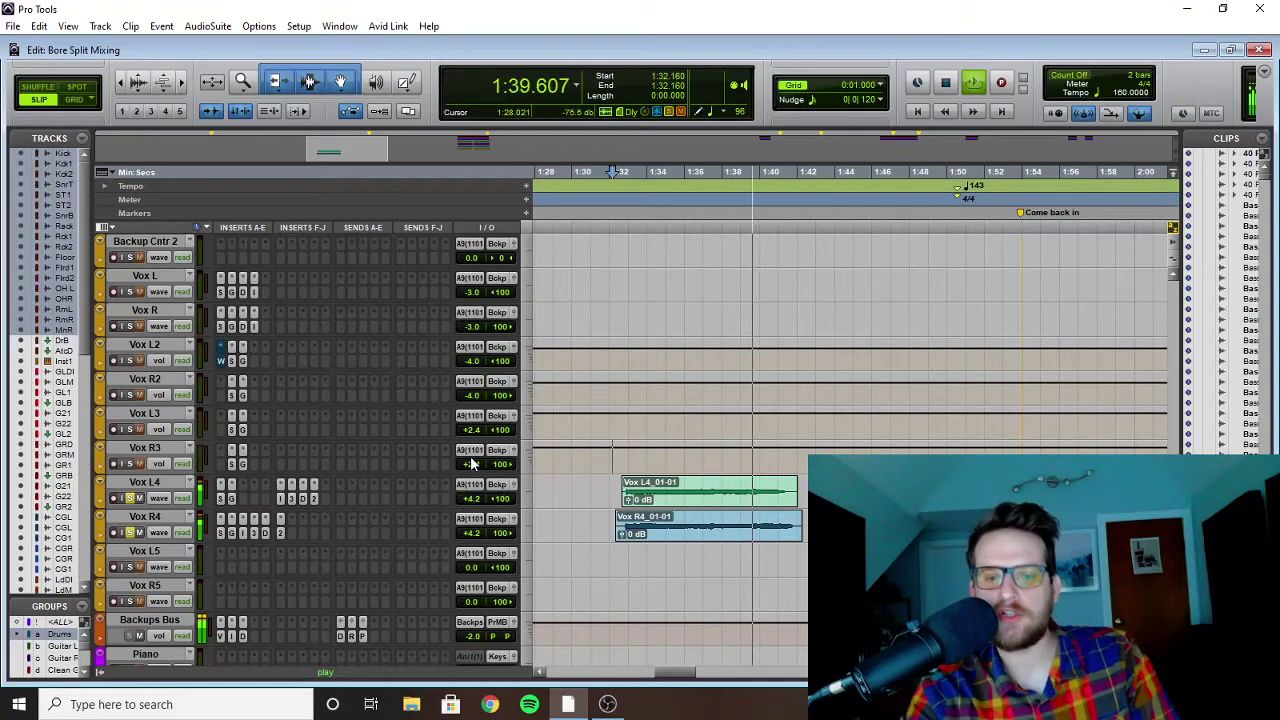
key("space")
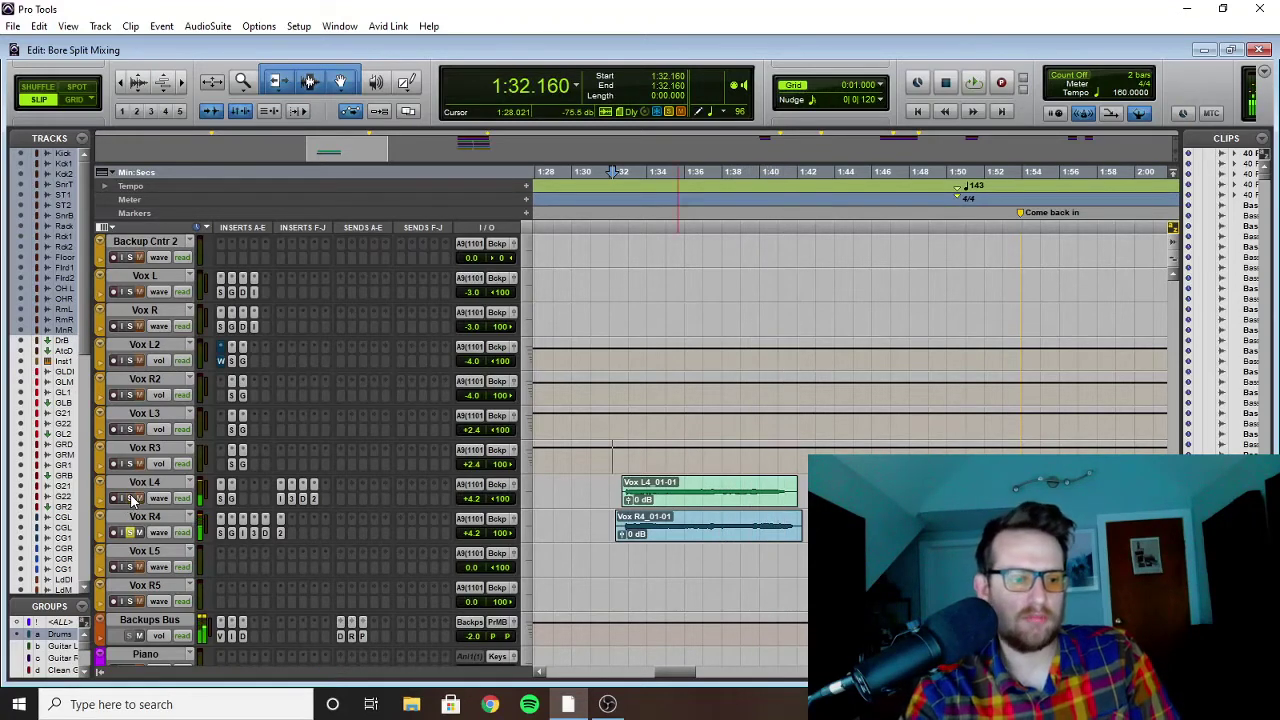
left_click(622, 459)
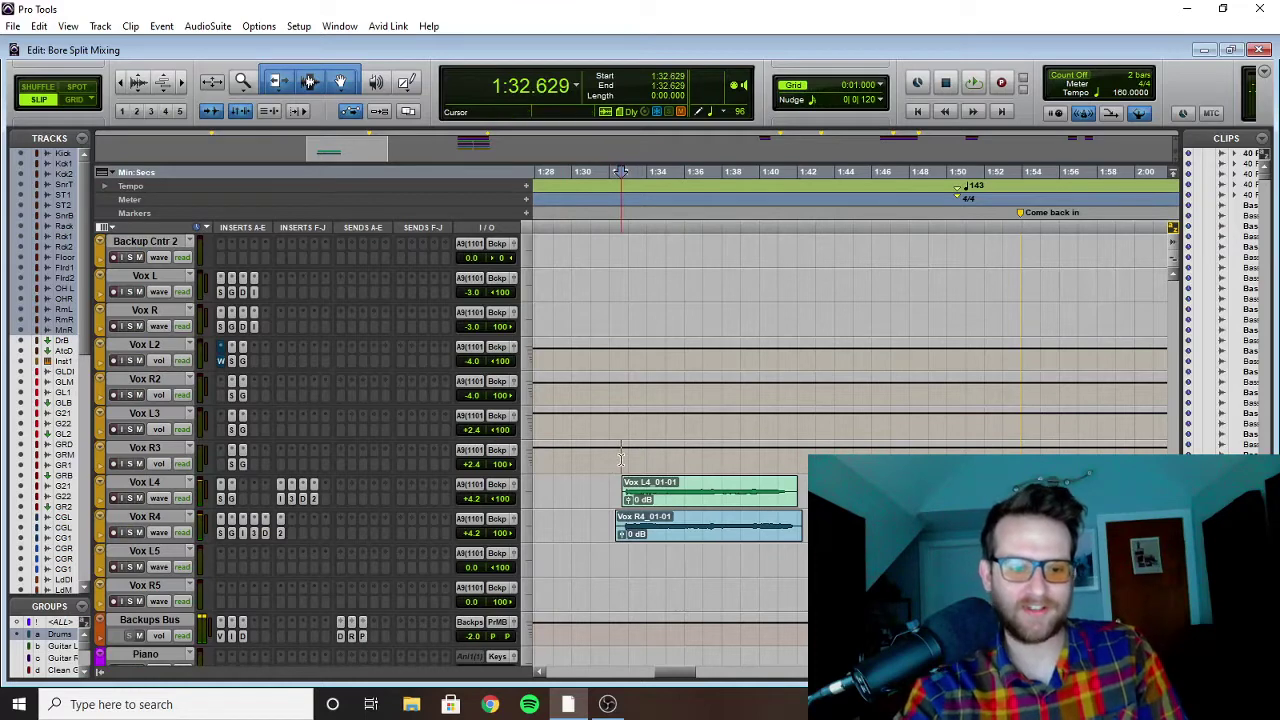
Step: Open and close Vox L4's Gain Reduction, then open its Infinity EQ and select the higher-frequency band
left_click(231, 499)
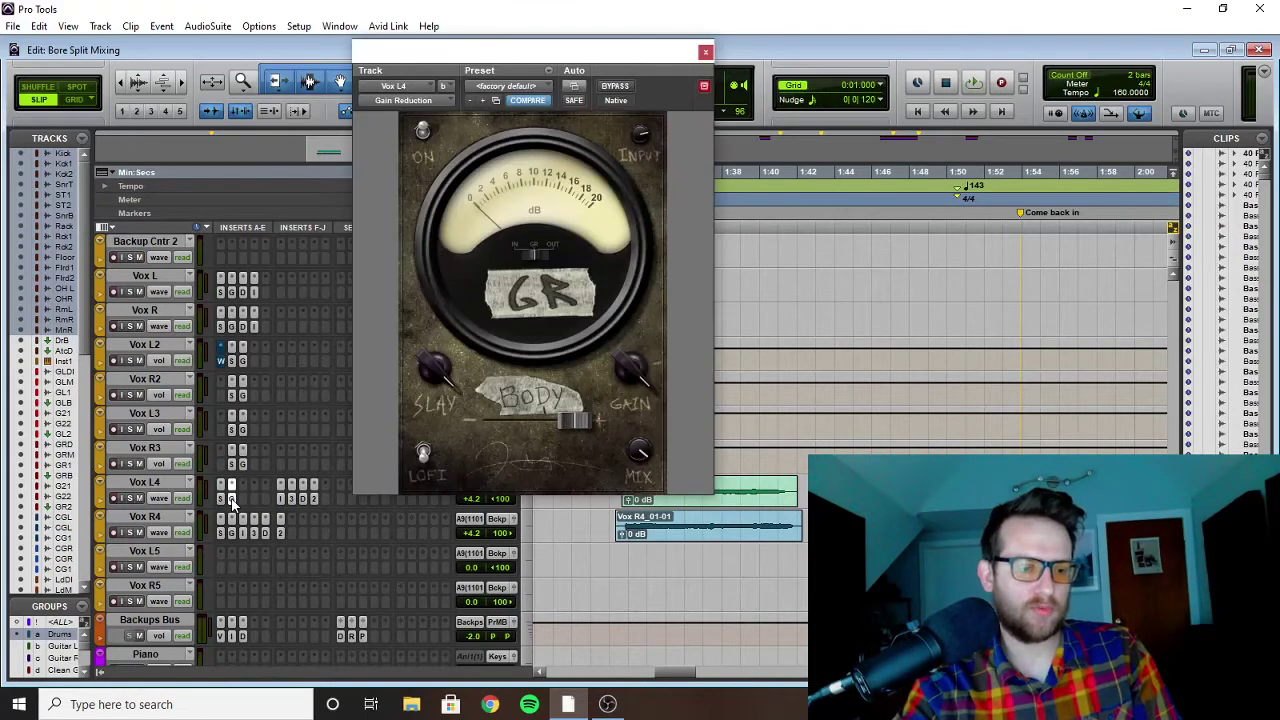
left_click(706, 53)
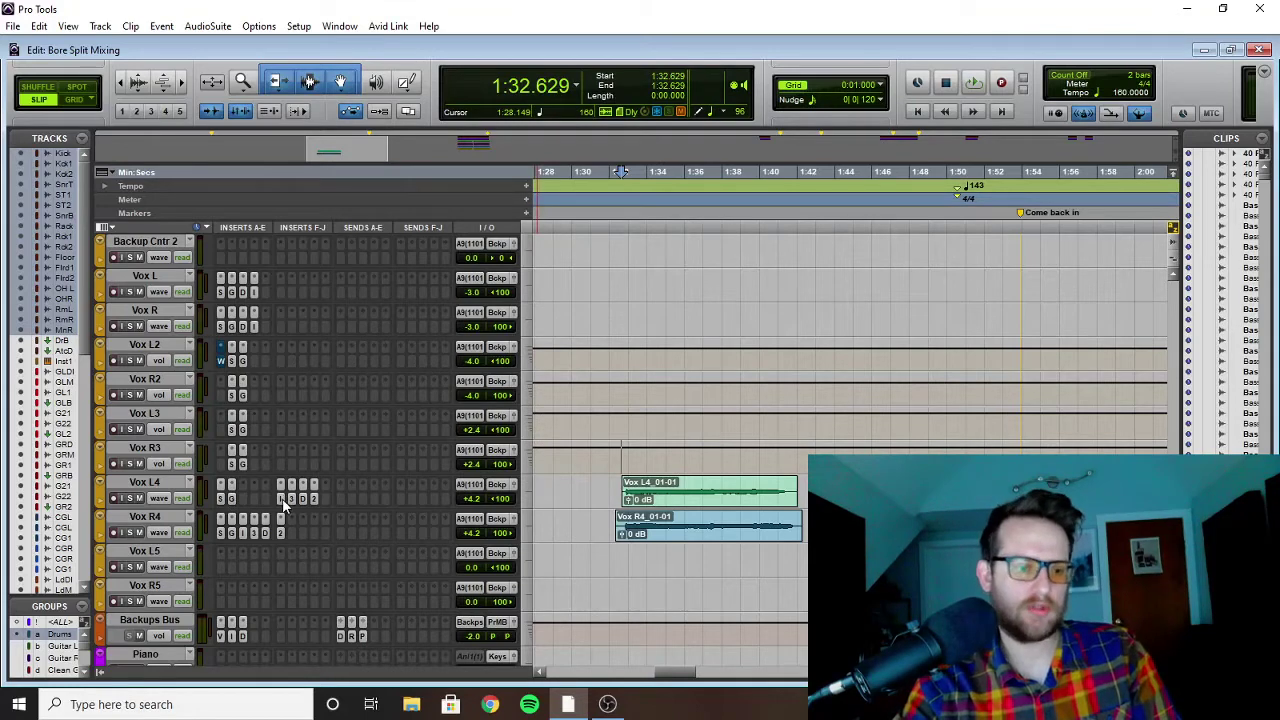
left_click(284, 499)
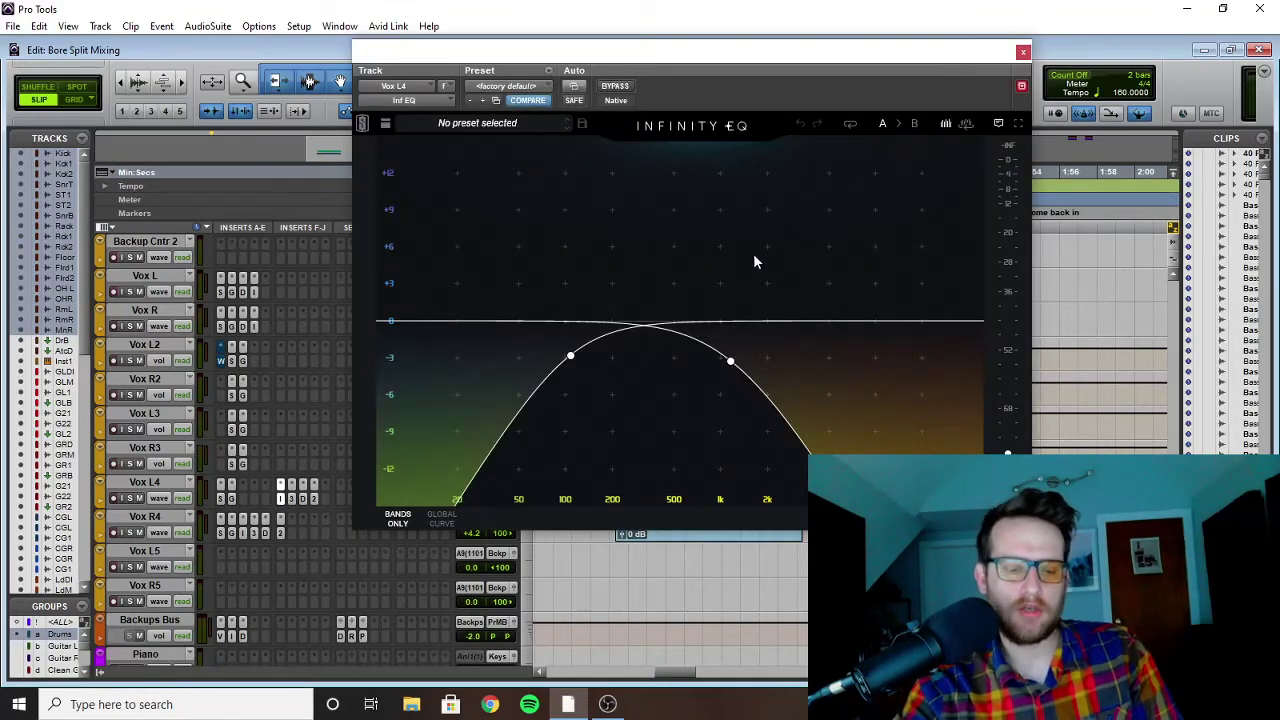
left_click(730, 362)
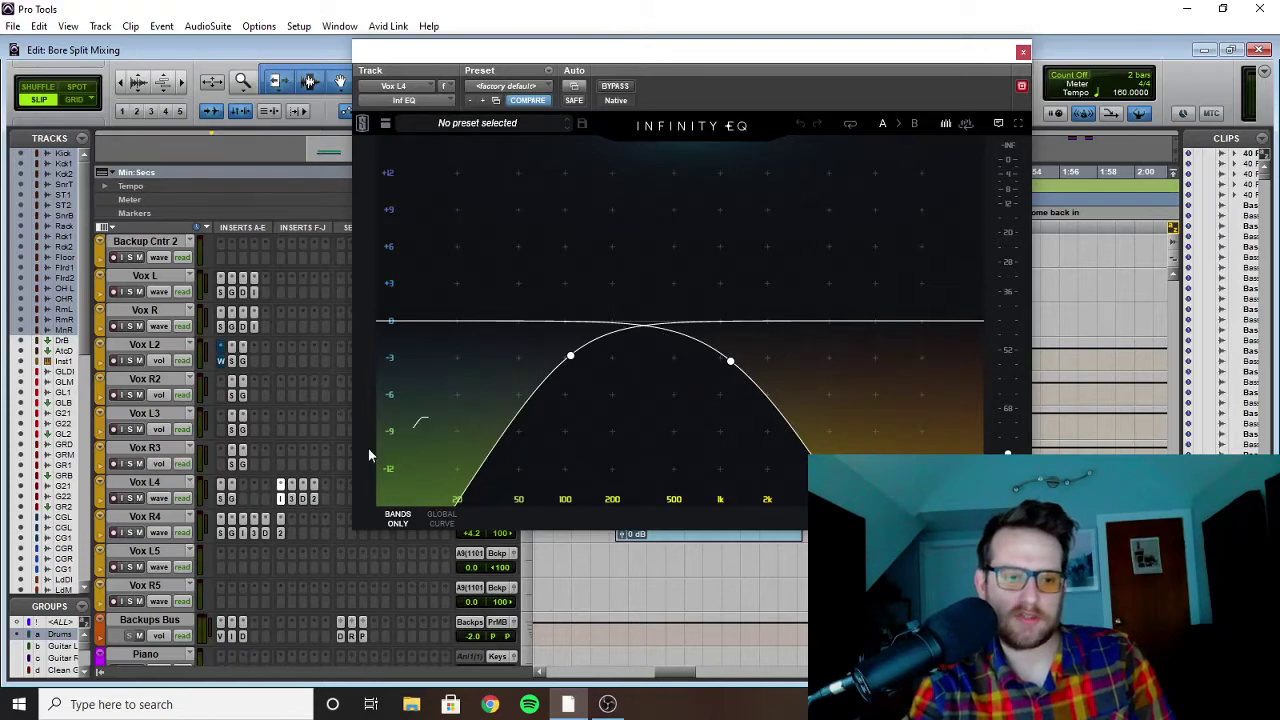
Step: Show Vox L4's J37, D-Verb and Doubler2 plugins while playing the vocals
left_click(293, 503)
key("space")
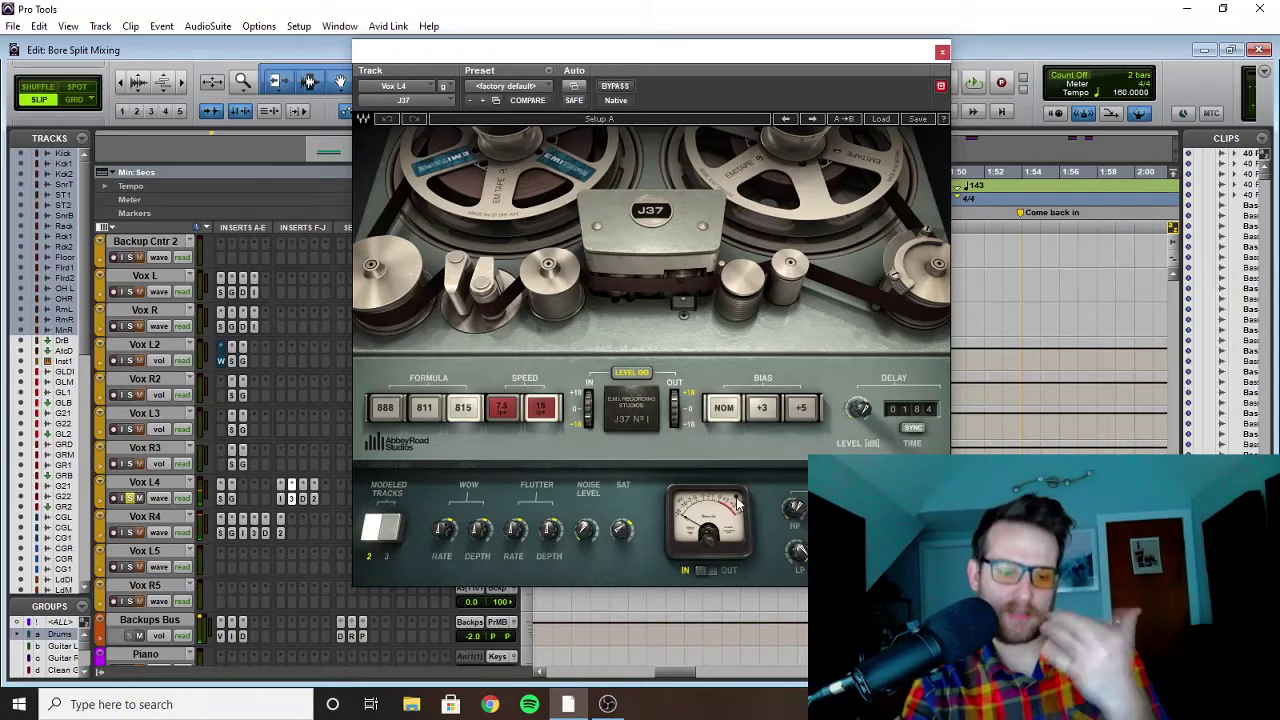
left_click(303, 500)
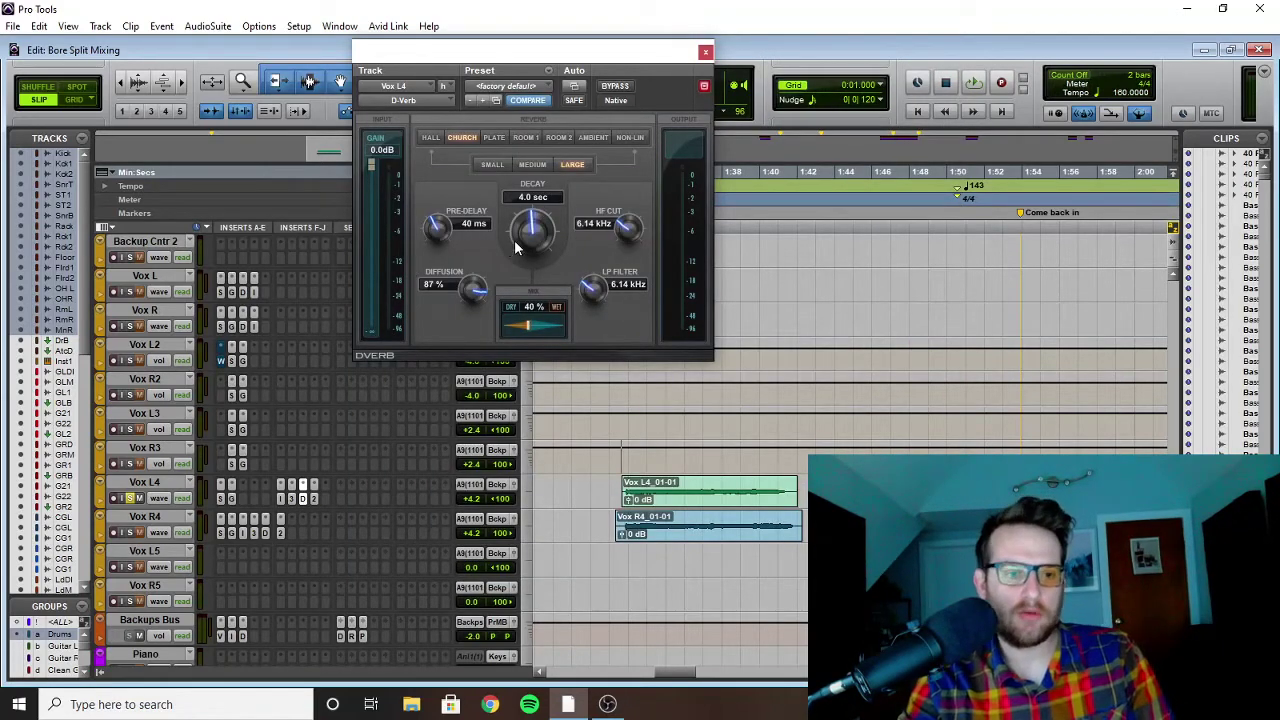
left_click(313, 500)
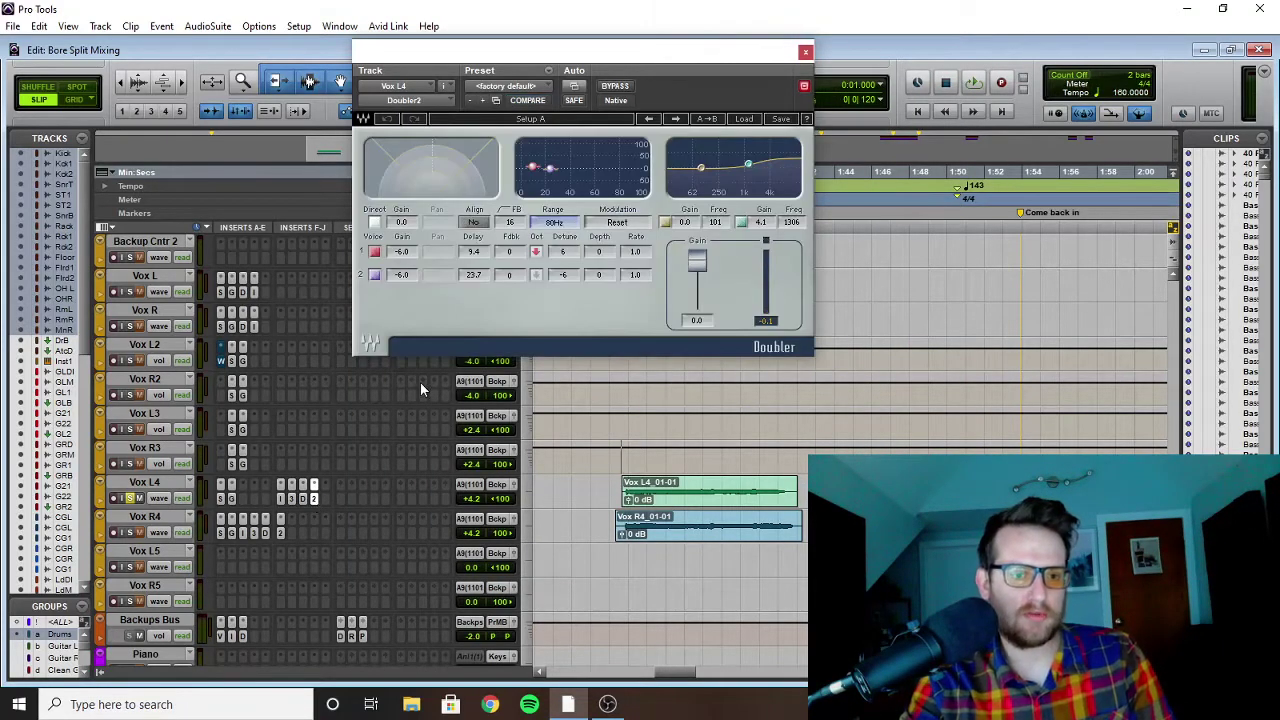
key("space")
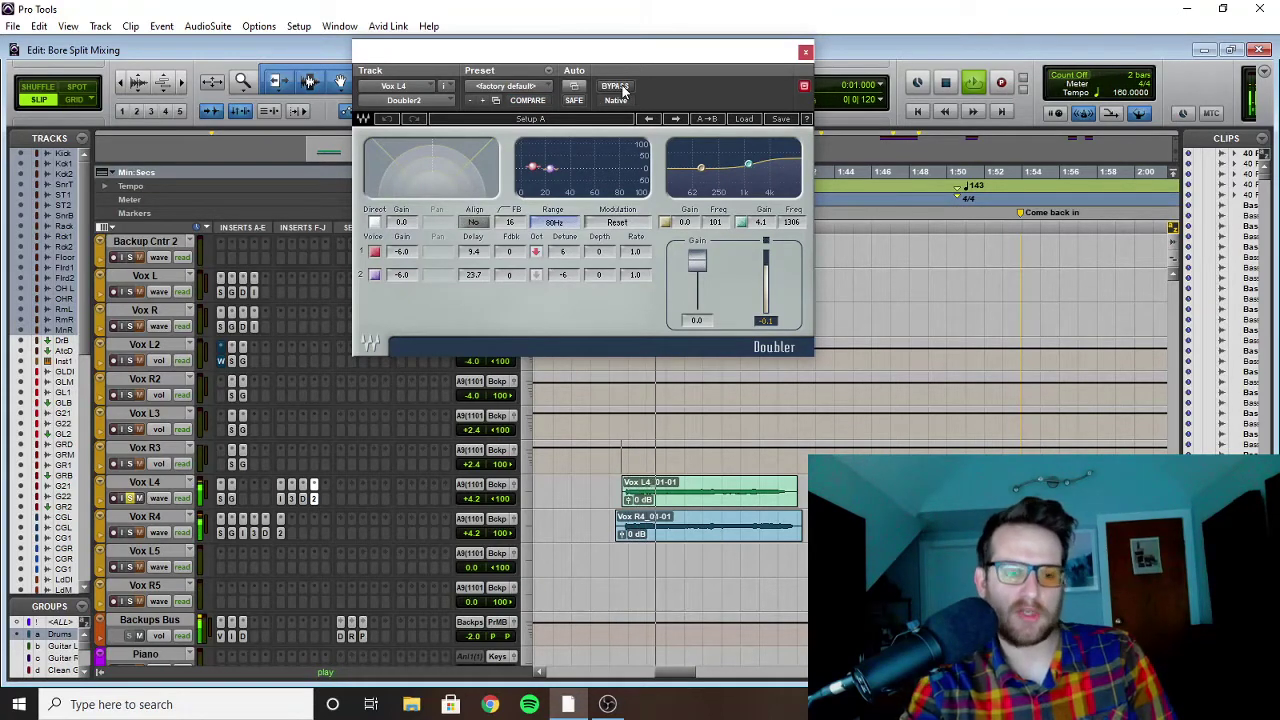
key("space")
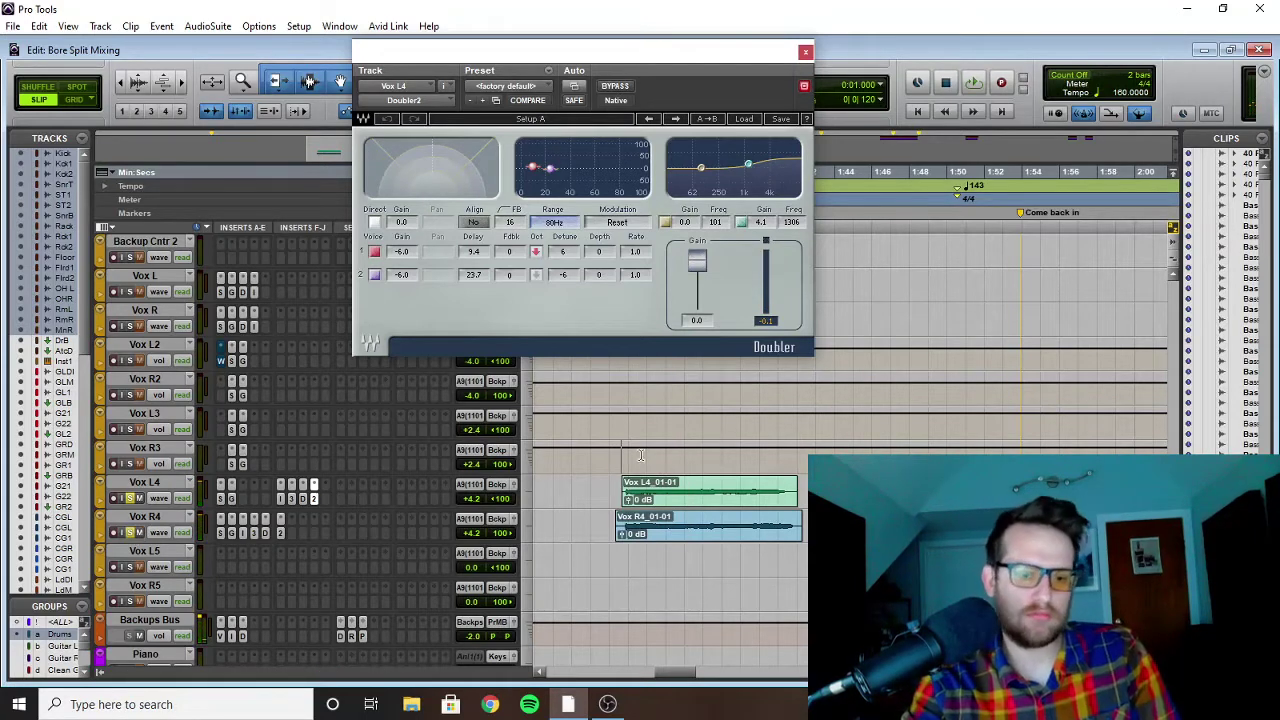
Step: Show Vox R4's J37, D-Verb and Infinity EQ plugins, then close the D-Verb window
left_click(253, 531)
left_click(266, 532)
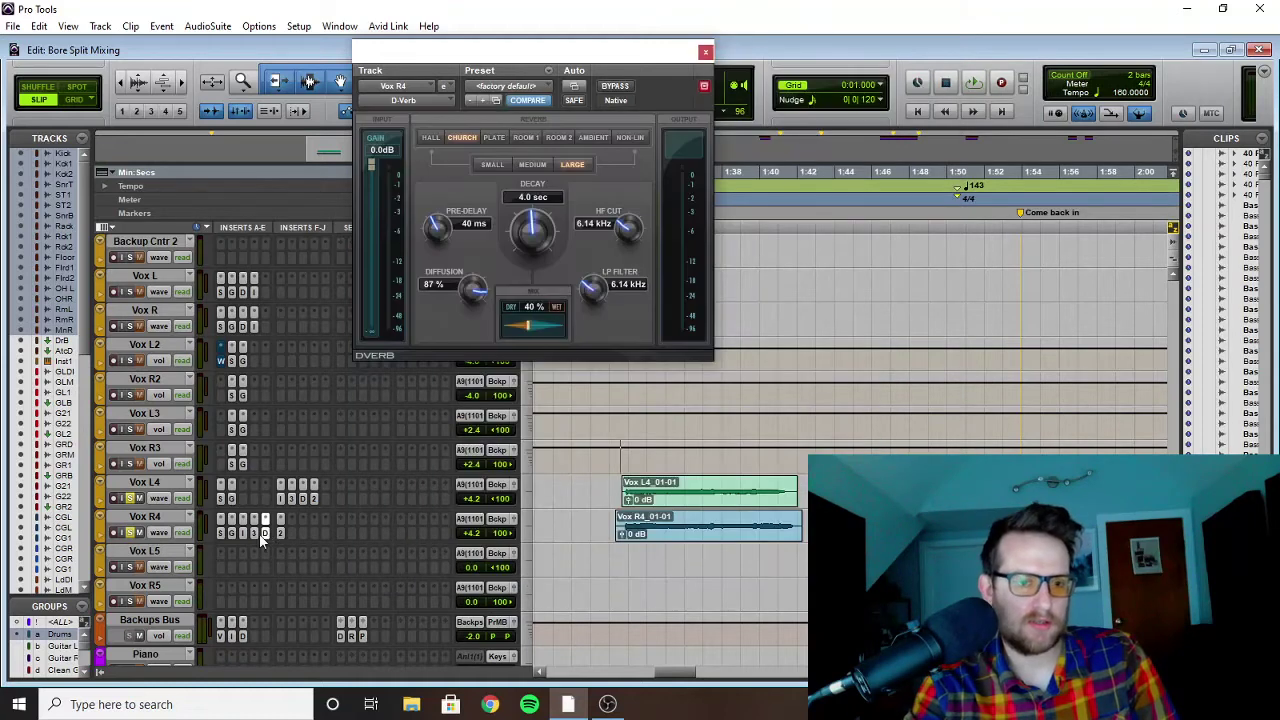
left_click(235, 531)
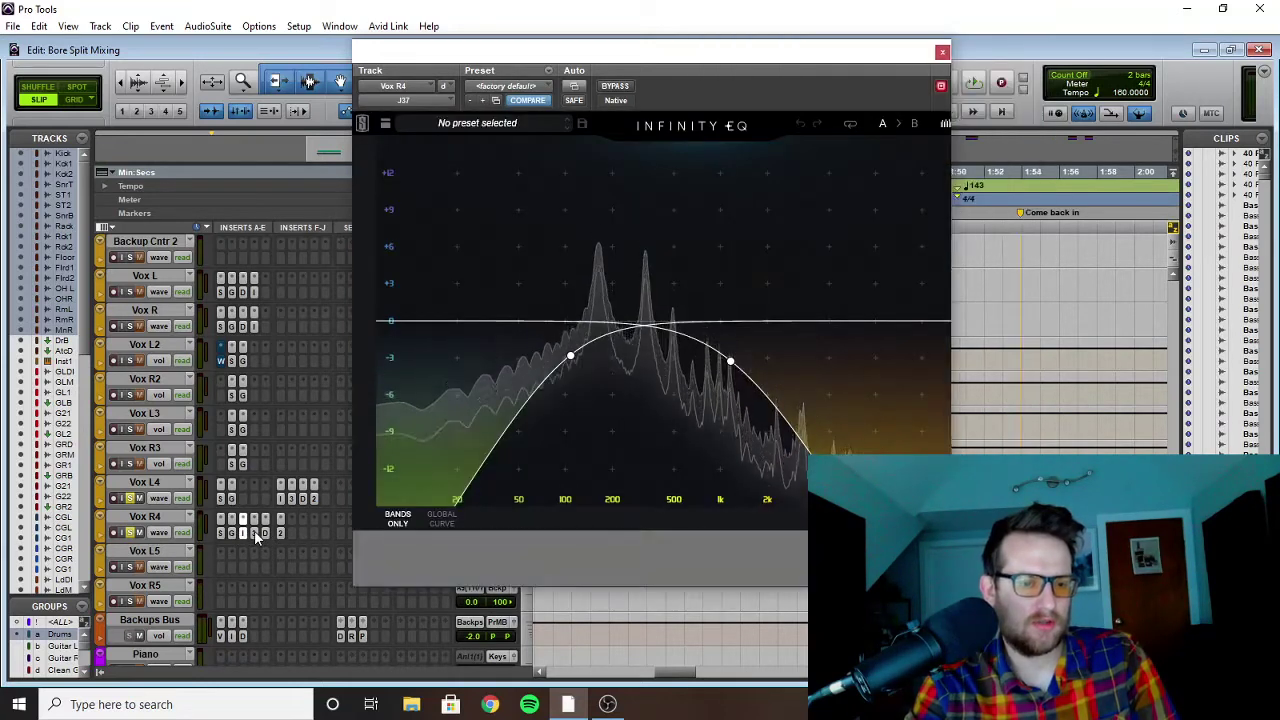
left_click(253, 532)
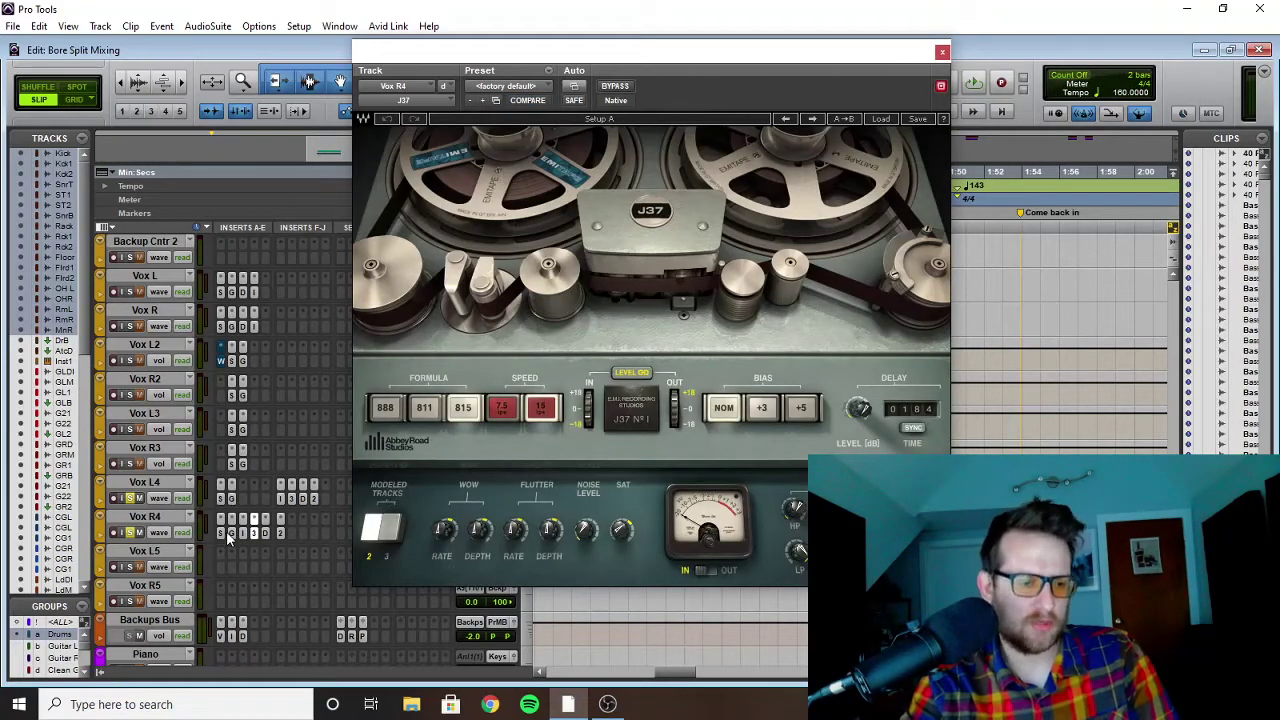
left_click(279, 533)
left_click(267, 532)
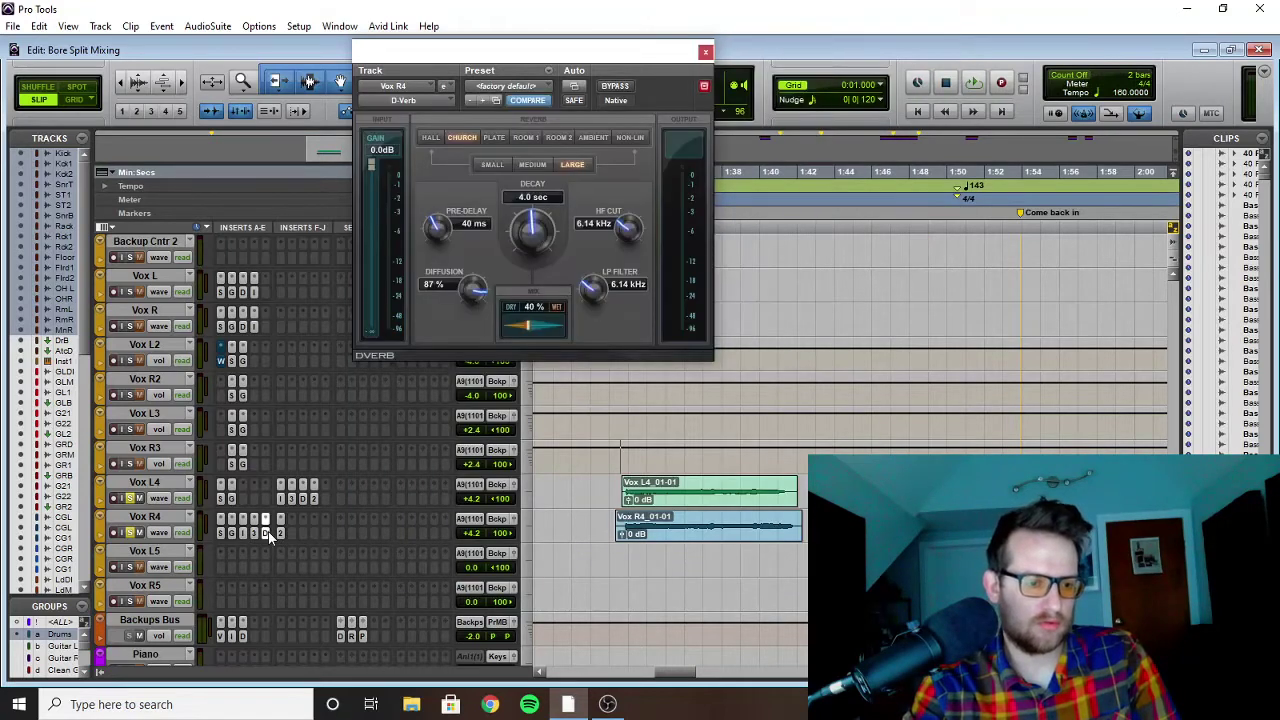
left_click(705, 53)
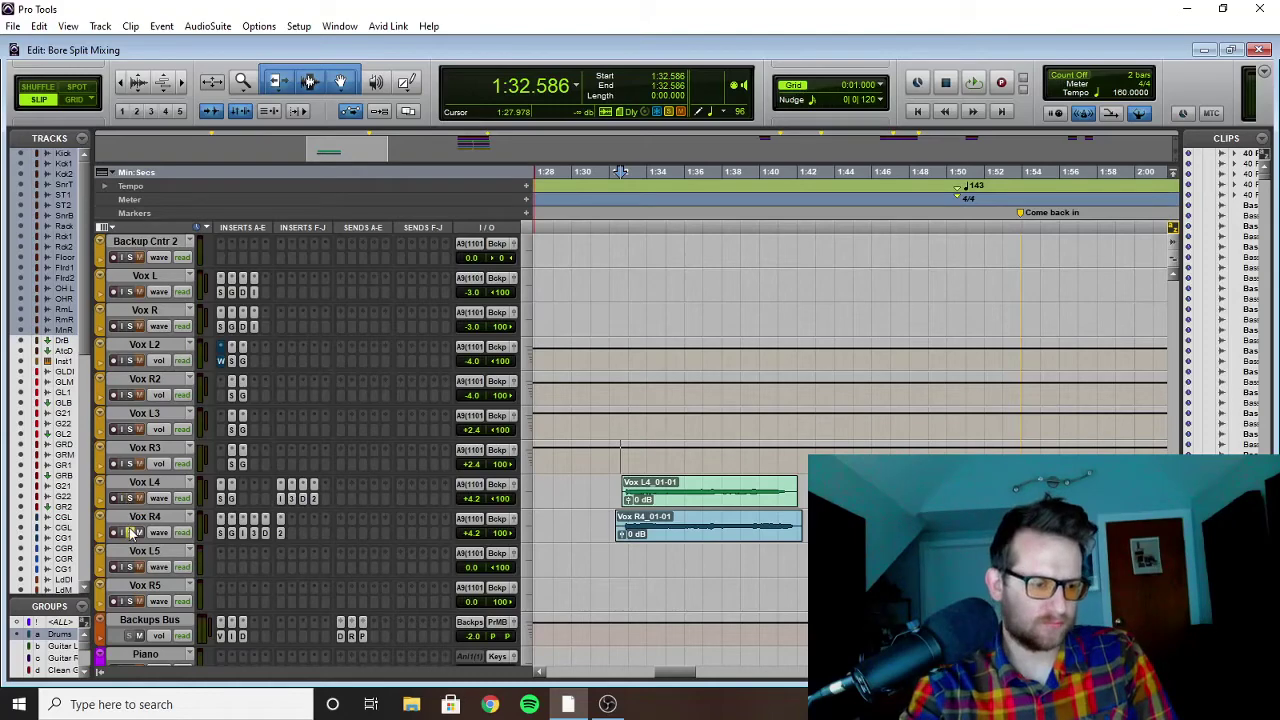
Step: Play the guitar tracks from 1:41.418 and stop shortly before the Come back in marker
scroll(675, 455, "down", 10)
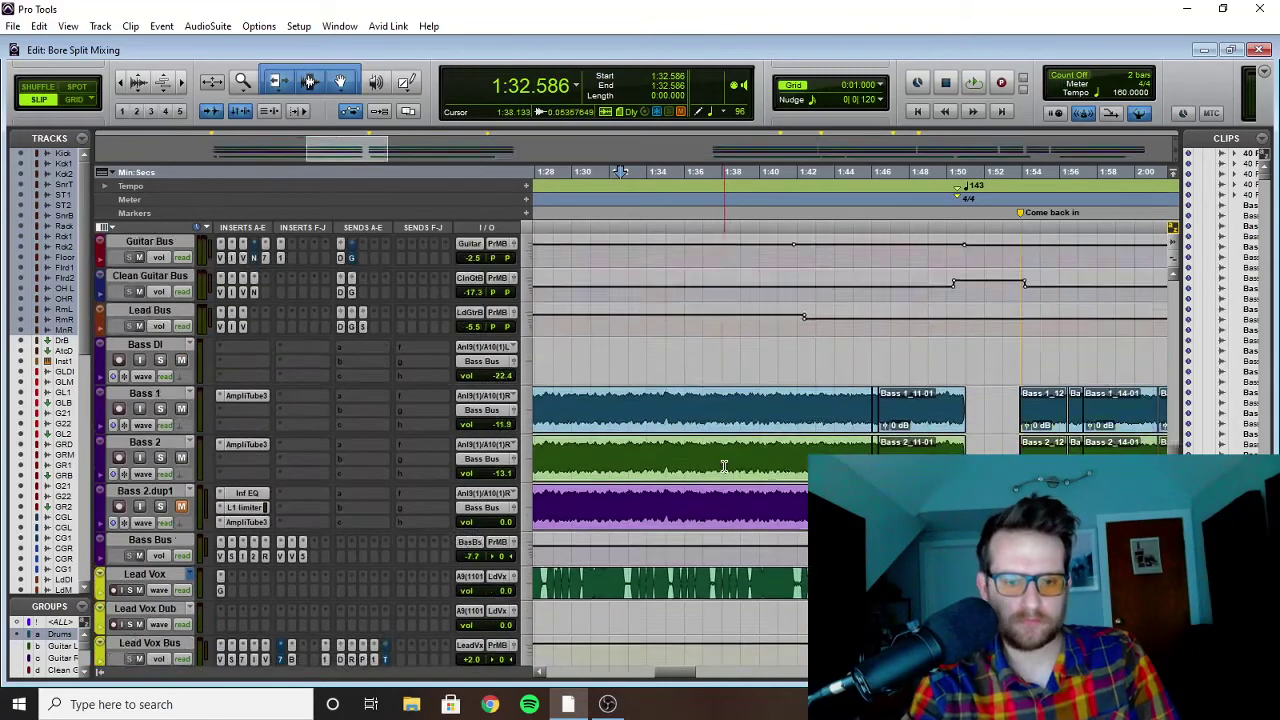
scroll(726, 438, "right", 3)
scroll(672, 410, "up", 10)
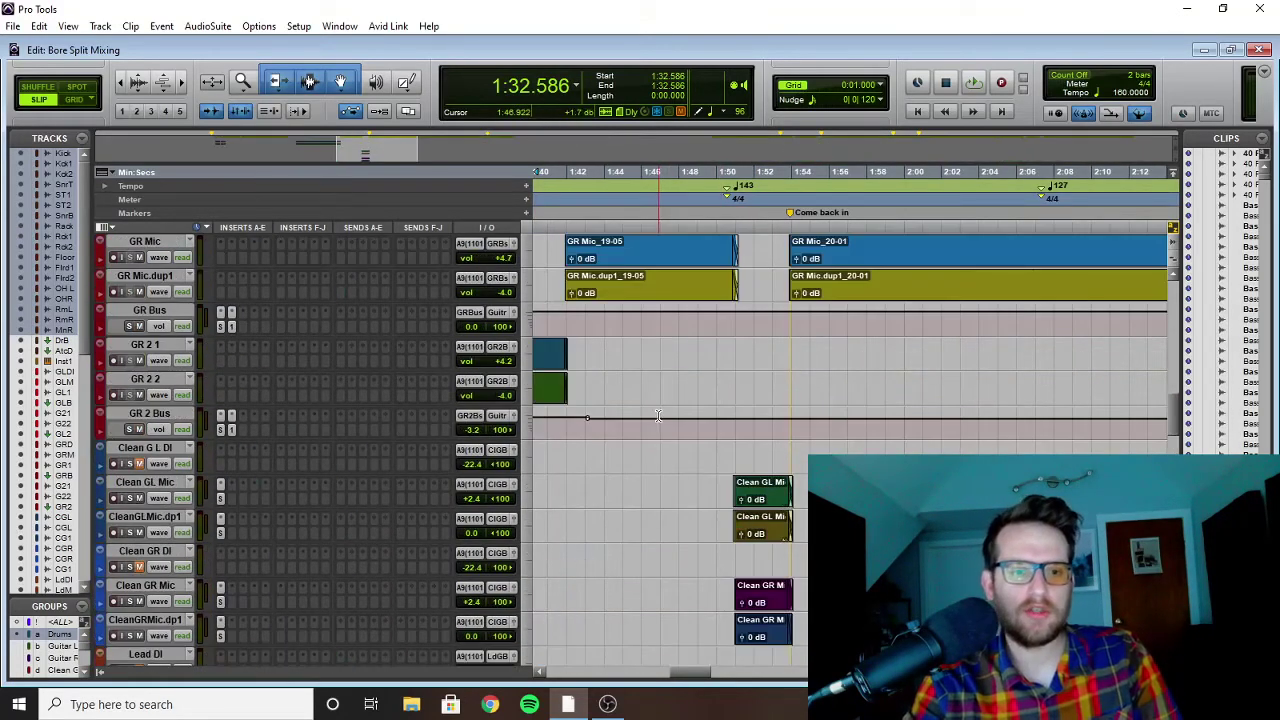
scroll(667, 343, "left", 2)
left_click(679, 343)
key("space")
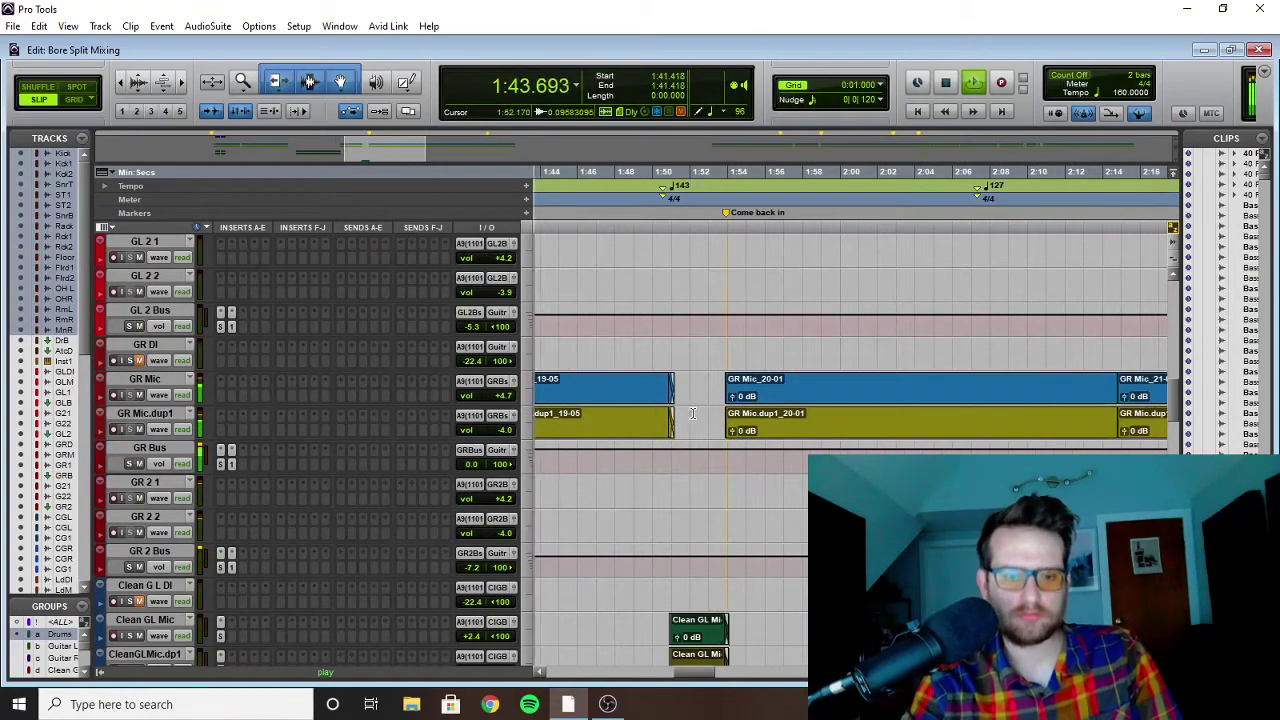
scroll(695, 410, "down", 1)
scroll(695, 410, "down", 7)
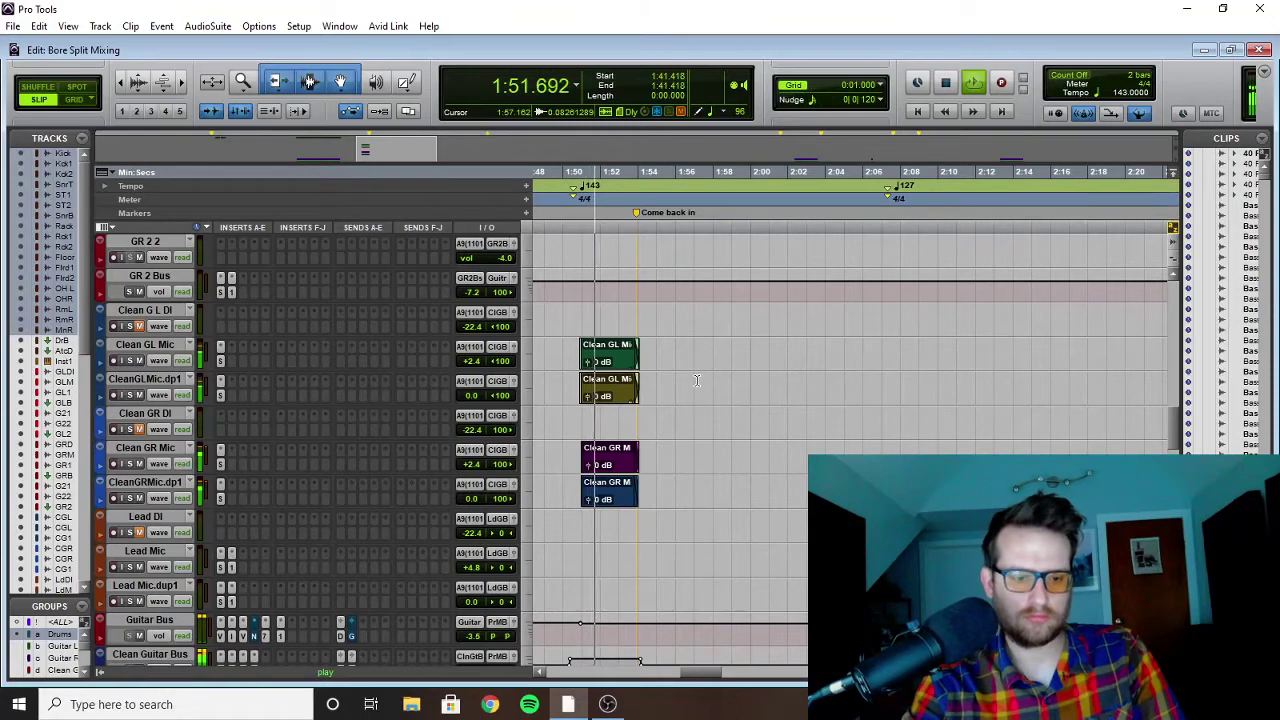
key("space")
Step: Set the insertion point to 1:50.805 and view Clean GL Mic's SSL Channel settings
left_click(590, 373)
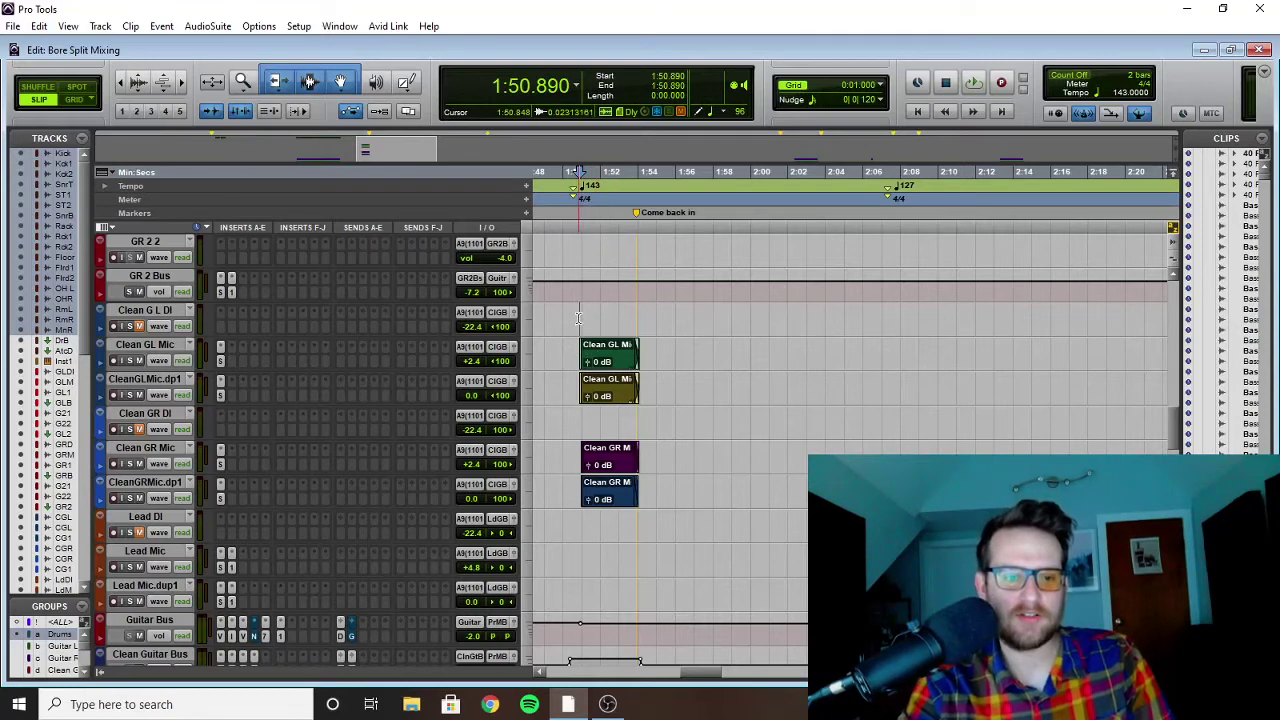
key("r")
key("r")
key("r")
key("r")
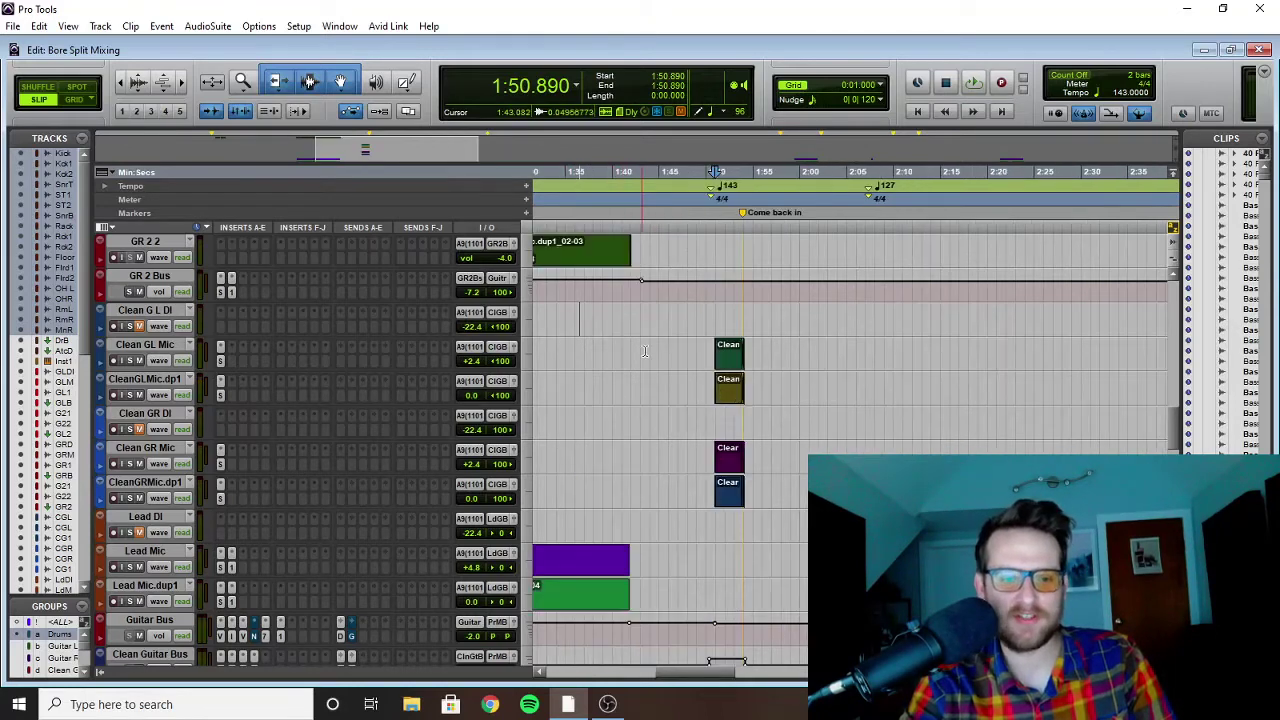
key("t")
key("t")
key("t")
key("t")
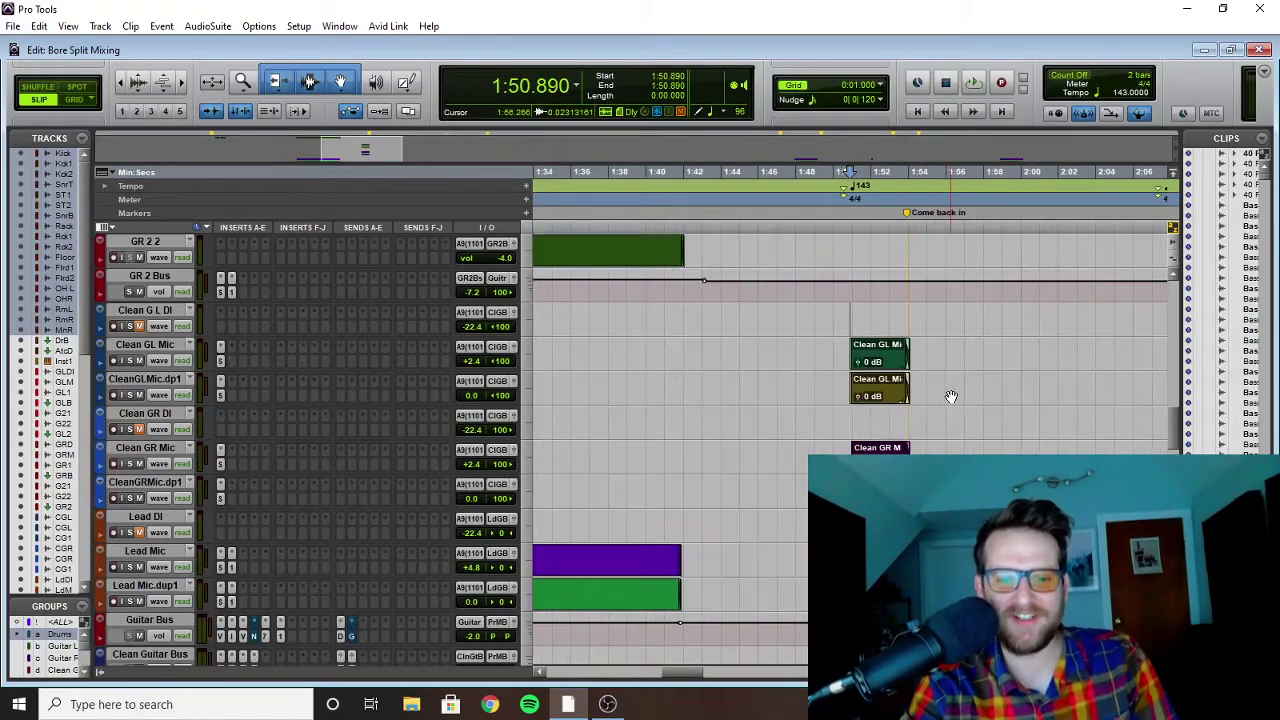
left_click(617, 313)
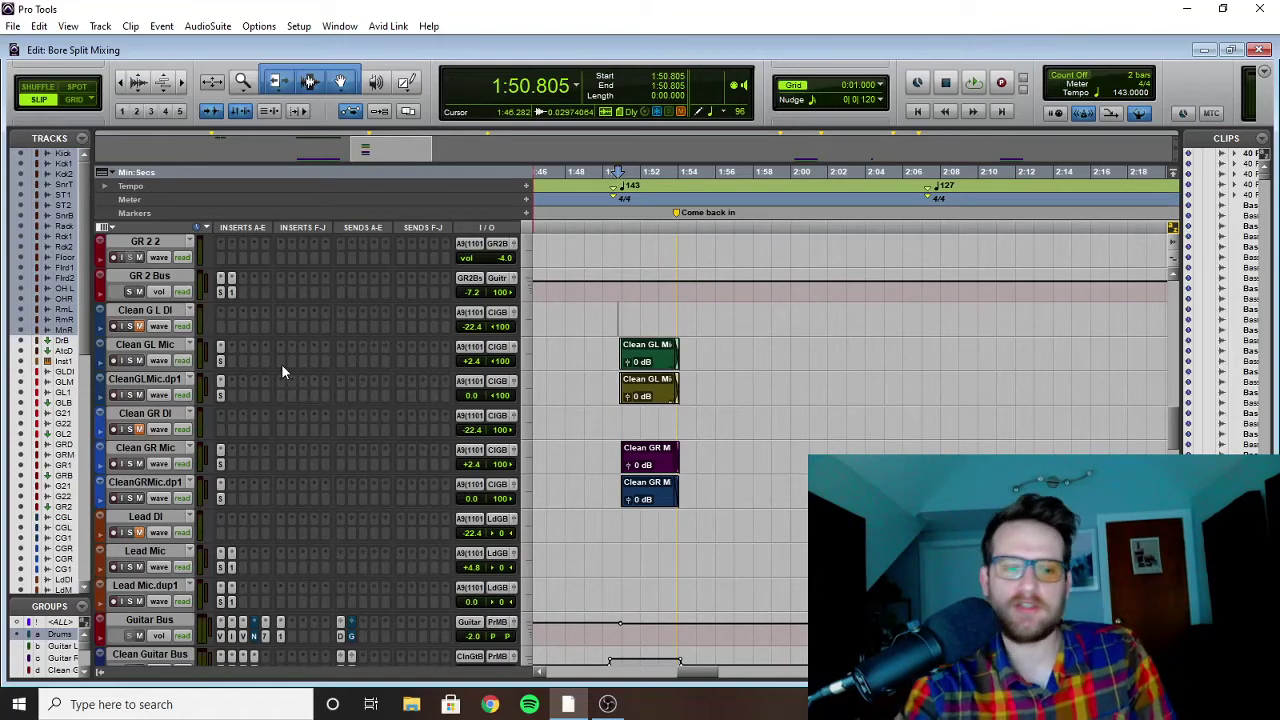
left_click(221, 362)
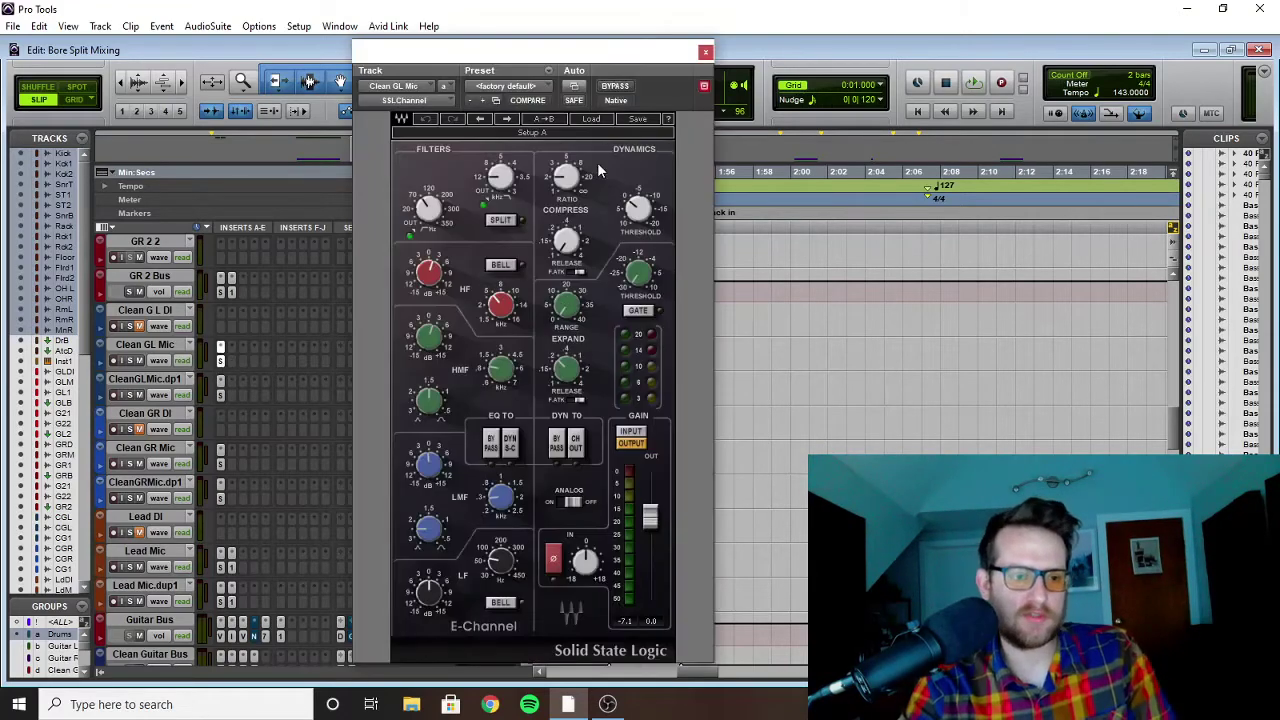
left_click(705, 52)
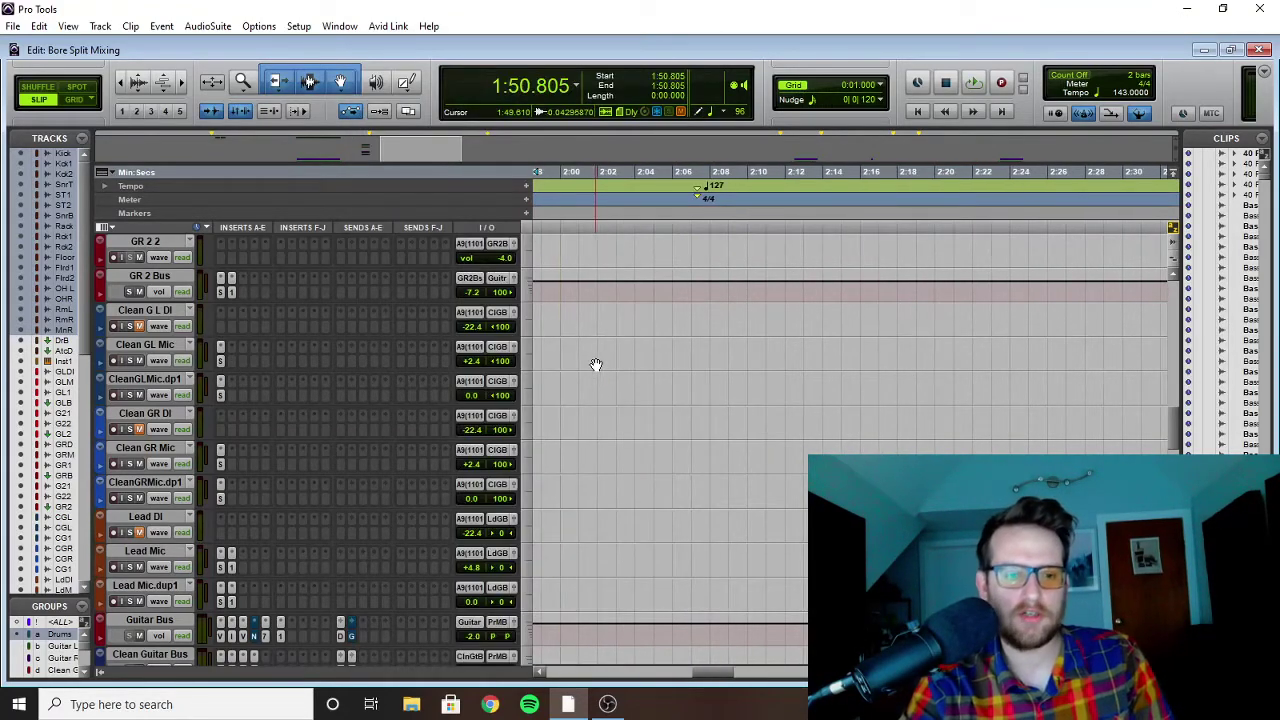
scroll(620, 370, "up", 5)
Step: Play from 1:51.061 while scrolling through the tracks
left_click(627, 278)
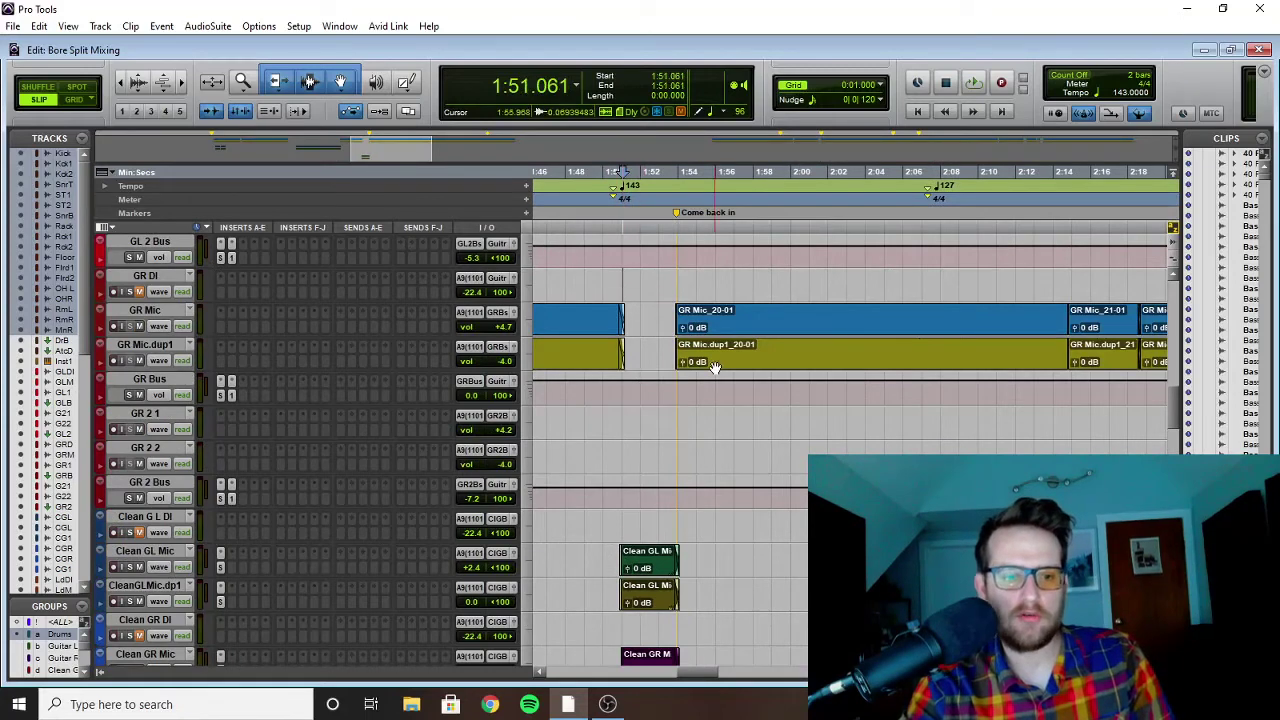
key("space")
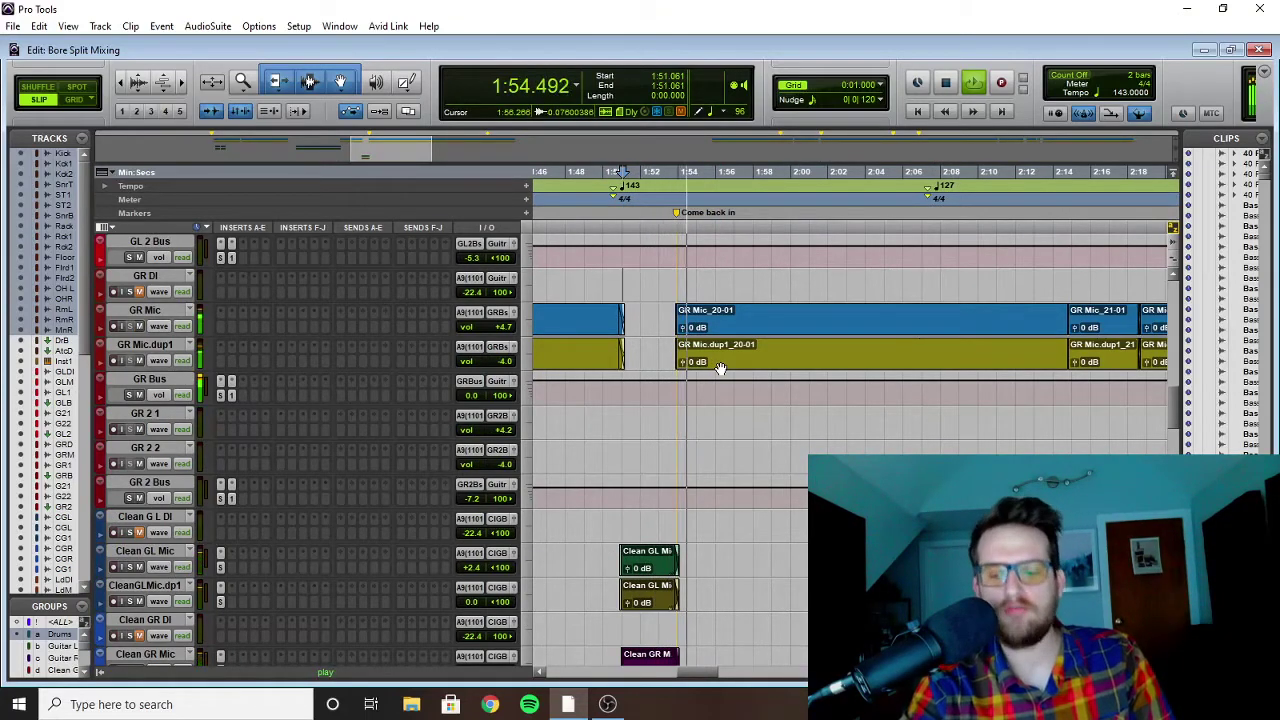
scroll(720, 368, "right", 2)
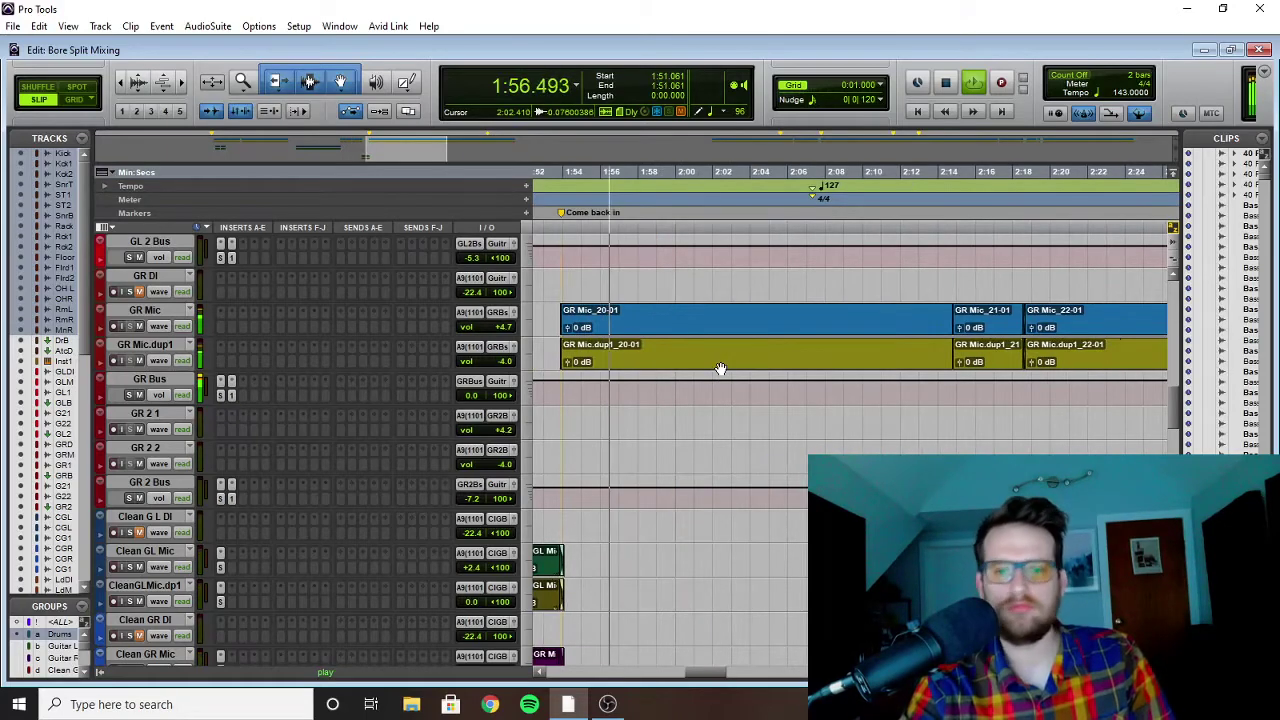
scroll(740, 349, "down", 2)
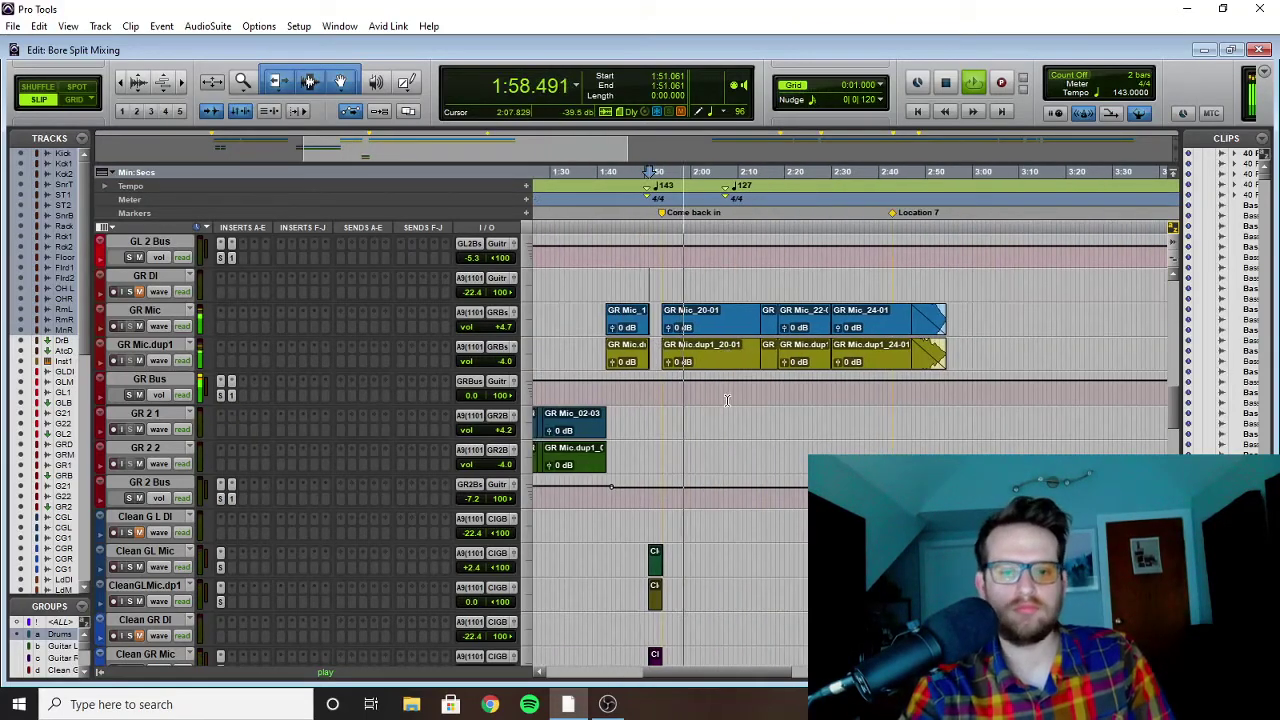
scroll(740, 360, "up", 6)
scroll(723, 403, "down", 3)
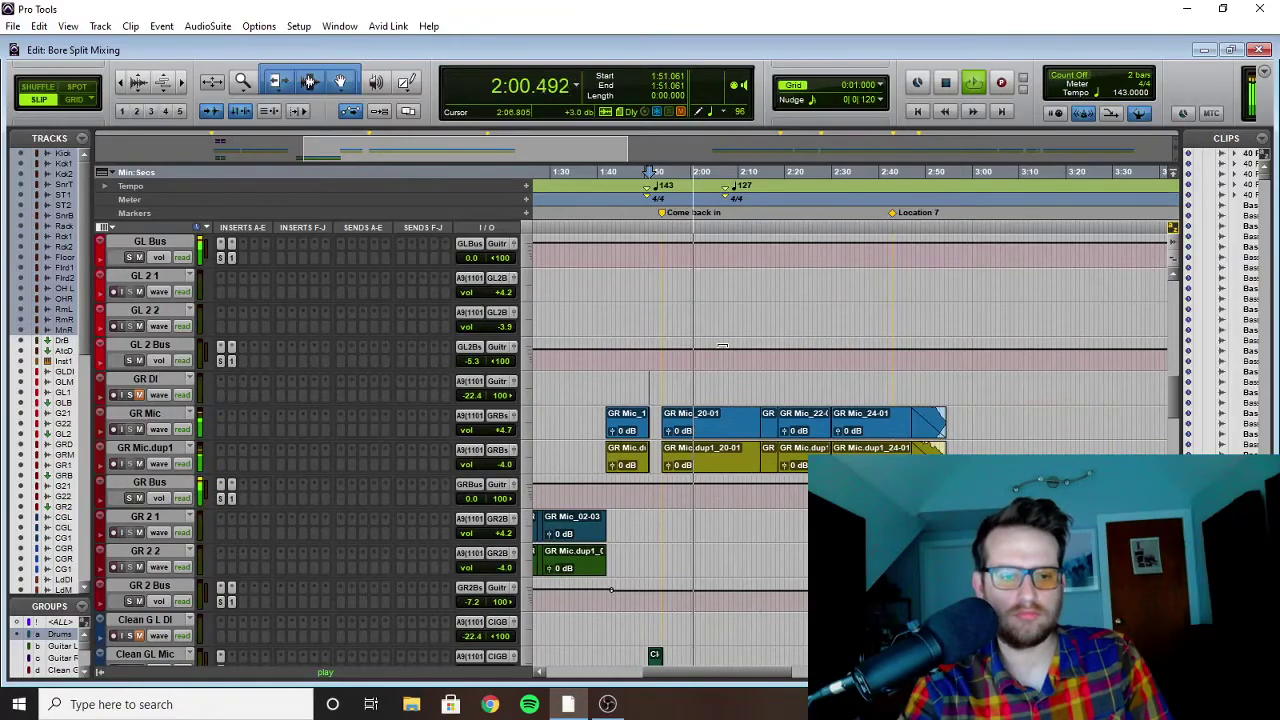
scroll(730, 356, "down", 10)
scroll(736, 372, "down", 9)
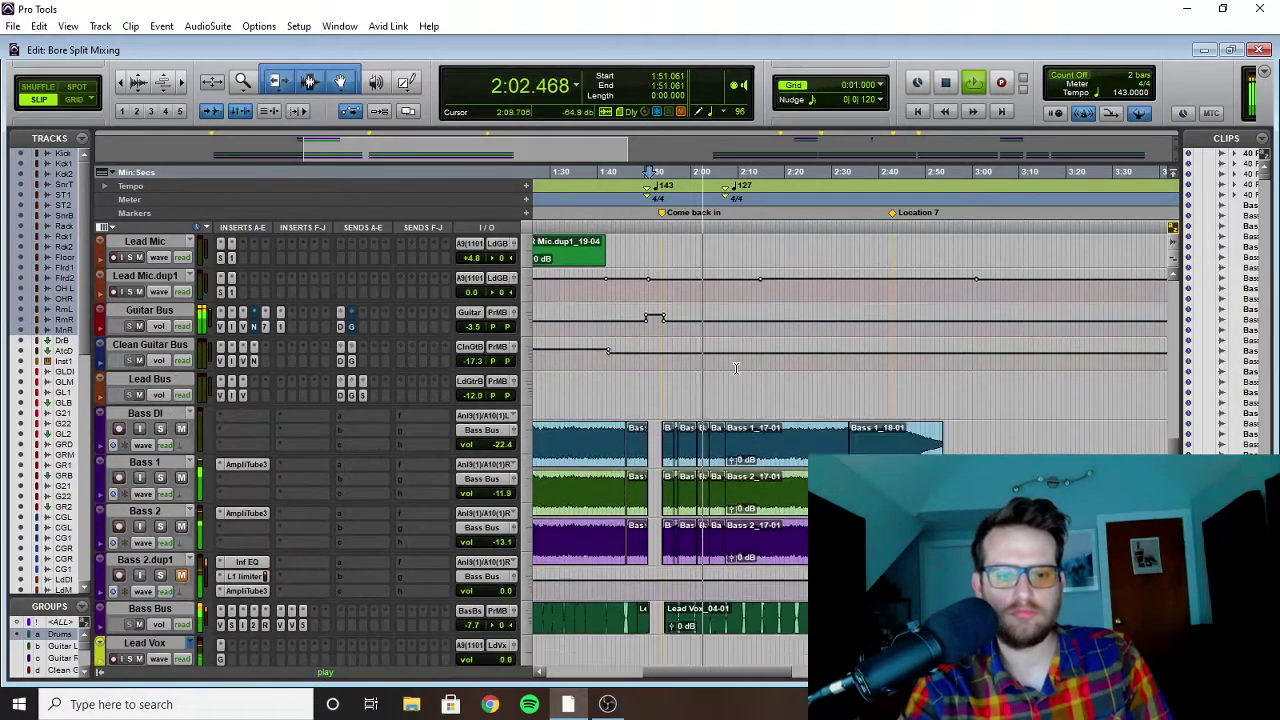
scroll(755, 429, "down", 2)
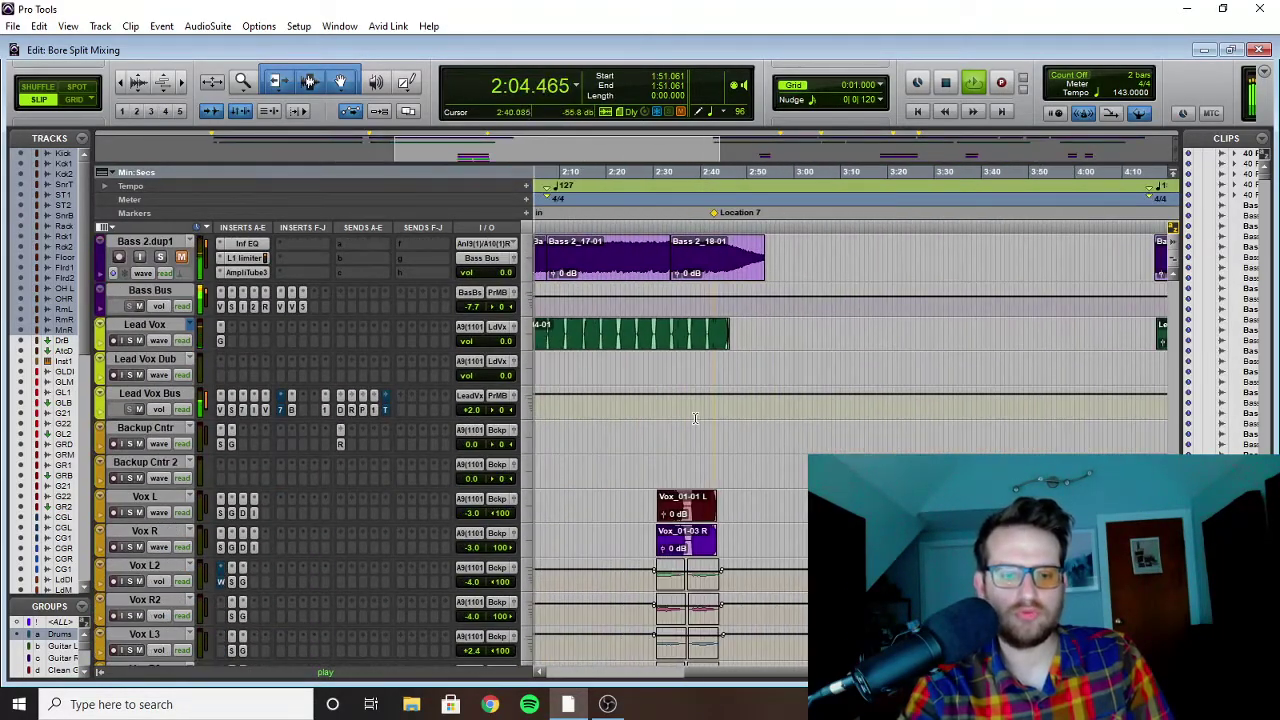
scroll(700, 410, "down", 4)
scroll(637, 391, "up", 4)
scroll(660, 385, "right", 5)
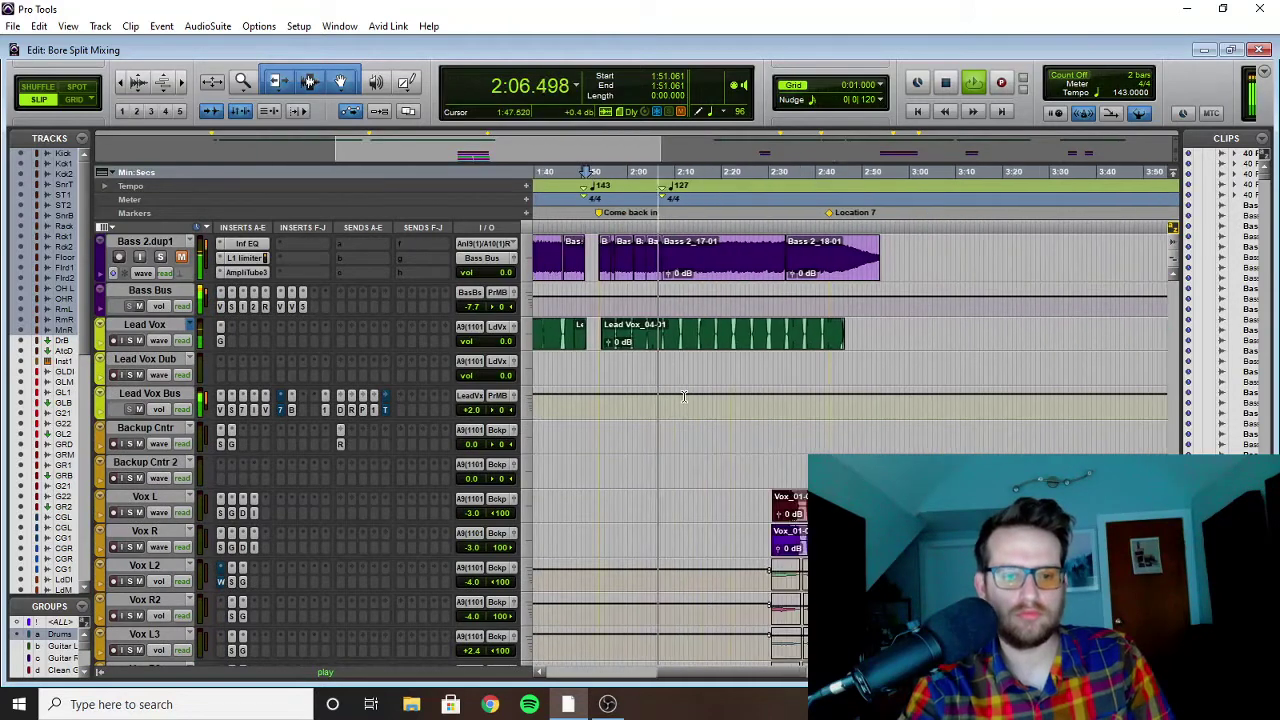
scroll(600, 370, "left", 5)
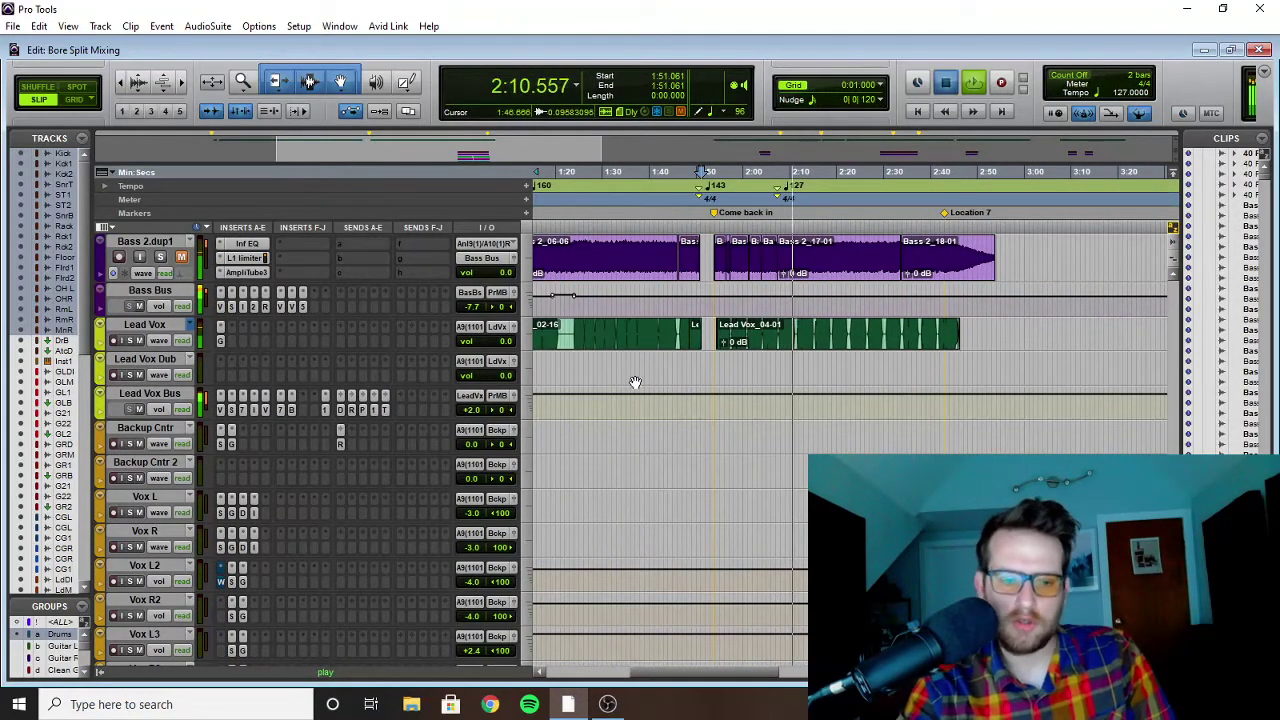
Step: Stop, then restart playback from 2:06.549 with the bass and lead vocal tracks in view
key("space")
scroll(776, 383, "up", 5)
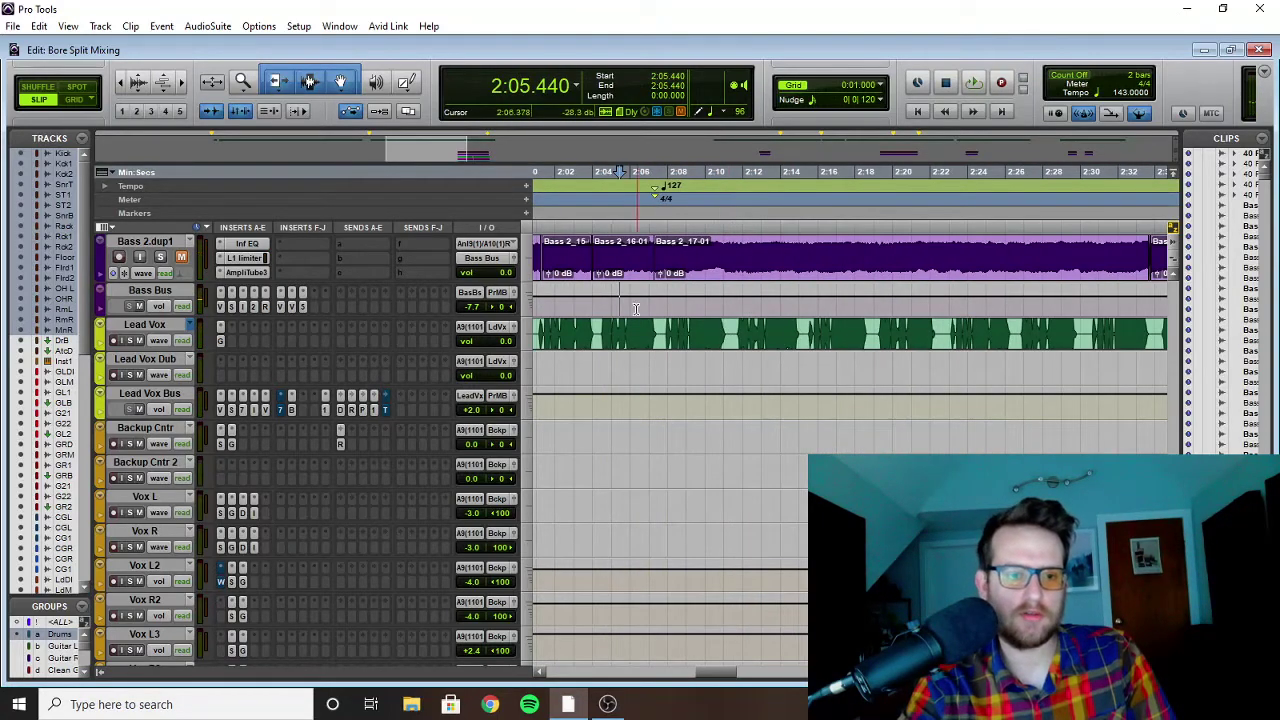
key("space")
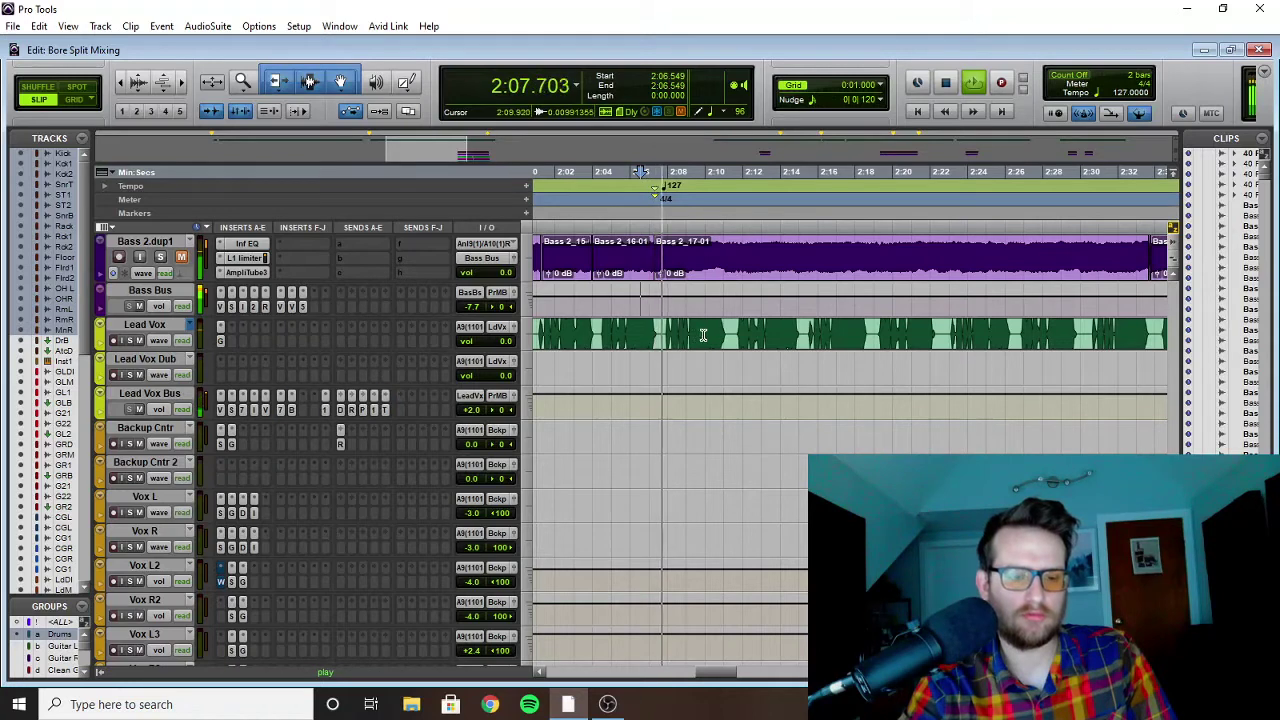
Step: Inspect the Lead Vox Bus EQ3 7-Band, then replay from 2:06.549 and stop back there
left_click(281, 397)
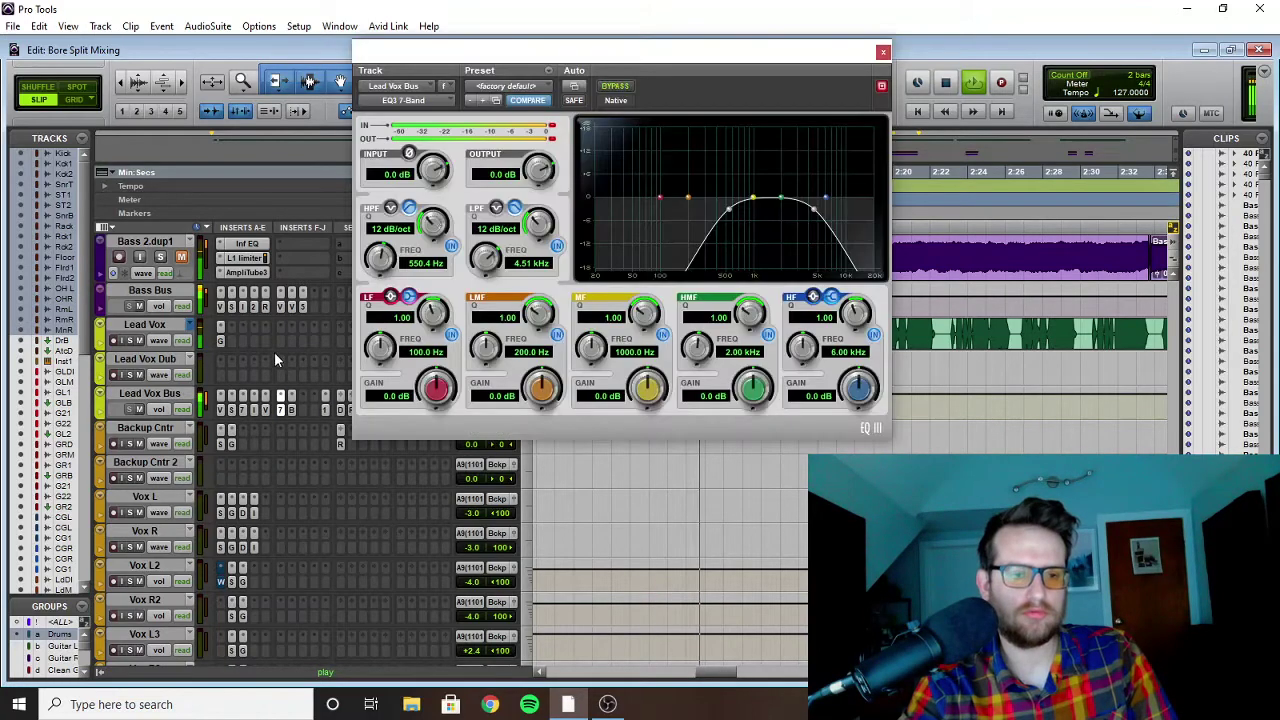
left_click(883, 52)
key("space")
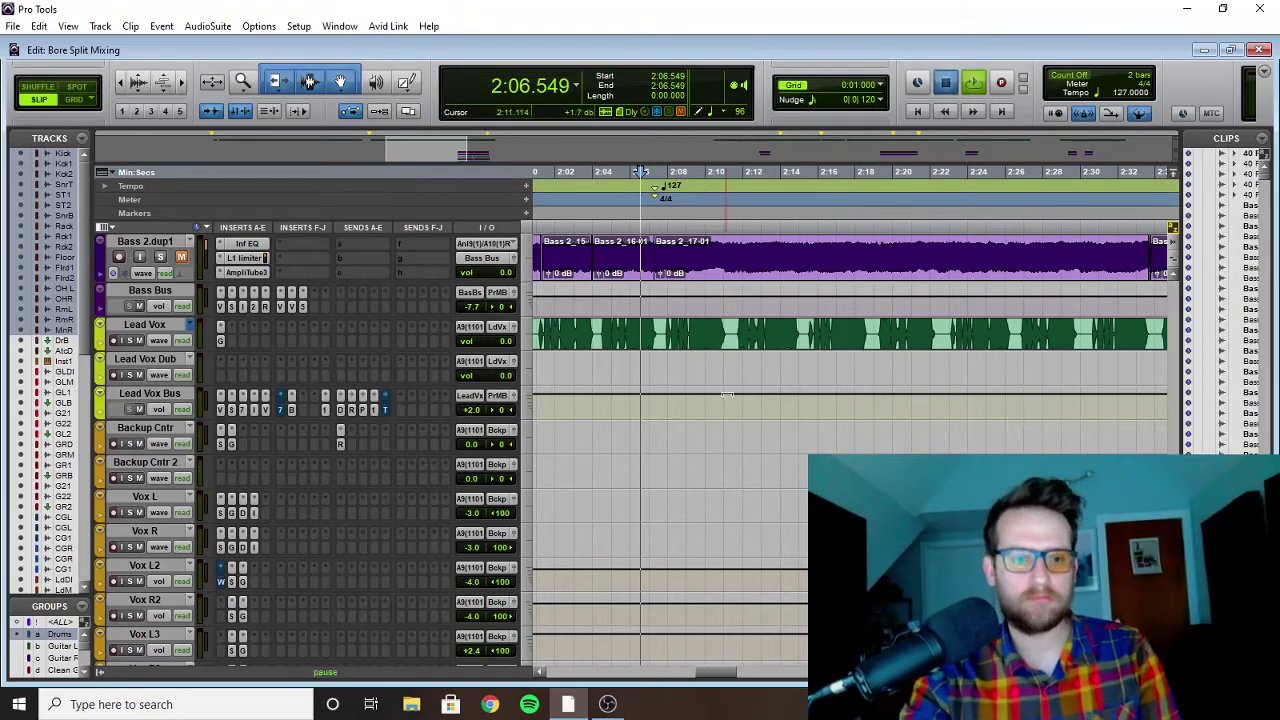
key("space")
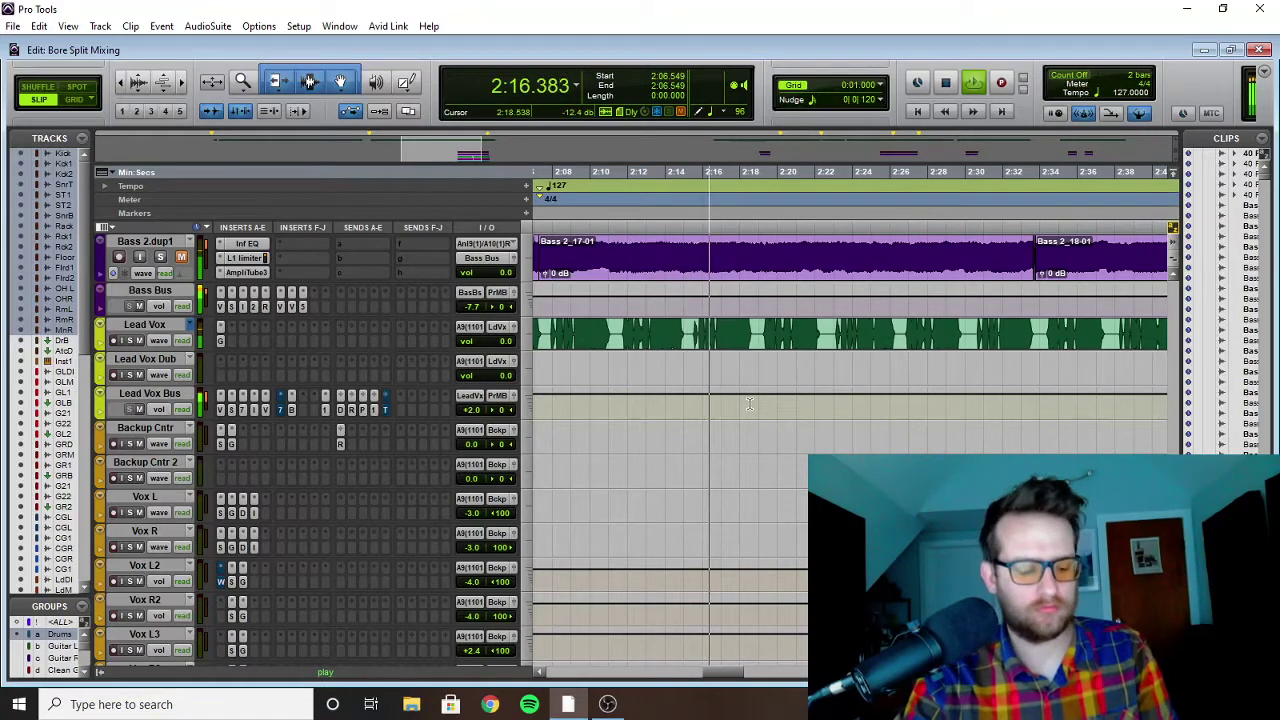
scroll(770, 395, "right", 3)
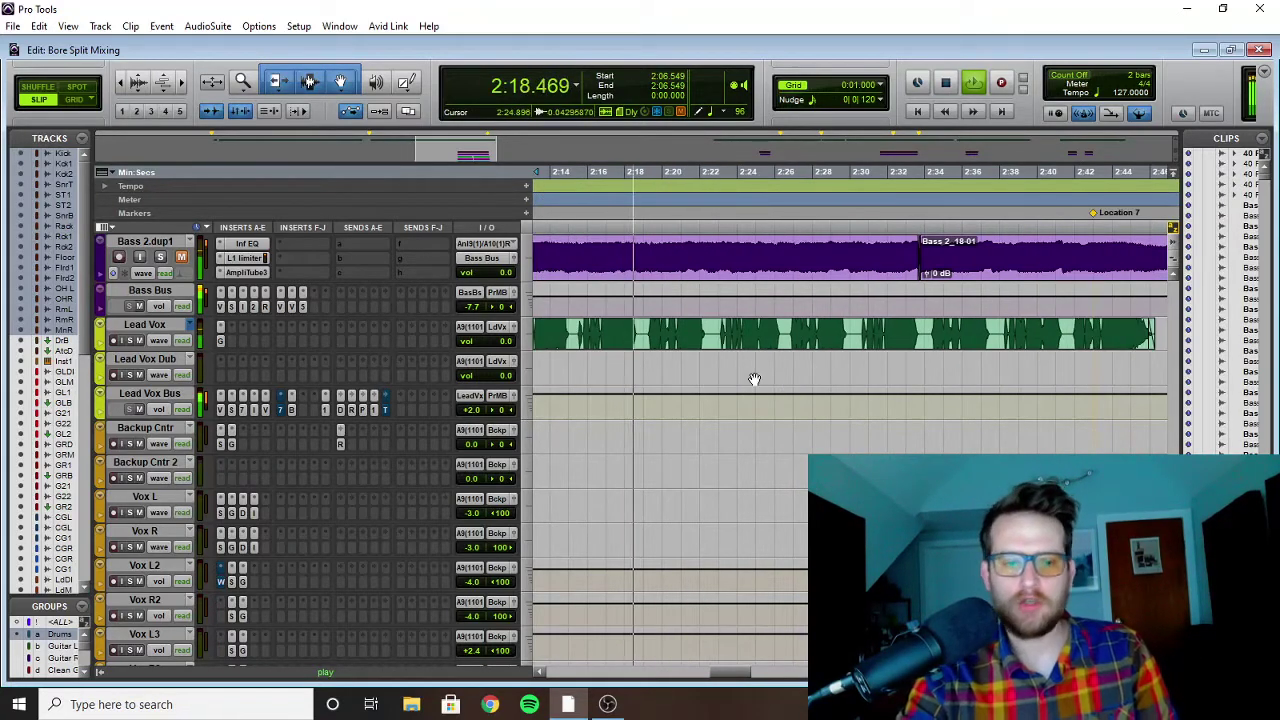
key("space")
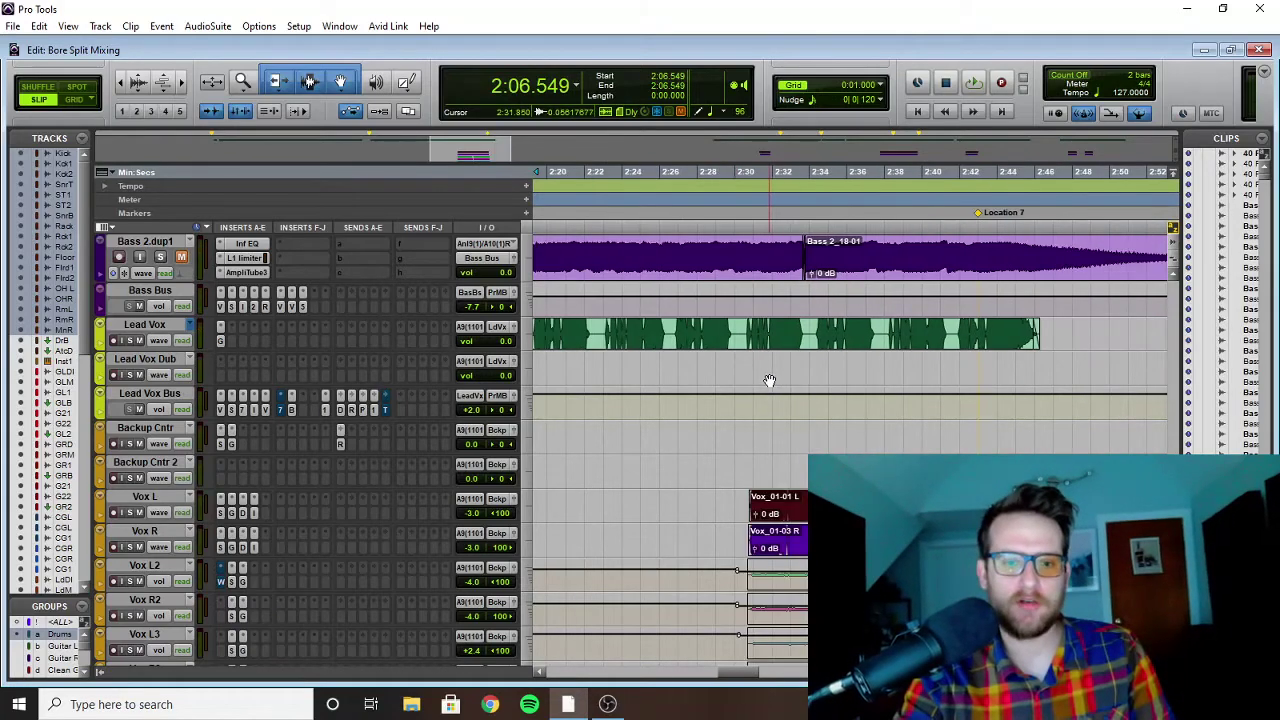
Step: Switch to the Smart Tool, scroll to the backing vocals and zoom in around 2:30
key("r")
key("r")
scroll(734, 402, "up", 3)
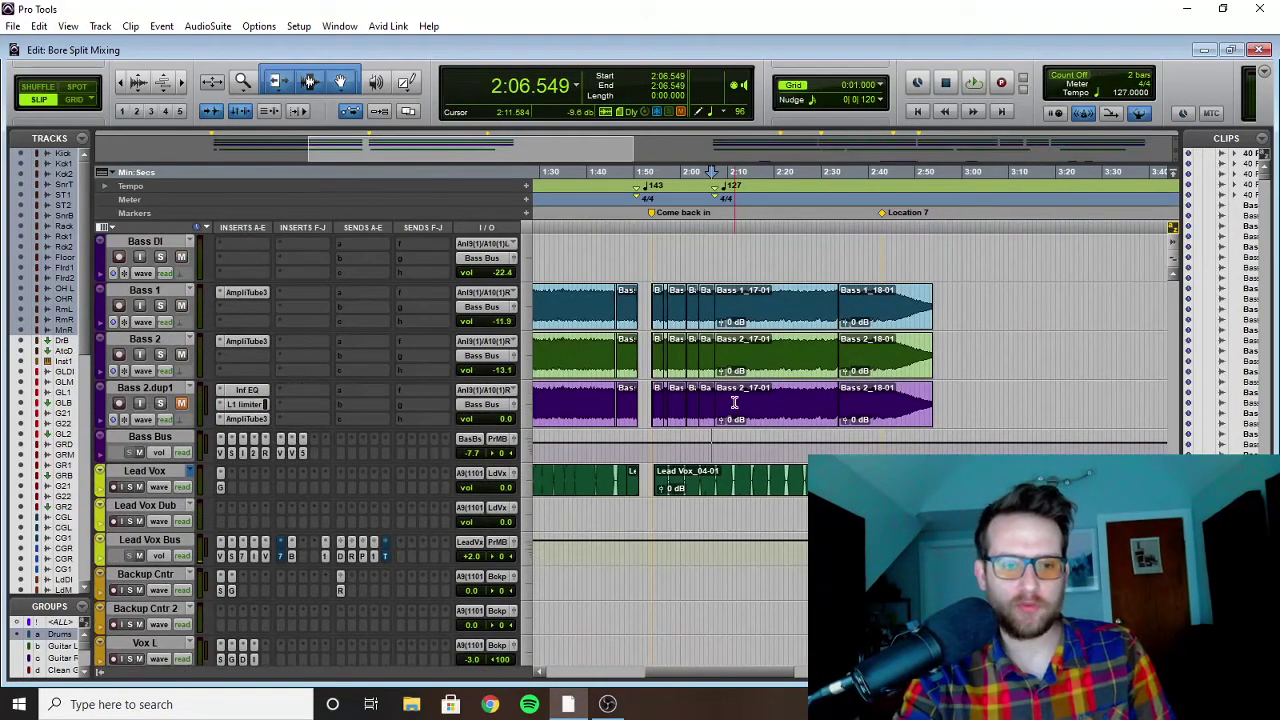
scroll(753, 400, "up", 5)
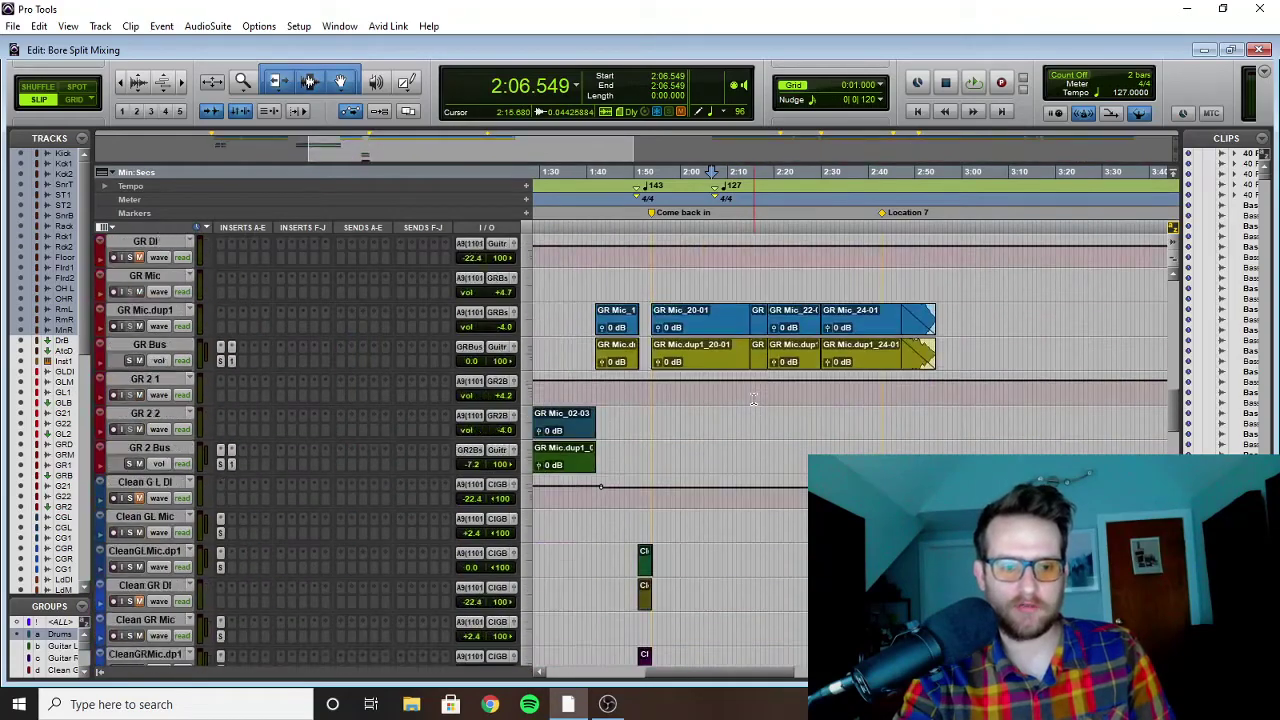
scroll(755, 394, "down", 6)
scroll(756, 387, "up", 4)
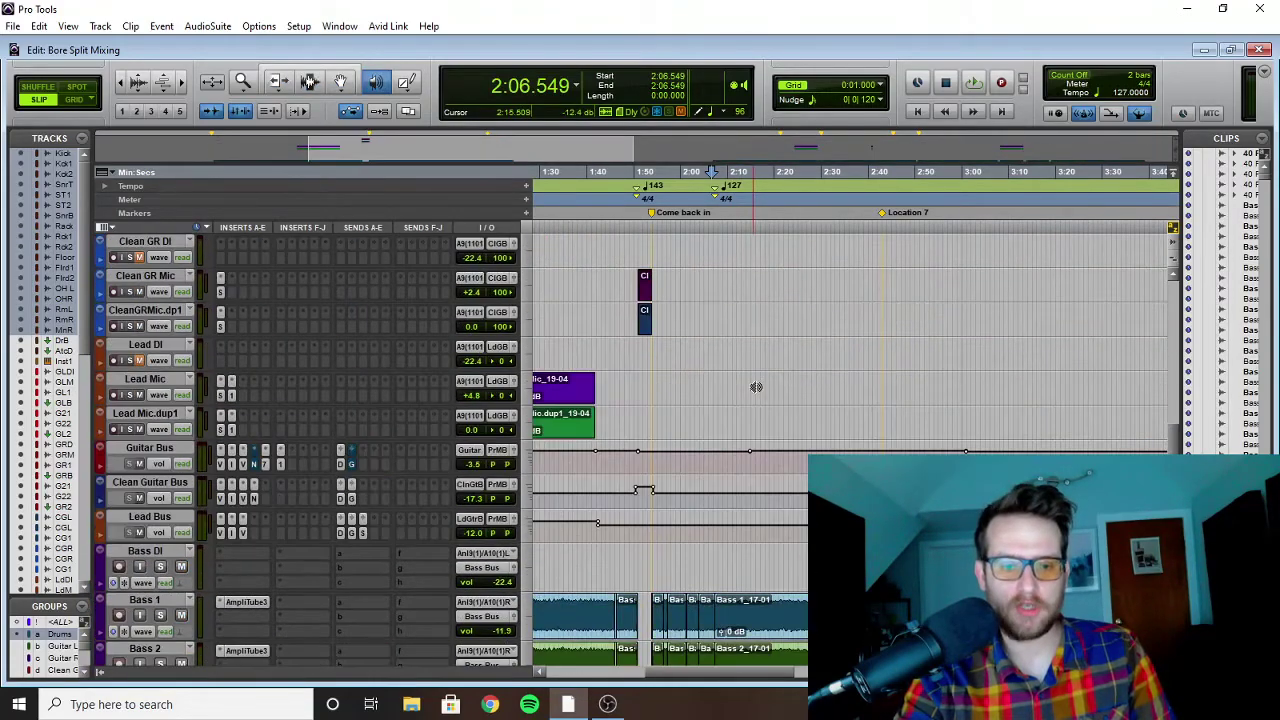
left_click(325, 73)
scroll(825, 270, "down", 10)
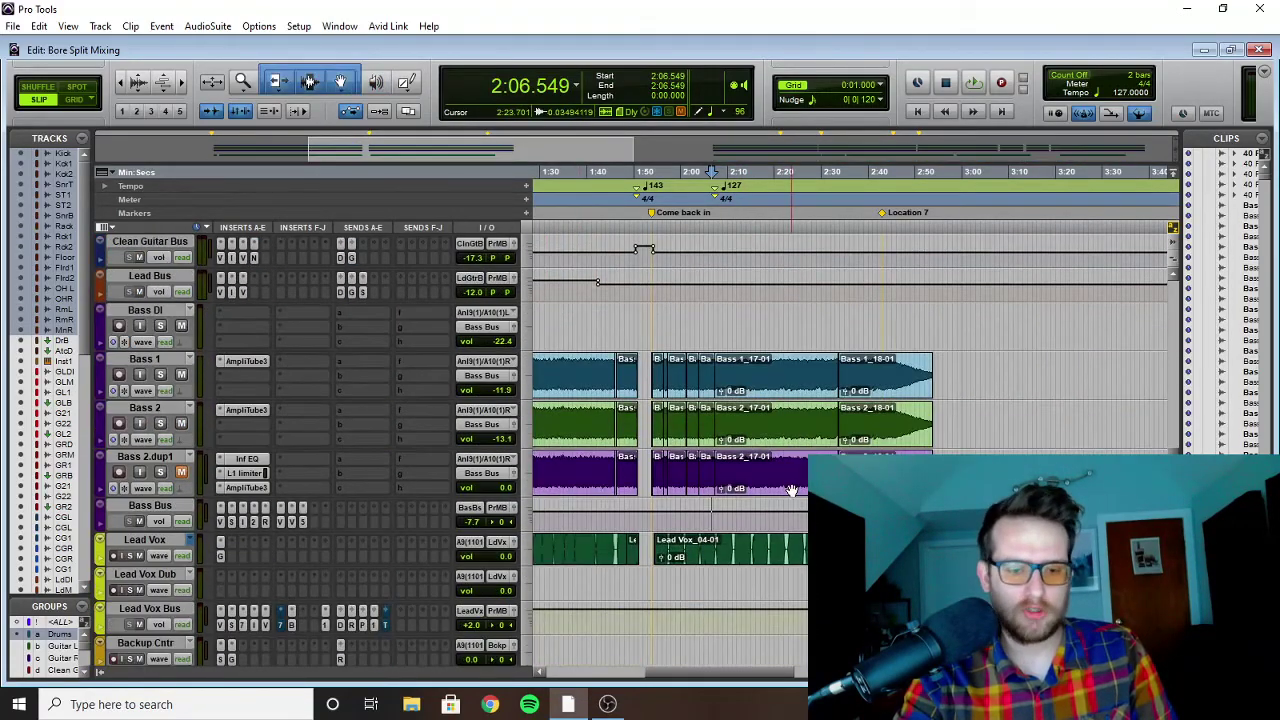
left_click(822, 276)
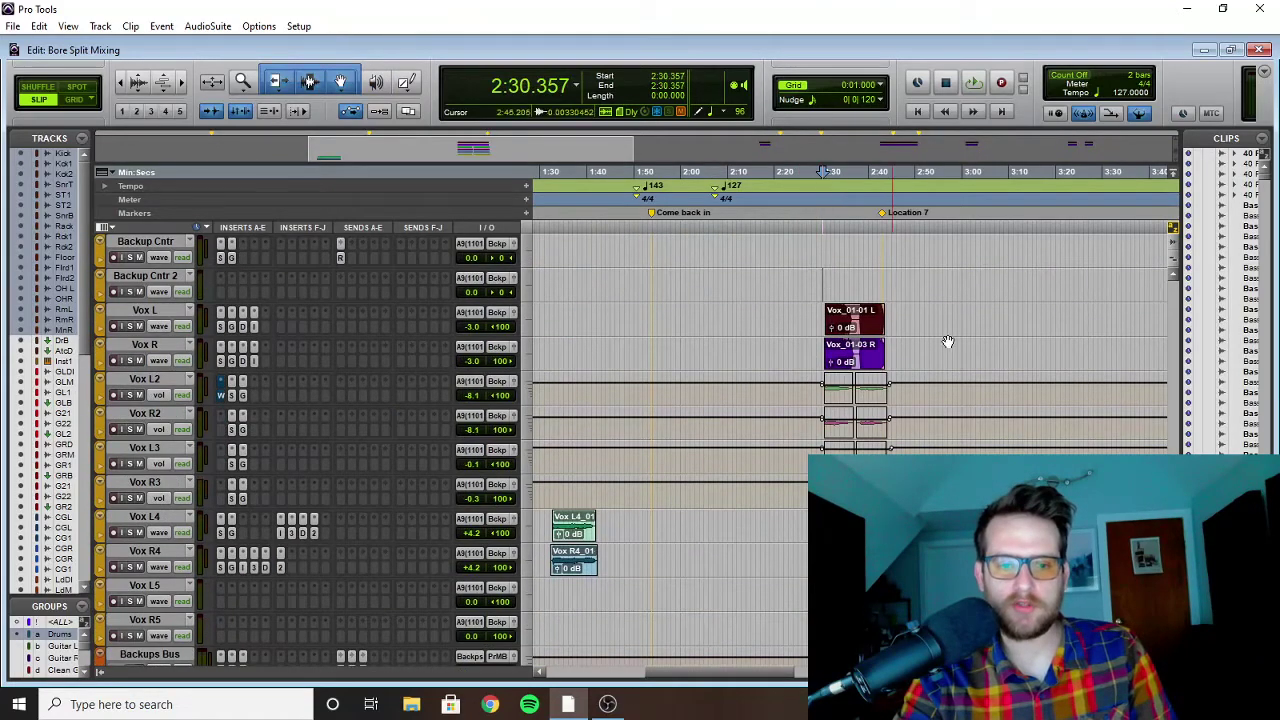
key("ctrl+]")
key("ctrl+]")
Step: Play the Vox L and Vox R passage from 2:30.698, then stop
scroll(598, 299, "down", 8)
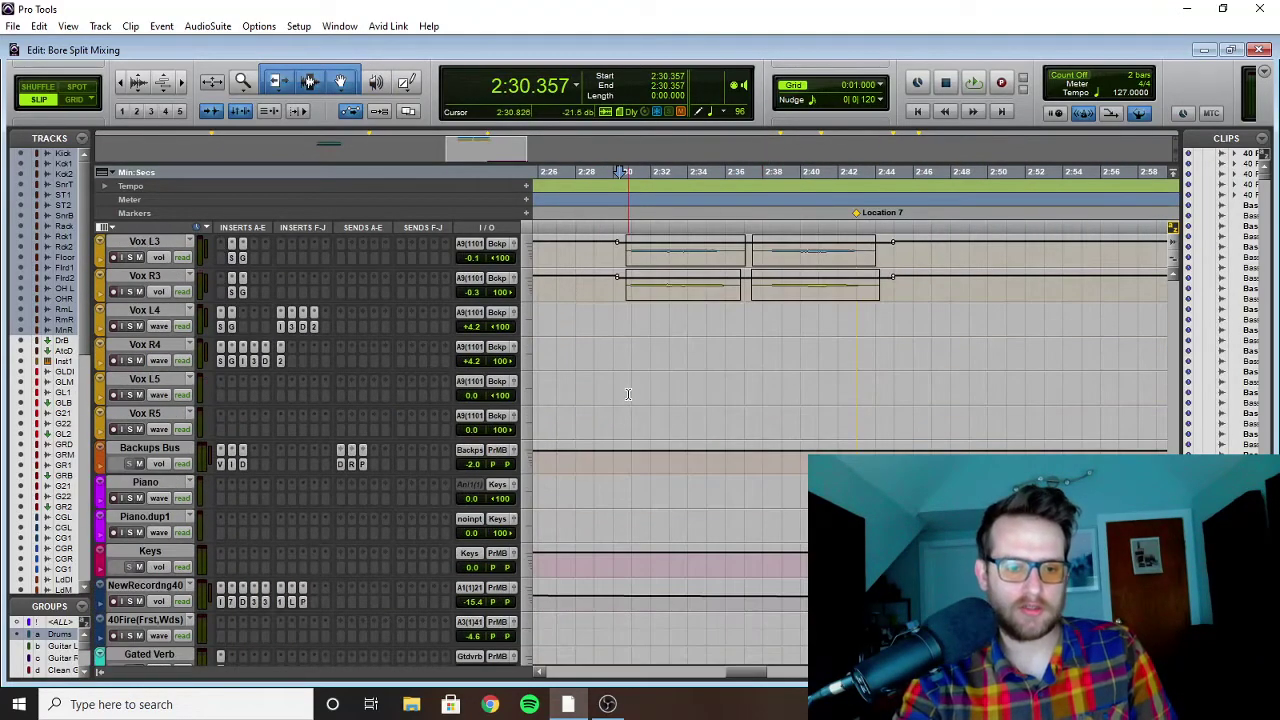
scroll(816, 408, "right", 5)
scroll(727, 395, "left", 2)
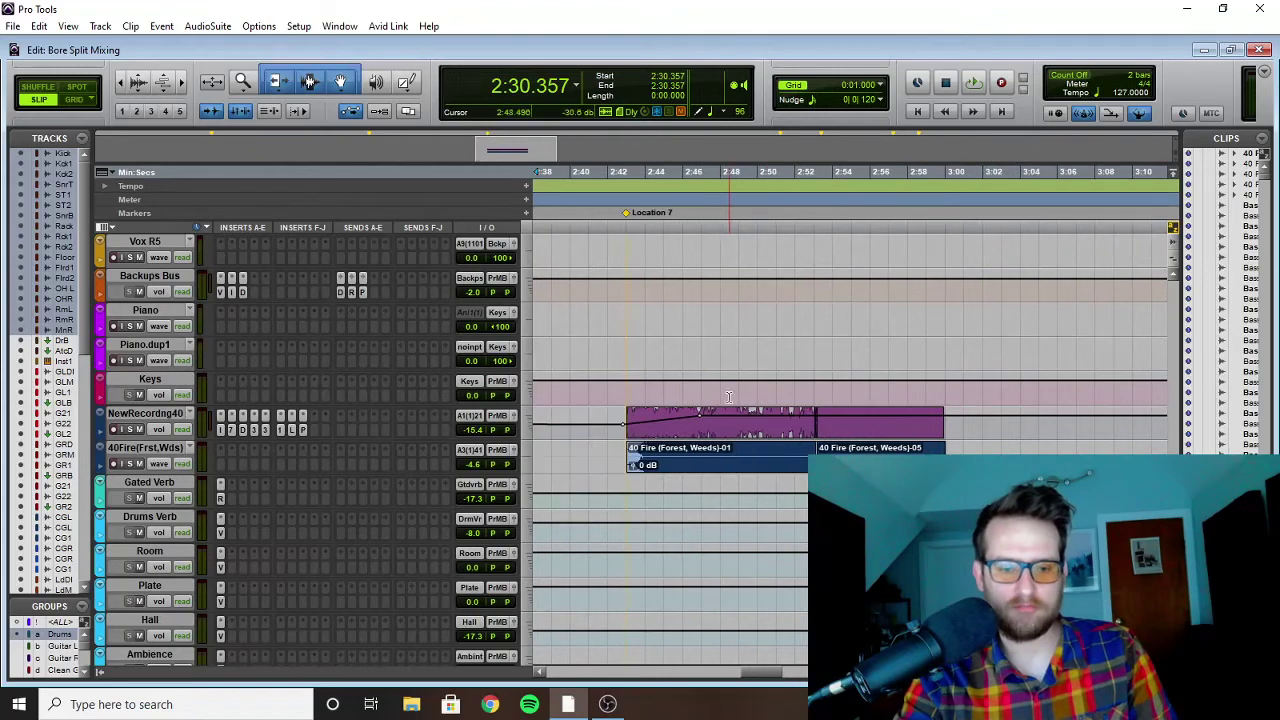
scroll(634, 363, "left", 6)
scroll(700, 390, "up", 8)
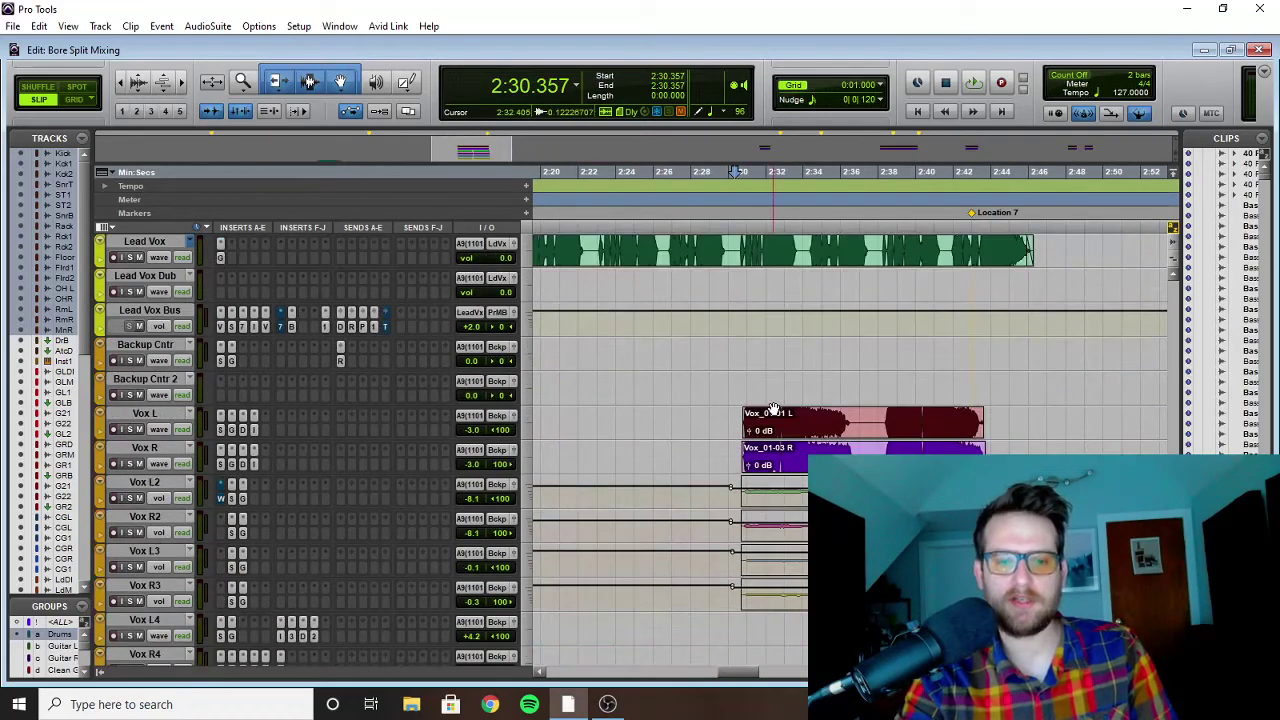
left_click(740, 381)
scroll(752, 430, "right", 2)
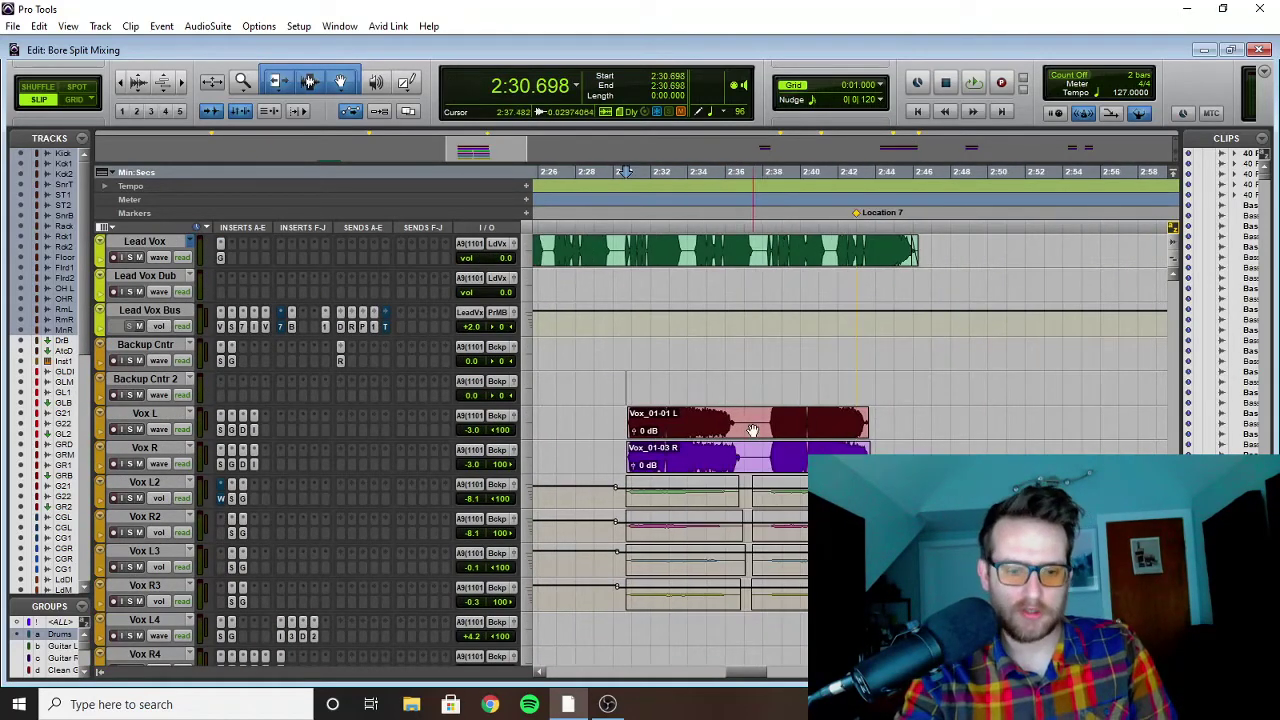
key("space")
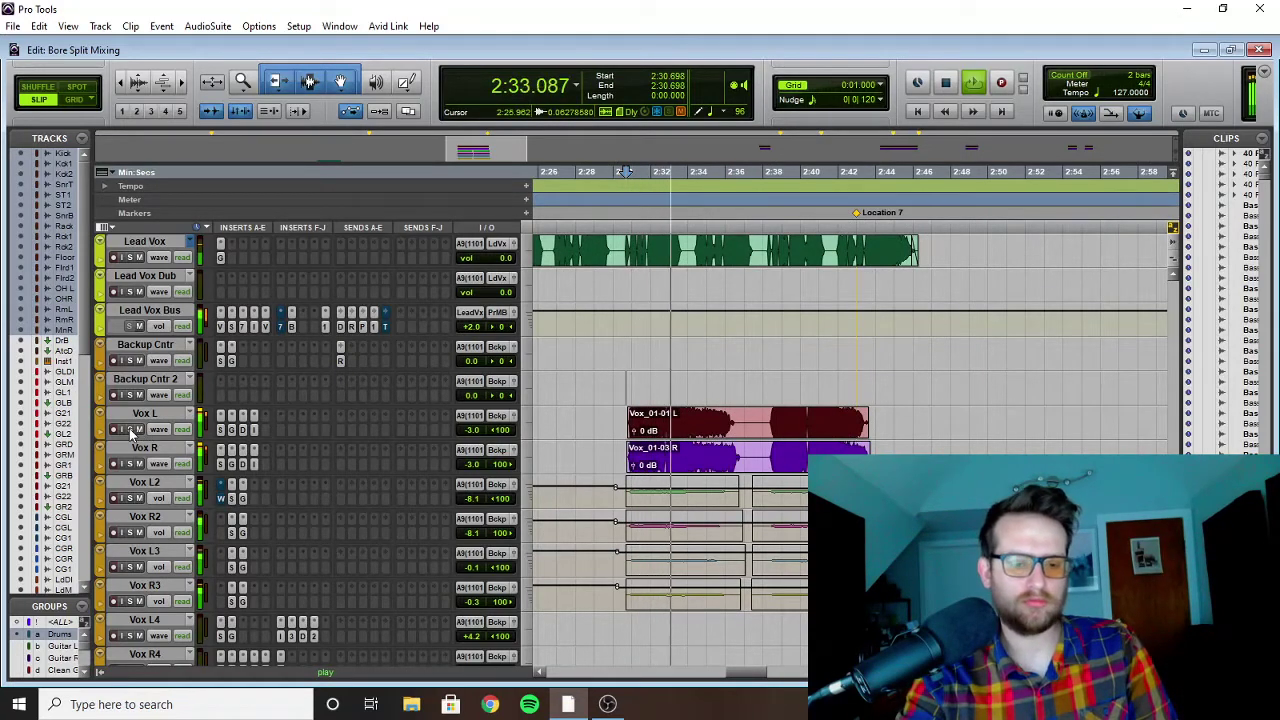
scroll(420, 368, "down", 2)
key("space")
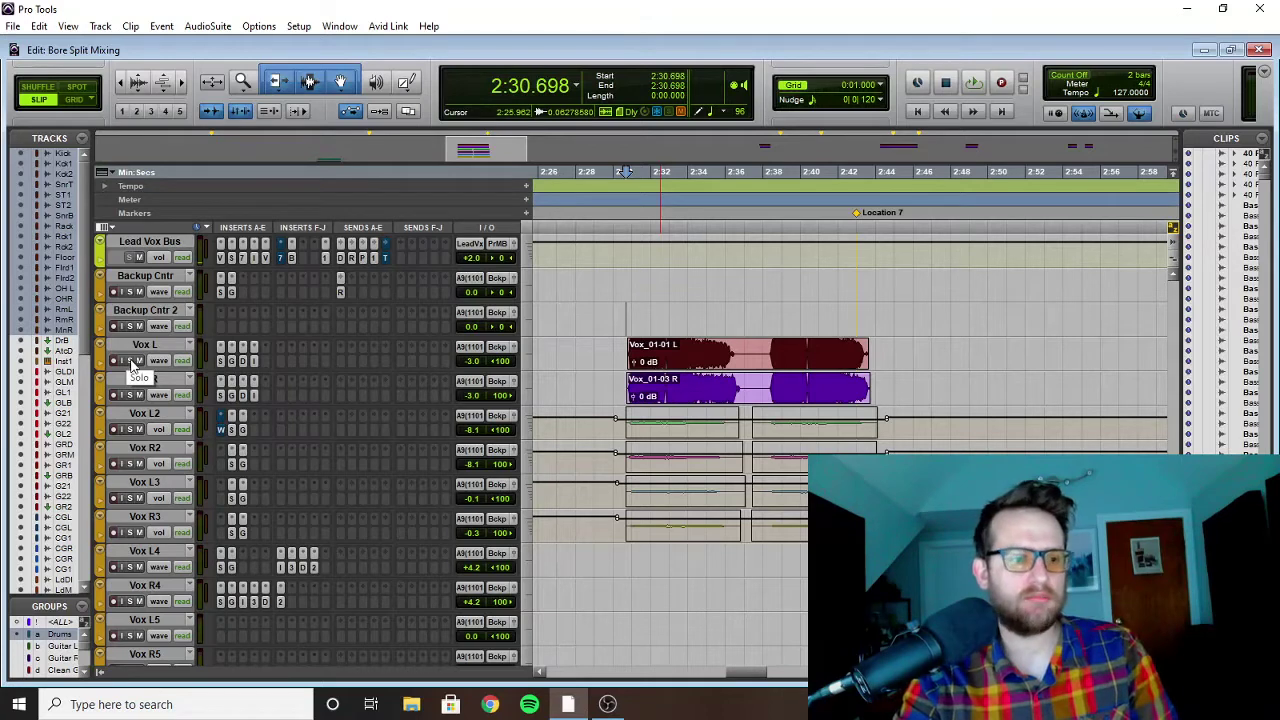
Step: Solo Vox L and Vox R and play the passage from 2:30.741
left_click(130, 360)
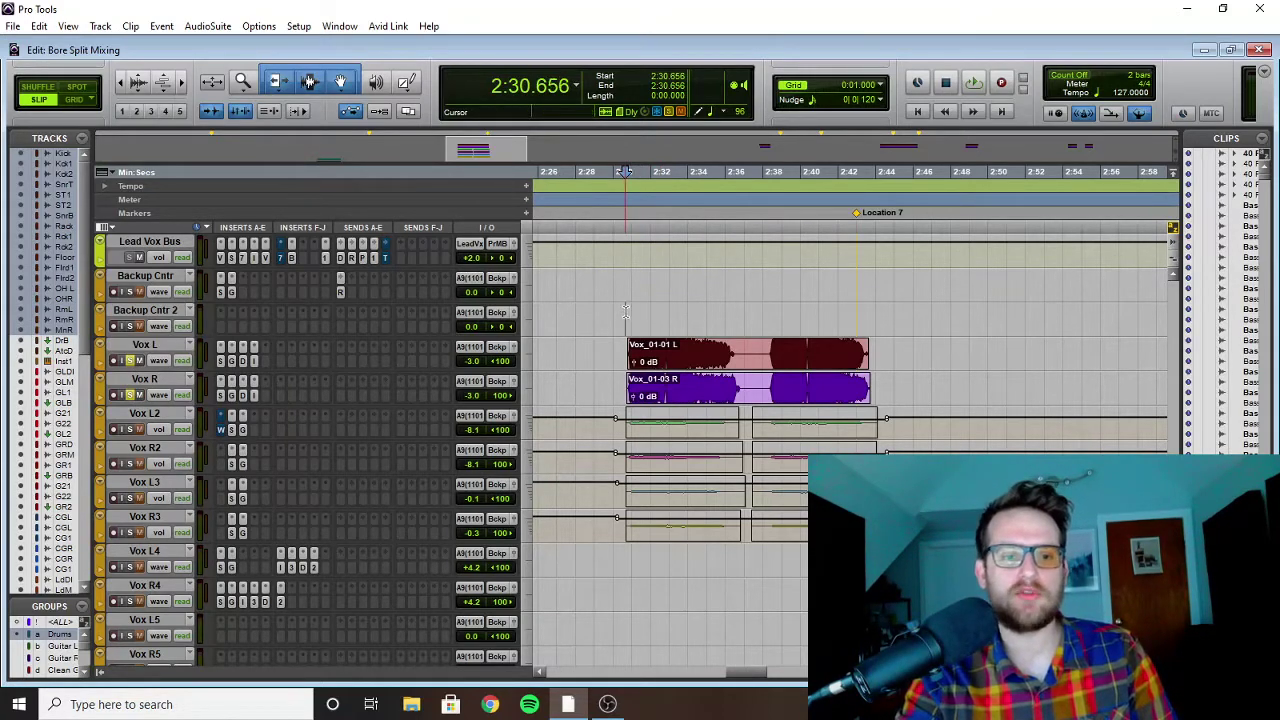
key("space")
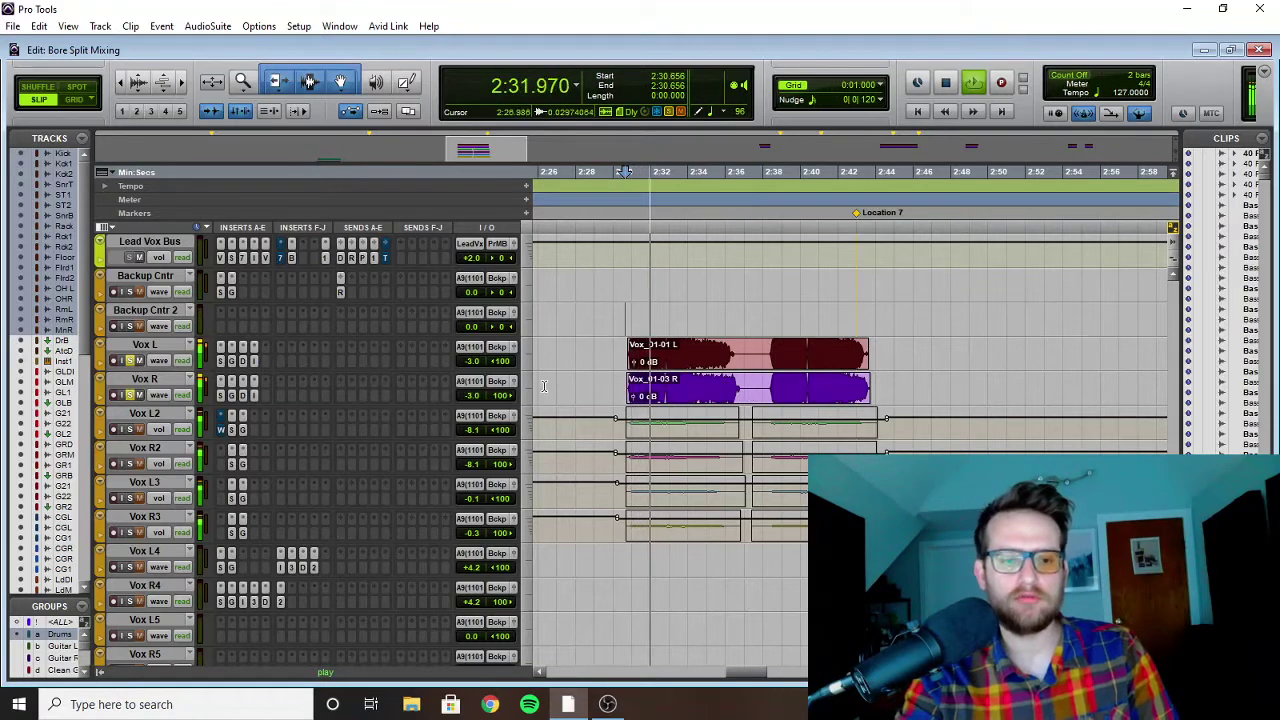
left_click(130, 394)
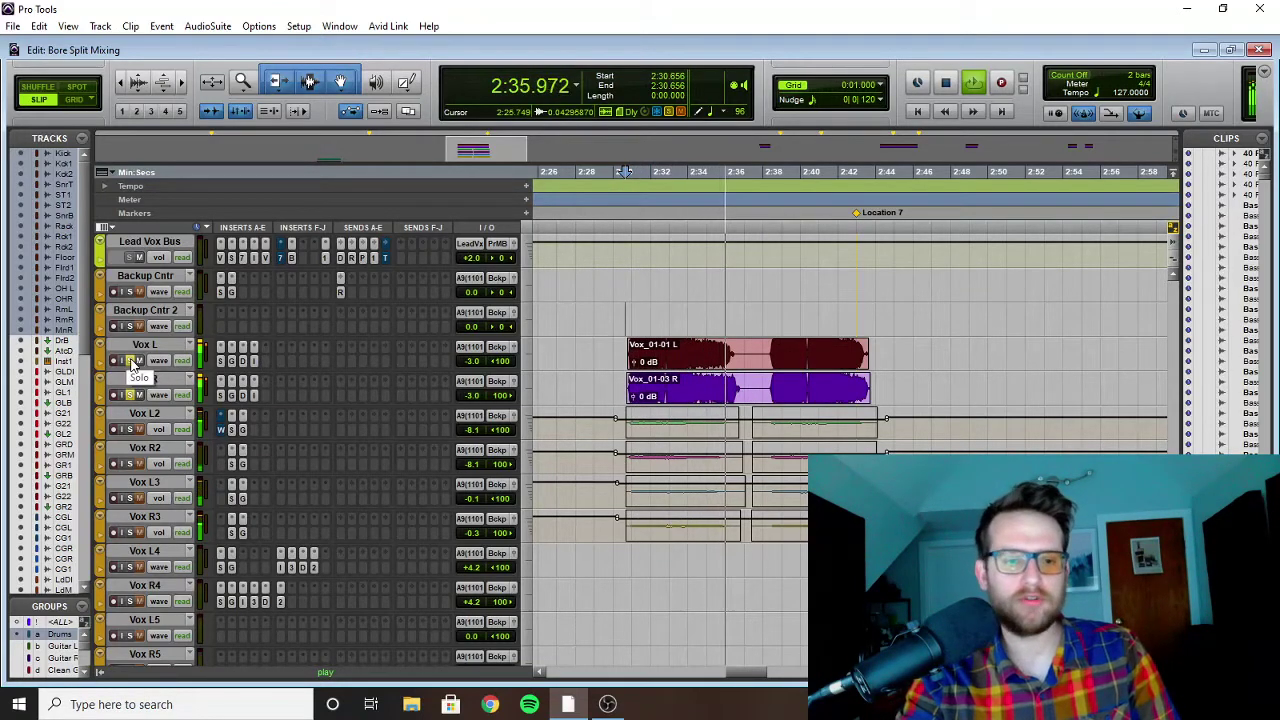
key("space")
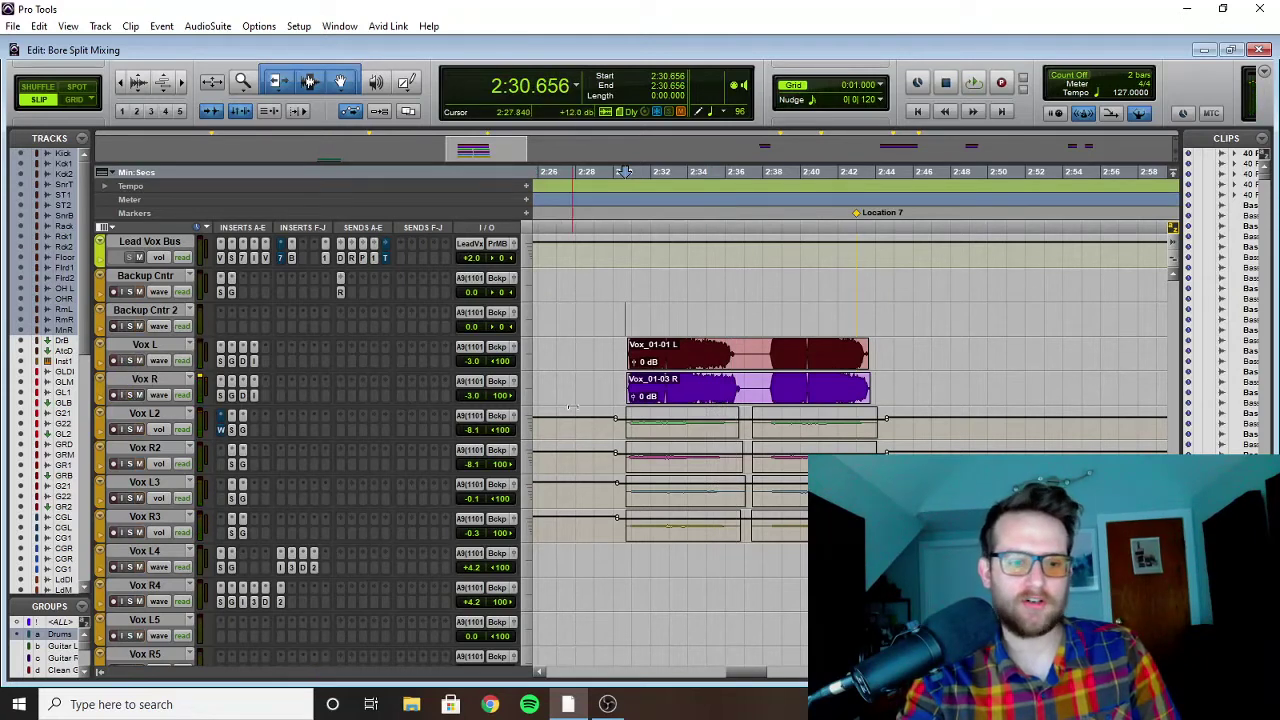
left_click(626, 313)
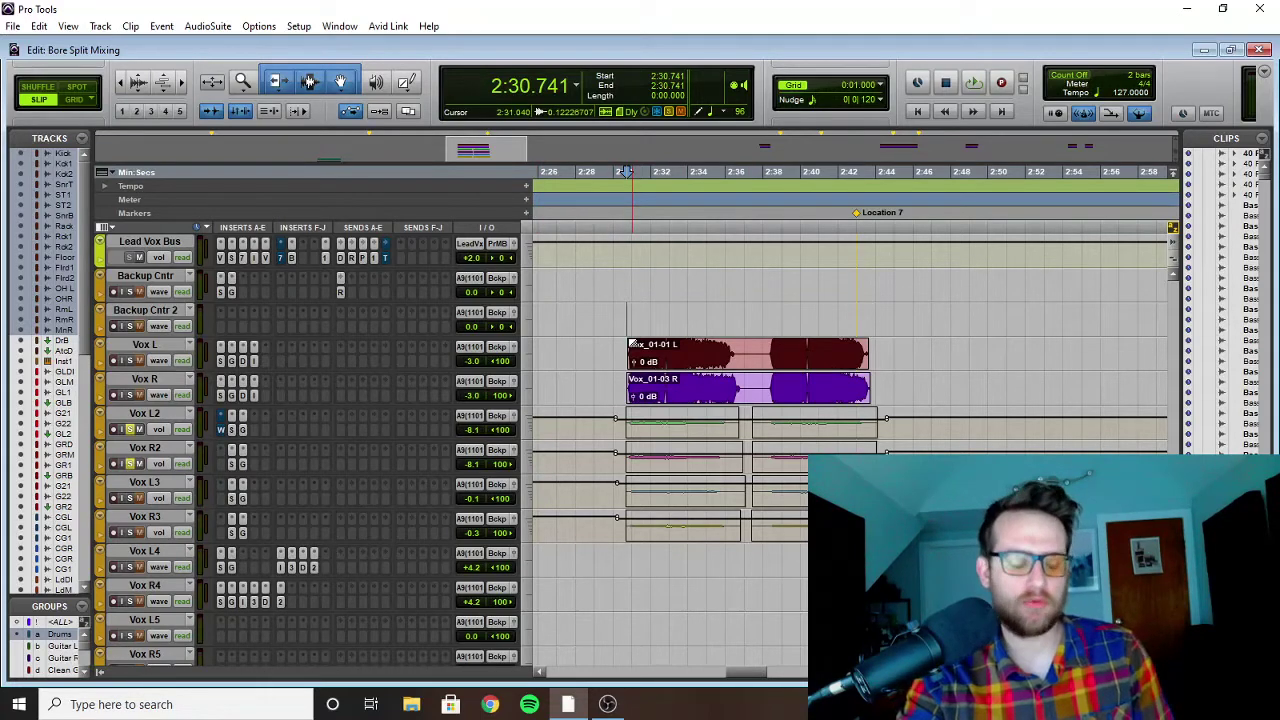
key("space")
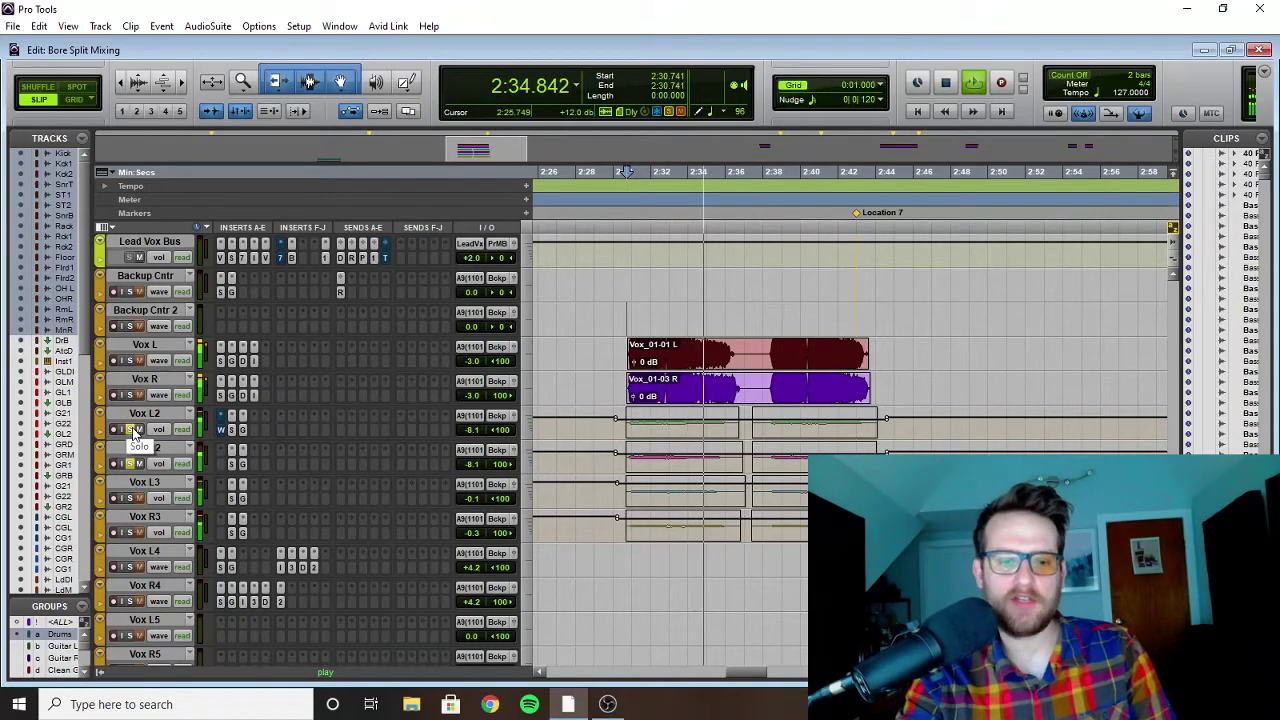
key("space")
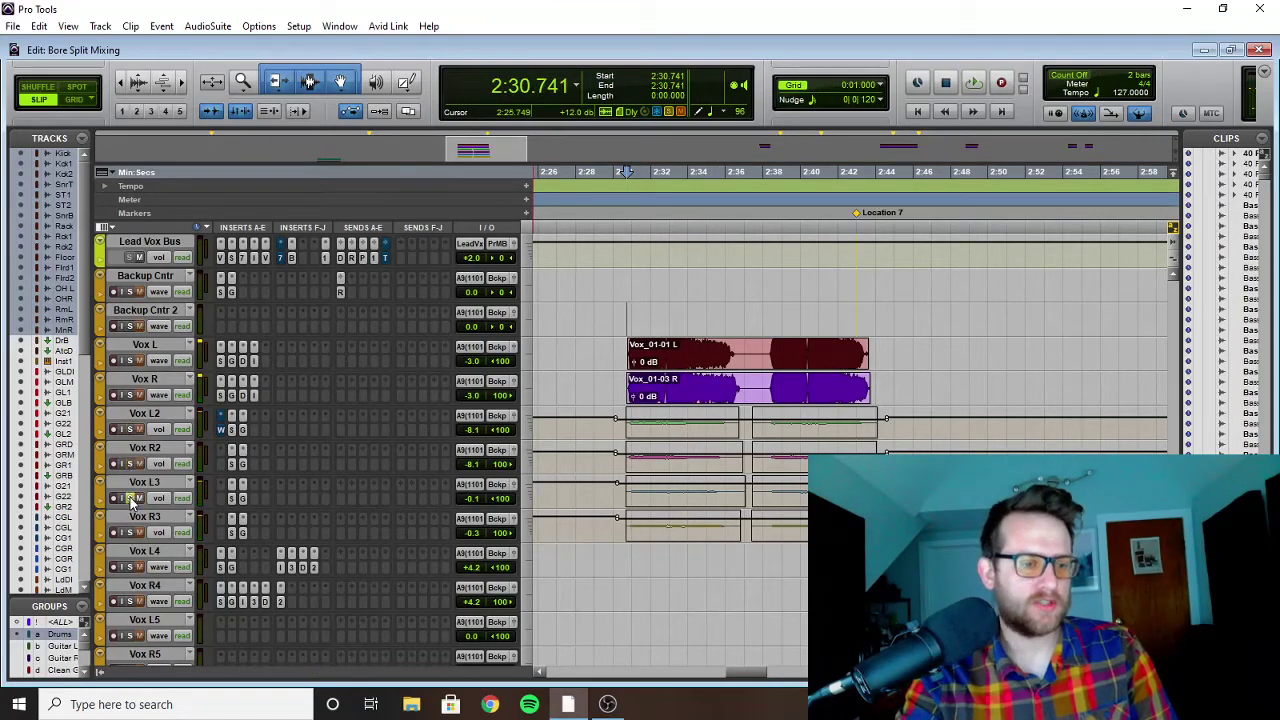
Step: Replay from 2:30.741, then change the soloed backing vocal pair and play again
key("space")
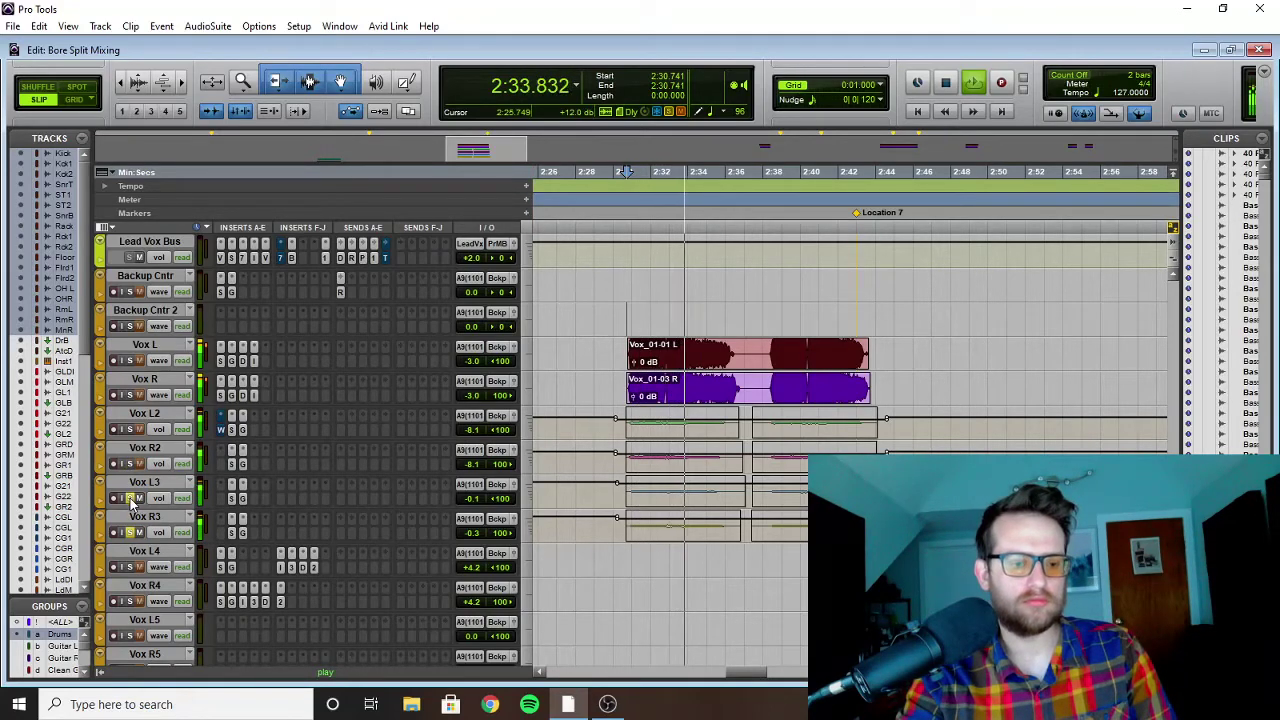
key("space")
left_click(129, 360)
key("space")
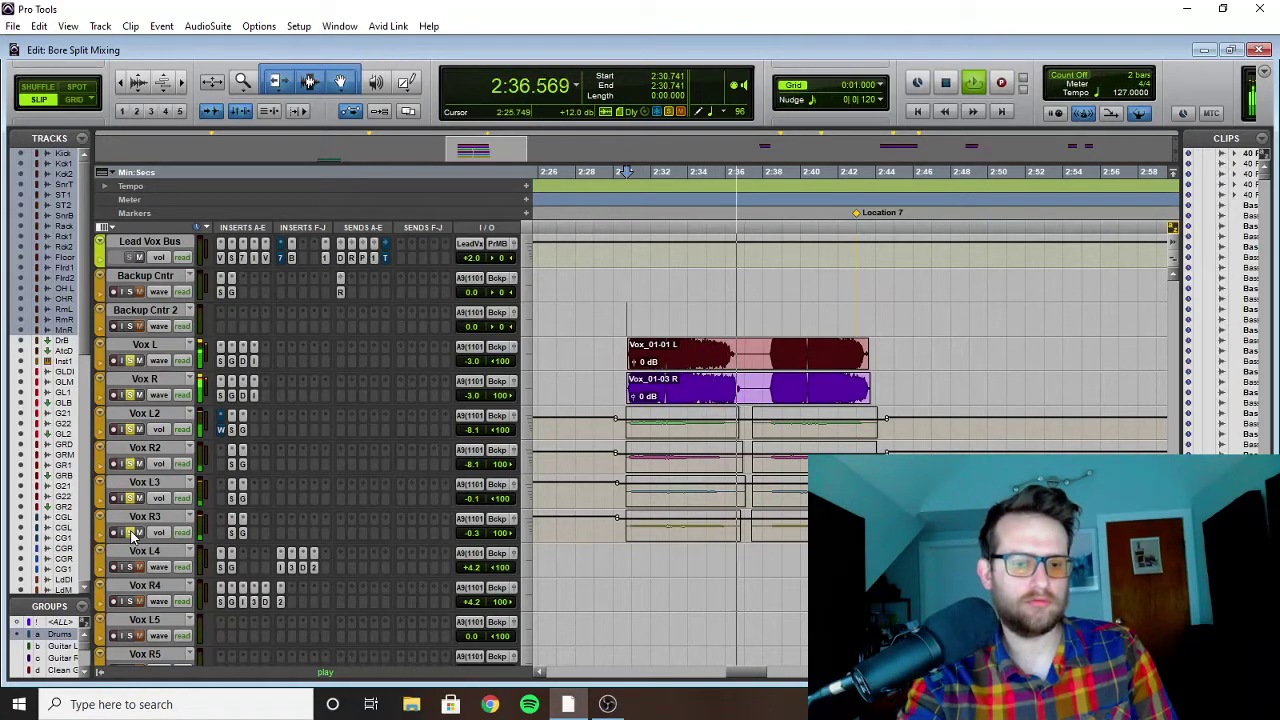
key("space")
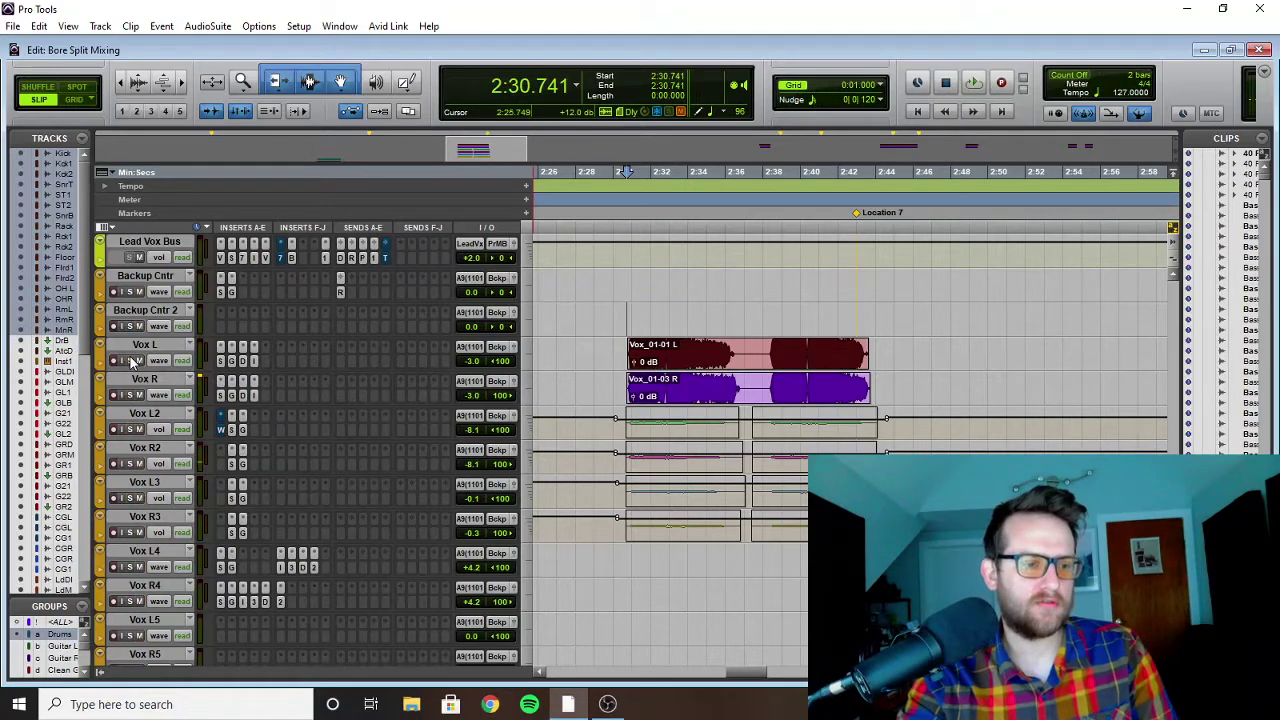
scroll(795, 420, "up", 3)
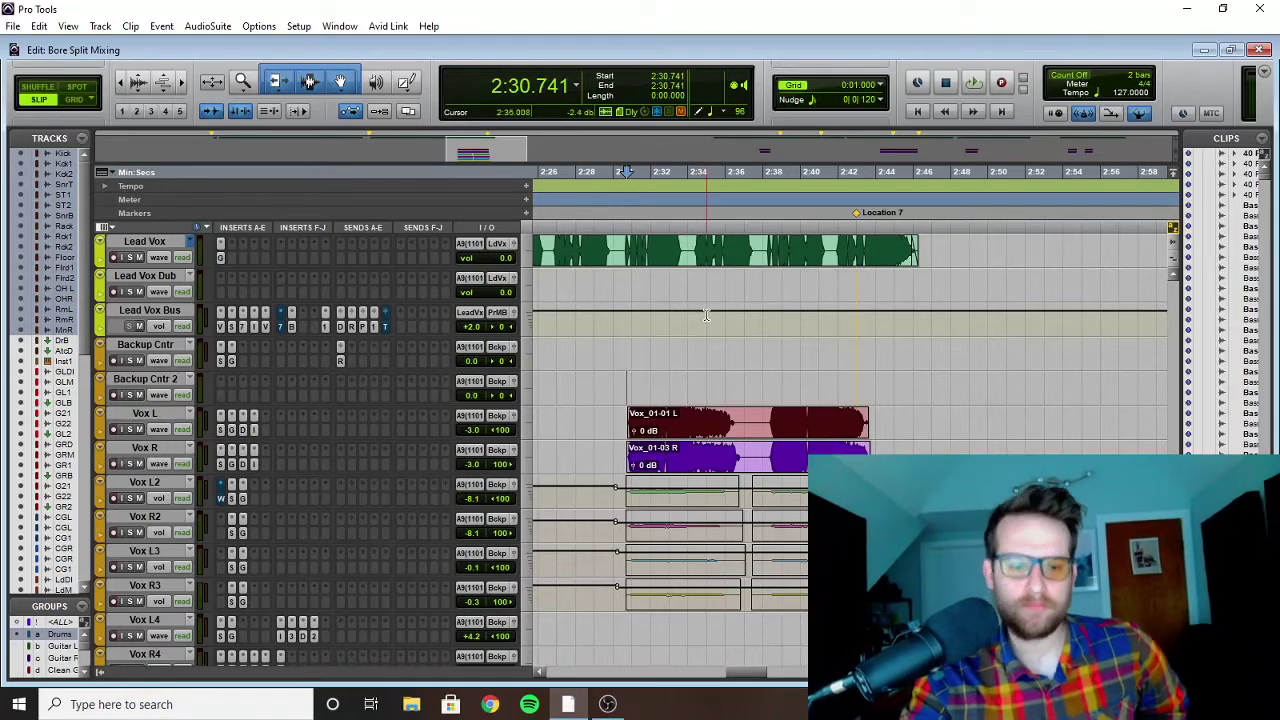
scroll(643, 332, "up", 6)
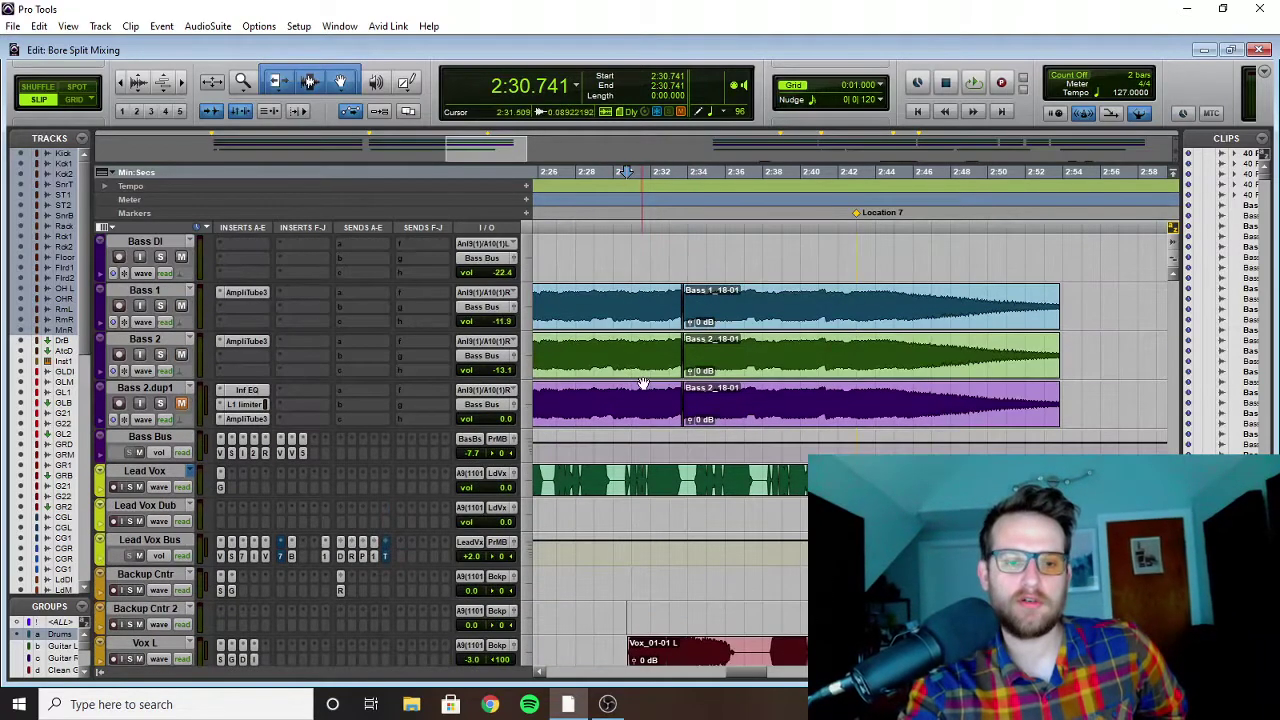
scroll(640, 340, "down", 6)
scroll(630, 300, "down", 3)
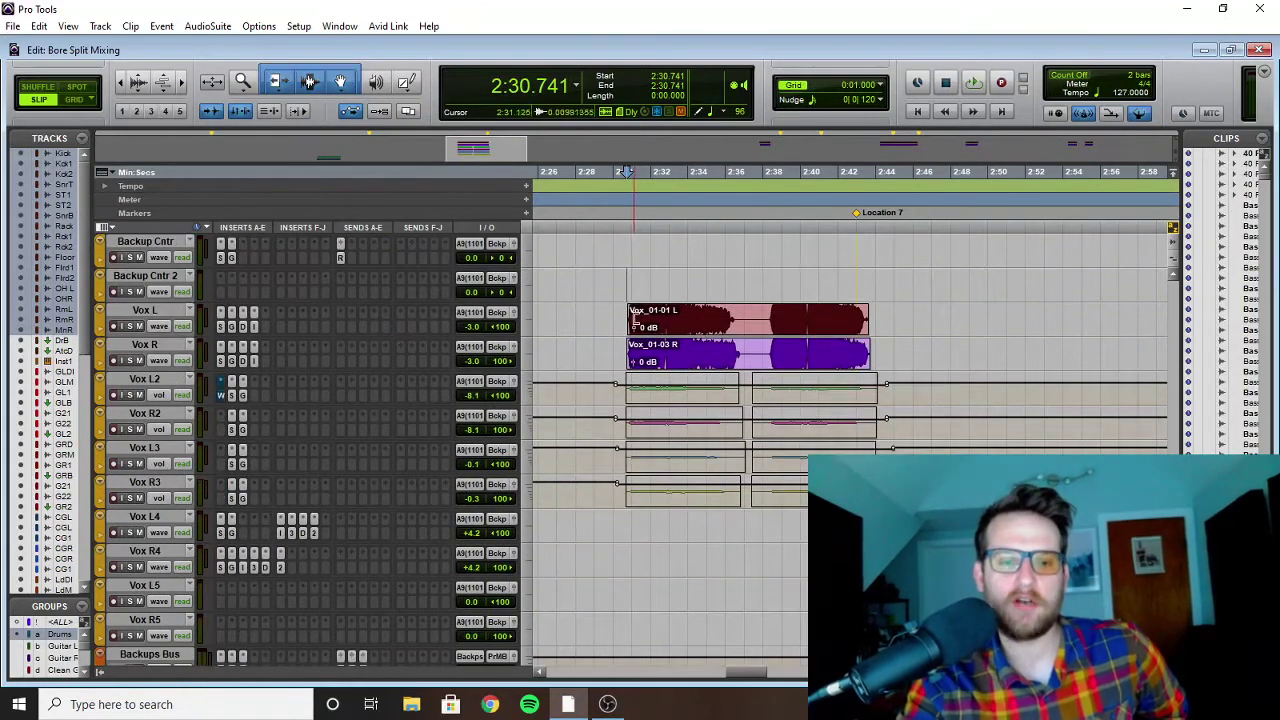
left_click(627, 270)
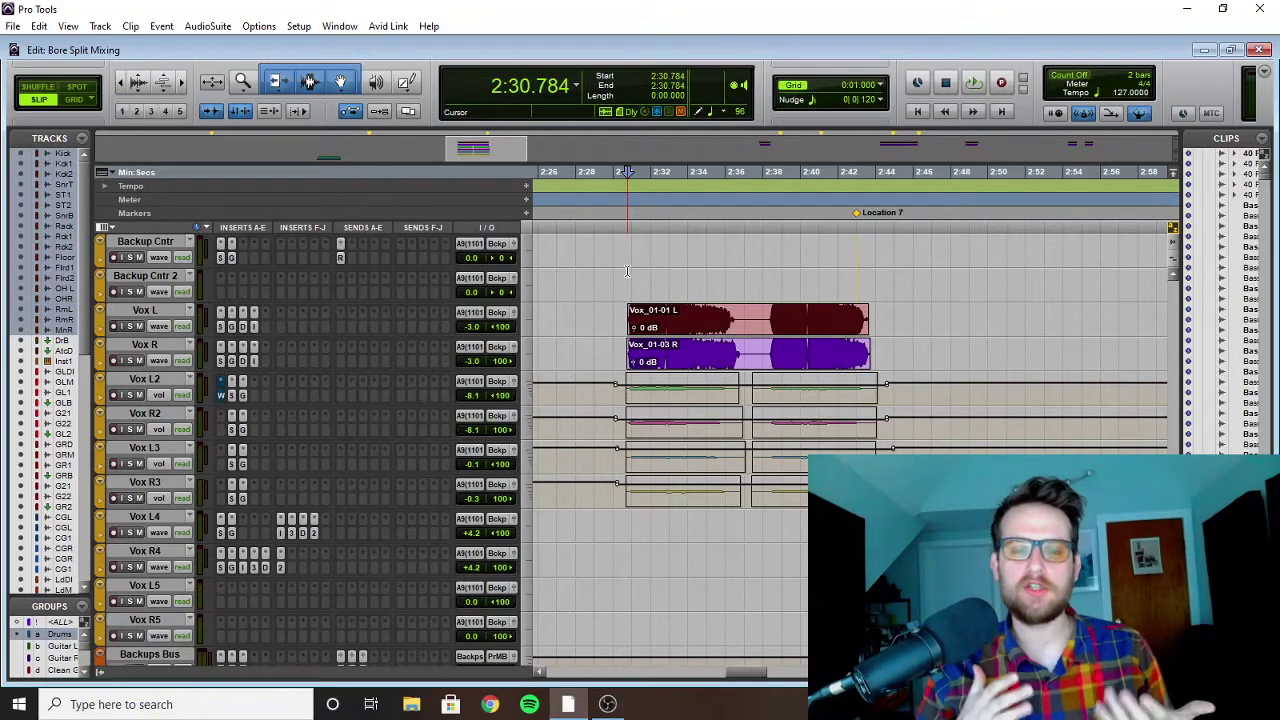
Step: Place the playback start at 2:42.560 and show the NewRecording40 and 40Fire(Frst,Wds) tracks
scroll(760, 300, "down", 5)
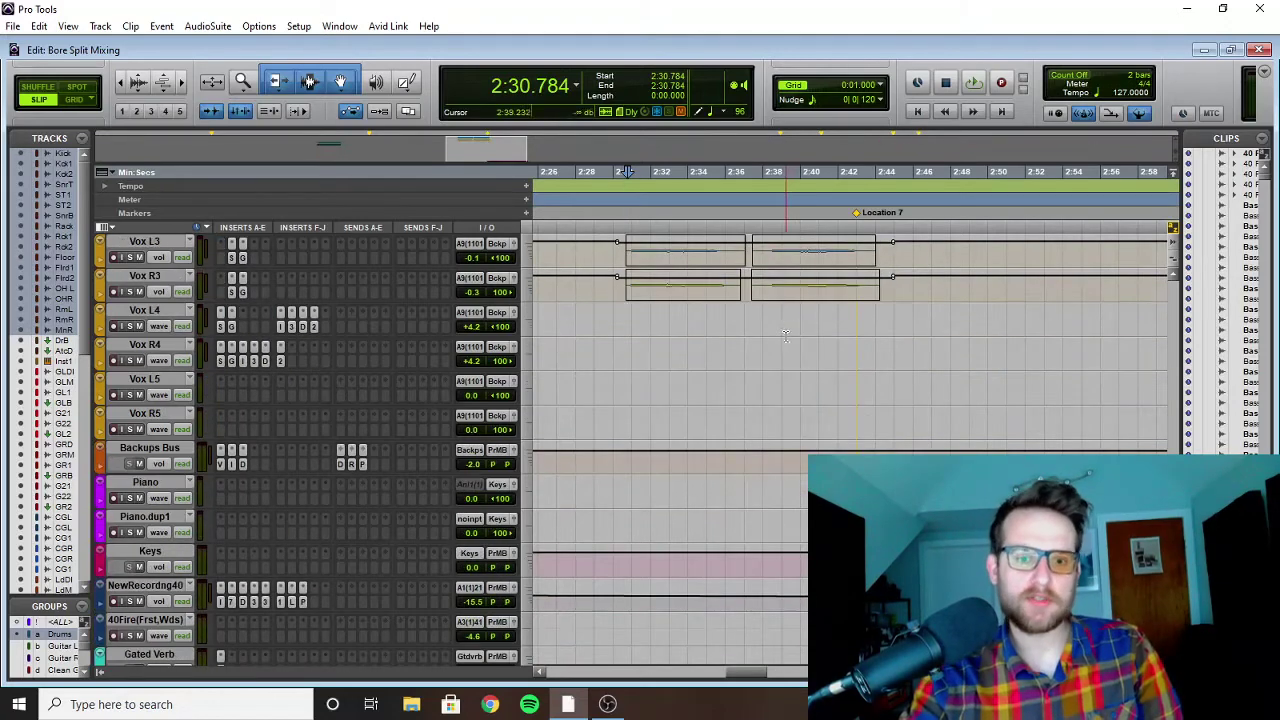
scroll(790, 380, "right", 3)
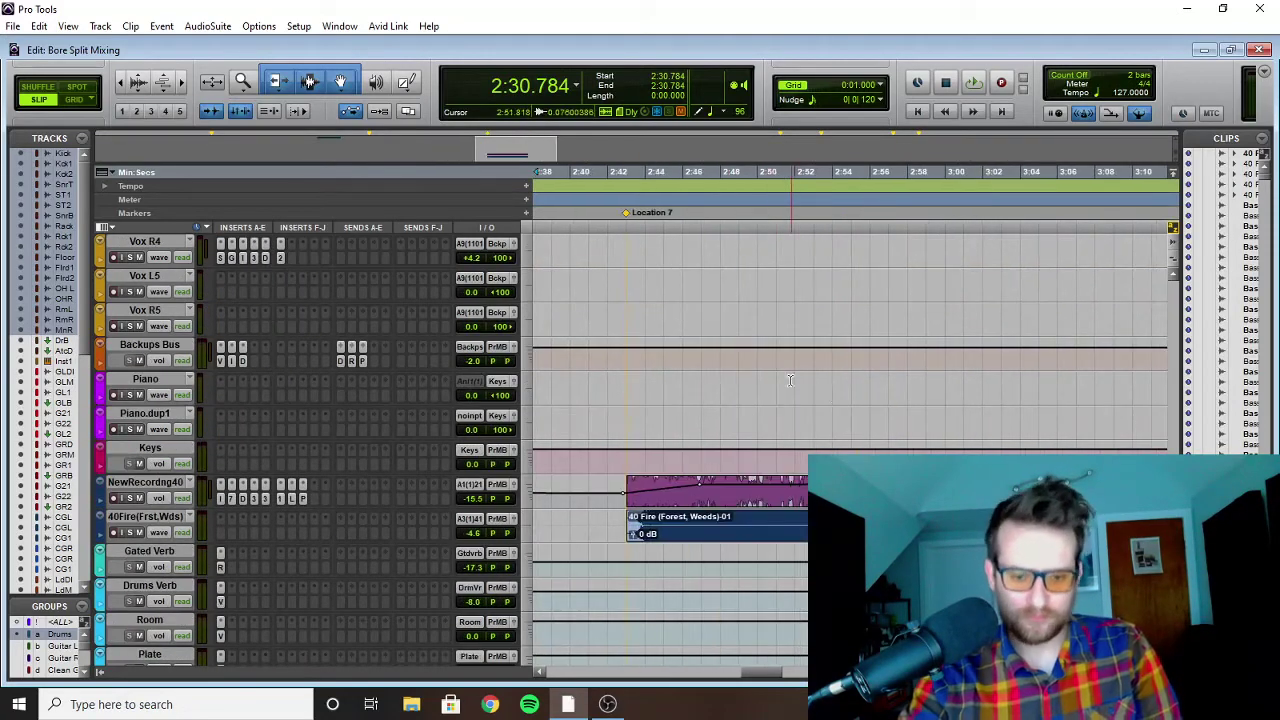
left_click(617, 374)
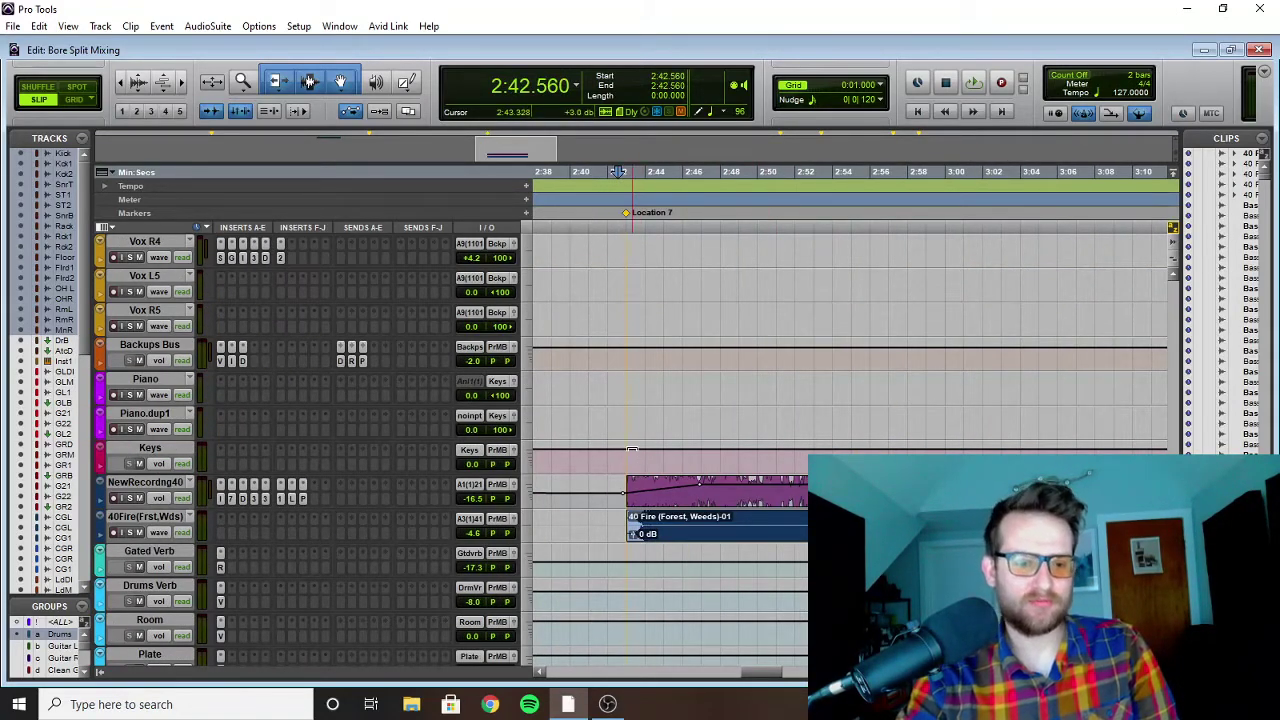
scroll(631, 451, "up", 8)
scroll(630, 450, "down", 5)
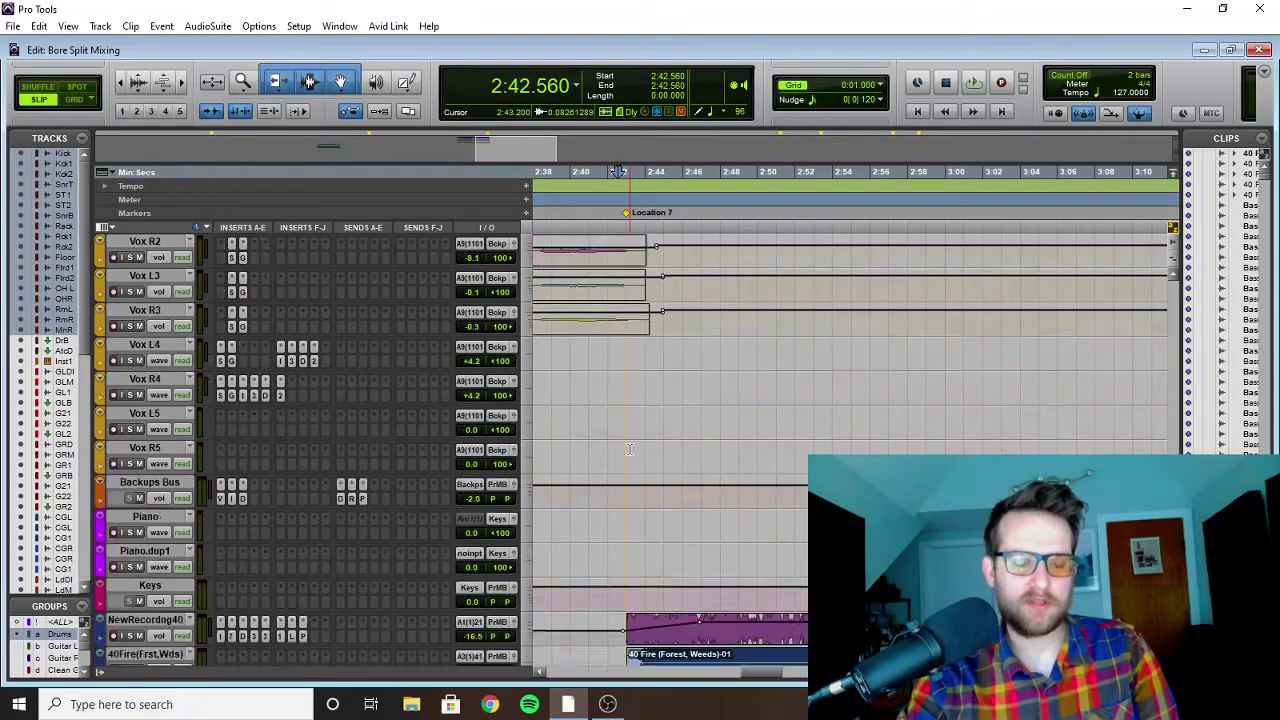
scroll(629, 449, "down", 5)
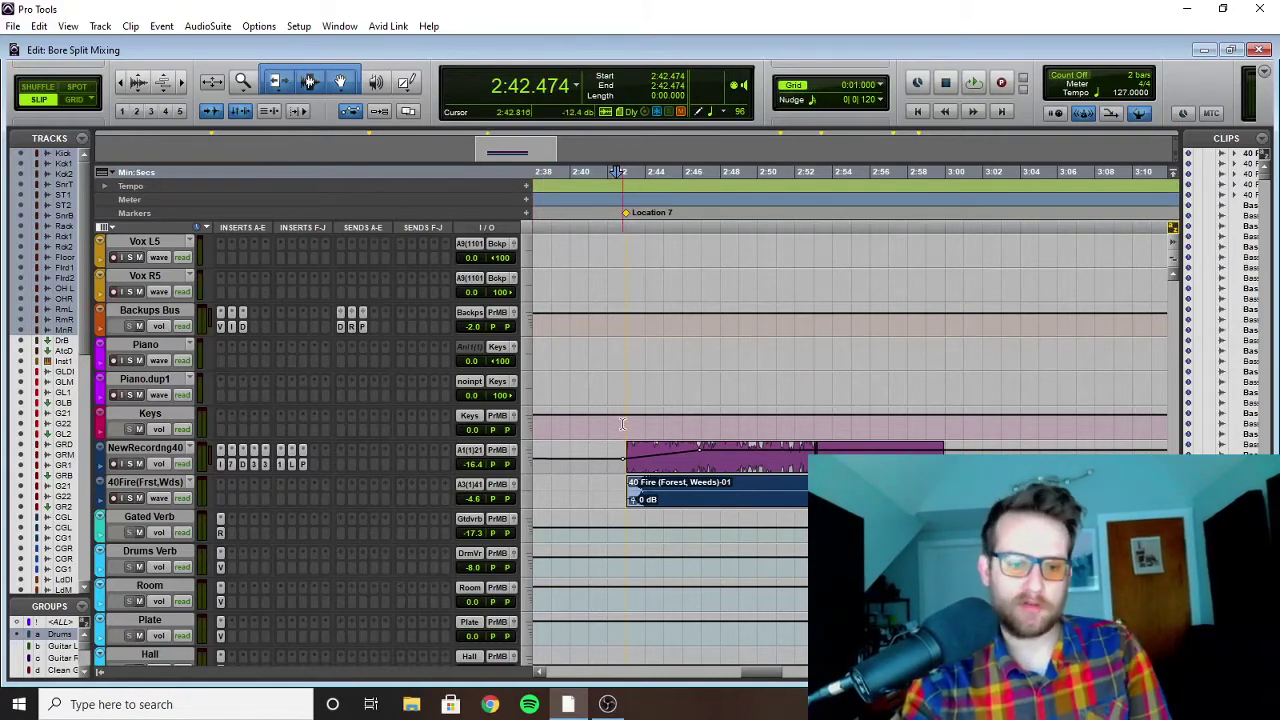
Step: Bypass NewRecording40's inserts, including L and P, and play the fire effect
key("space")
key("space")
right_click(220, 462)
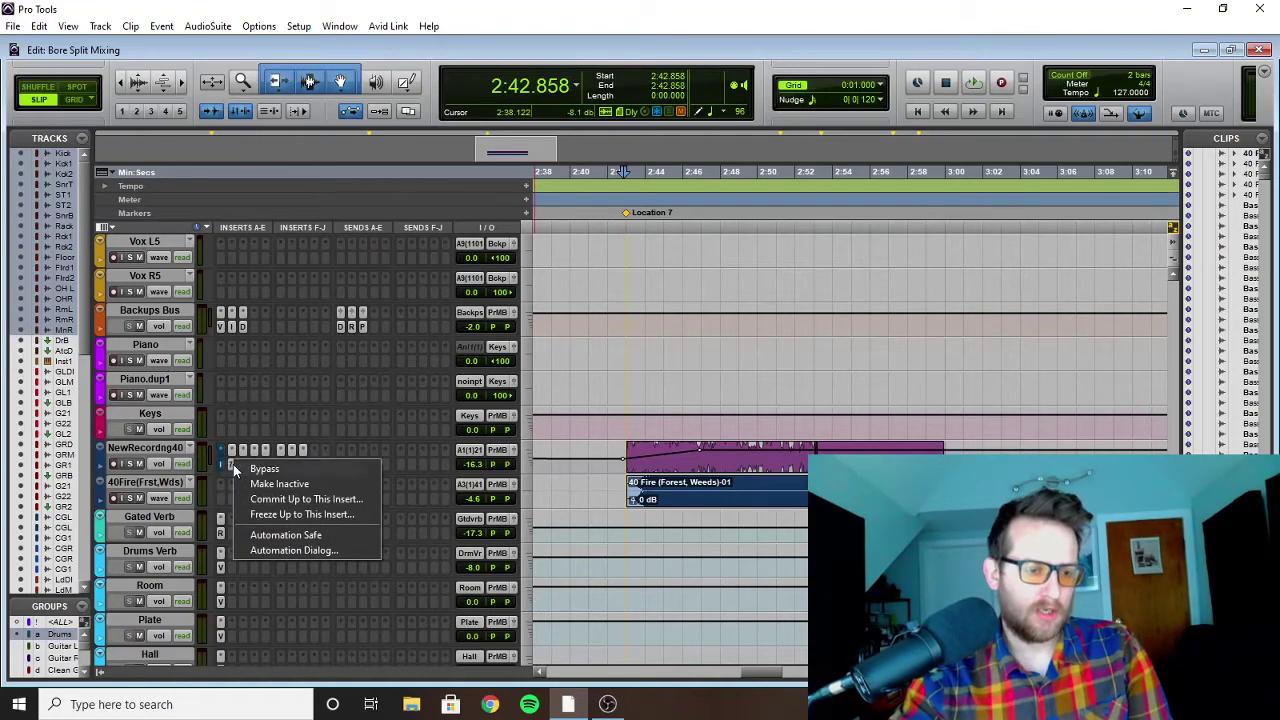
left_click(240, 465)
right_click(240, 465)
right_click(254, 466)
left_click(263, 468)
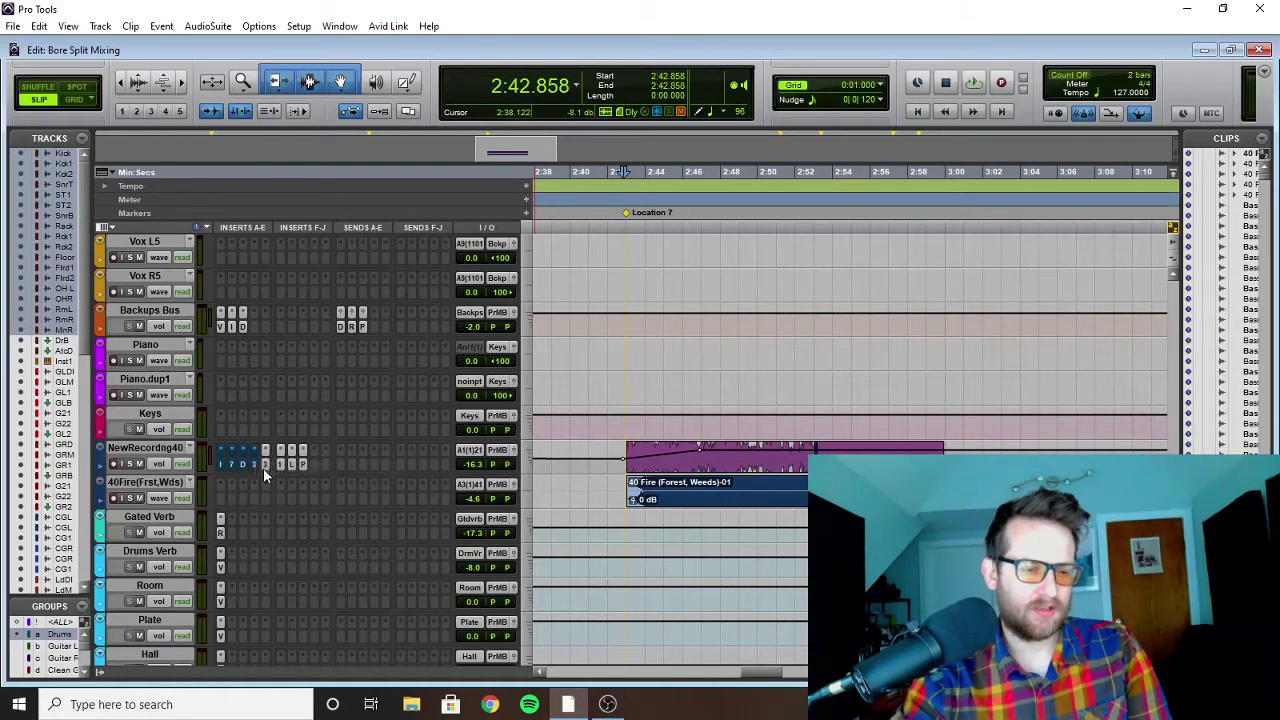
right_click(263, 468)
right_click(280, 466)
left_click(293, 464)
right_click(305, 467)
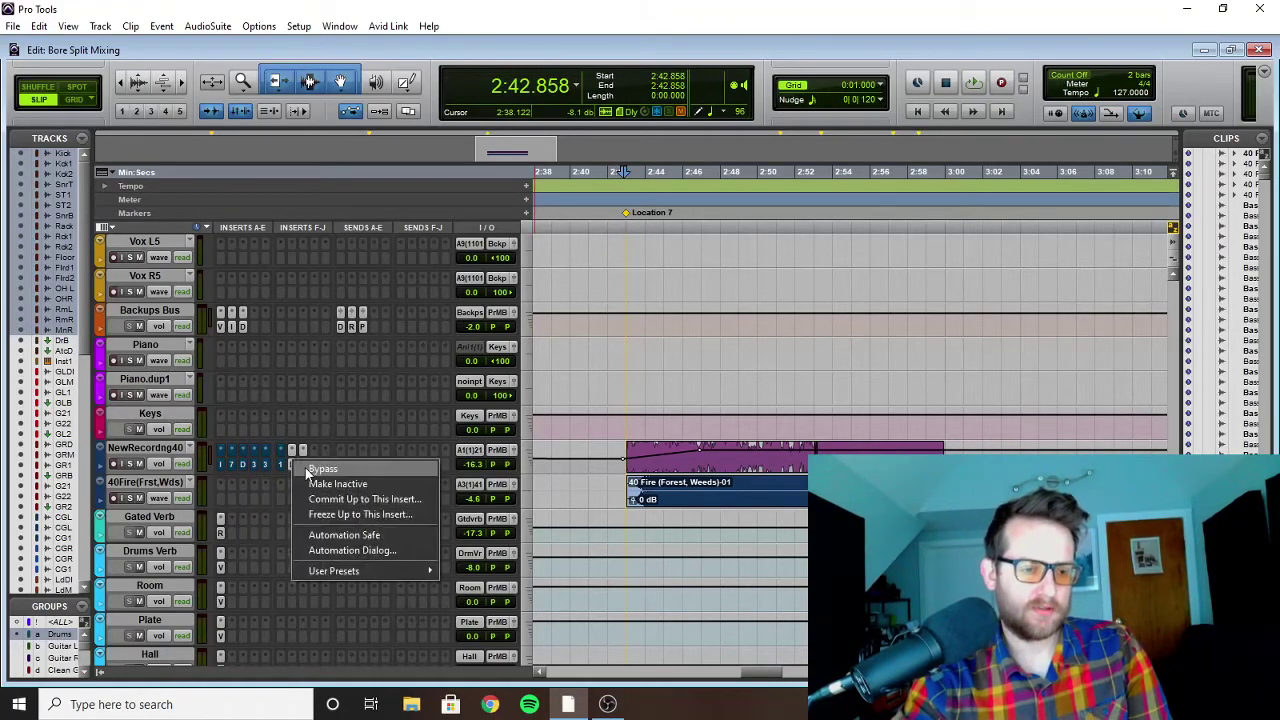
left_click(433, 448)
key("space")
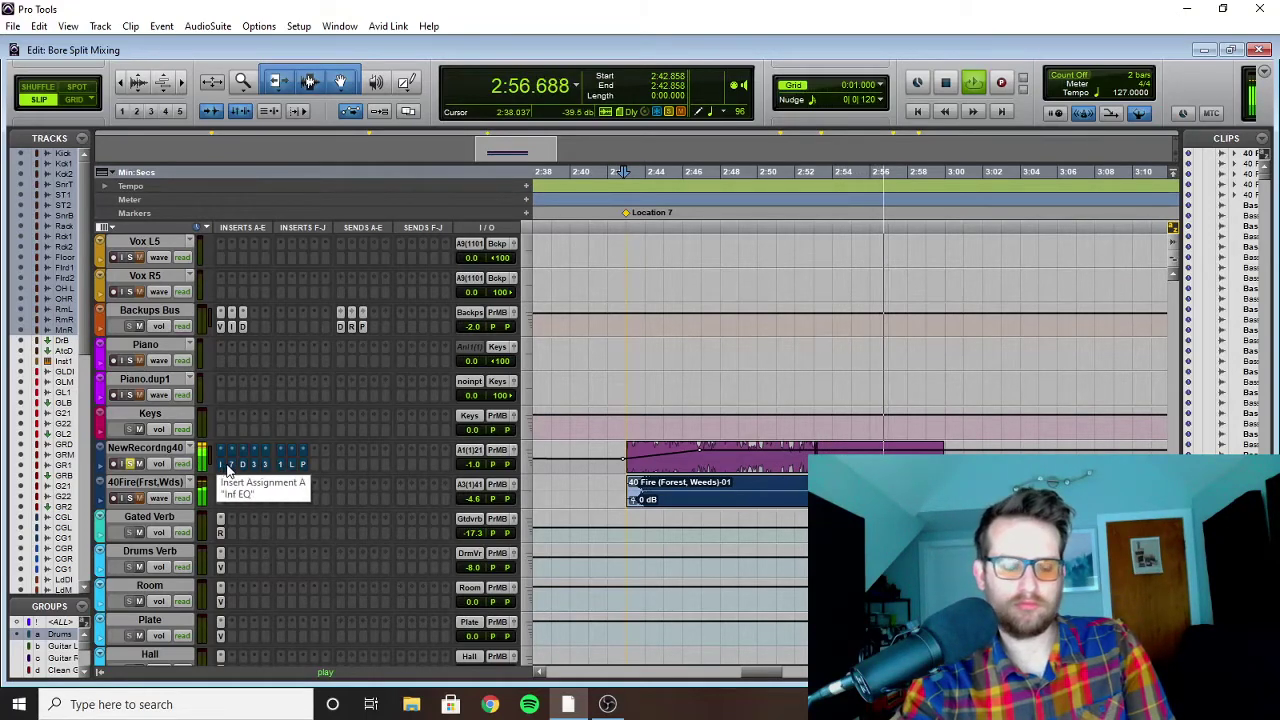
key("space")
Step: Toggle bypass on every NewRecording40 insert through the last one, then play the section again
right_click(222, 464)
left_click(233, 467)
right_click(236, 463)
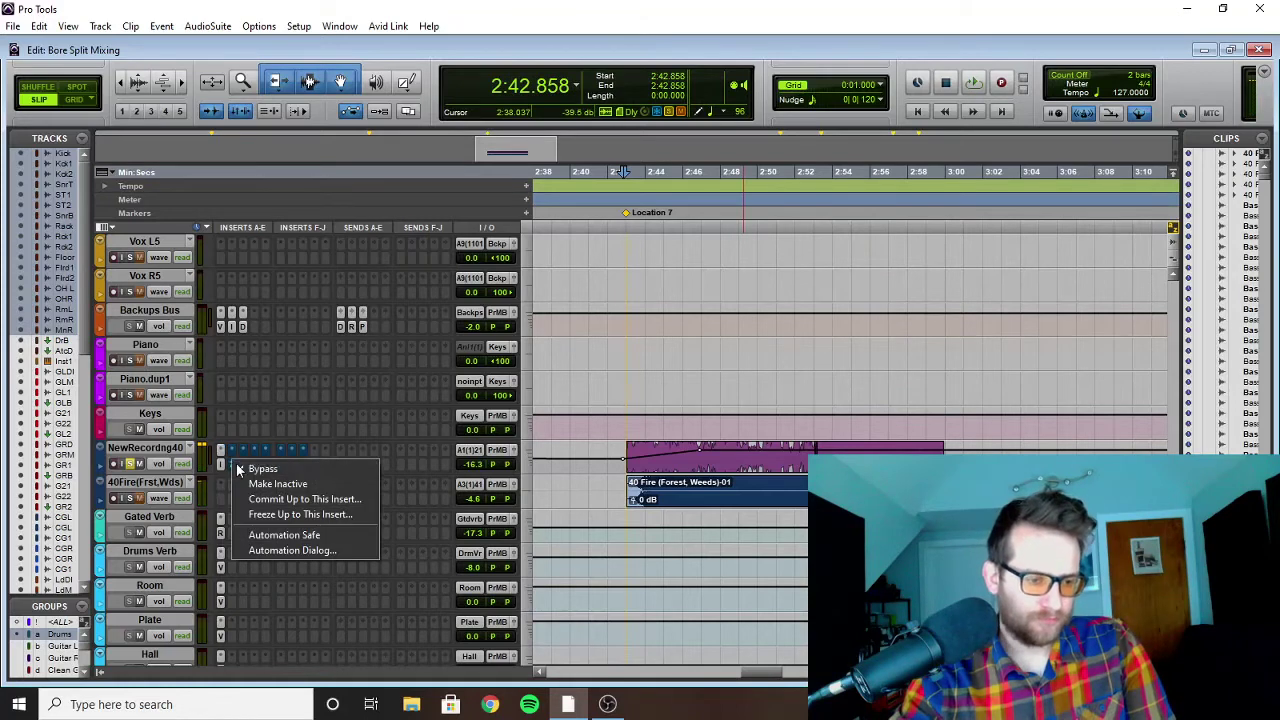
left_click(240, 465)
right_click(242, 465)
left_click(257, 467)
right_click(254, 465)
left_click(269, 467)
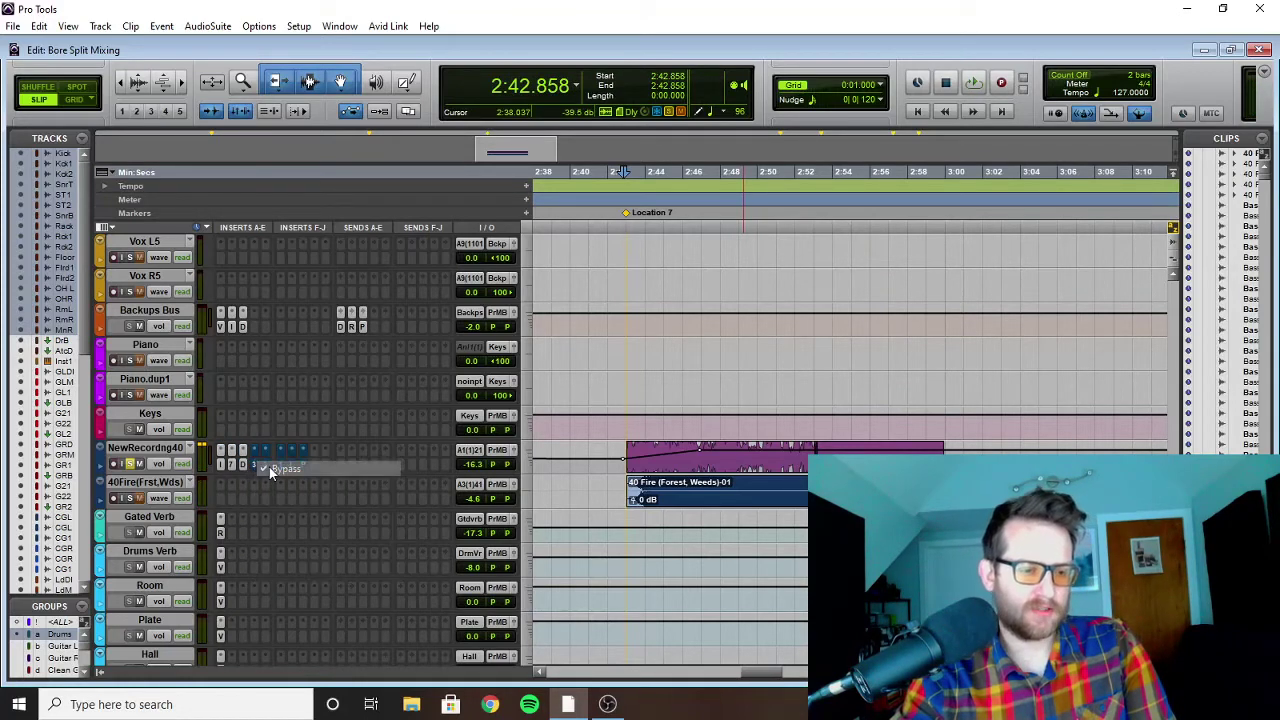
right_click(264, 462)
left_click(279, 463)
right_click(283, 462)
left_click(289, 466)
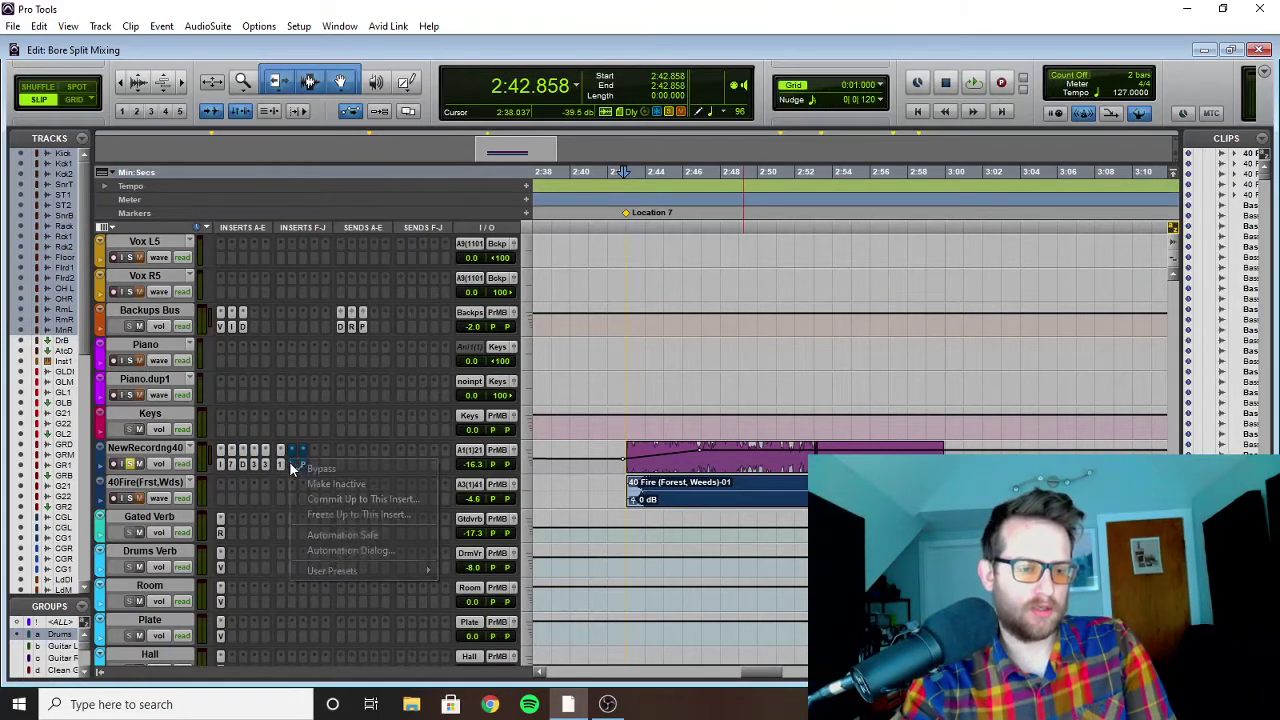
right_click(303, 461)
left_click(318, 469)
key("space")
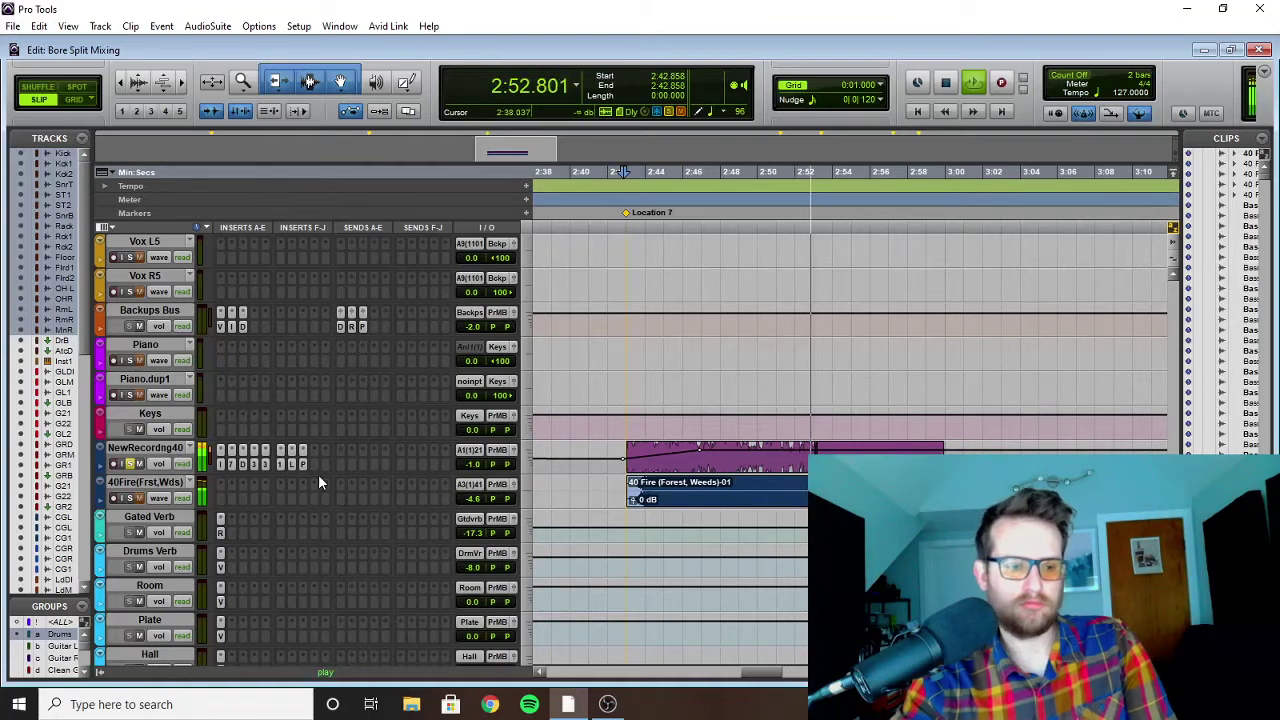
key("space")
Step: Open the DB-33 organ on NewRecording40, view its cabinet settings, then close it
left_click(253, 462)
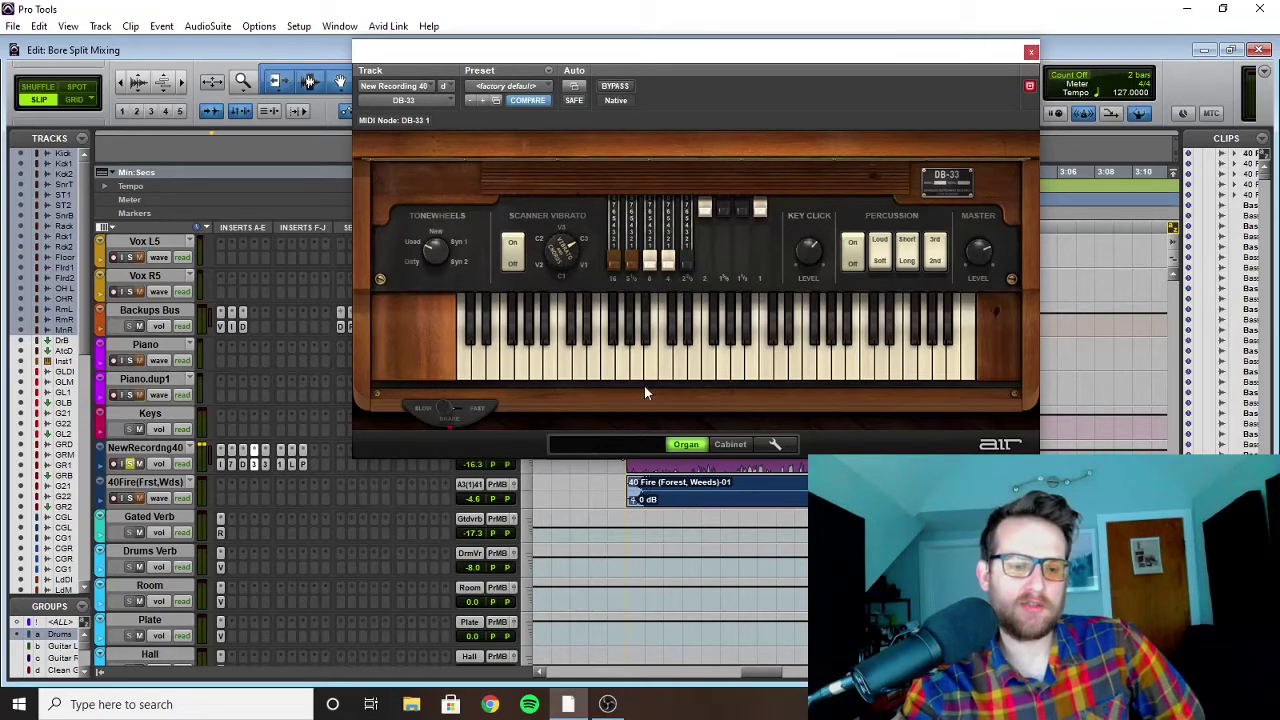
left_click(729, 447)
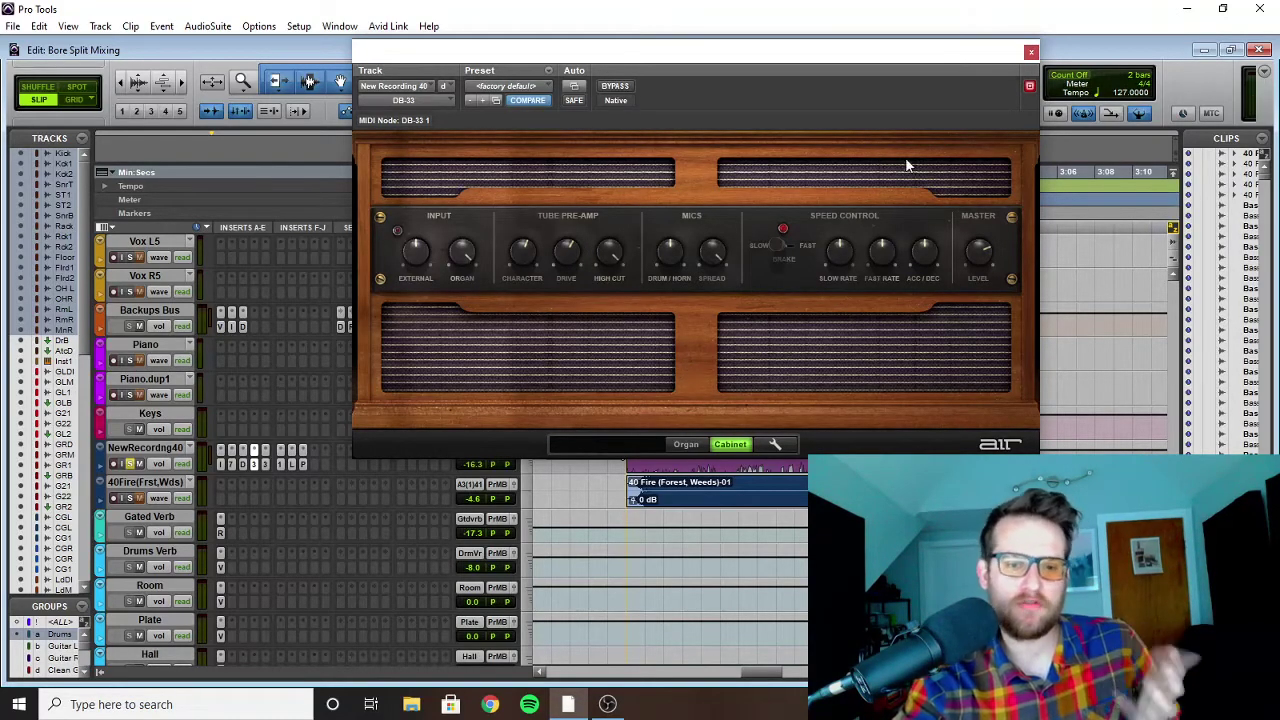
left_click(1031, 51)
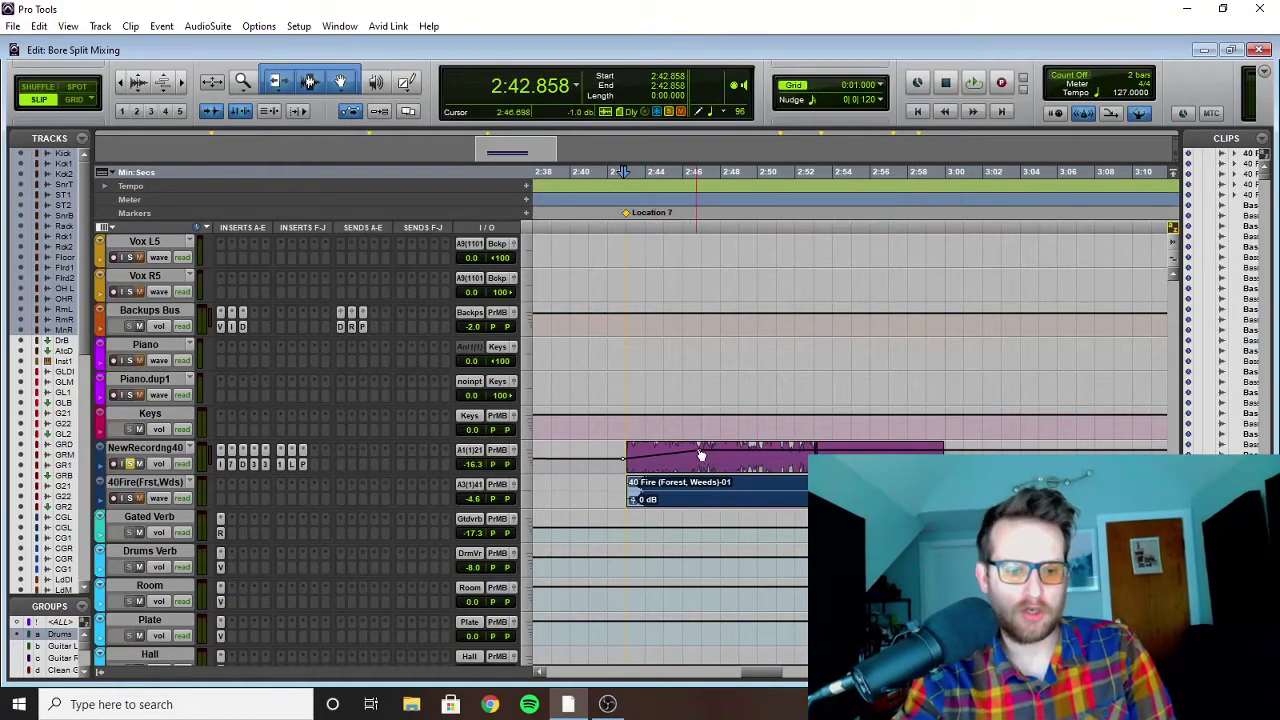
Step: Step through the D-Verb, Mod Delay III, L1, Pitch II and Lo-Fi inserts
left_click(244, 464)
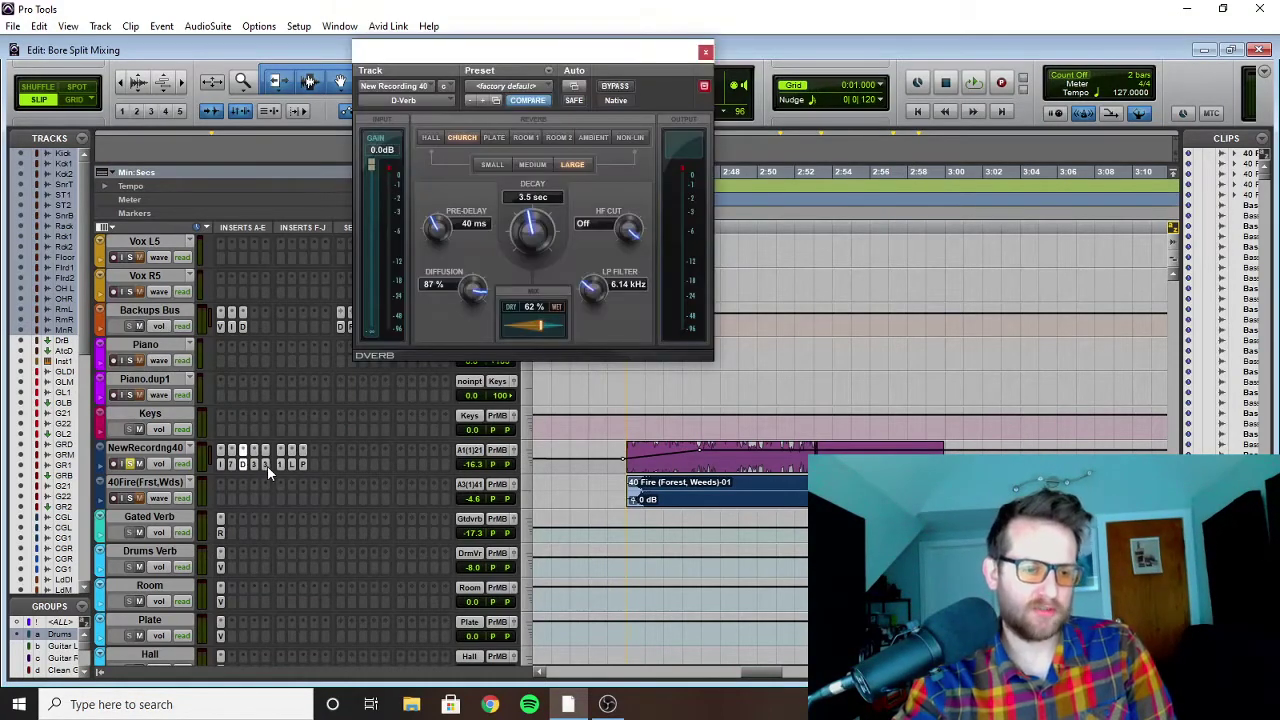
left_click(260, 464)
left_click(269, 463)
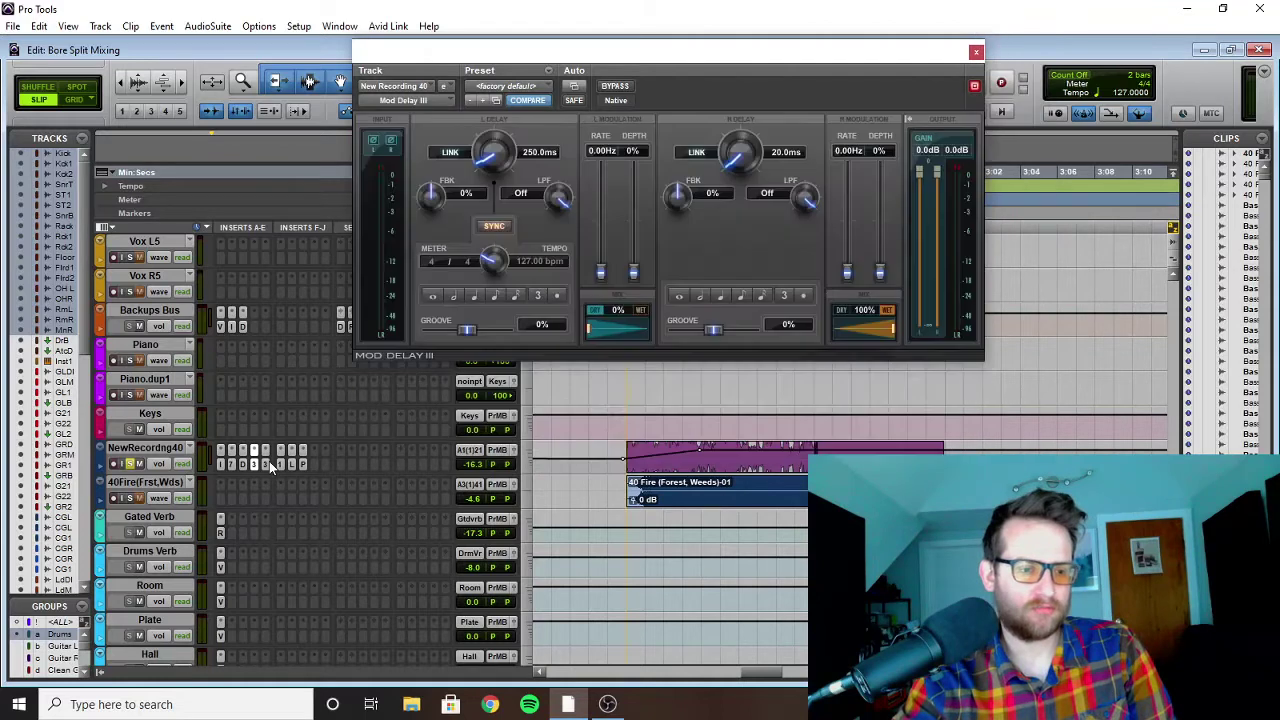
left_click(283, 464)
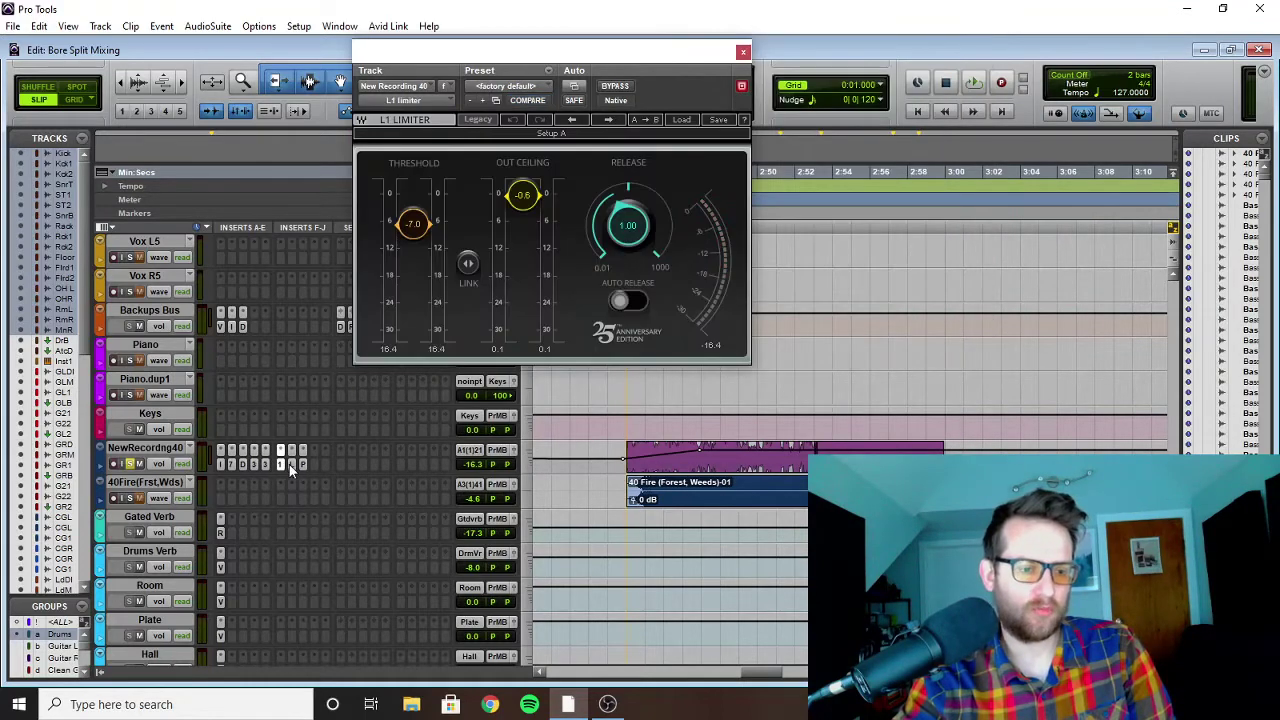
left_click(292, 464)
left_click(304, 465)
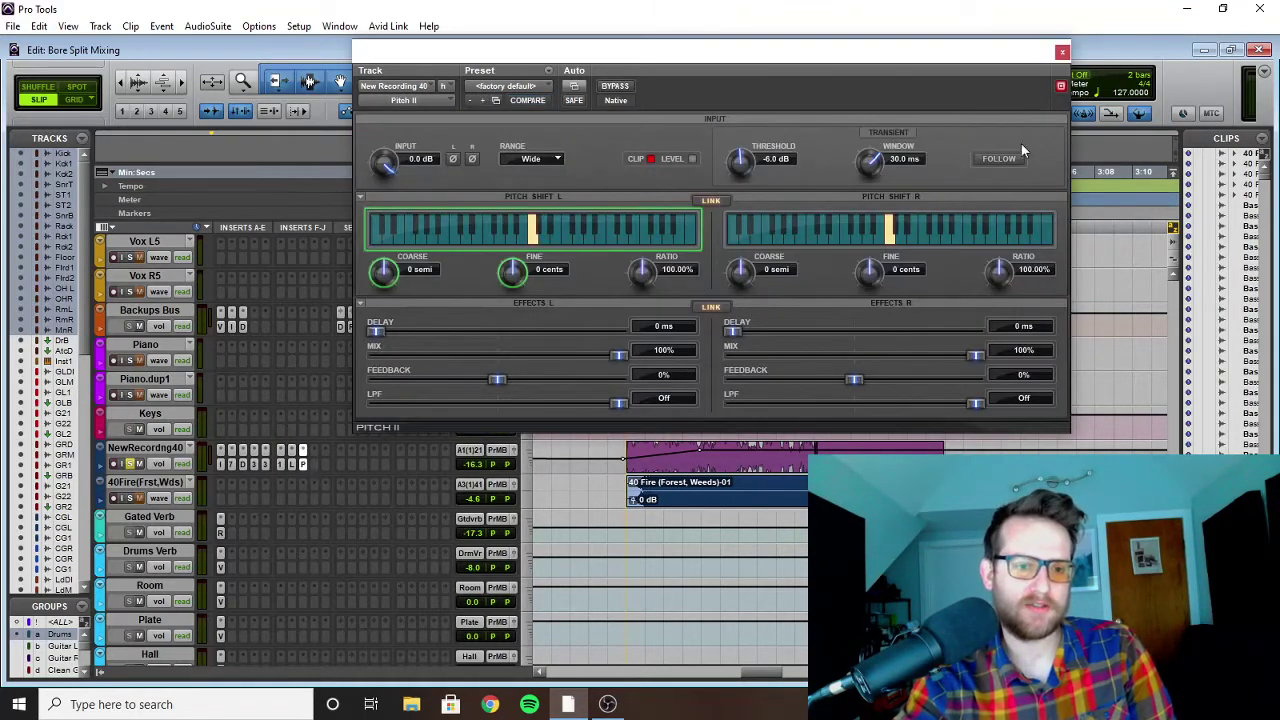
left_click(293, 465)
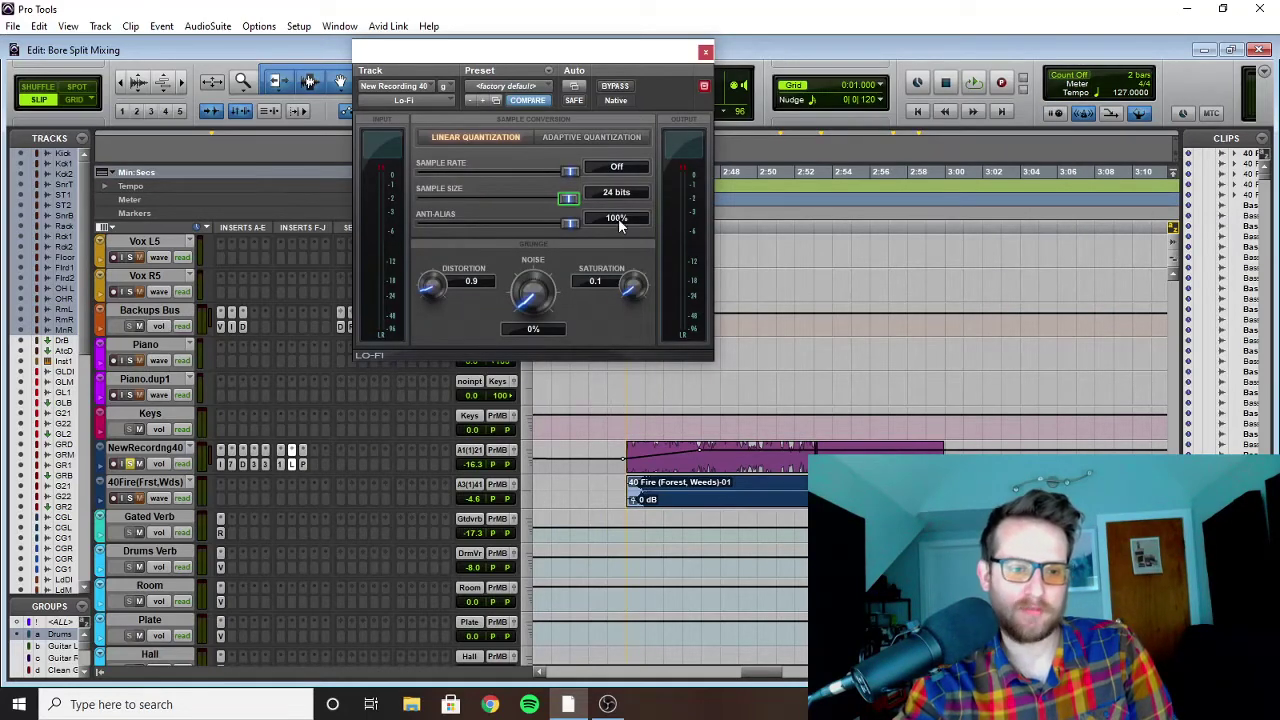
Step: During playback, lower Lo-Fi's sample size from 24 to 16 and then 4 bits
key("space")
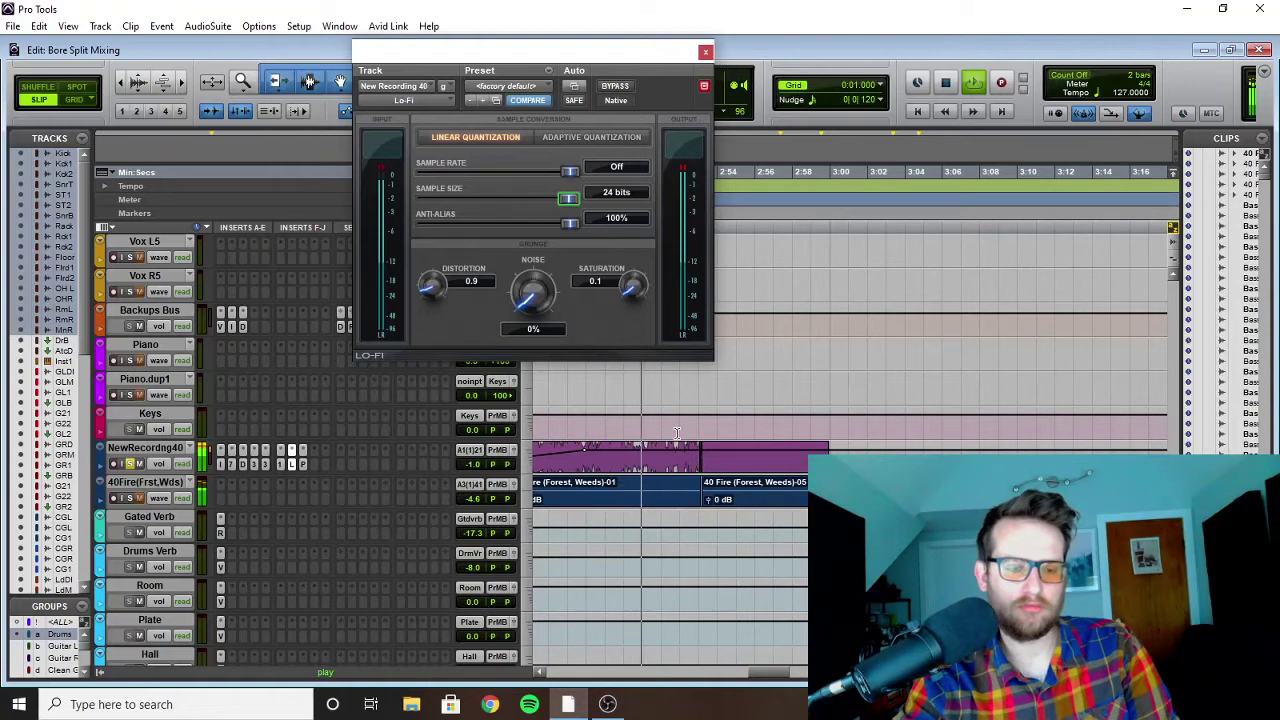
left_click_drag(568, 198, 224, 505)
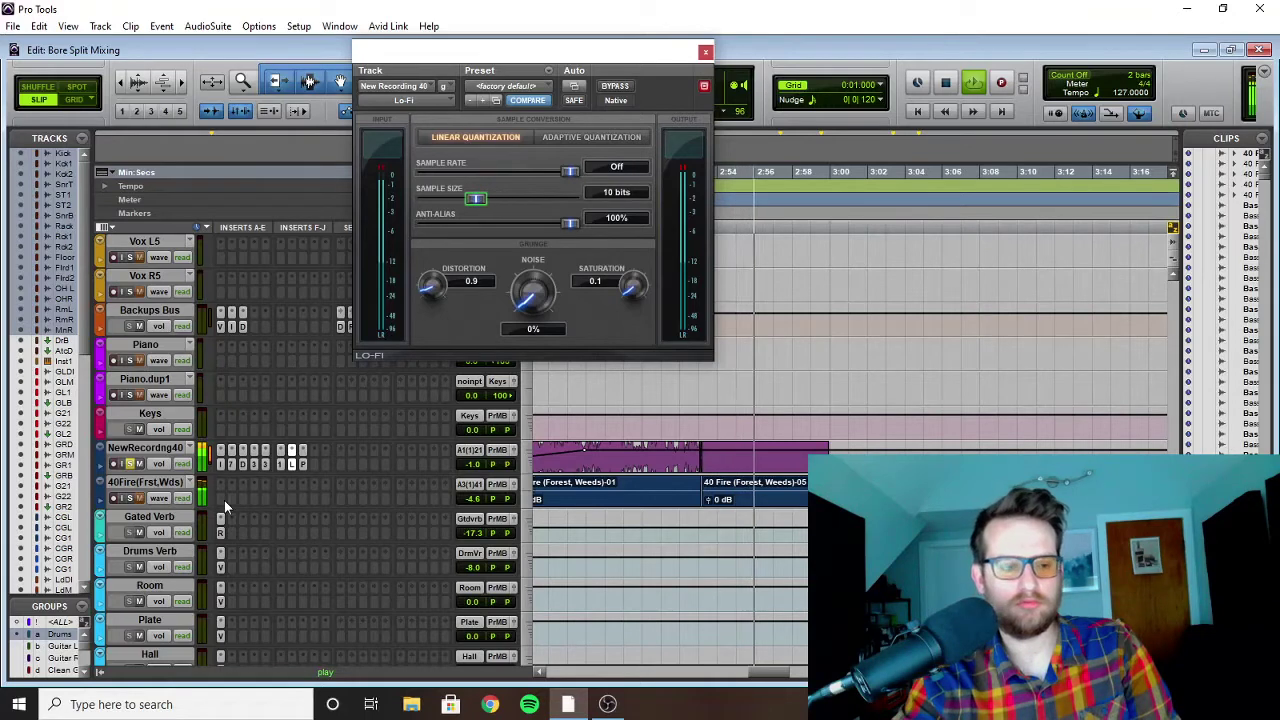
left_click_drag(601, 333, 441, 397)
key("space")
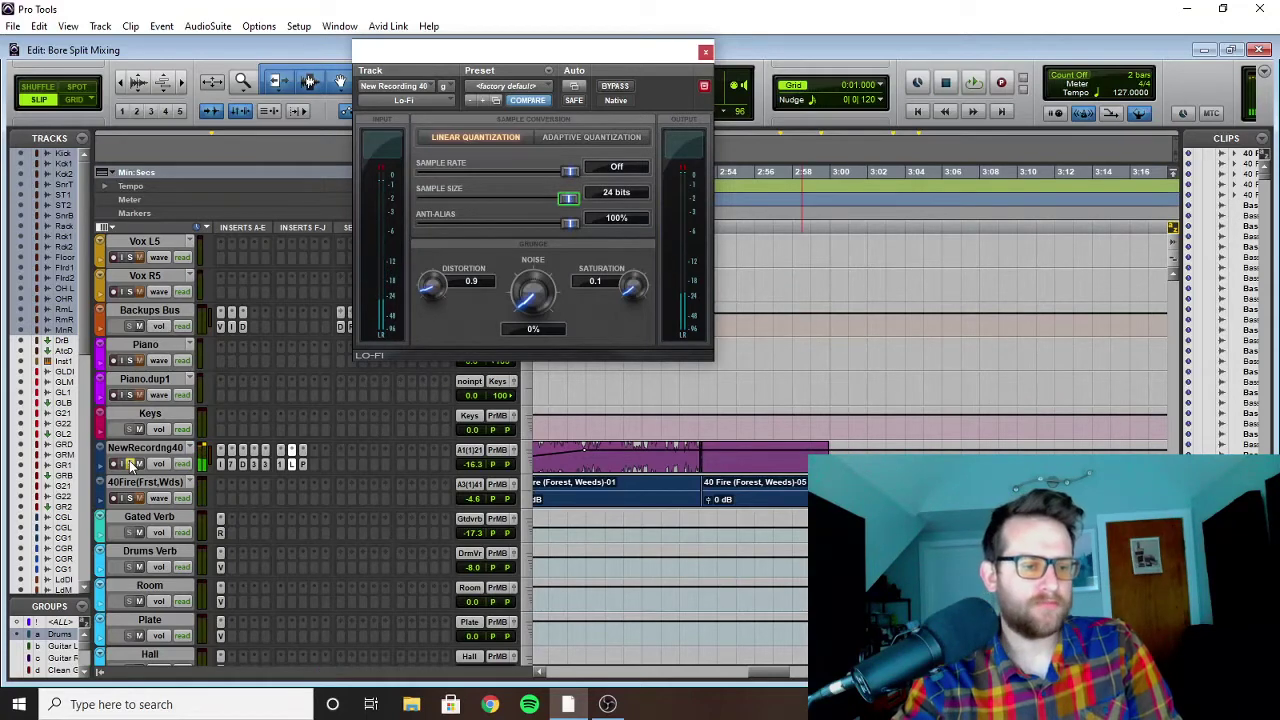
Step: Close Lo-Fi and play the section from 2:42.986, then stop
left_click(705, 51)
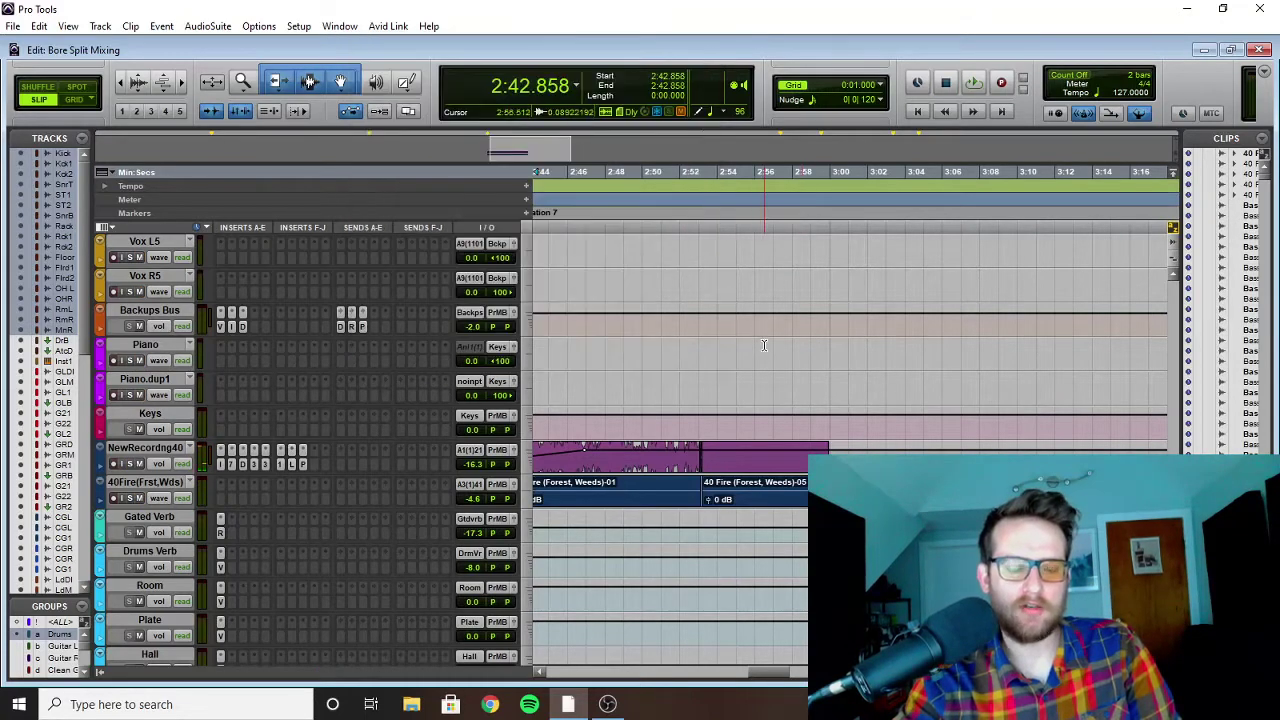
left_click(733, 427)
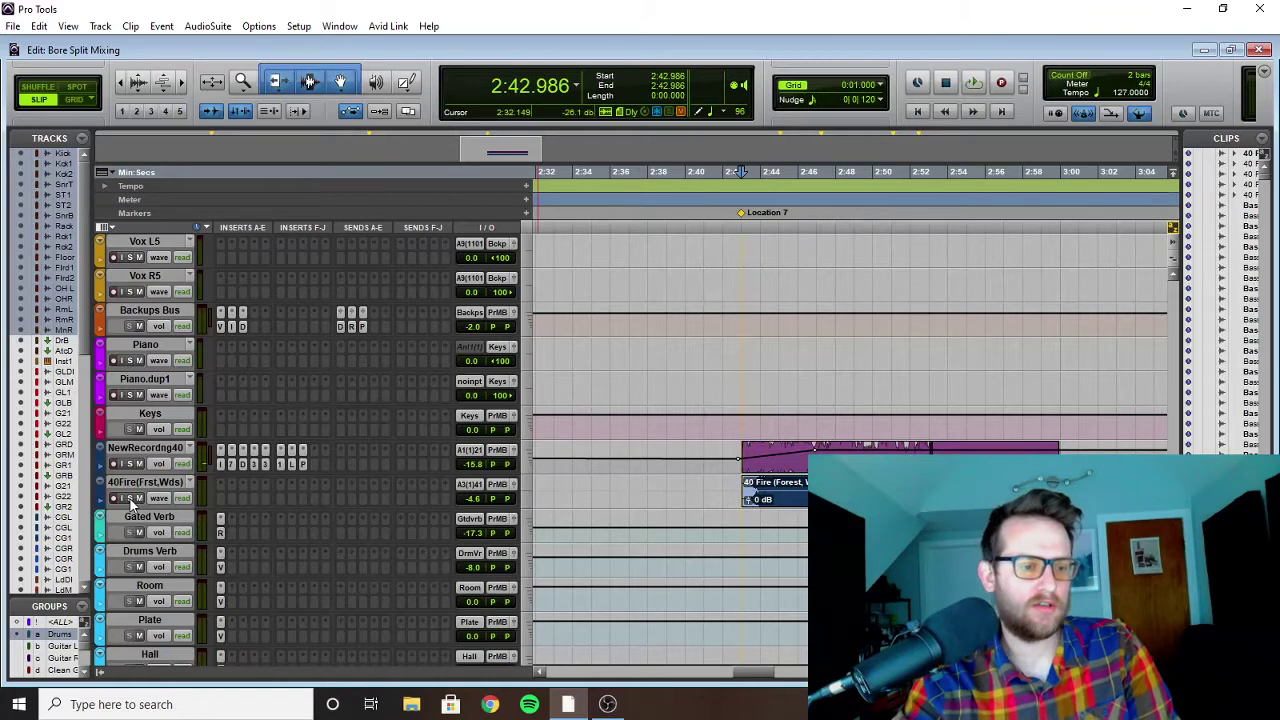
key("space")
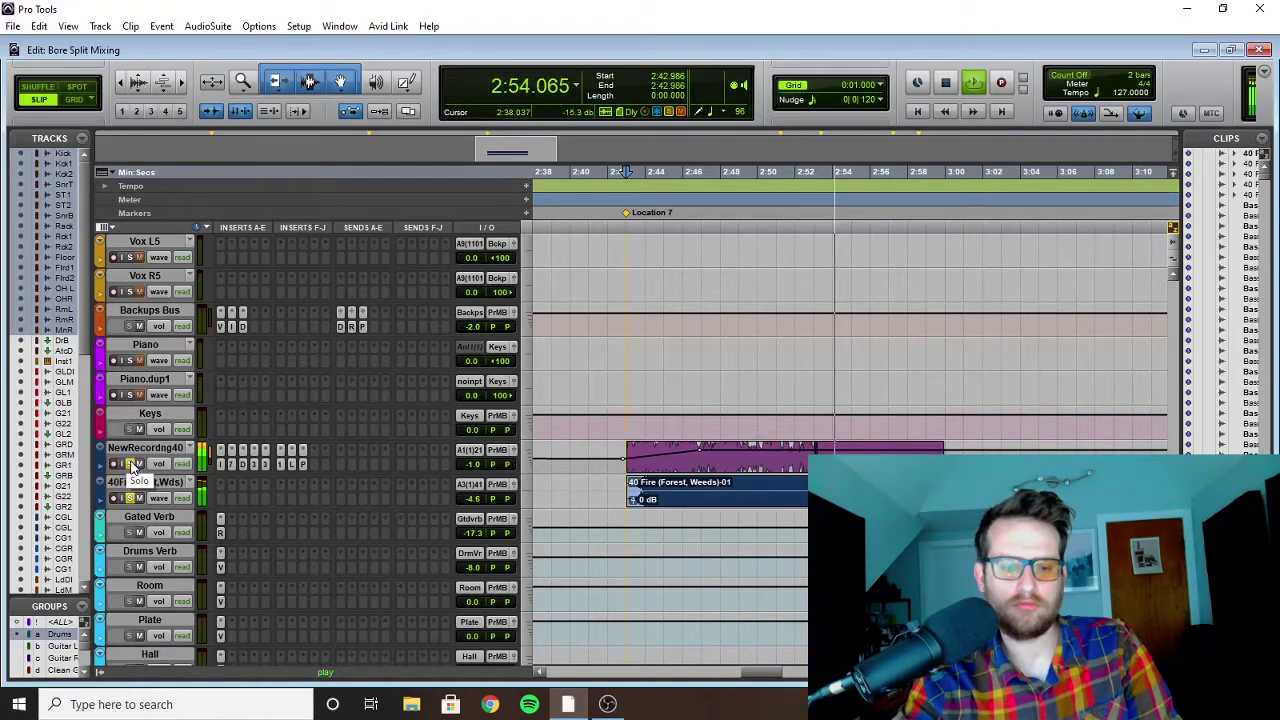
key("space")
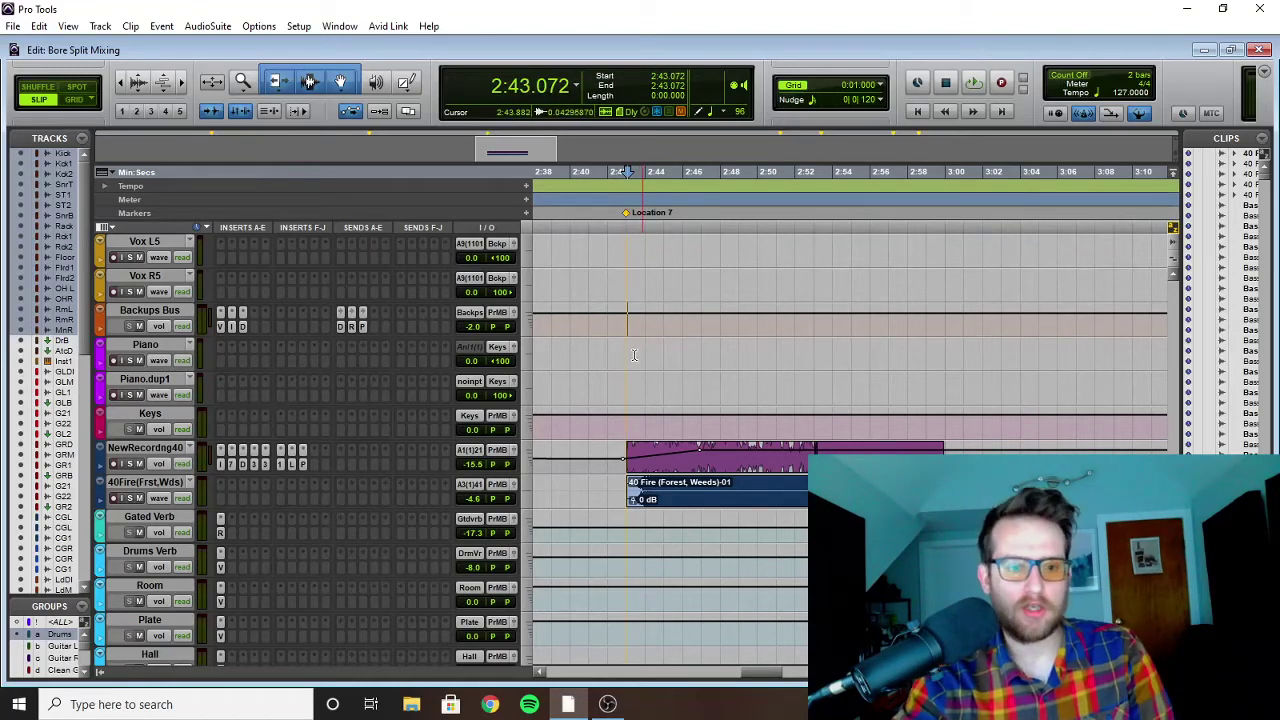
Step: Scroll the Edit window to the 4:00–5:05 part of the song
scroll(634, 355, "right", 5)
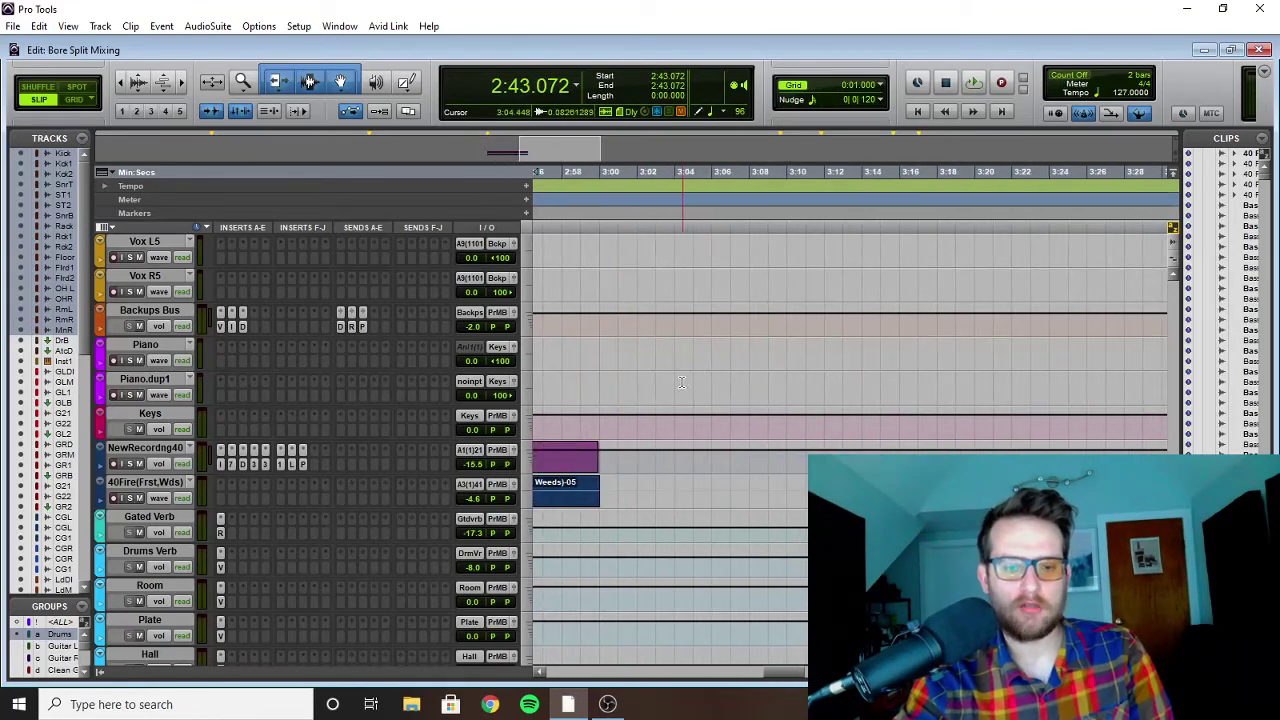
scroll(675, 378, "down", 3)
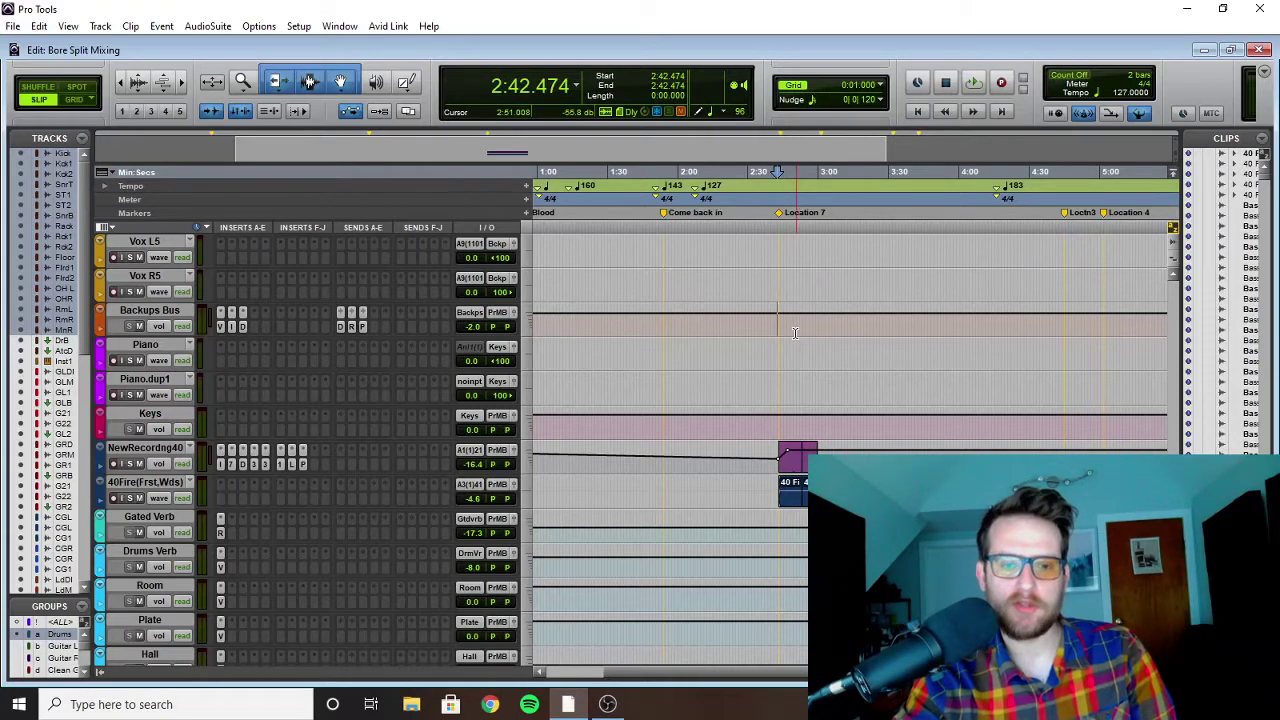
scroll(897, 360, "up", 4)
scroll(754, 393, "up", 3)
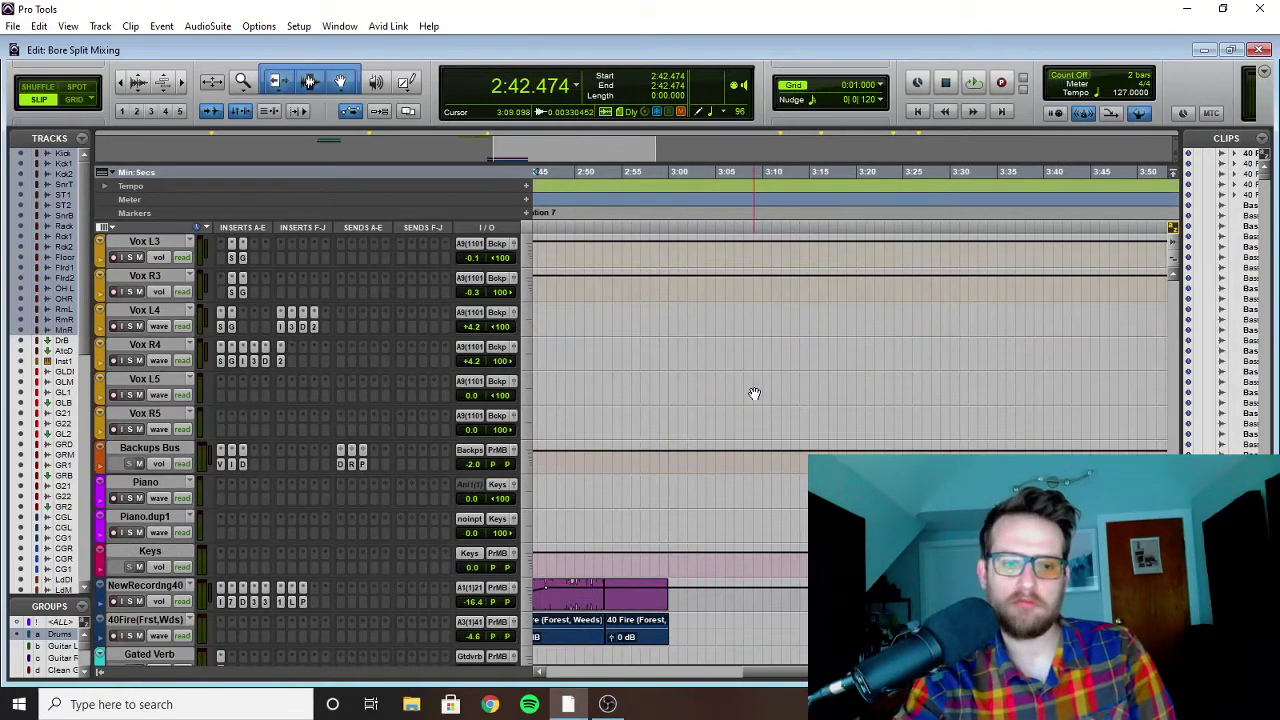
scroll(754, 393, "left", 3)
scroll(757, 395, "right", 8)
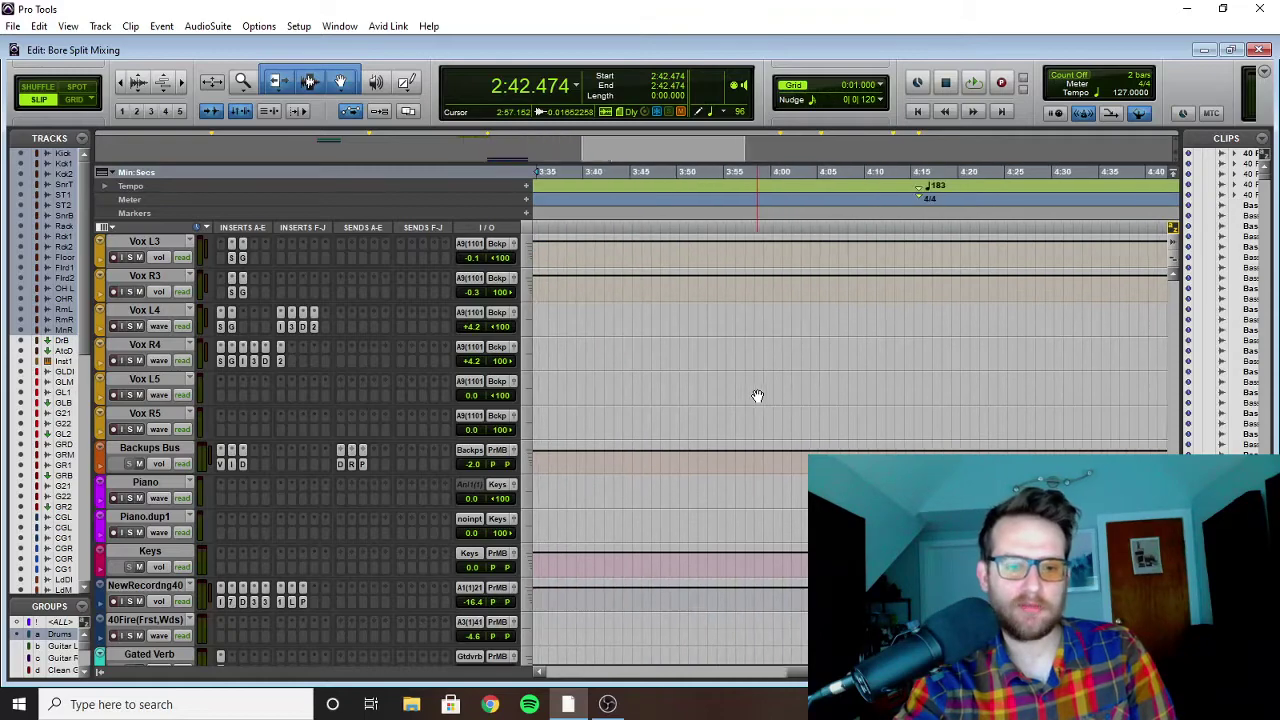
scroll(858, 408, "up", 5)
scroll(885, 411, "right", 10)
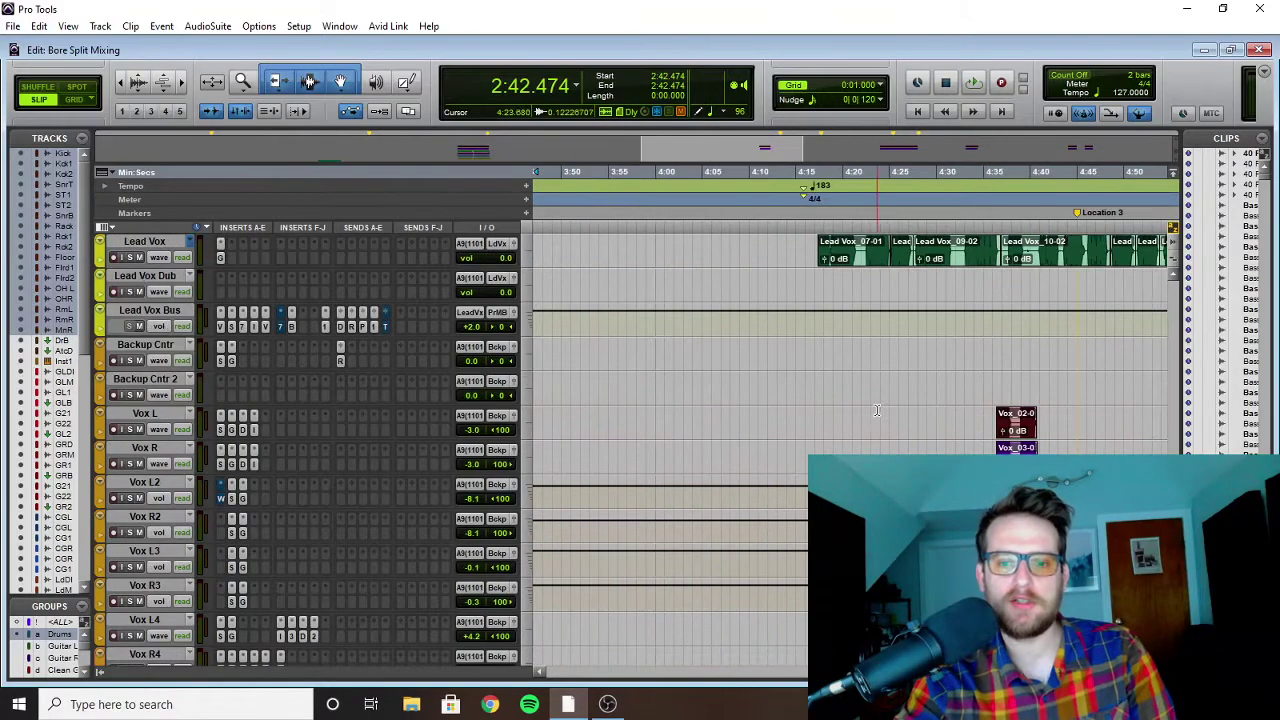
Step: Start playback from 4:16.170
scroll(770, 395, "down", 15)
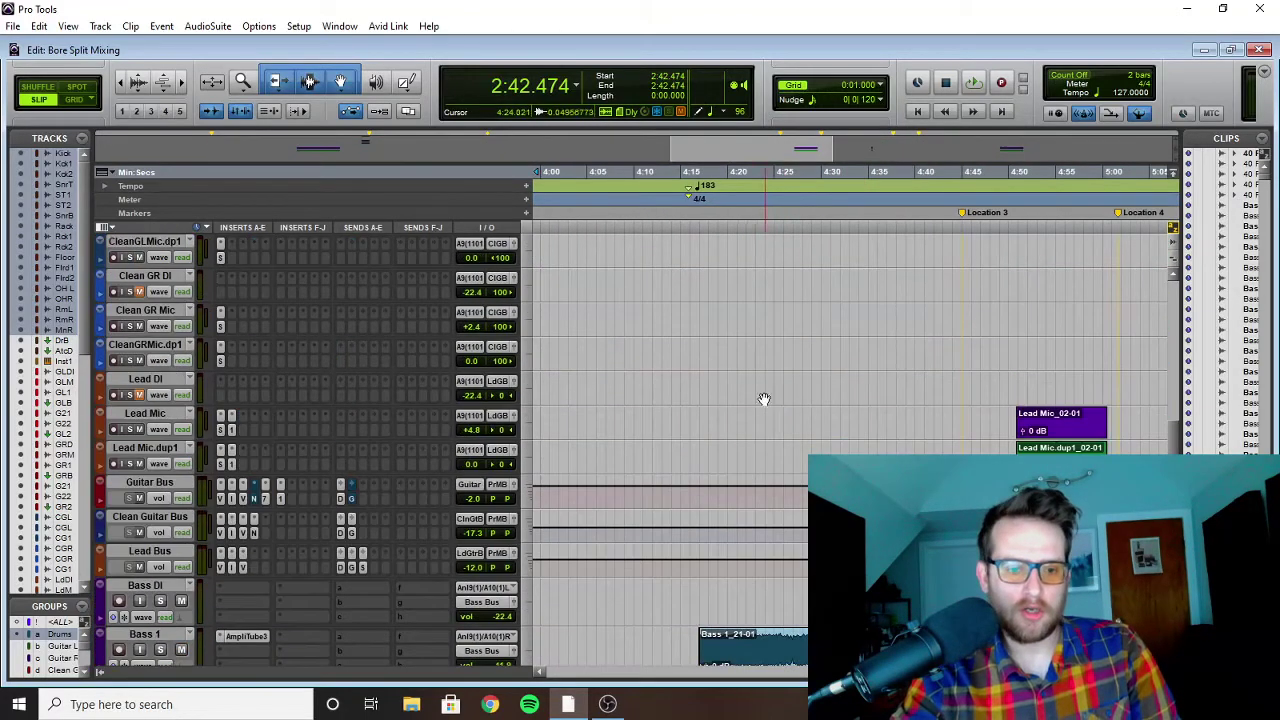
scroll(730, 370, "up", 15)
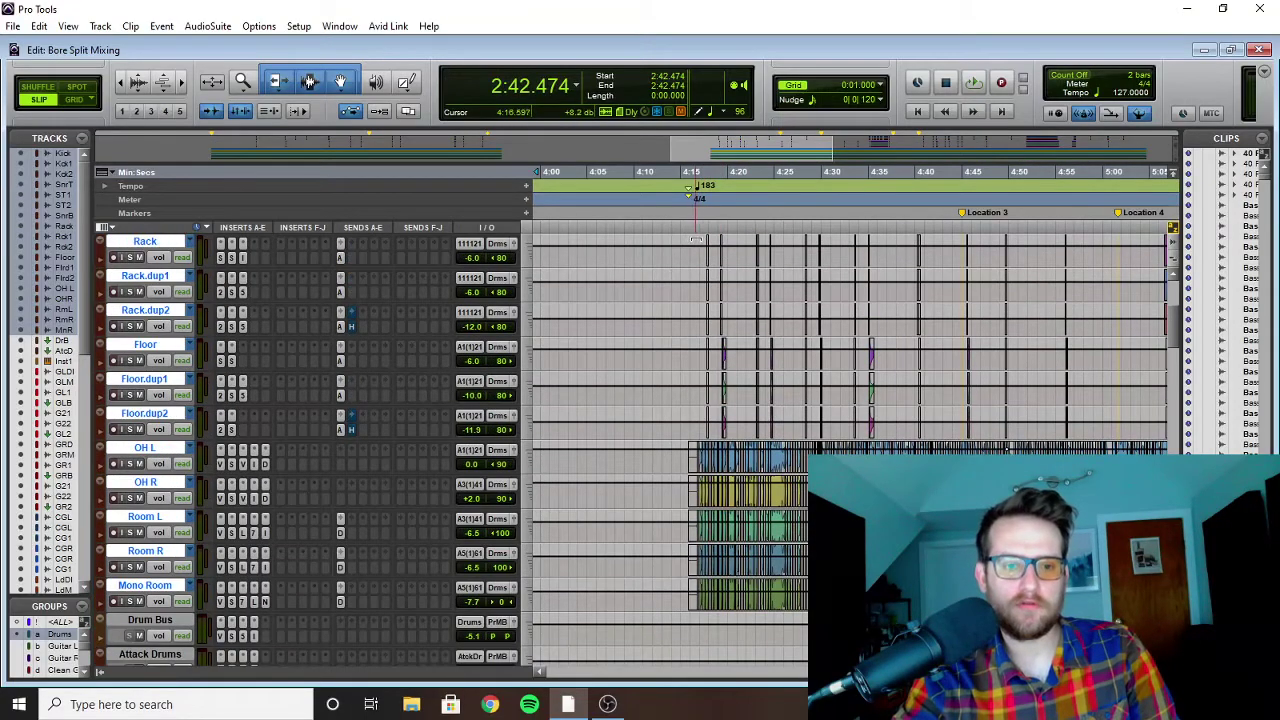
scroll(700, 280, "up", 5)
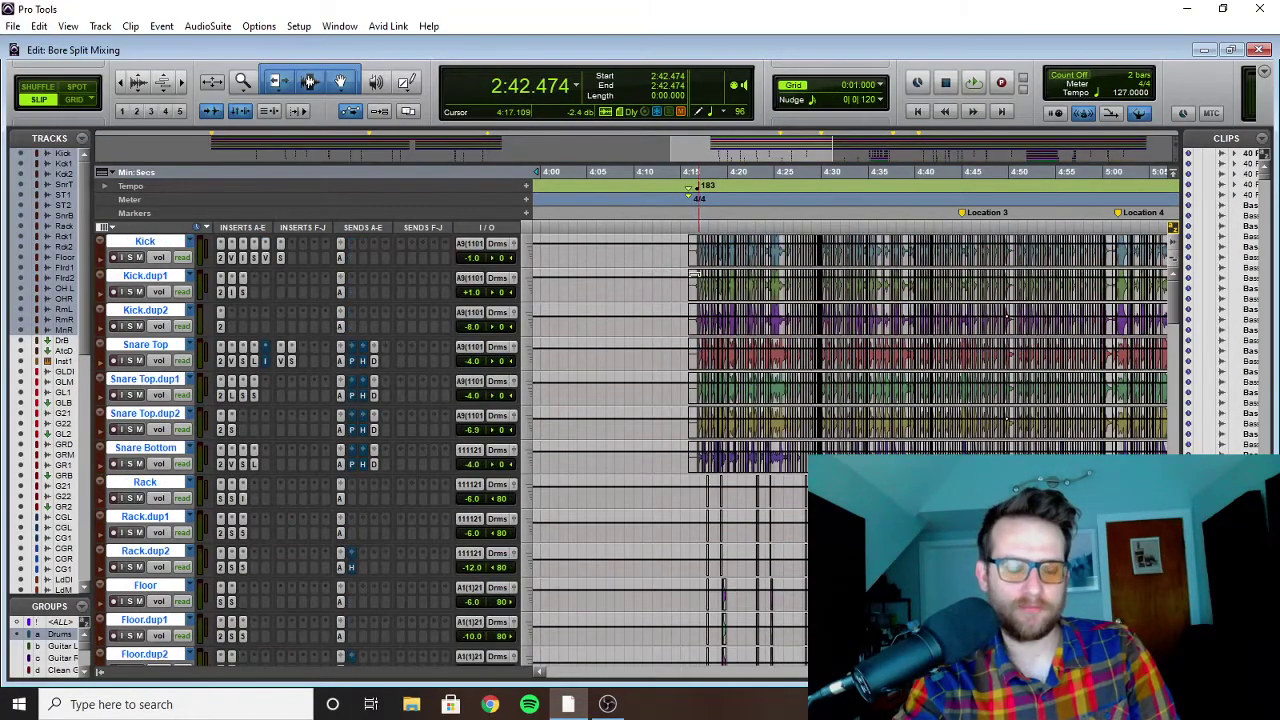
left_click(691, 222)
key("space")
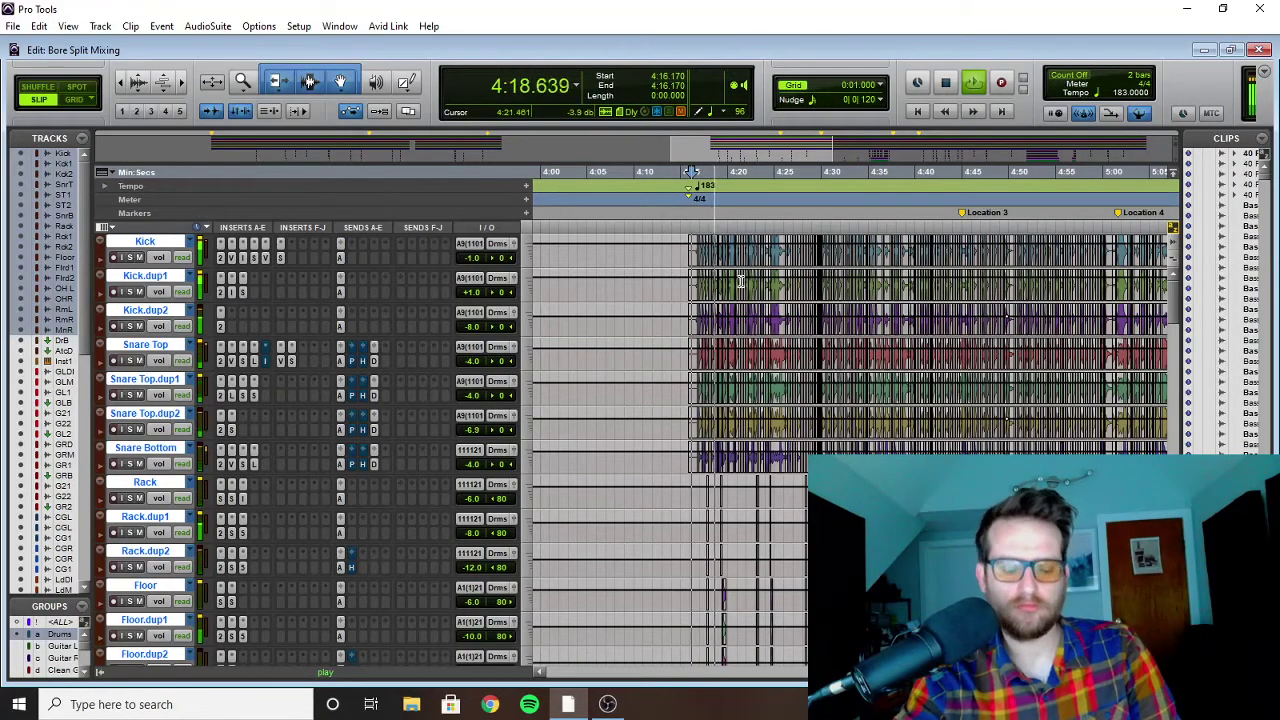
Step: Scroll through the bass and lead vocal tracks while the section plays
scroll(731, 290, "right", 3)
scroll(731, 290, "down", 10)
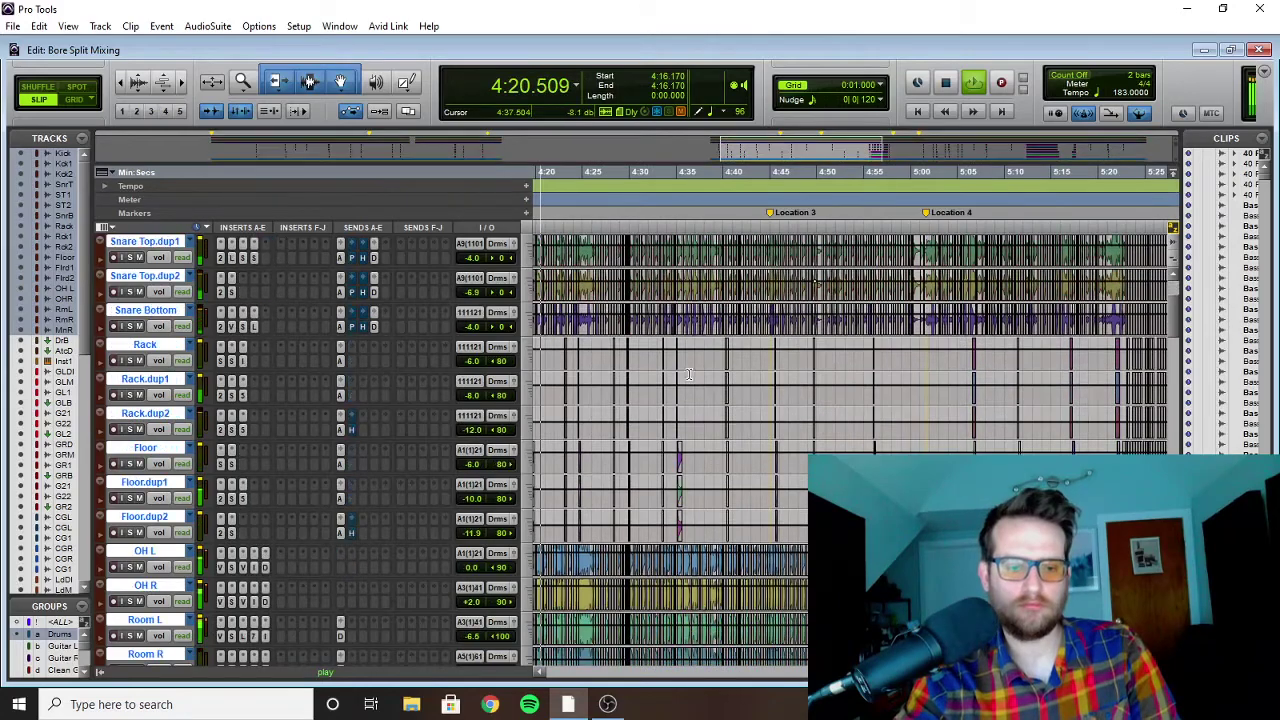
scroll(634, 374, "down", 8)
scroll(650, 385, "down", 3)
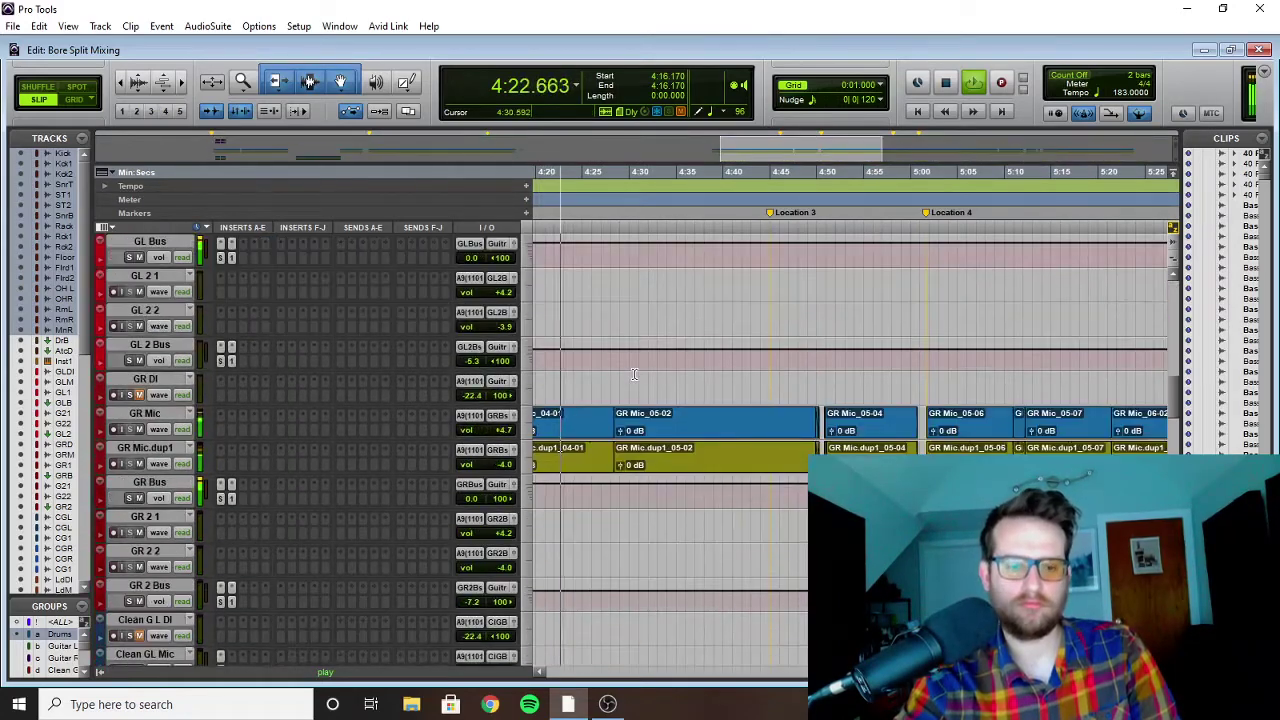
scroll(741, 404, "right", 3)
scroll(686, 403, "down", 10)
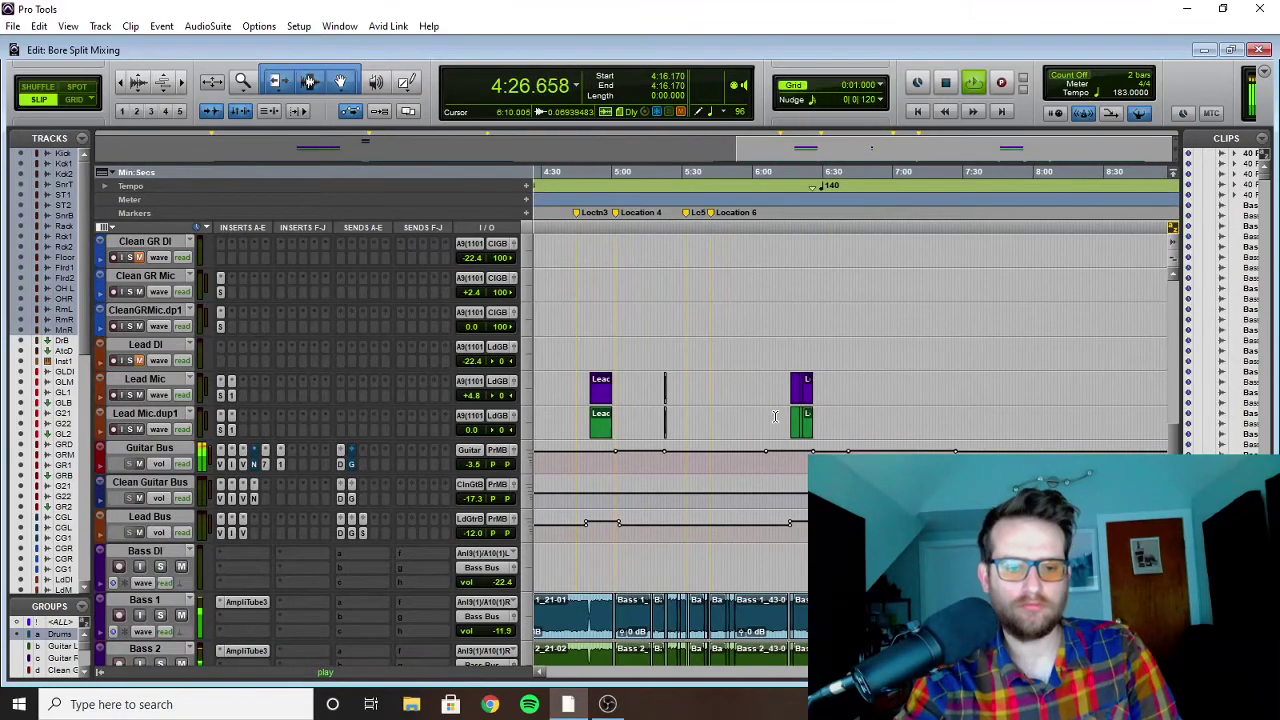
scroll(700, 390, "left", 2)
scroll(760, 404, "down", 6)
scroll(760, 404, "down", 3)
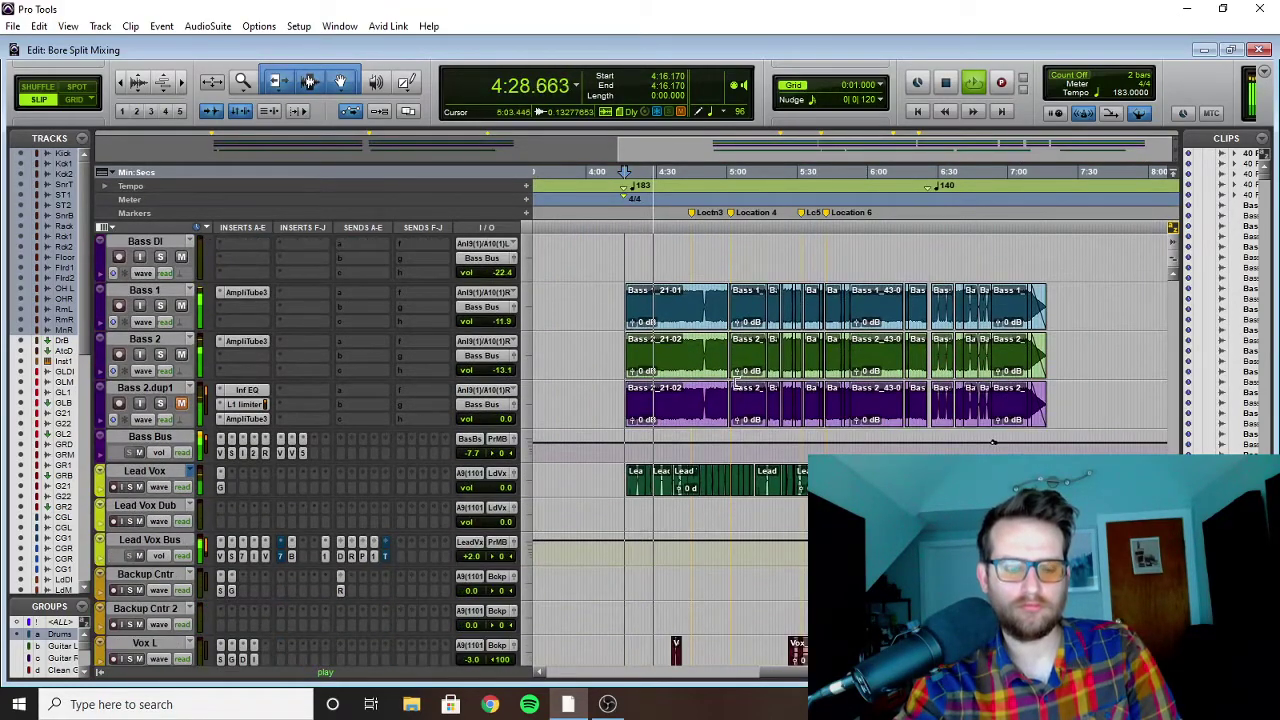
scroll(722, 381, "down", 5)
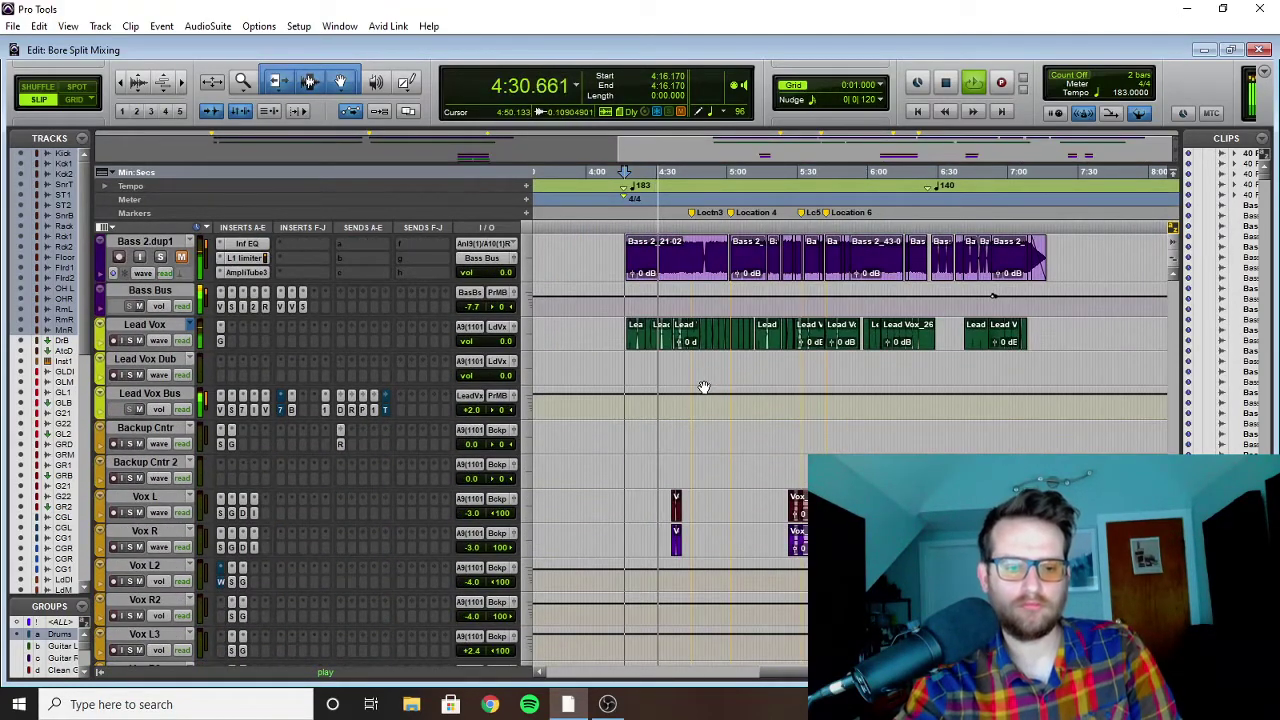
scroll(740, 395, "up", 3)
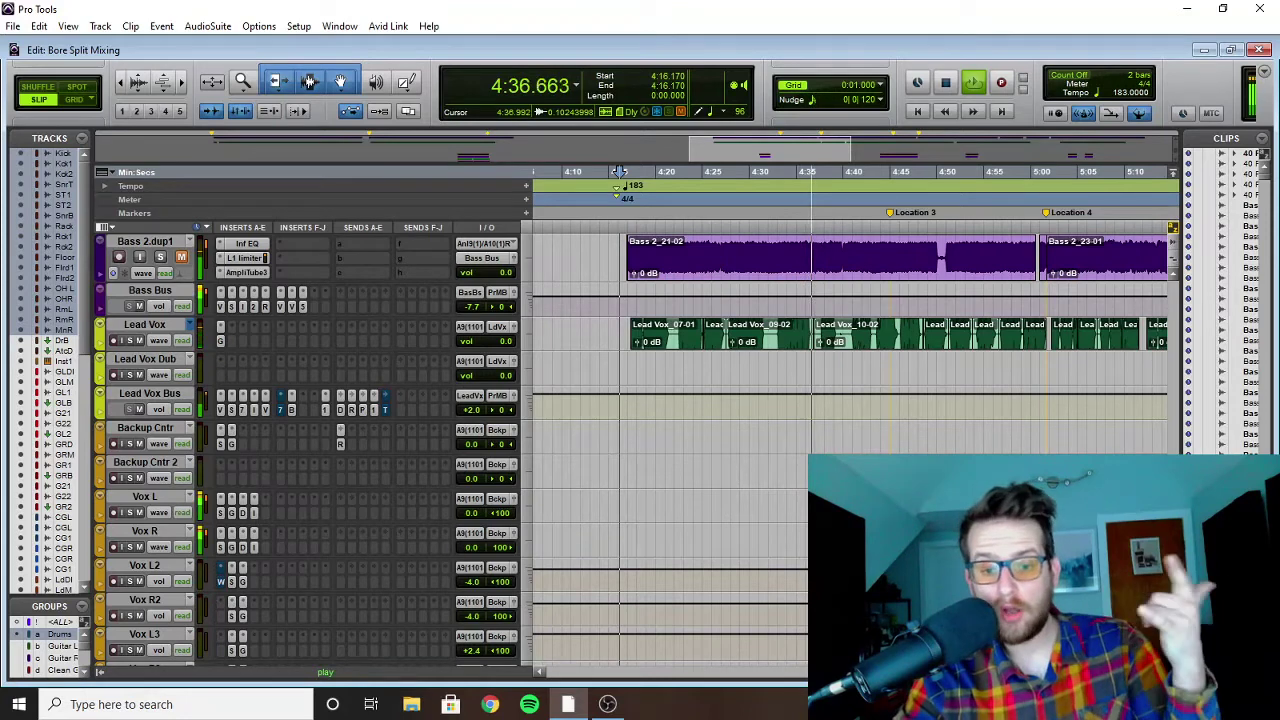
scroll(656, 352, "right", 5)
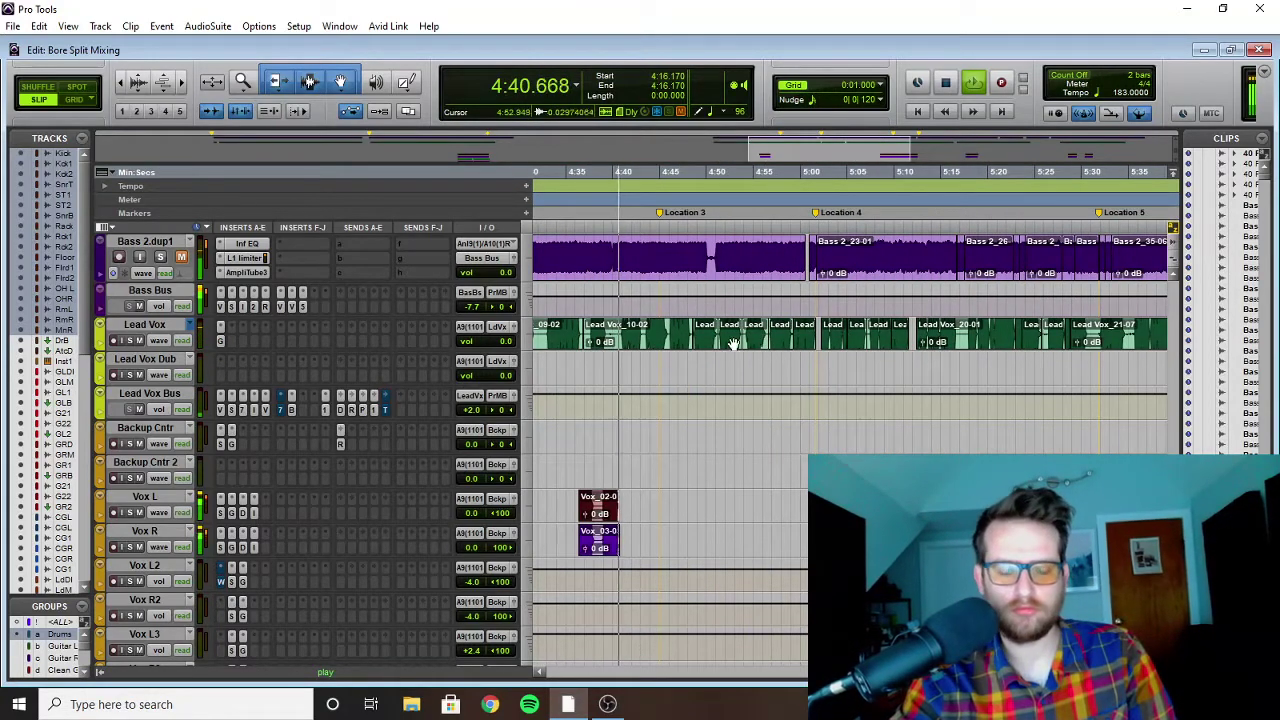
Step: Stop playback at 4:16.170 and scroll to Room L/R, Mono Room and Inst 1 near 6:00–7:30
key("space")
scroll(760, 348, "right", 2)
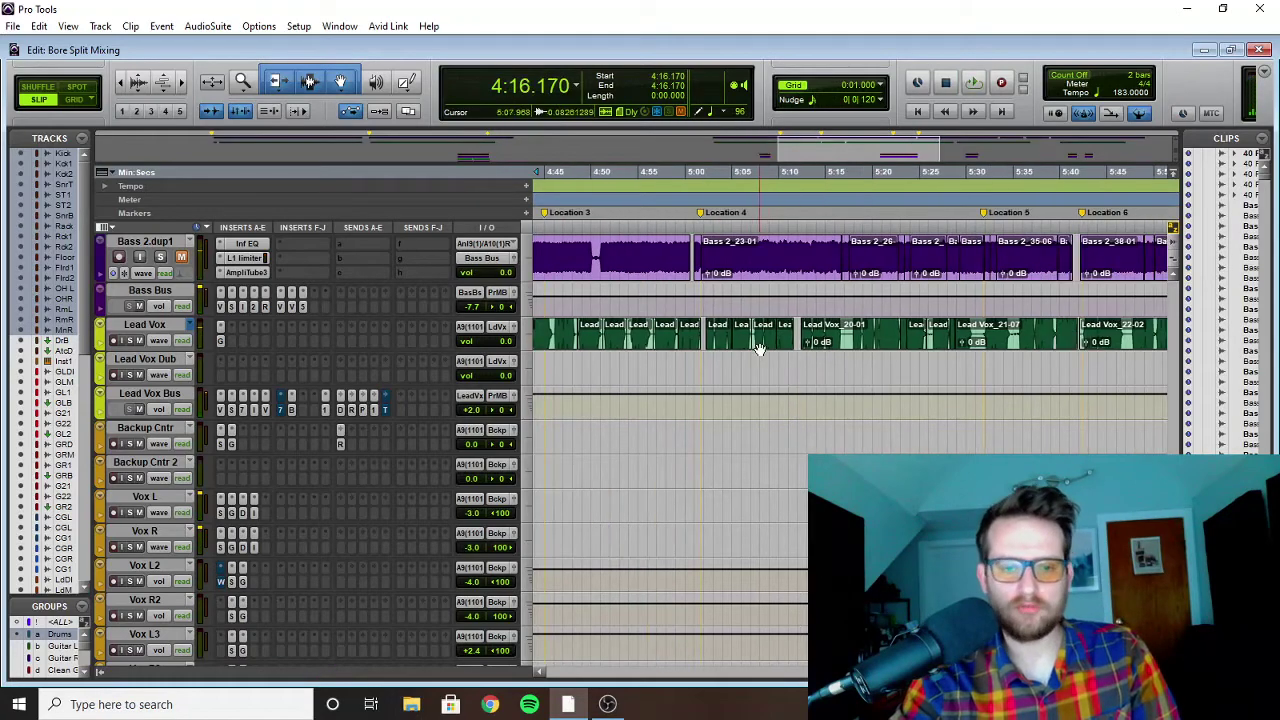
scroll(780, 410, "right", 5)
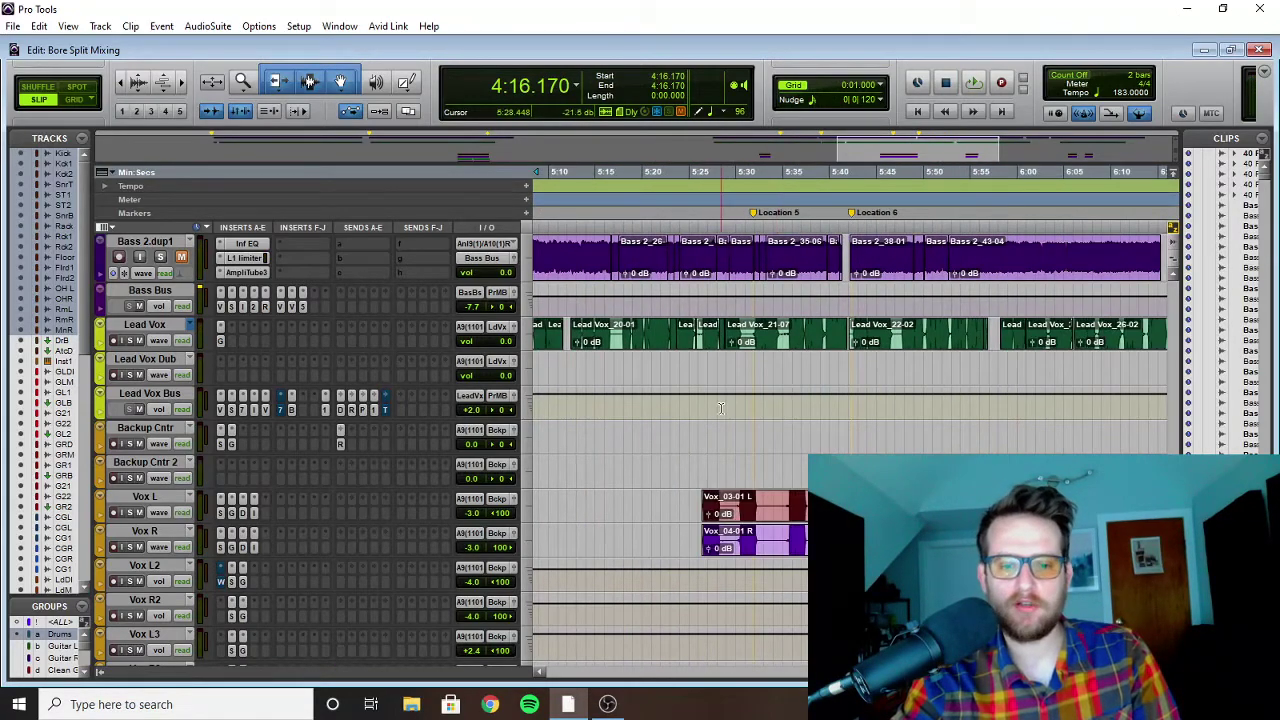
scroll(720, 408, "down", 3)
scroll(700, 430, "up", 10)
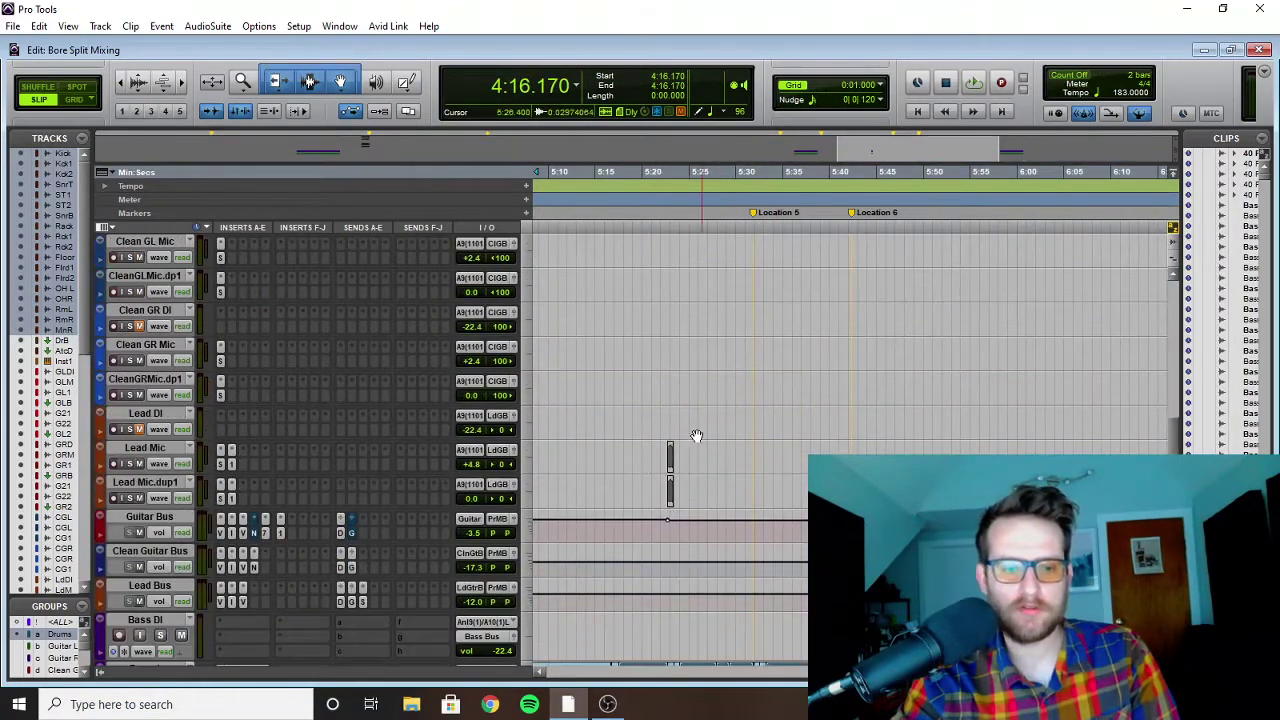
scroll(662, 430, "up", 8)
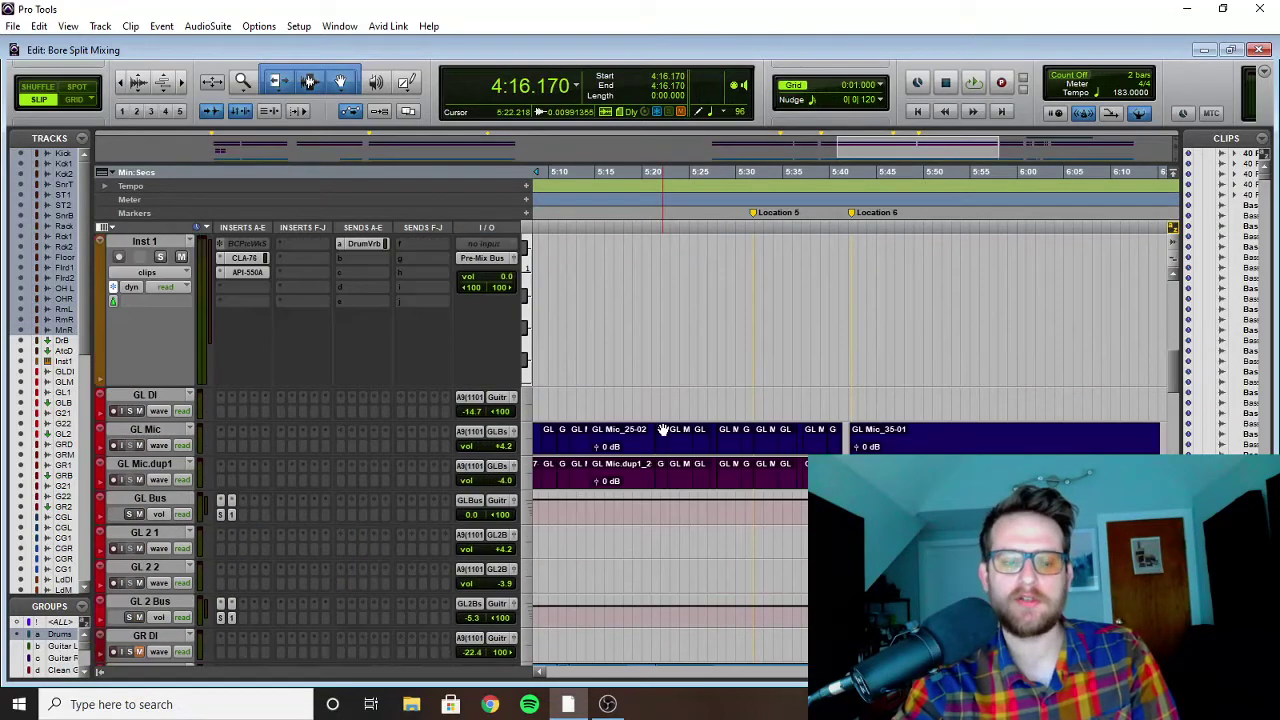
scroll(665, 428, "up", 2)
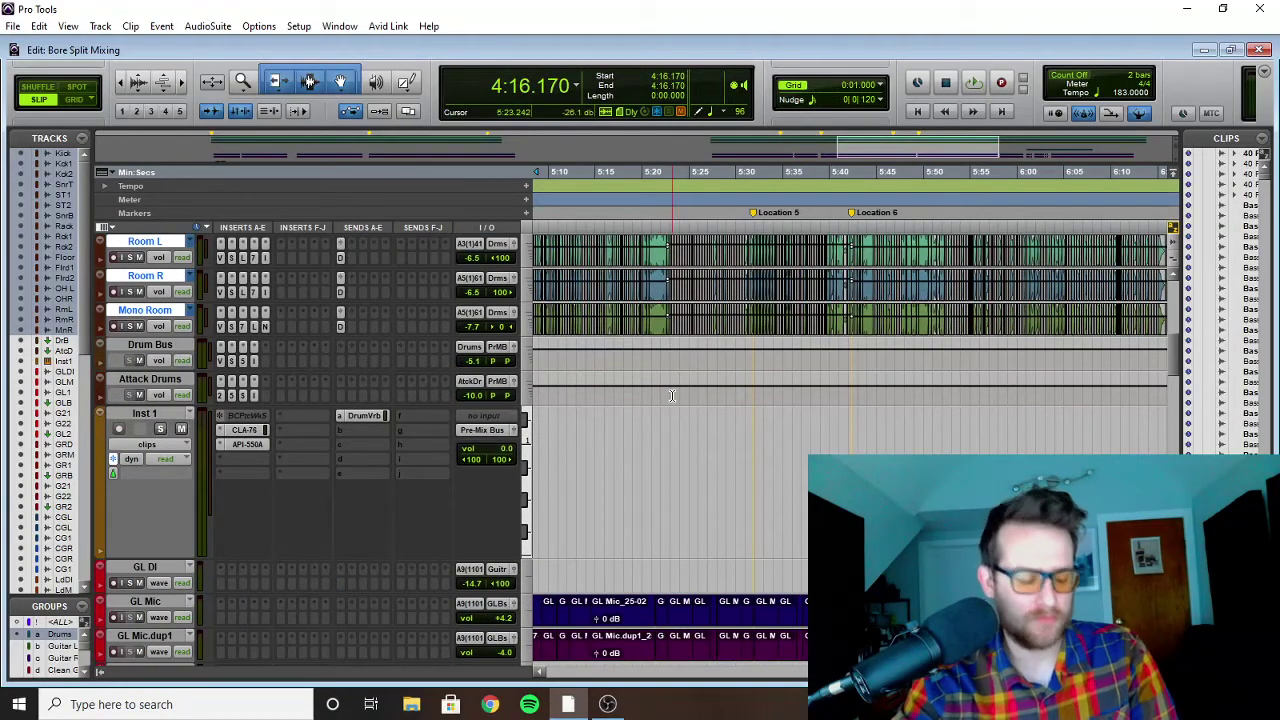
scroll(741, 363, "down", 3)
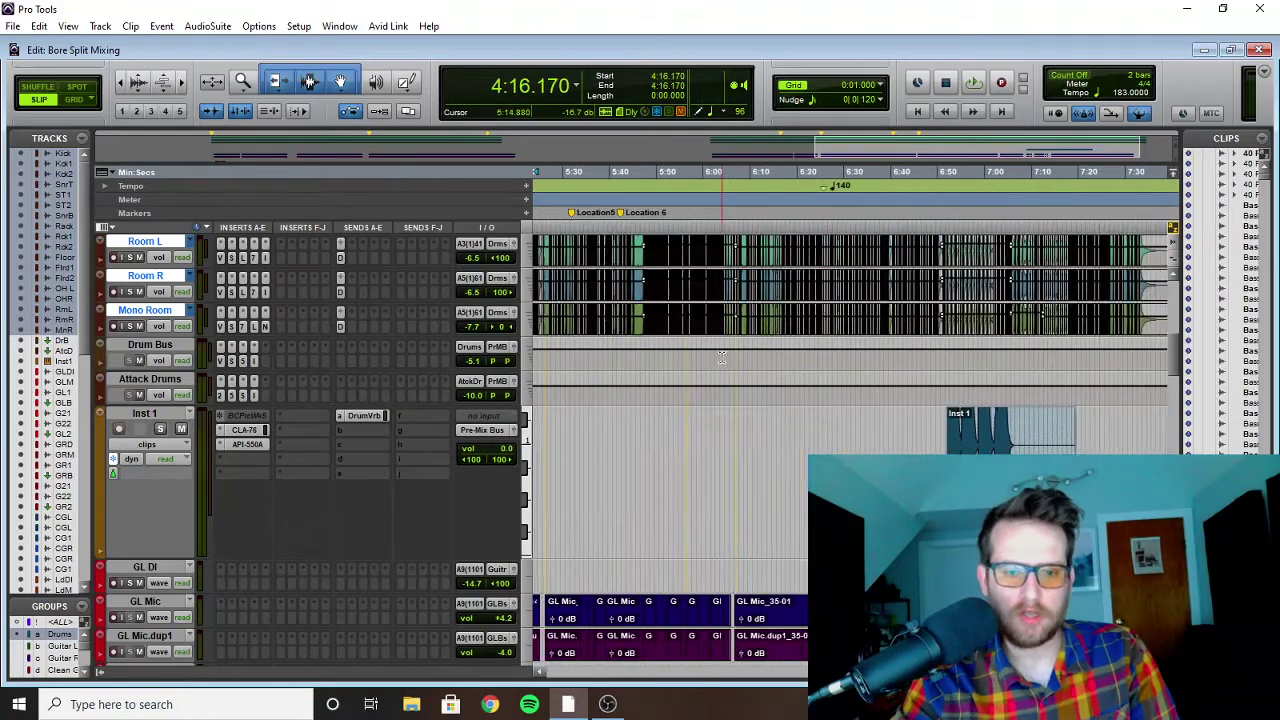
scroll(721, 357, "right", 5)
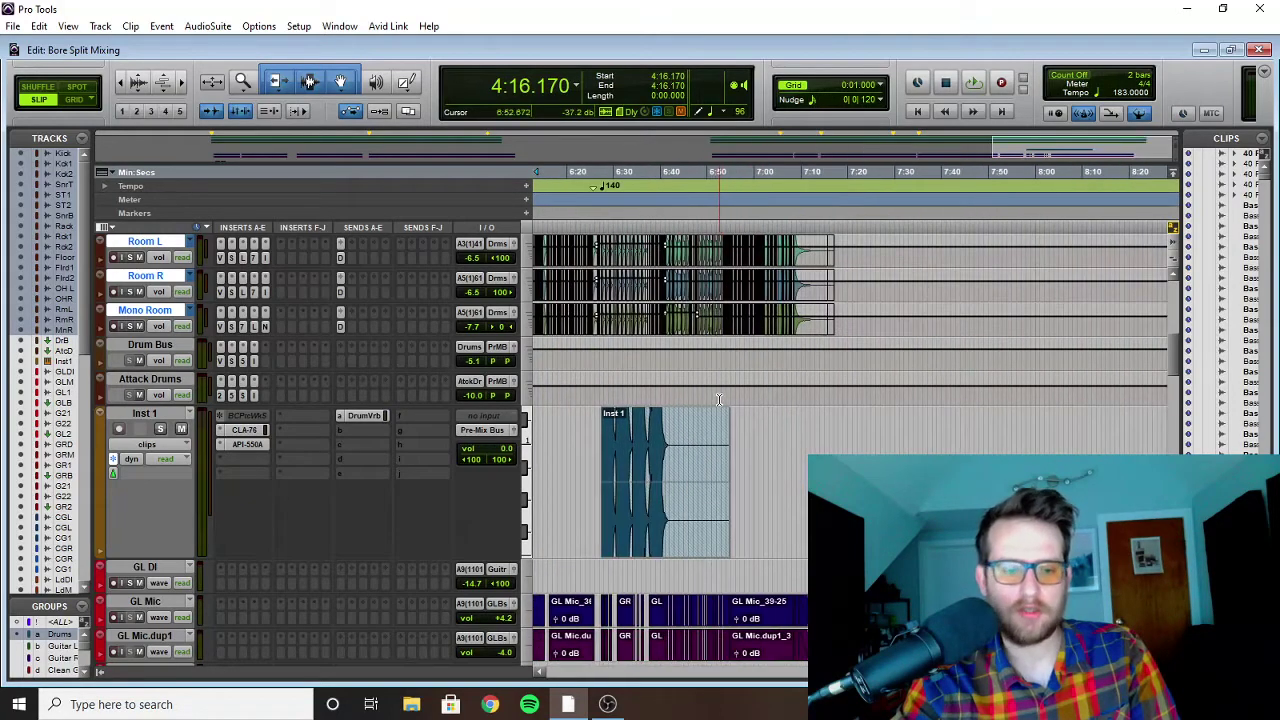
scroll(719, 399, "left", 3)
scroll(781, 411, "down", 10)
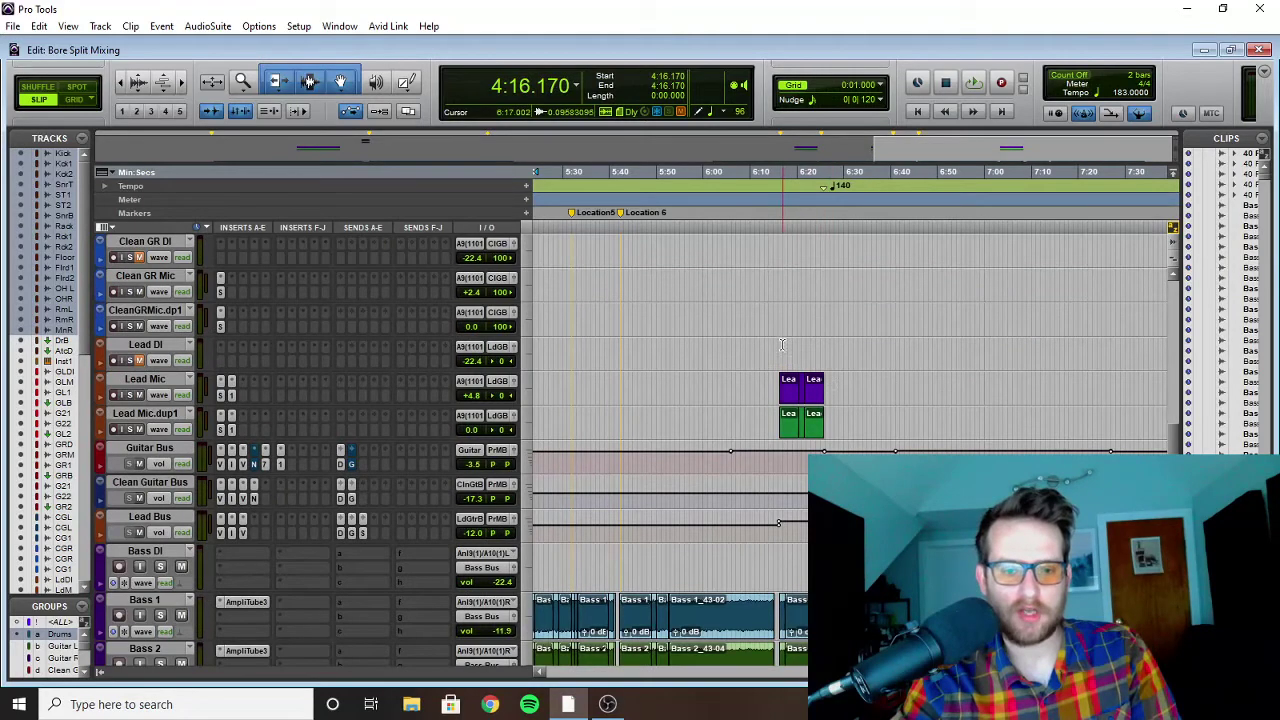
scroll(819, 398, "up", 10)
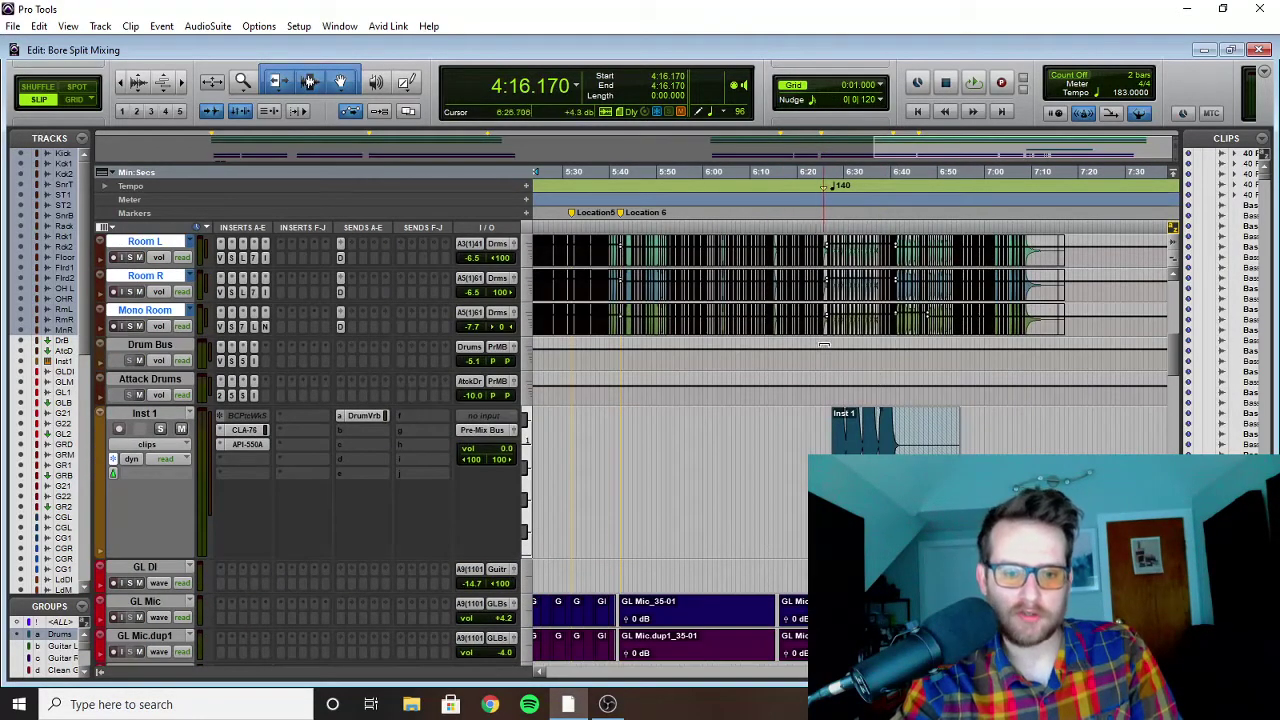
Step: Play the outro from 6:26.218, zooming in then out to about a minute, and replay it
key("space")
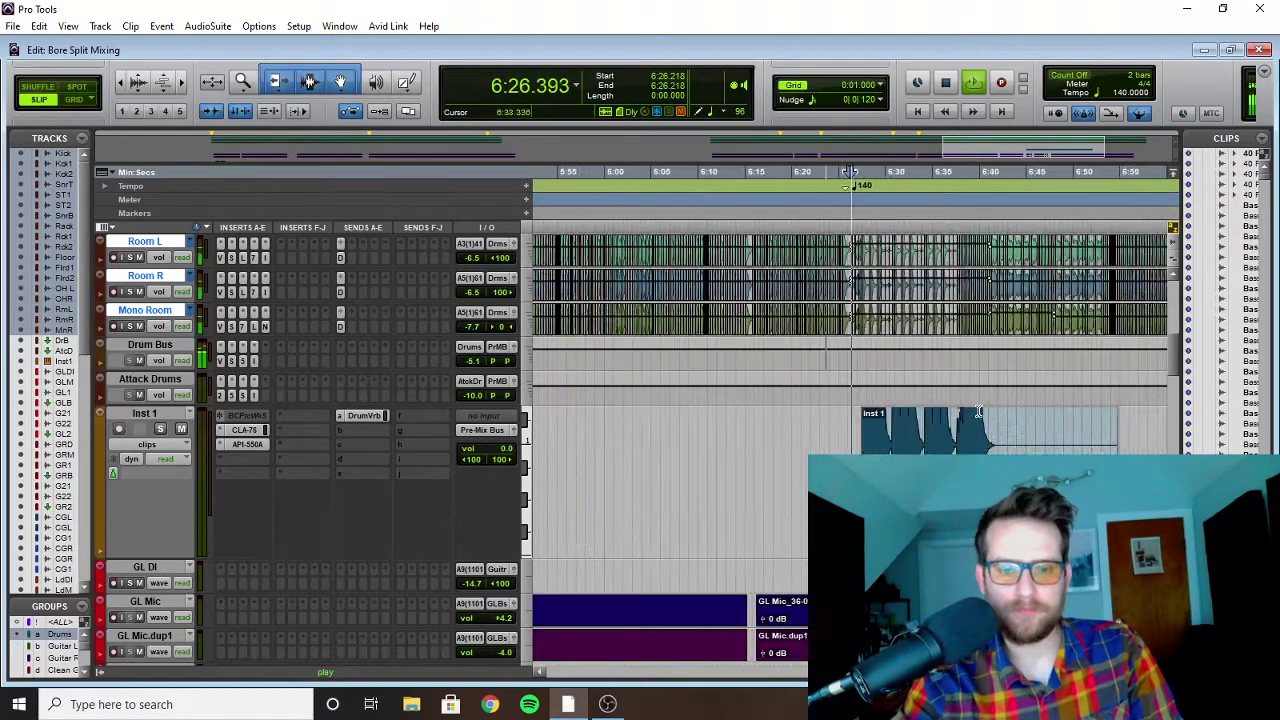
key("ctrl+]")
key("ctrl+]")
scroll(965, 388, "right", 3)
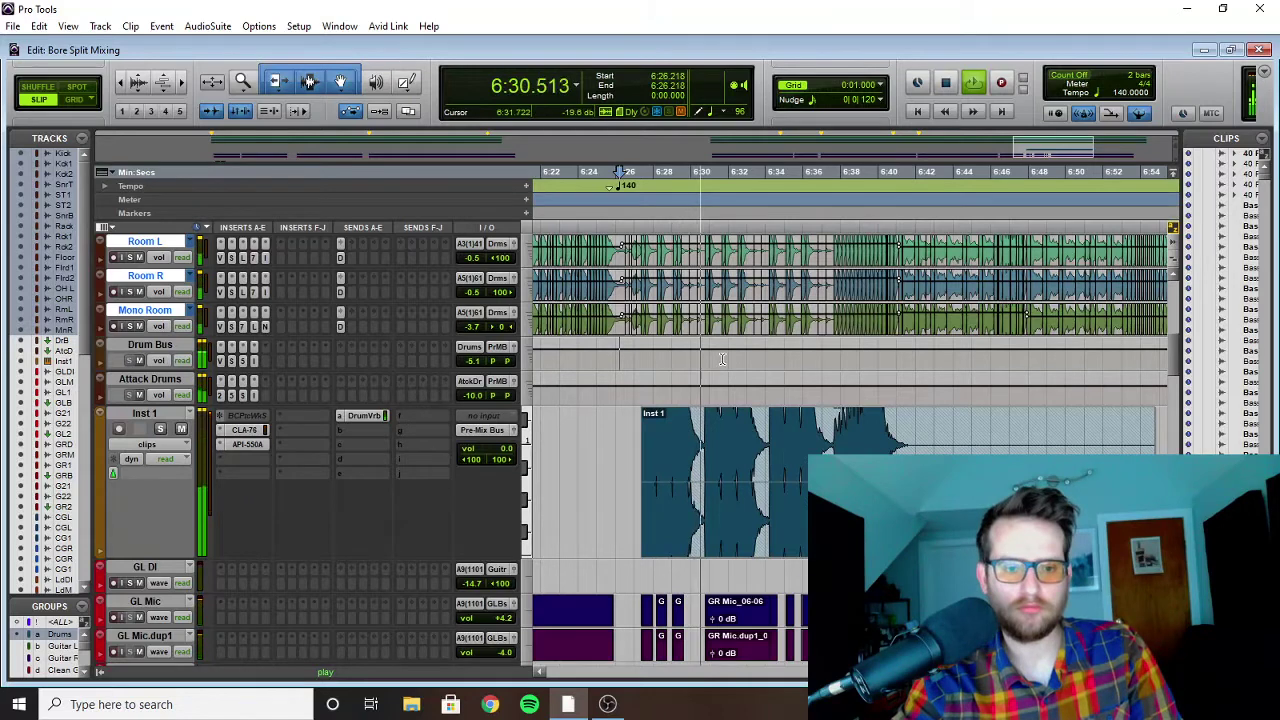
key("ctrl+[")
scroll(755, 361, "right", 2)
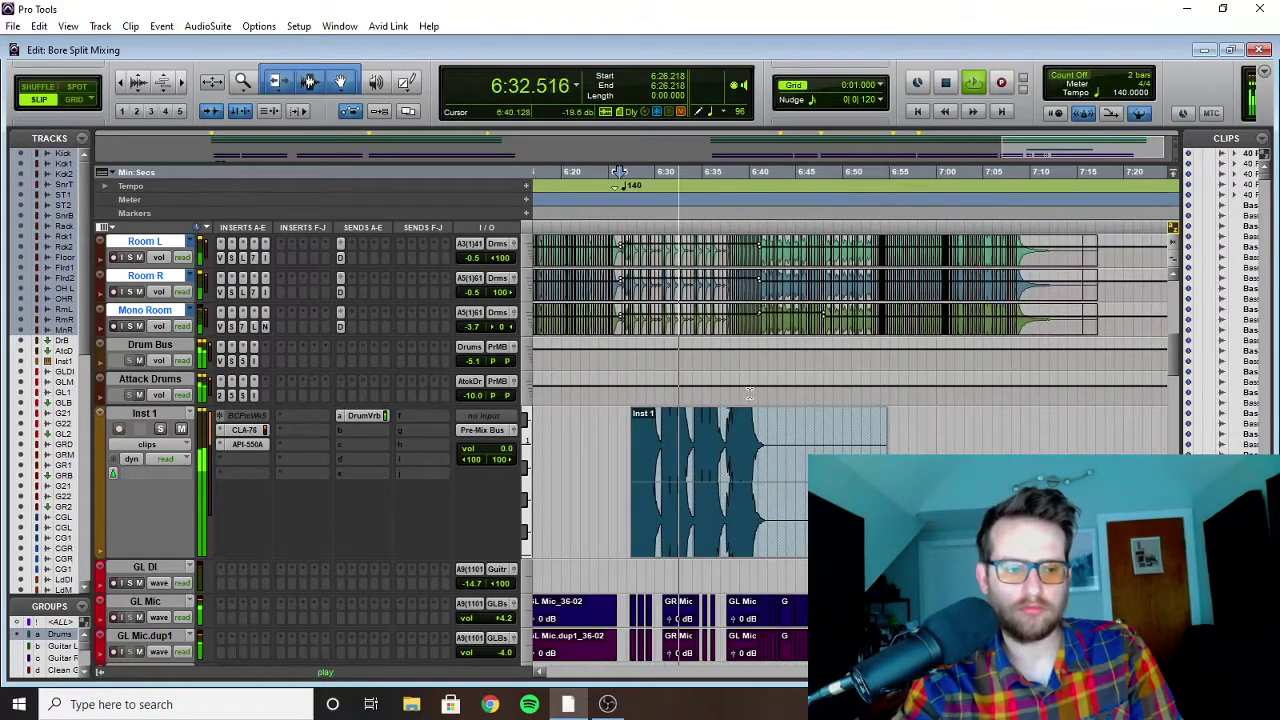
key("space")
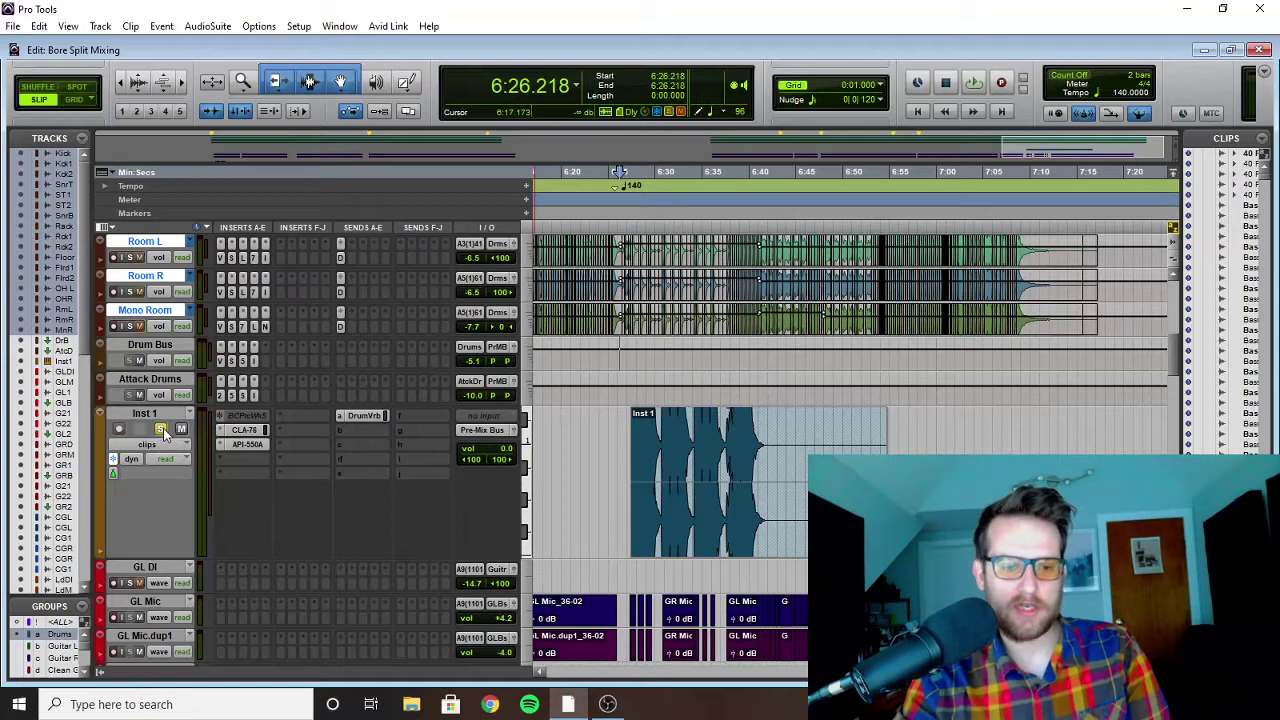
scroll(678, 403, "up", 2)
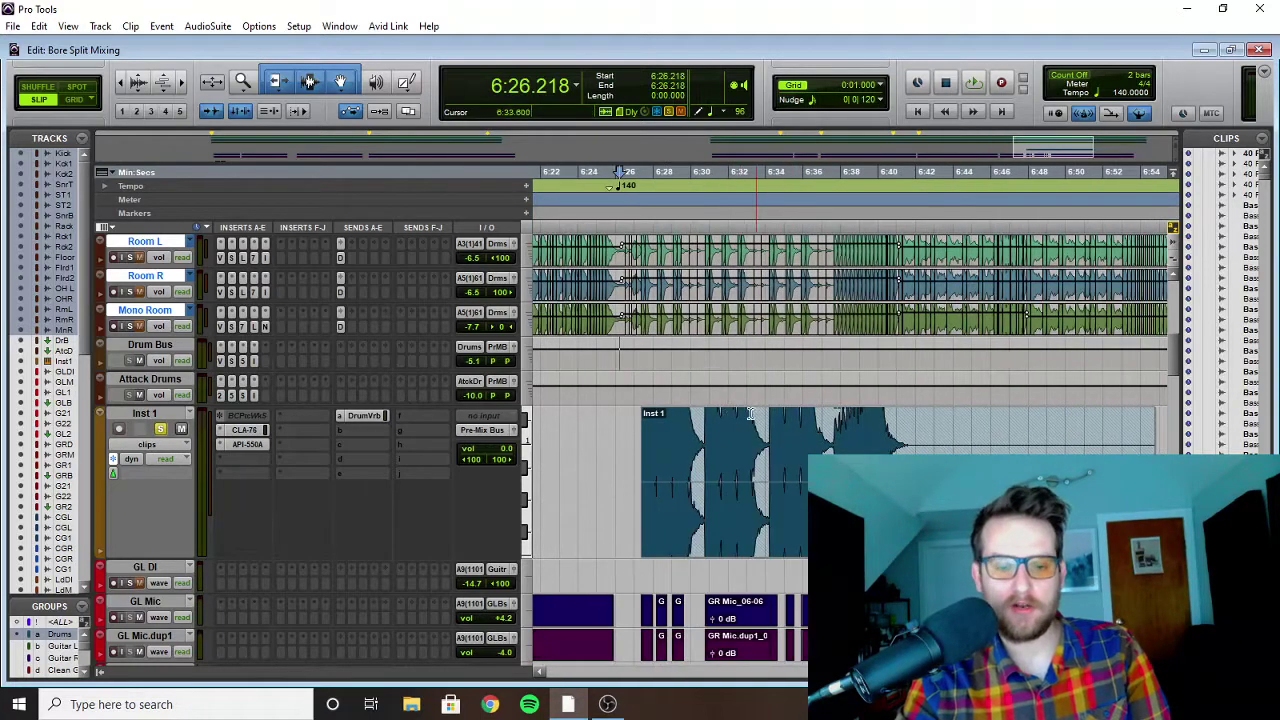
key("space")
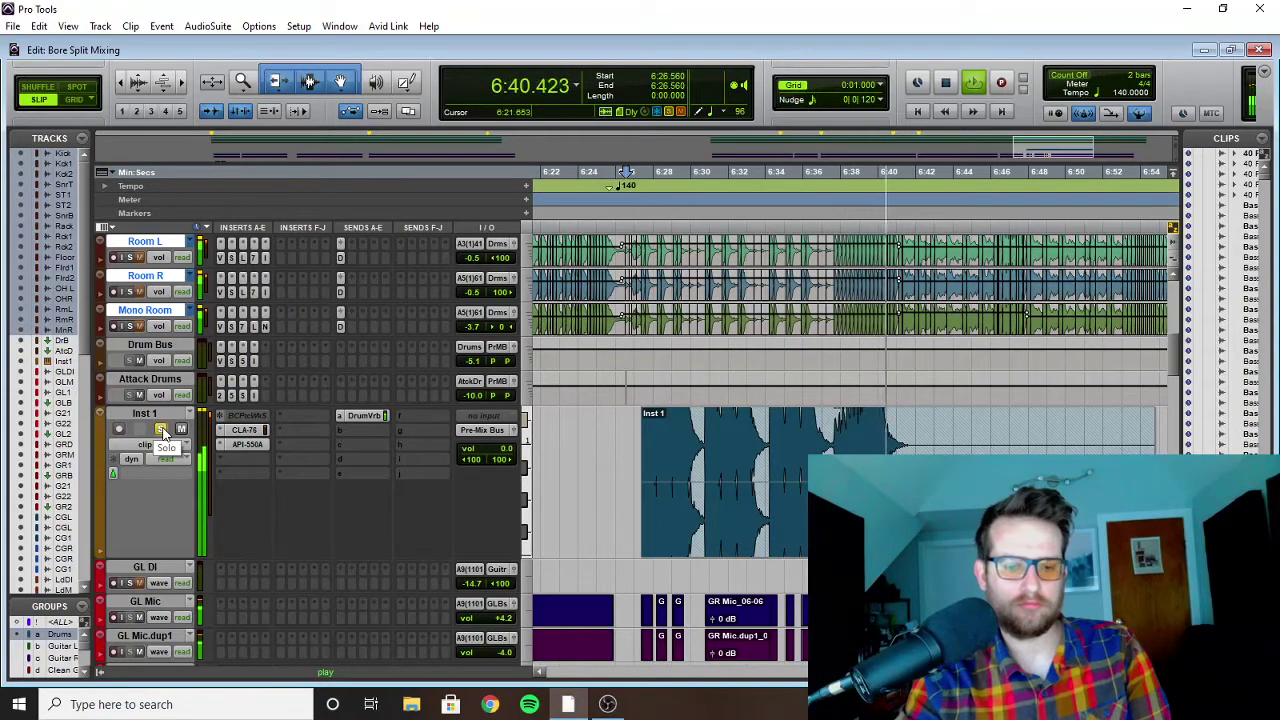
Step: Mute Inst 1, replay the outro from just after 6:26, then set the start to 6:27.157
key("space")
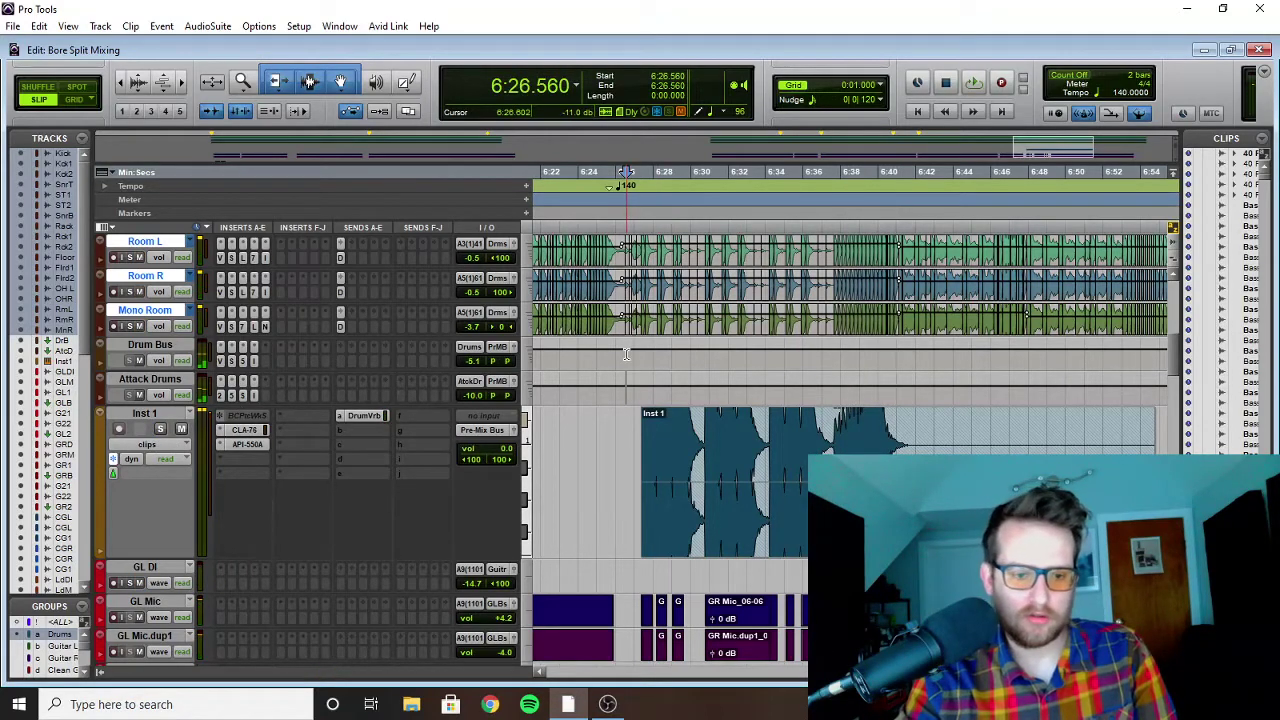
left_click(626, 395)
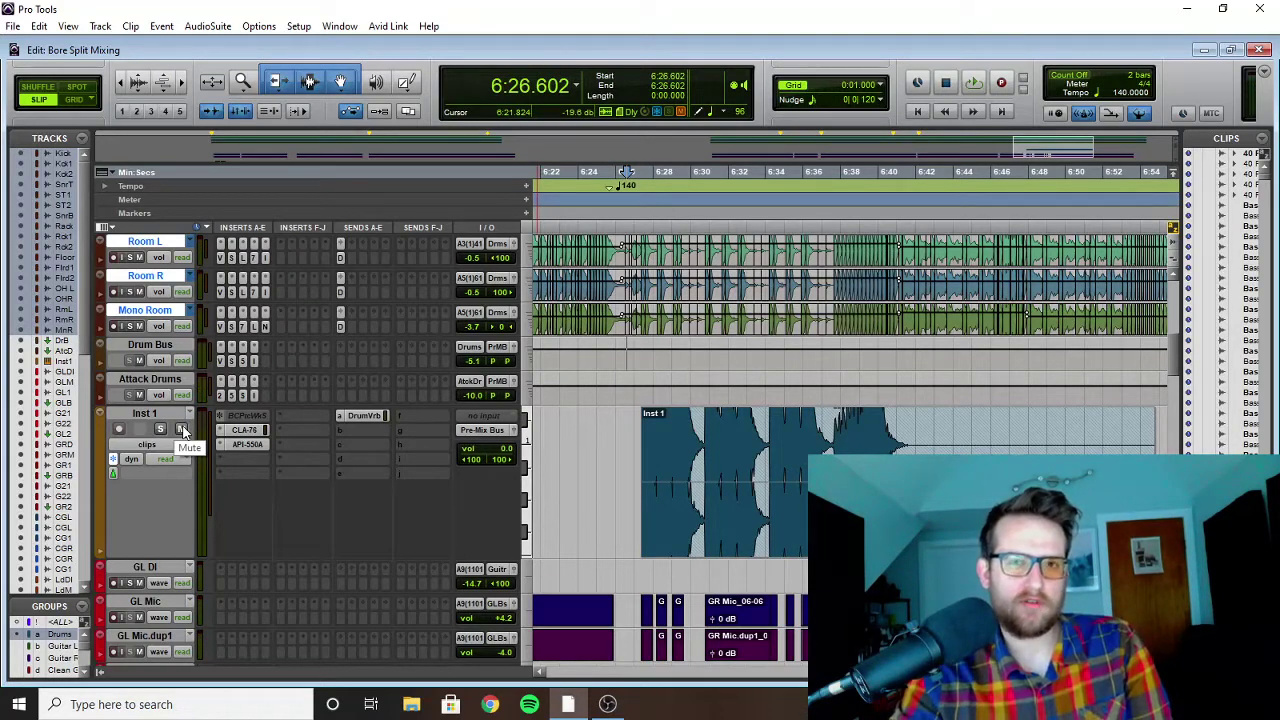
left_click(182, 429)
key("space")
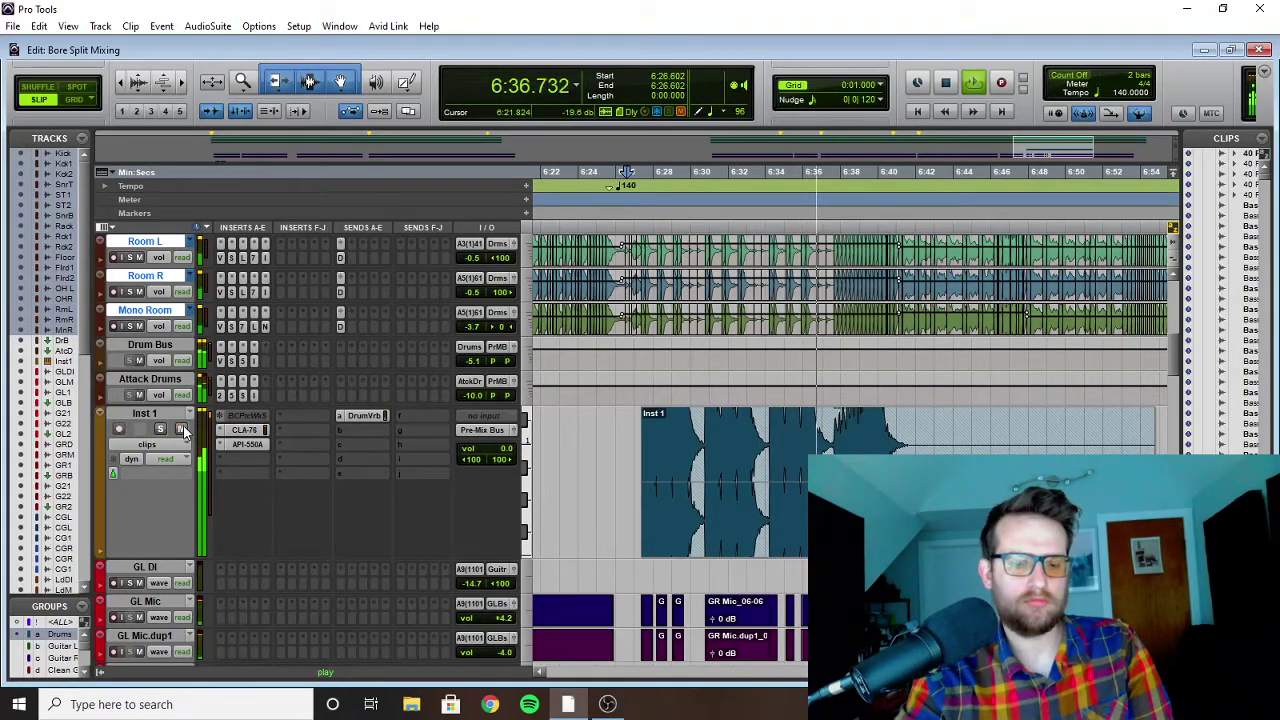
key("space")
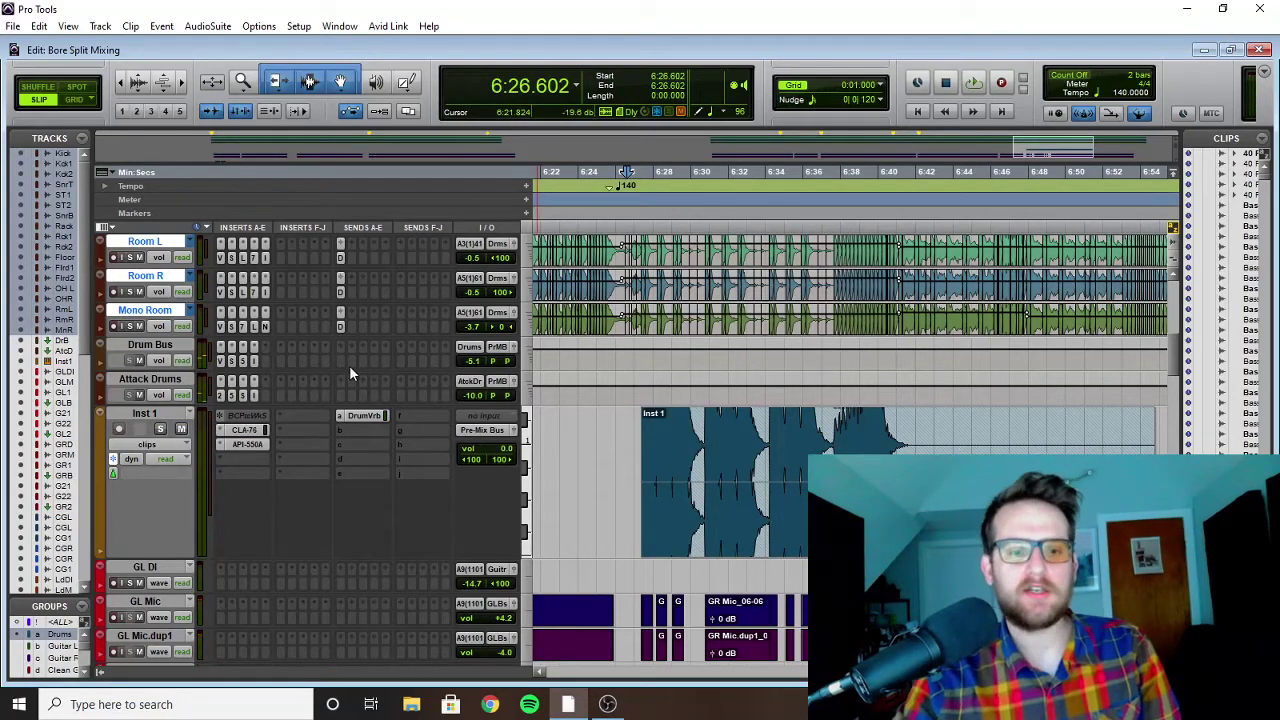
left_click(636, 360)
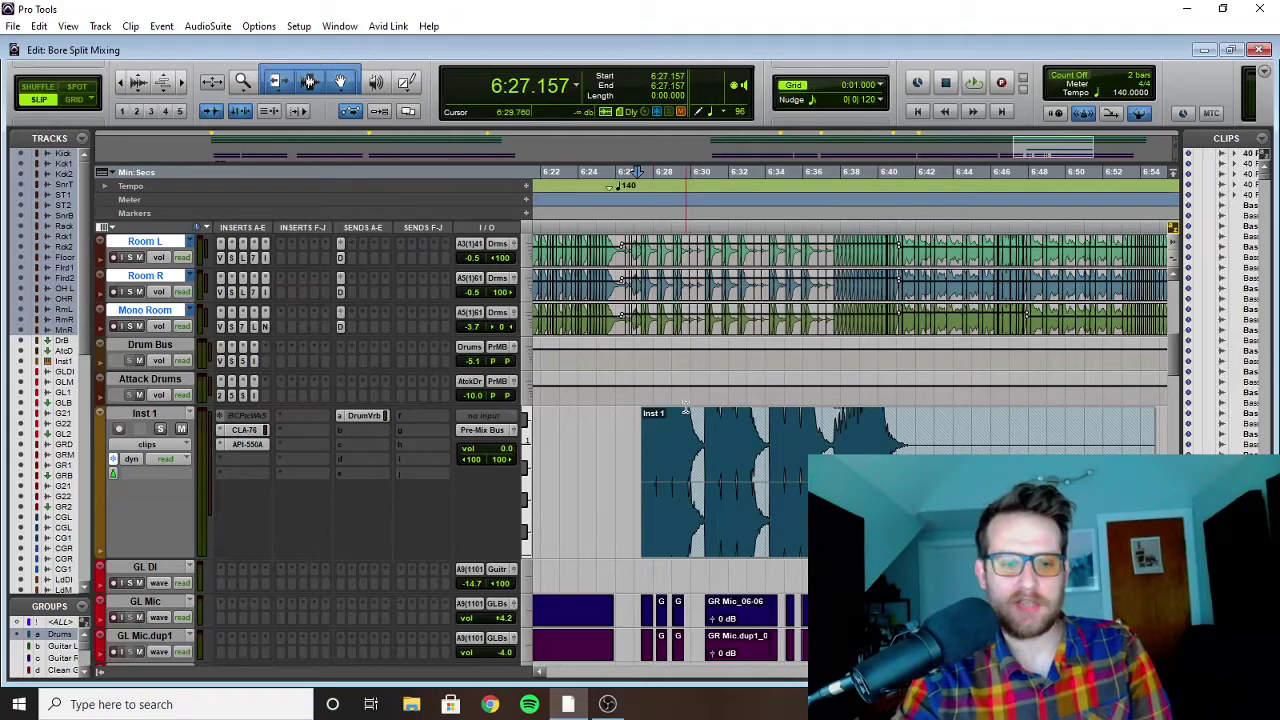
Step: Scroll to the Rack, Floor and OH drum tracks and the timeline's 0:00–4:00 range
scroll(645, 408, "right", 5)
scroll(640, 408, "up", 2)
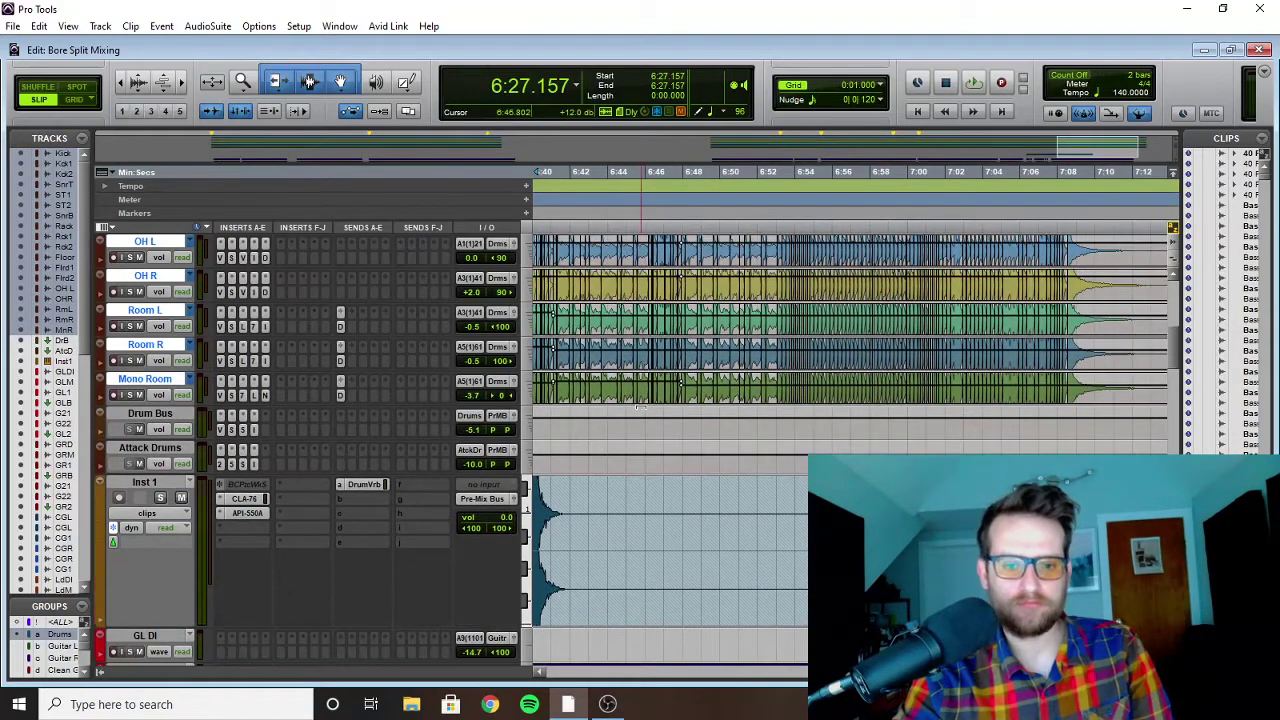
scroll(630, 400, "down", 6)
scroll(673, 388, "down", 15)
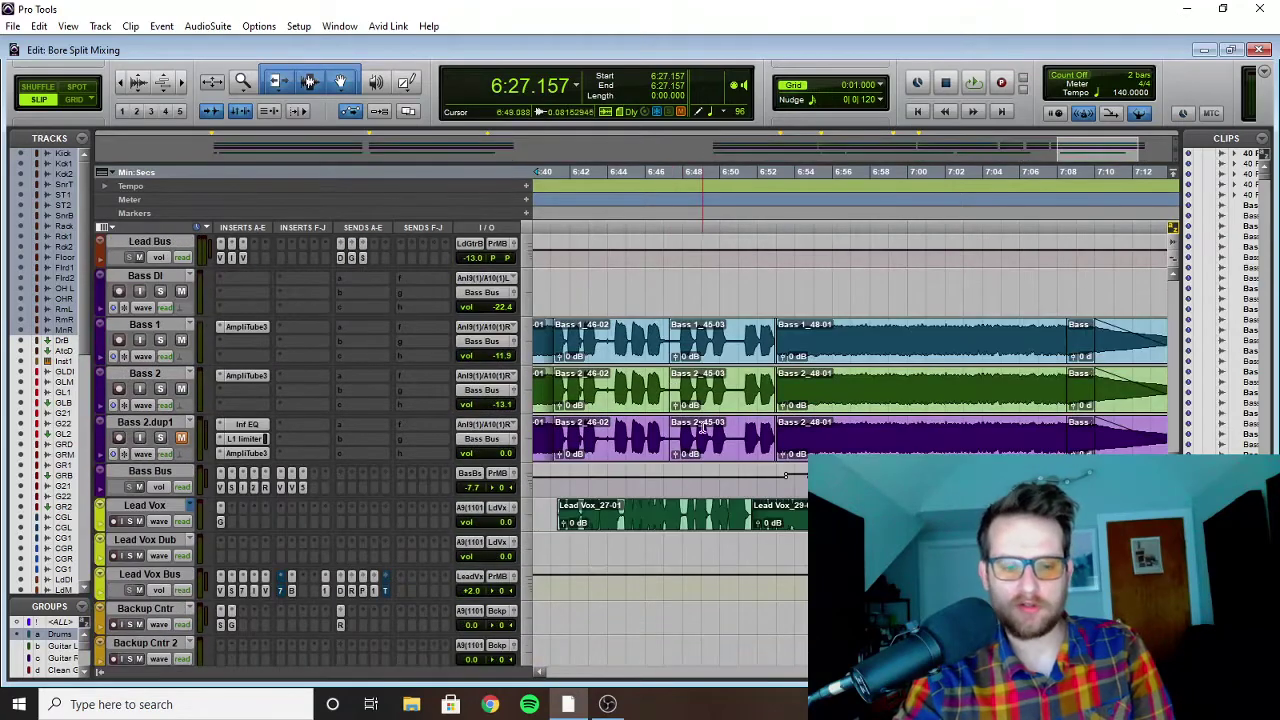
scroll(645, 487, "down", 5)
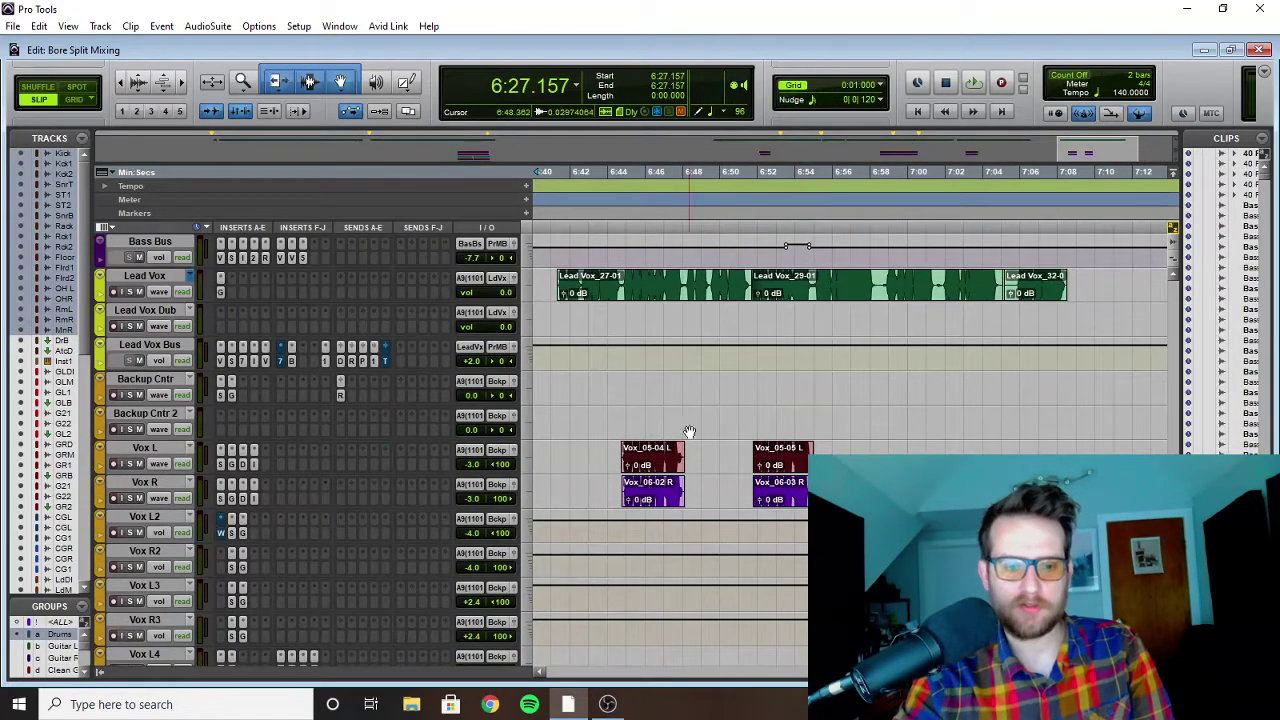
scroll(714, 434, "down", 3)
scroll(718, 441, "up", 3)
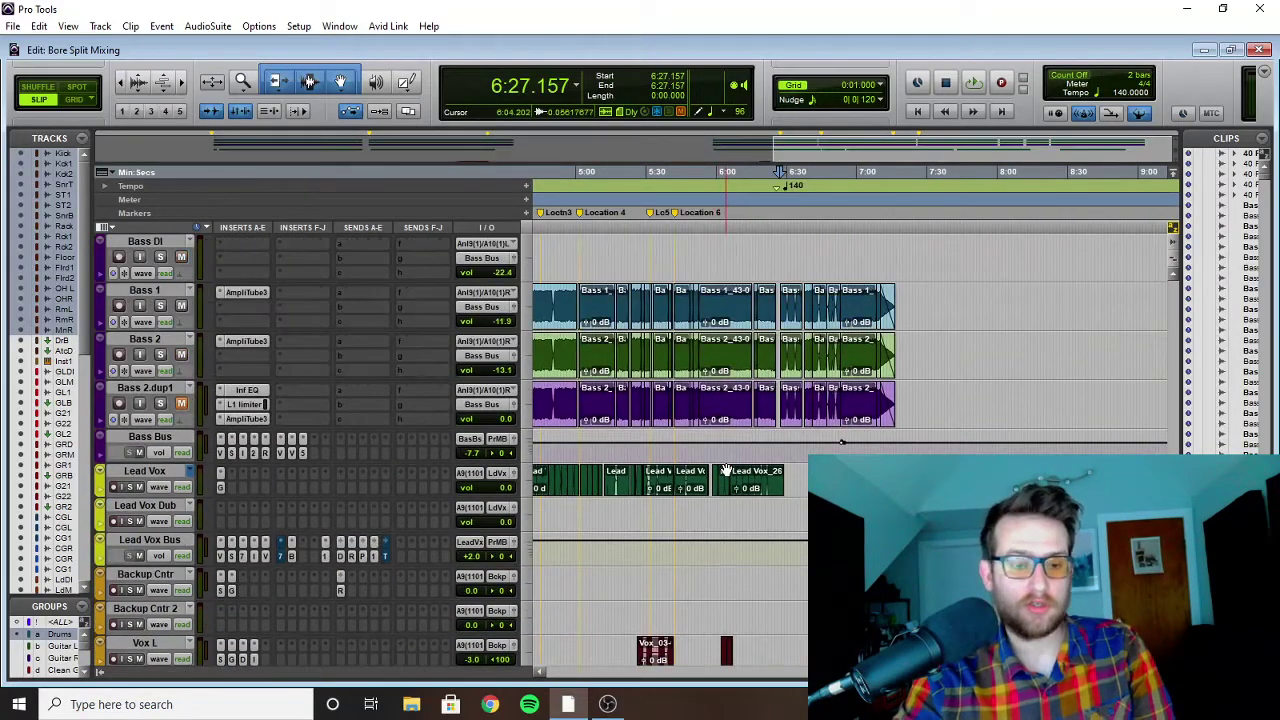
scroll(725, 467, "up", 10)
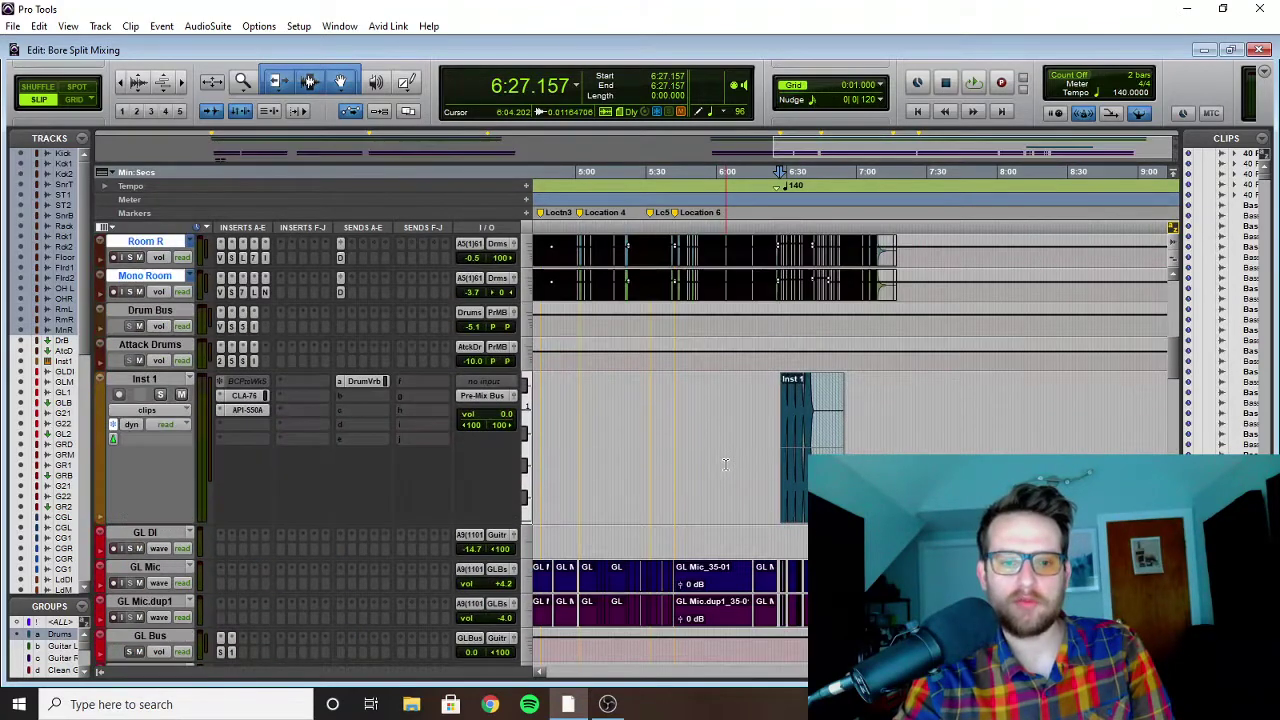
scroll(725, 463, "up", 5)
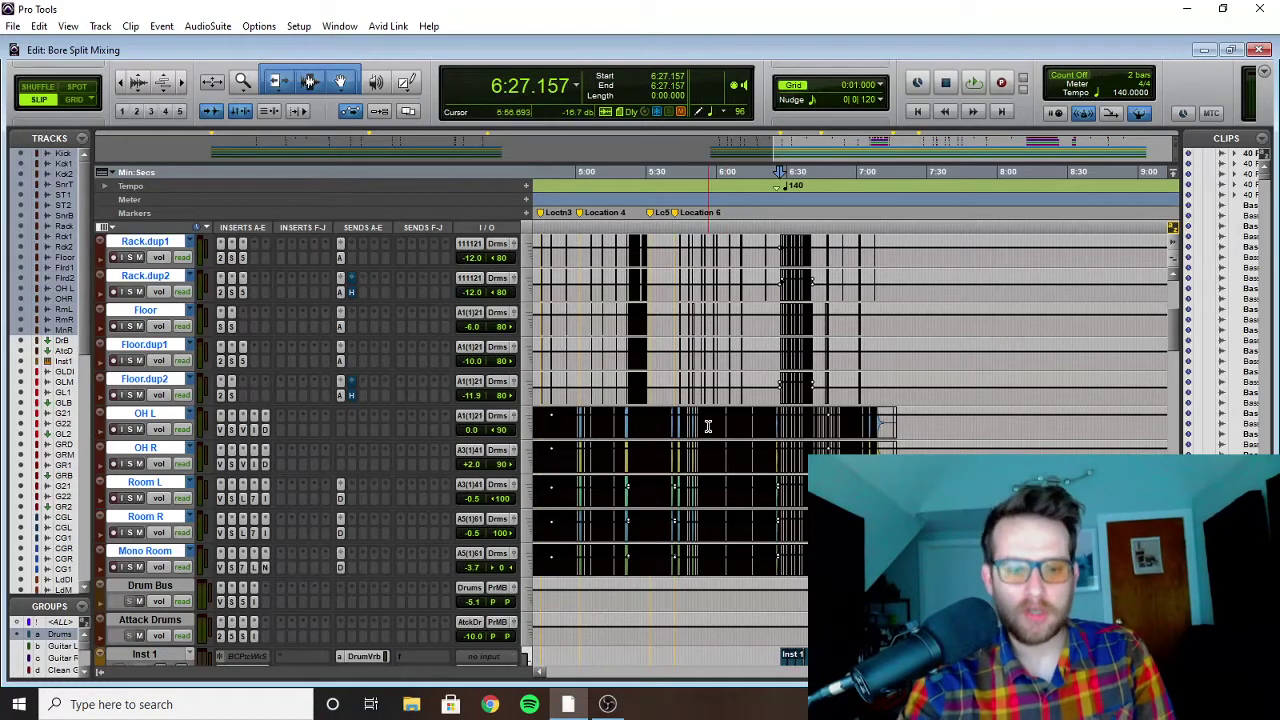
scroll(762, 343, "left", 10)
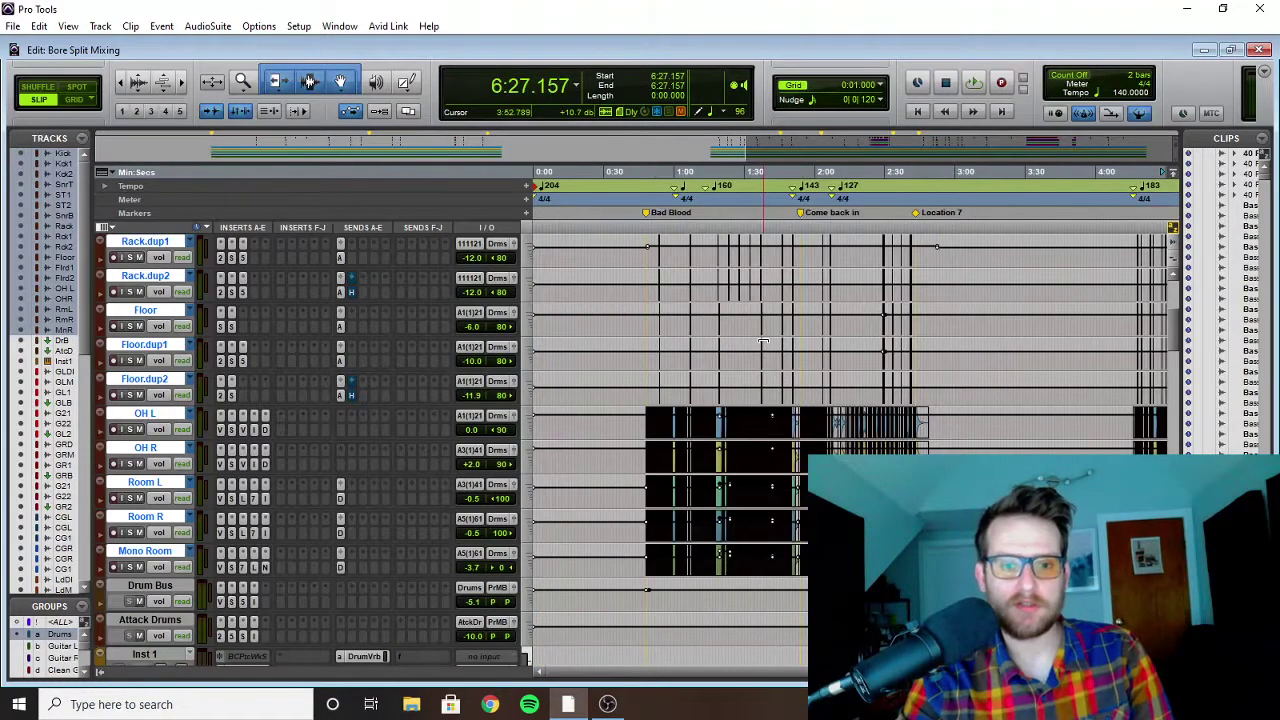